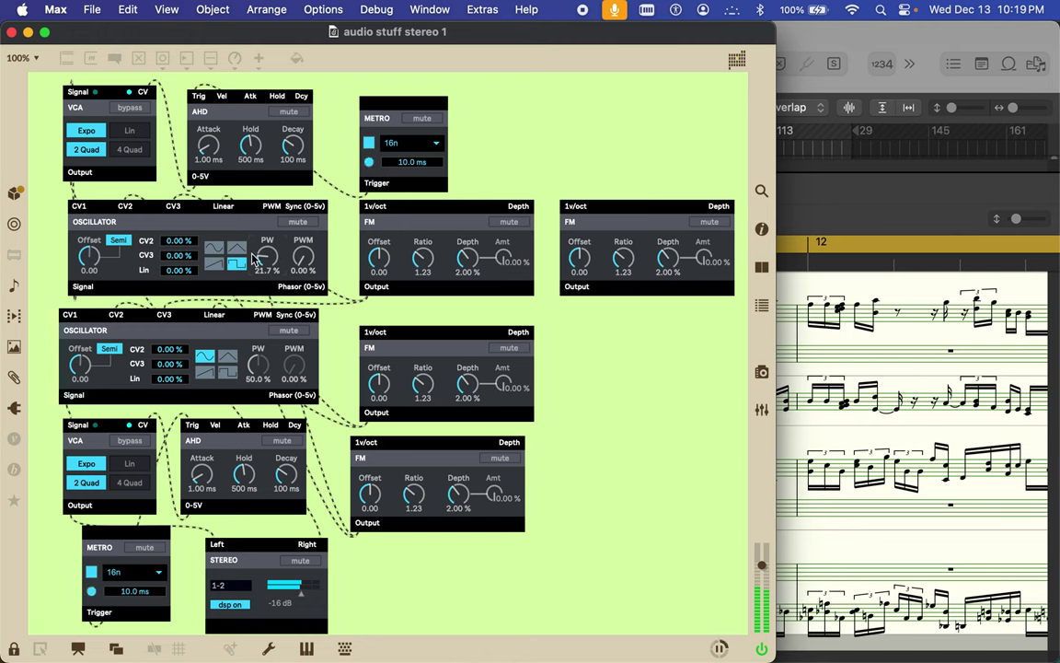
- Try a triangle wave on the upper oscillator, return it to a square wave and set its pulse width to 37.4 %
{"action": "left_click", "coordinate": [238, 250]}
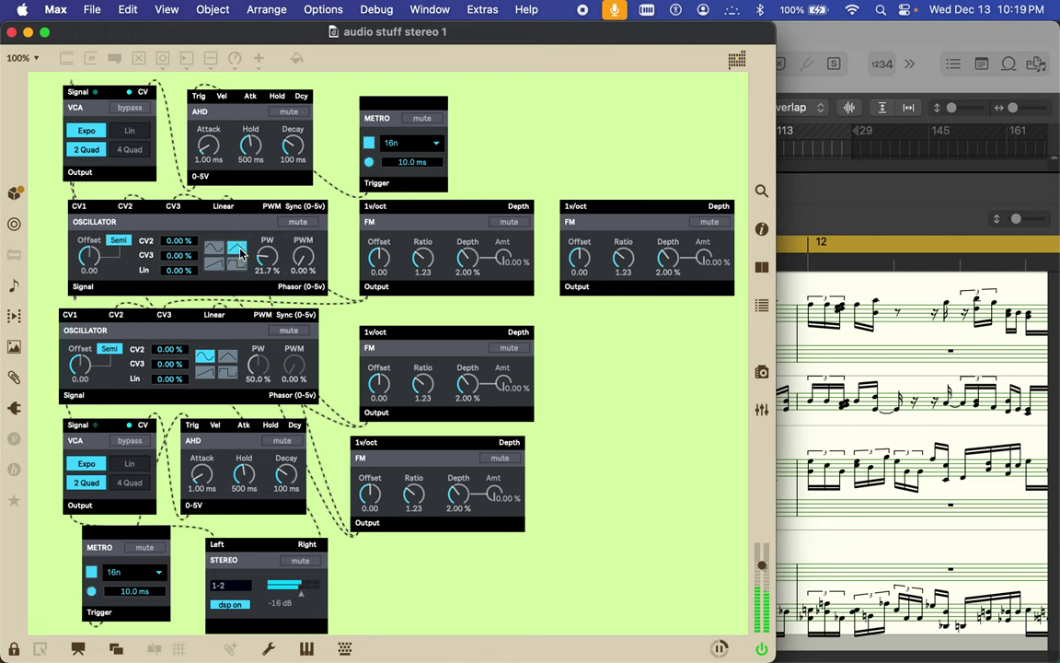
{"action": "left_click", "coordinate": [234, 265]}
{"action": "left_click_drag", "start_coordinate": [266, 259], "coordinate": [305, 262]}
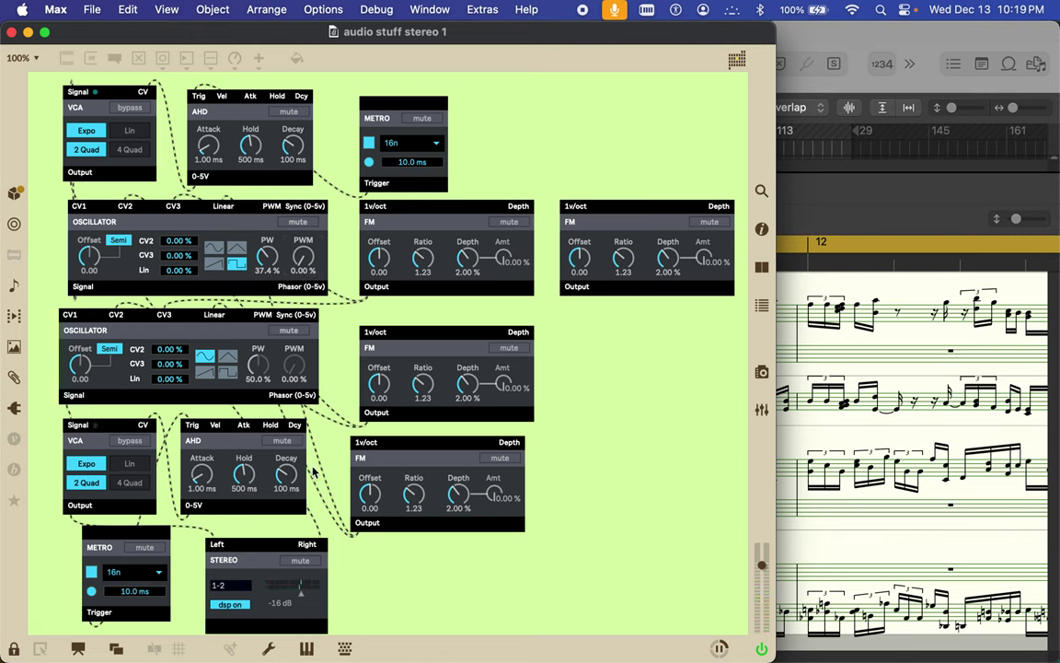
- Set the upper AHD envelope's hold to 686 ms and decay to 2.31 s, and the lower envelope's hold to 1.50 s and decay to 2.75 s
{"action": "left_click_drag", "start_coordinate": [287, 471], "coordinate": [286, 424]}
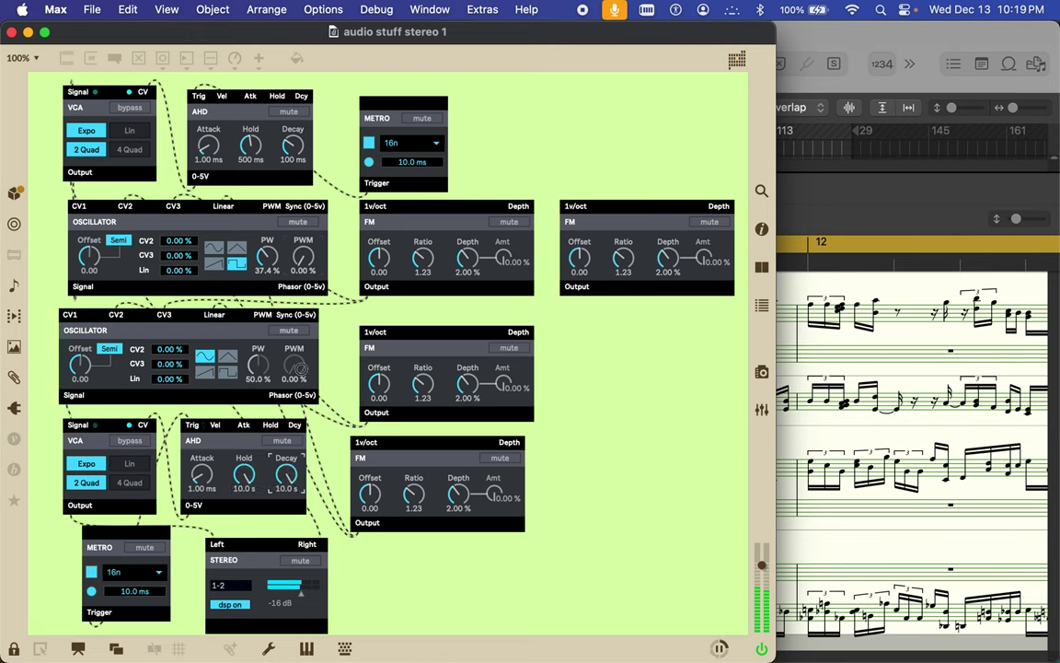
{"action": "left_click_drag", "start_coordinate": [251, 152], "coordinate": [294, 152]}
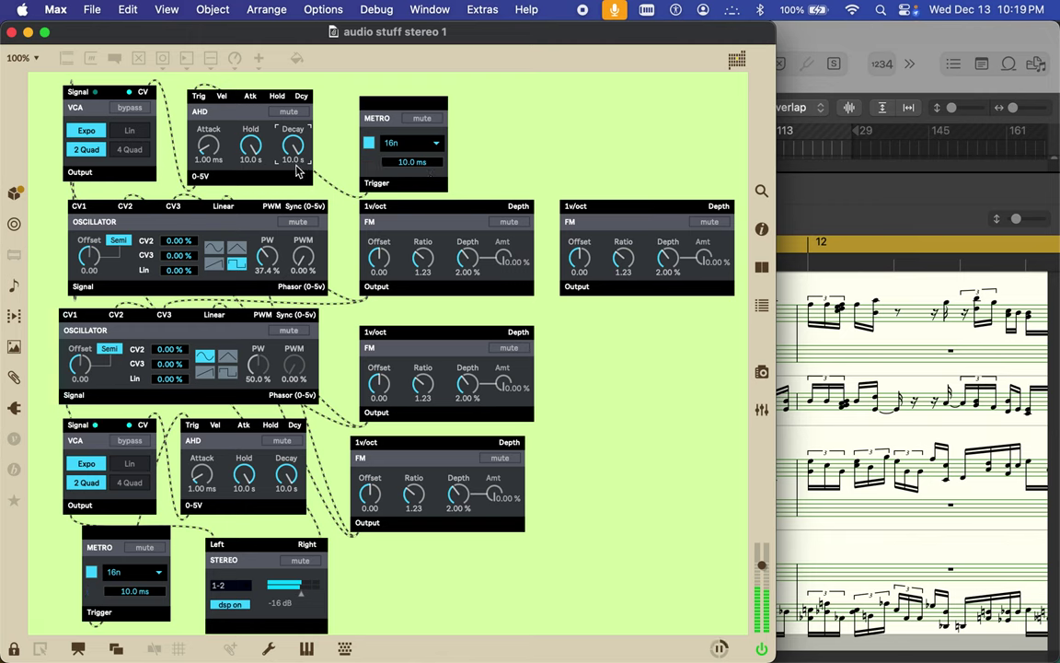
{"action": "left_click_drag", "start_coordinate": [227, 134], "coordinate": [299, 183]}
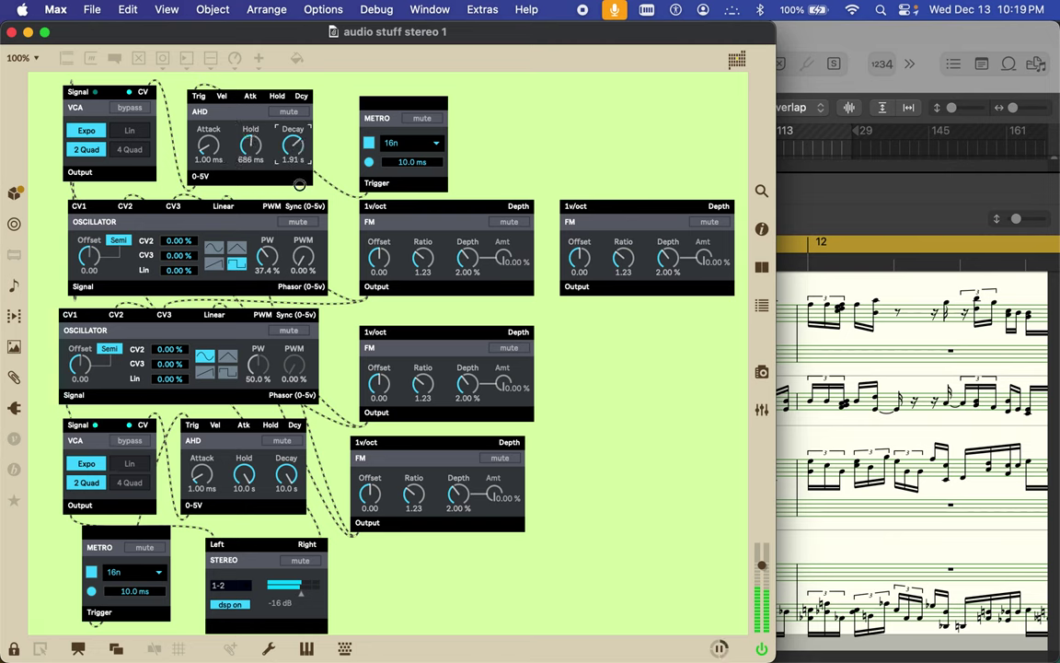
{"action": "left_click_drag", "start_coordinate": [284, 129], "coordinate": [285, 128]}
{"action": "left_click_drag", "start_coordinate": [262, 479], "coordinate": [292, 508]}
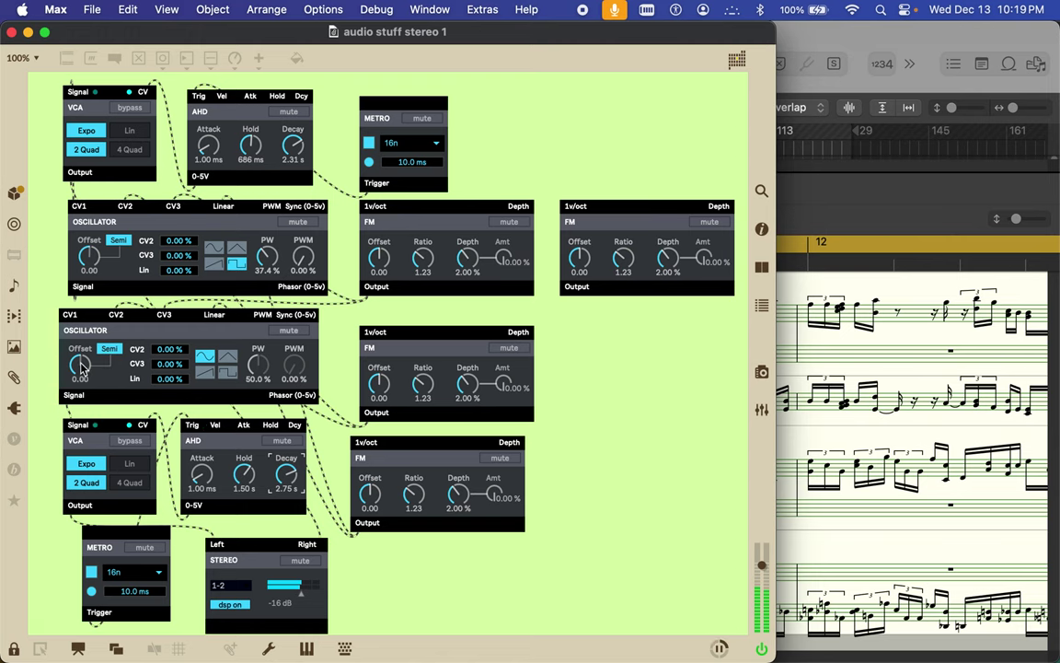
- Set the lower oscillator's semitone offset to -9.00 and the upper oscillator's offset to -2.00
{"action": "left_click_drag", "start_coordinate": [81, 355], "coordinate": [82, 366]}
{"action": "left_click_drag", "start_coordinate": [88, 250], "coordinate": [87, 252]}
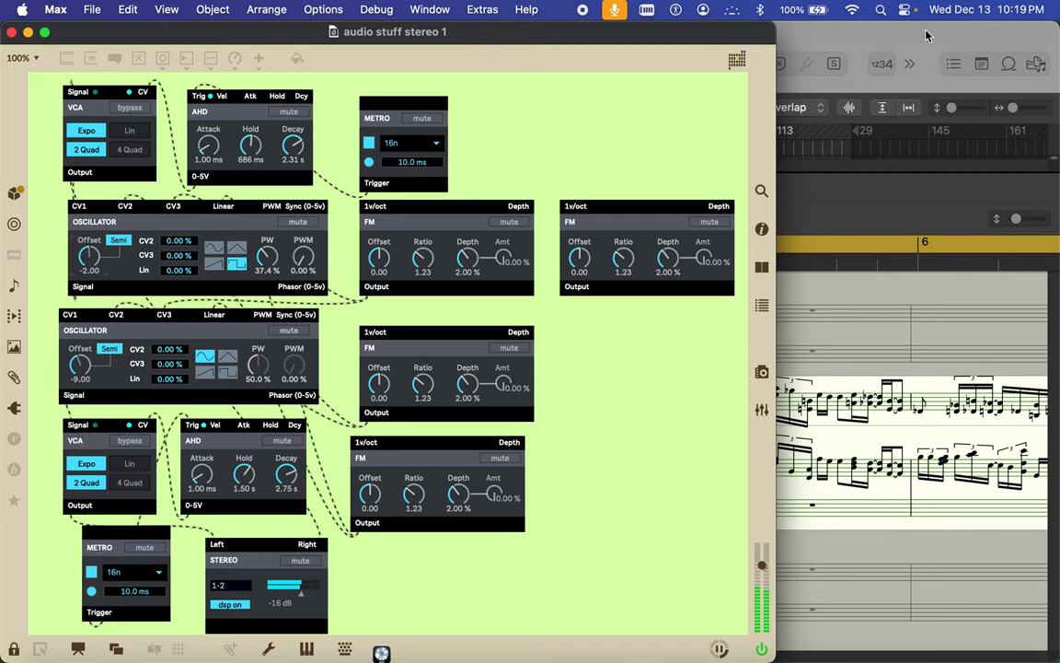
- Dismiss the System Overload alert, restart playback in Logic Pro and switch back to the Max patch with its whole window in view
{"action": "left_click_drag", "start_coordinate": [691, 38], "coordinate": [709, 453]}
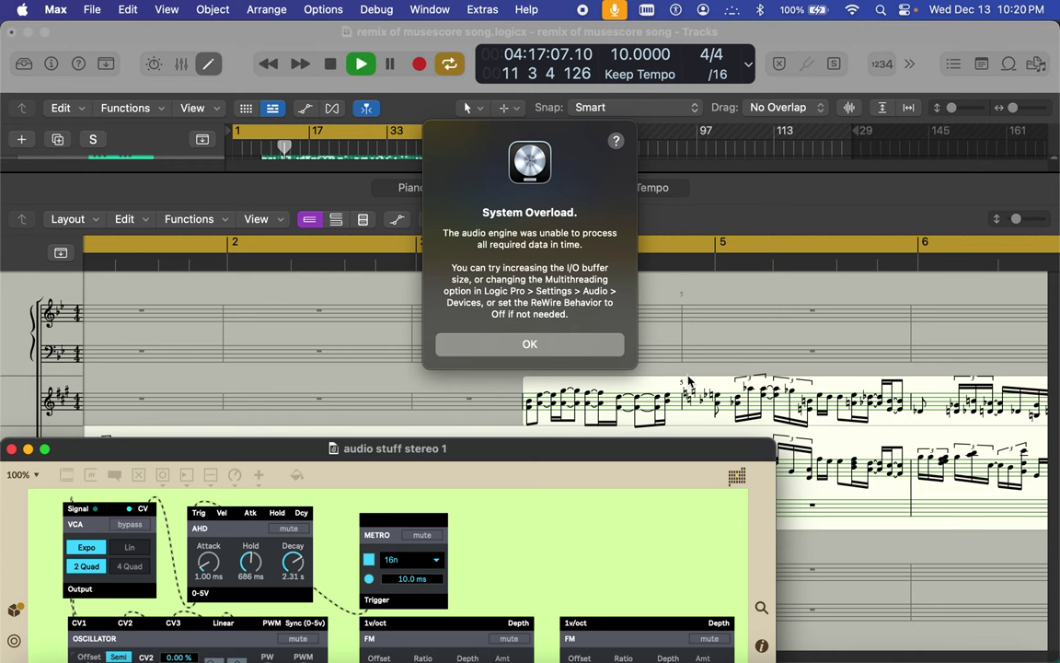
{"action": "left_click", "coordinate": [555, 347]}
{"action": "left_click", "coordinate": [555, 348]}
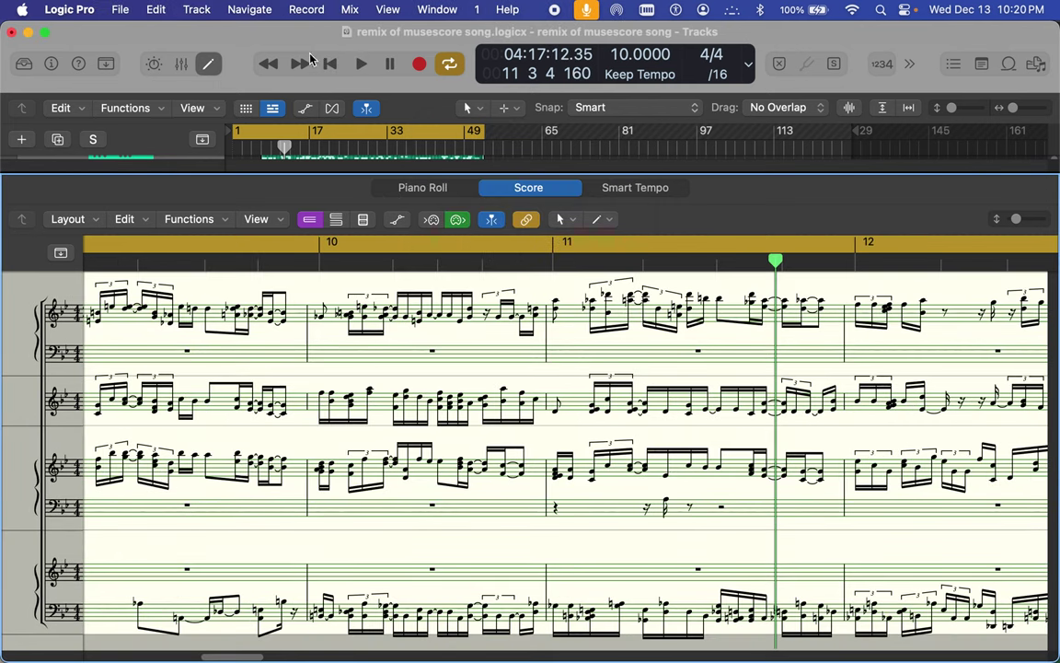
{"action": "left_click", "coordinate": [368, 67]}
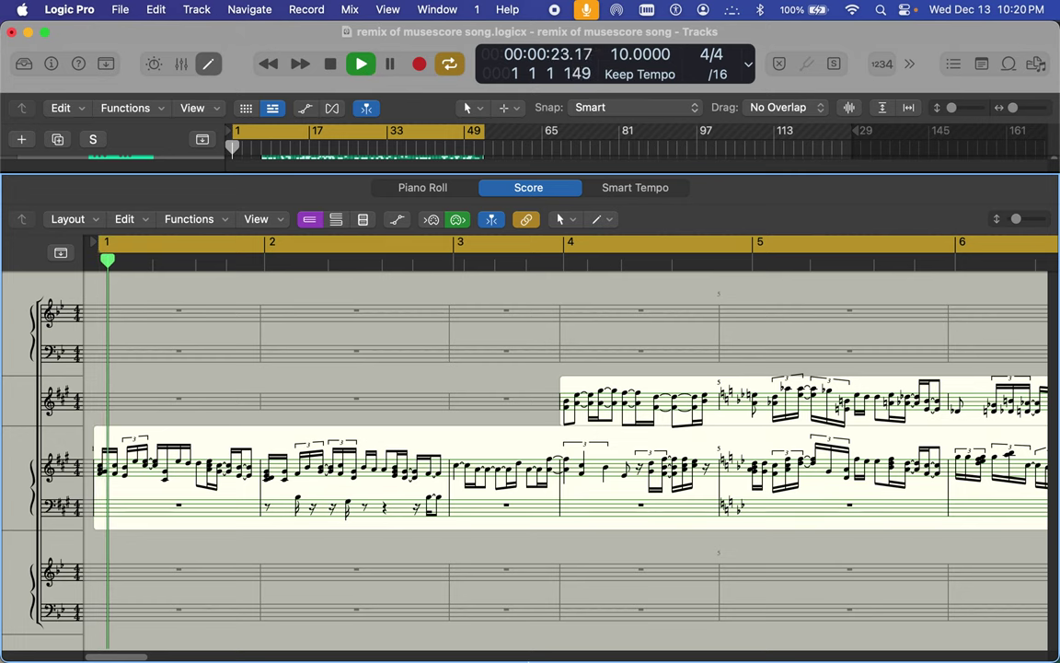
{"action": "left_click", "coordinate": [681, 642]}
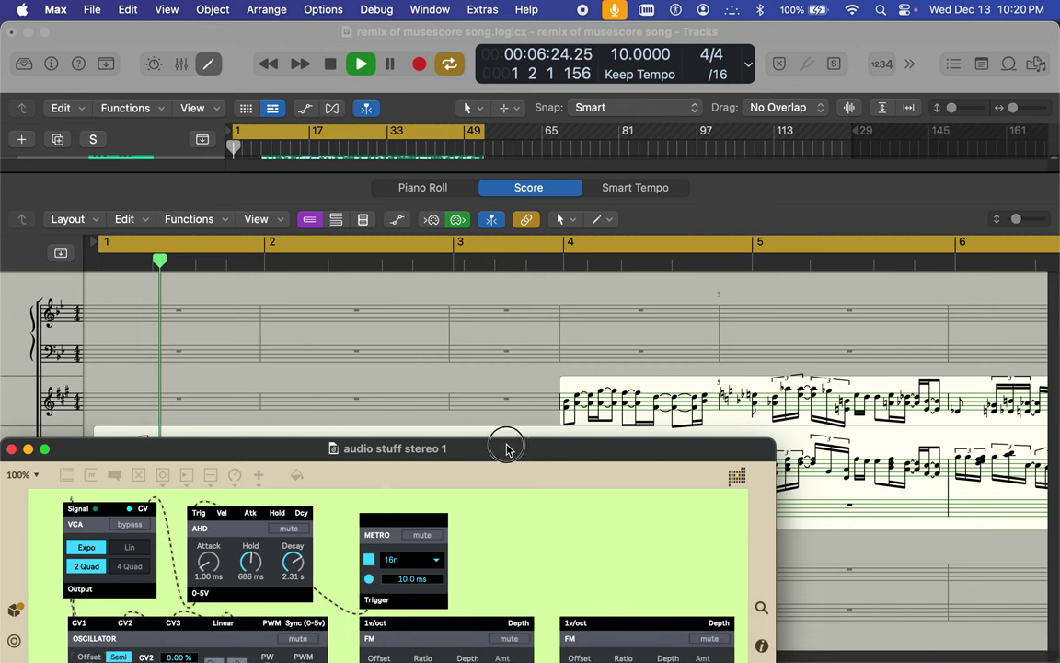
{"action": "left_click_drag", "start_coordinate": [504, 444], "coordinate": [497, 9]}
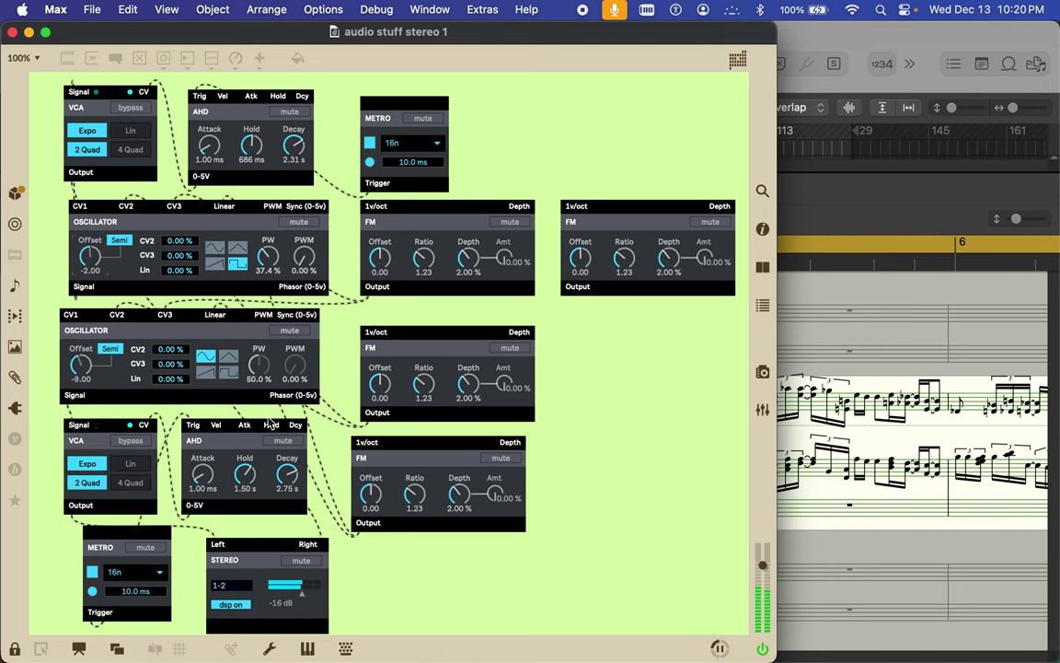
- Switch the lower oscillator to a square wave with a pulse width of 35.8 % and PWM of 29.9 %
{"action": "left_click", "coordinate": [228, 372]}
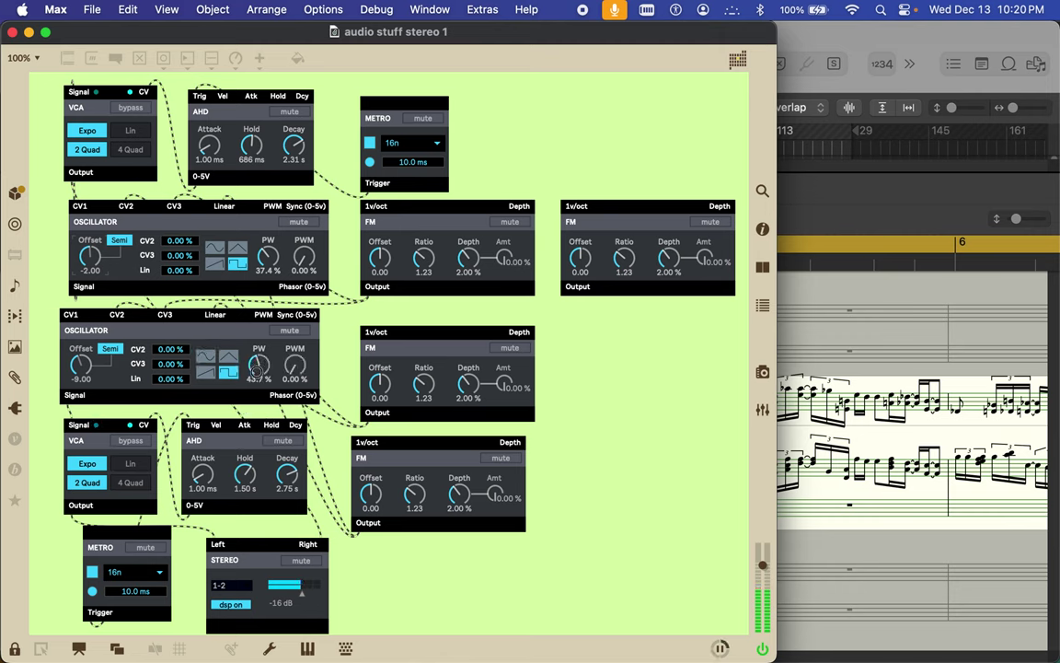
{"action": "left_click_drag", "start_coordinate": [257, 369], "coordinate": [282, 334]}
- Set the CV2 amount to 46.5 % on the lower oscillator and 33.9 % on the upper one
{"action": "left_click_drag", "start_coordinate": [161, 337], "coordinate": [138, 359]}
{"action": "left_click_drag", "start_coordinate": [175, 241], "coordinate": [173, 222]}
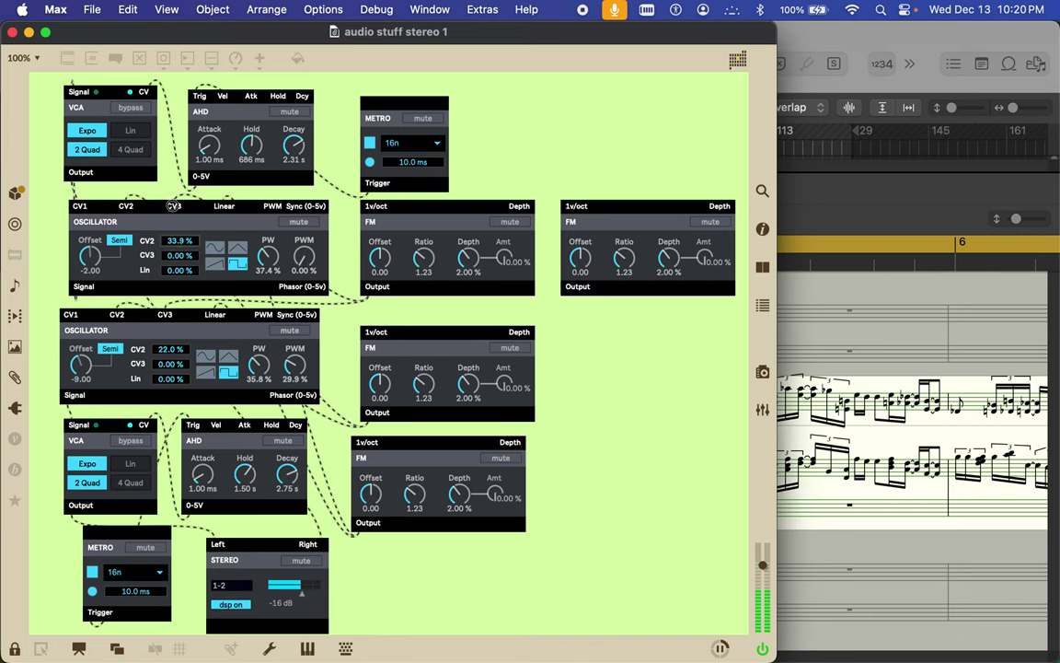
{"action": "left_click_drag", "start_coordinate": [173, 206], "coordinate": [160, 222]}
{"action": "mouse_move", "coordinate": [164, 347]}
{"action": "left_mouse_down"}
{"action": "mouse_move", "coordinate": [165, 292]}
{"action": "mouse_move", "coordinate": [167, 350]}
{"action": "left_mouse_up"}
- Set both AHD envelopes' attack to 62.4 ms, with a hold of 352 ms on the lower one and 131 ms on the upper one
{"action": "left_click_drag", "start_coordinate": [253, 476], "coordinate": [243, 479]}
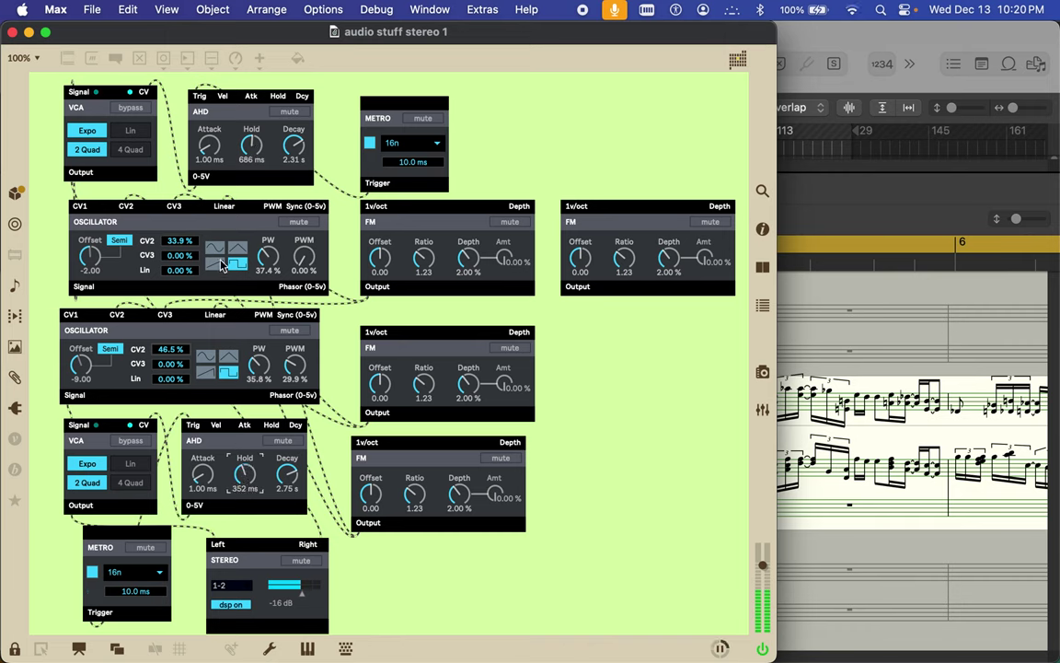
{"action": "left_click", "coordinate": [256, 147]}
{"action": "left_click_drag", "start_coordinate": [250, 146], "coordinate": [204, 126]}
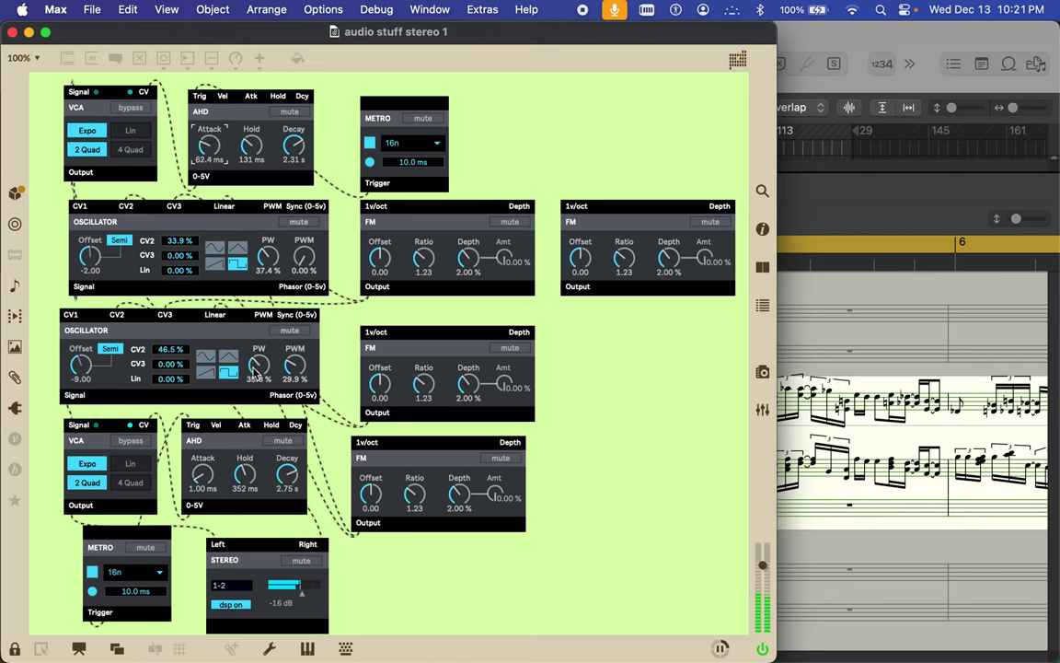
{"action": "left_click_drag", "start_coordinate": [197, 488], "coordinate": [202, 475]}
- Turn the patch's output volume down slightly, and dismiss Logic Pro's System Overload alert before switching back to Max
{"action": "left_click_drag", "start_coordinate": [762, 563], "coordinate": [766, 585]}
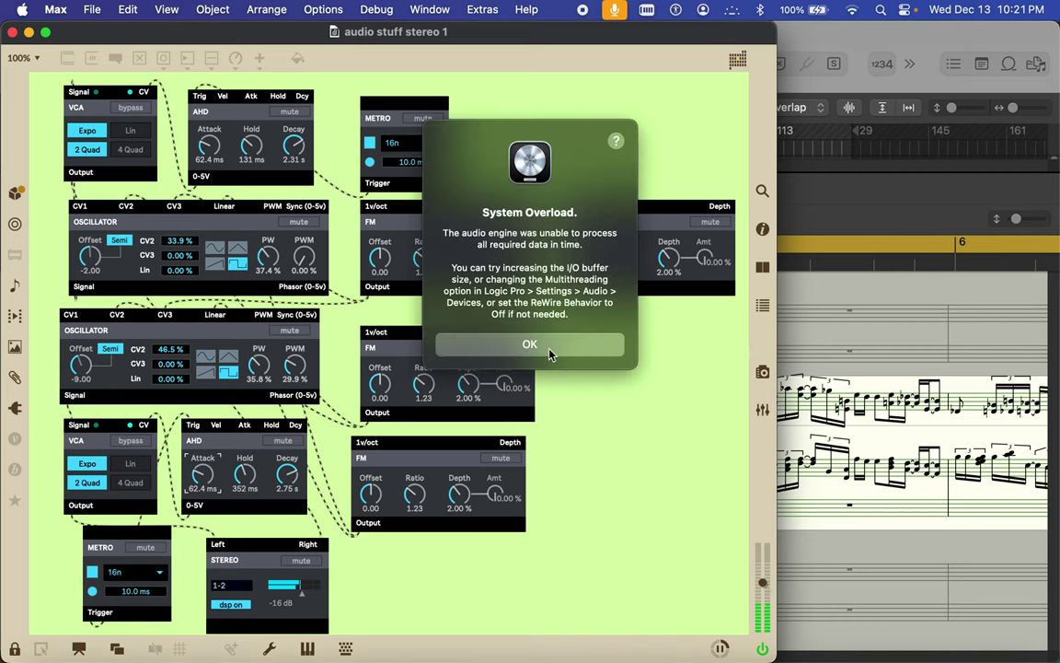
{"action": "left_click", "coordinate": [549, 355]}
{"action": "left_click", "coordinate": [549, 355]}
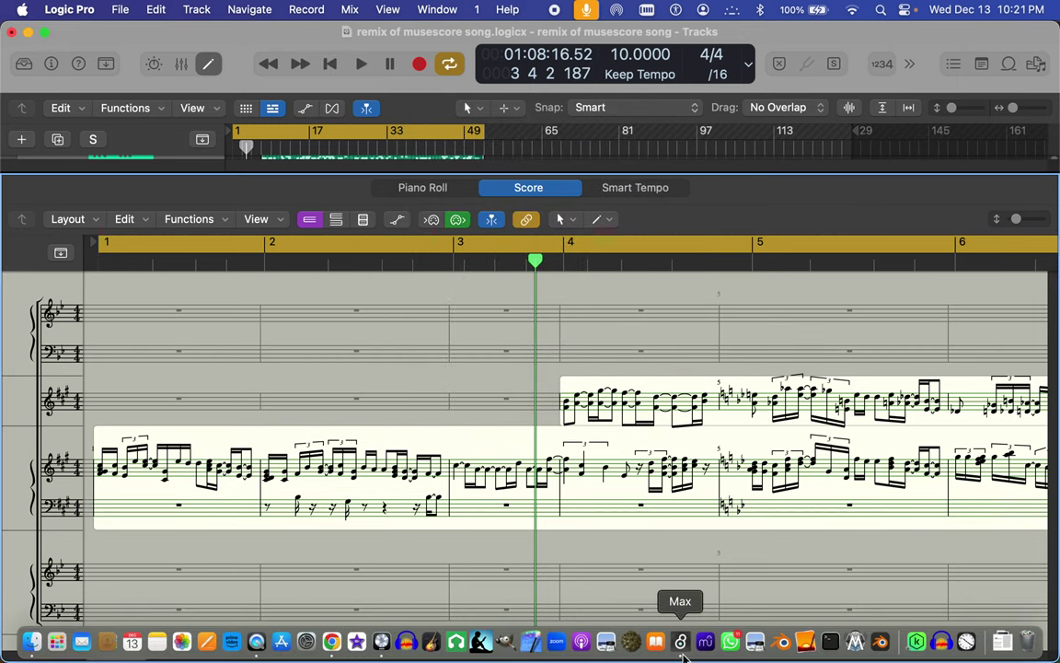
{"action": "left_click", "coordinate": [682, 644]}
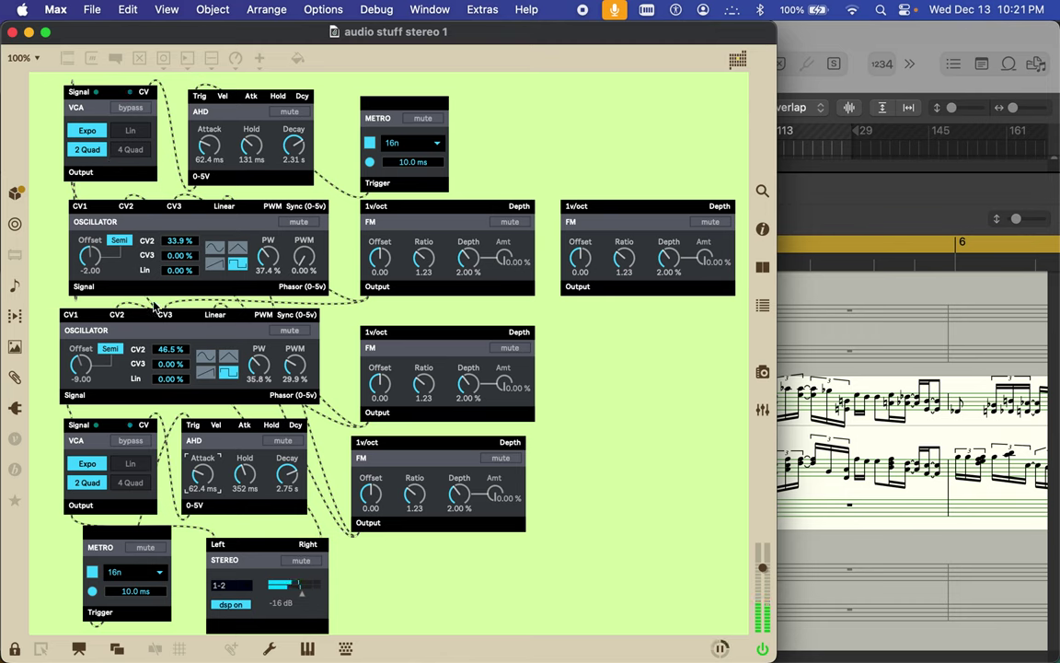
- Switch both oscillators from semitone to frequency mode and tune the lower one to 307 Hz and the upper one to 308 Hz
{"action": "left_click", "coordinate": [119, 240]}
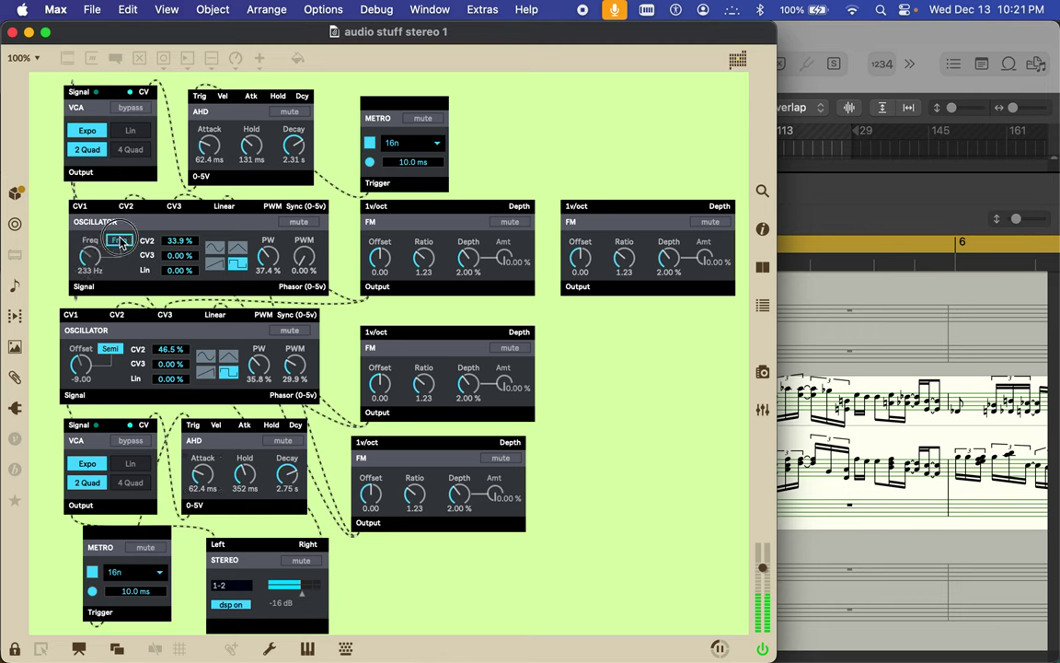
{"action": "left_click", "coordinate": [109, 348]}
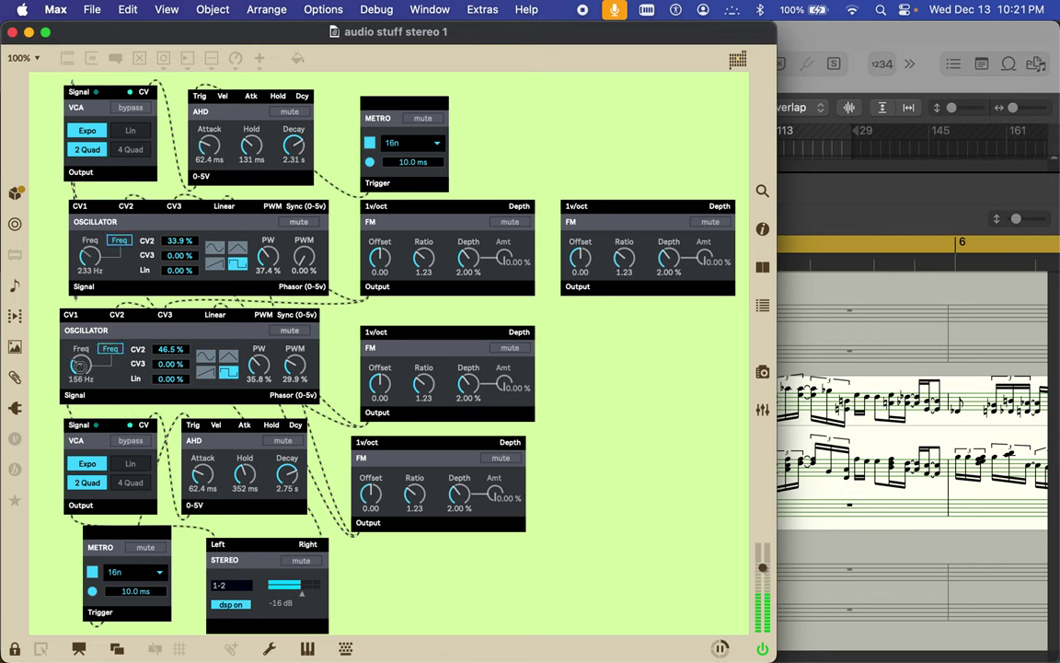
{"action": "left_click_drag", "start_coordinate": [80, 365], "coordinate": [73, 334]}
{"action": "left_click_drag", "start_coordinate": [90, 250], "coordinate": [89, 246]}
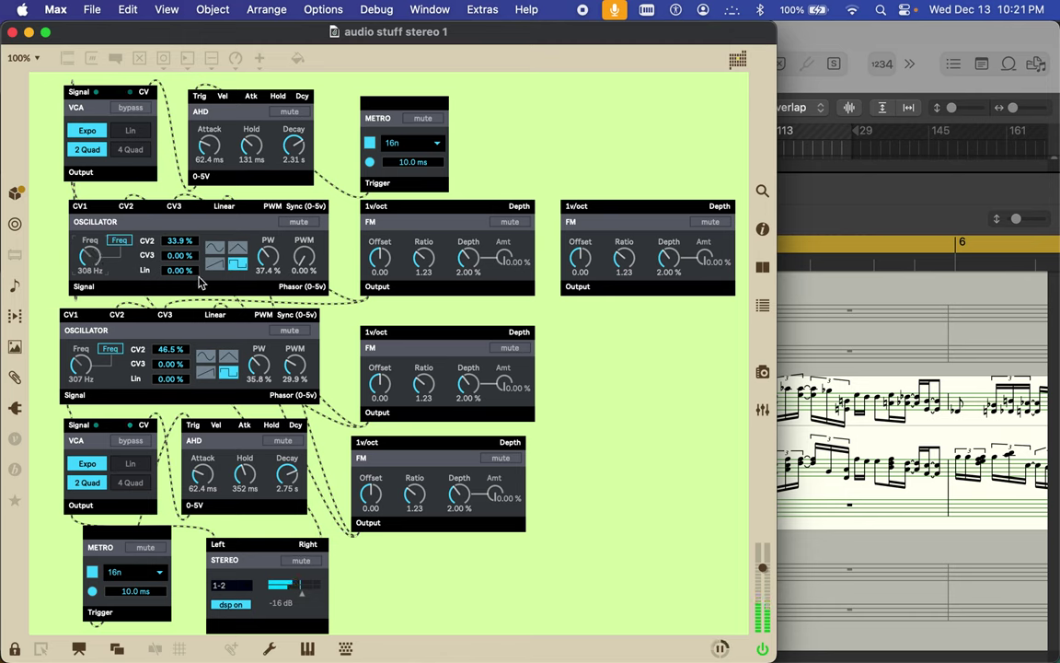
- Set the upper oscillator's pulse width to 31.1 %, CV3 amount to 44.1 % and linear amount to 55.1 %
{"action": "mouse_move", "coordinate": [267, 255]}
{"action": "left_mouse_down"}
{"action": "mouse_move", "coordinate": [274, 248]}
{"action": "mouse_move", "coordinate": [278, 265]}
{"action": "left_mouse_up"}
{"action": "left_click_drag", "start_coordinate": [178, 255], "coordinate": [180, 220]}
{"action": "mouse_move", "coordinate": [178, 269]}
{"action": "left_mouse_down"}
{"action": "mouse_move", "coordinate": [185, 239]}
{"action": "mouse_move", "coordinate": [187, 269]}
{"action": "left_mouse_up"}
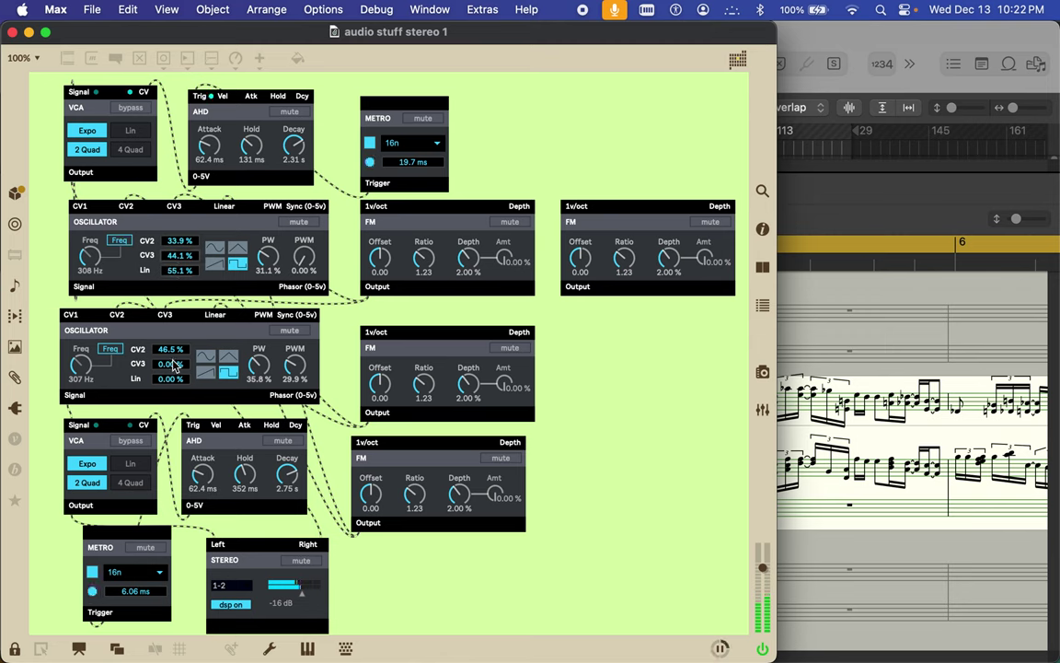
- Set the lower oscillator's CV3 to 59.8 %, linear amount to 15.7 % and pulse width to 52.4 %, and the upper oscillator's pulse width to 56.3 %
{"action": "left_click_drag", "start_coordinate": [173, 372], "coordinate": [176, 301]}
{"action": "left_click_drag", "start_coordinate": [167, 381], "coordinate": [172, 371]}
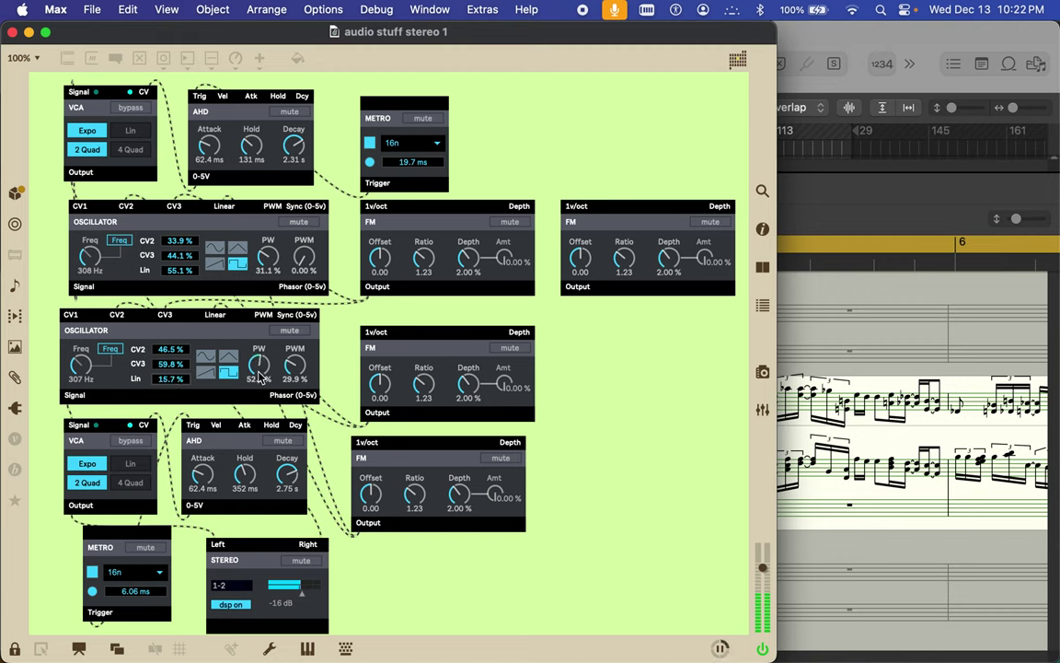
{"action": "left_click_drag", "start_coordinate": [264, 279], "coordinate": [266, 240]}
- Give the upper oscillator a sine wave, and try other waveforms on the lower one before returning it to square with 36.6 % pulse width
{"action": "left_click", "coordinate": [214, 251]}
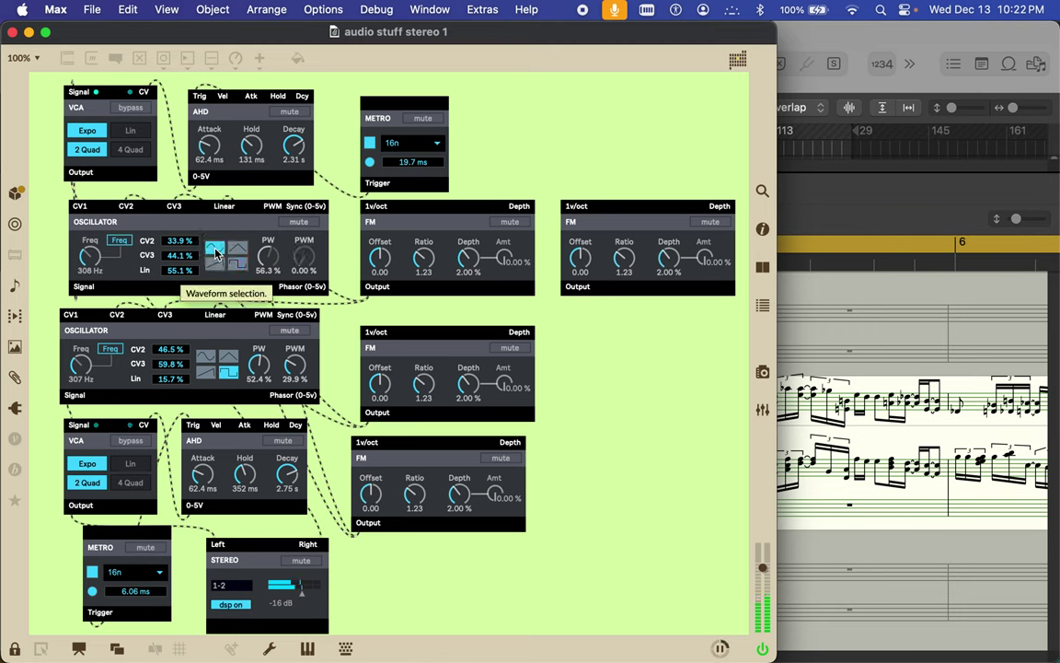
{"action": "left_click", "coordinate": [207, 355]}
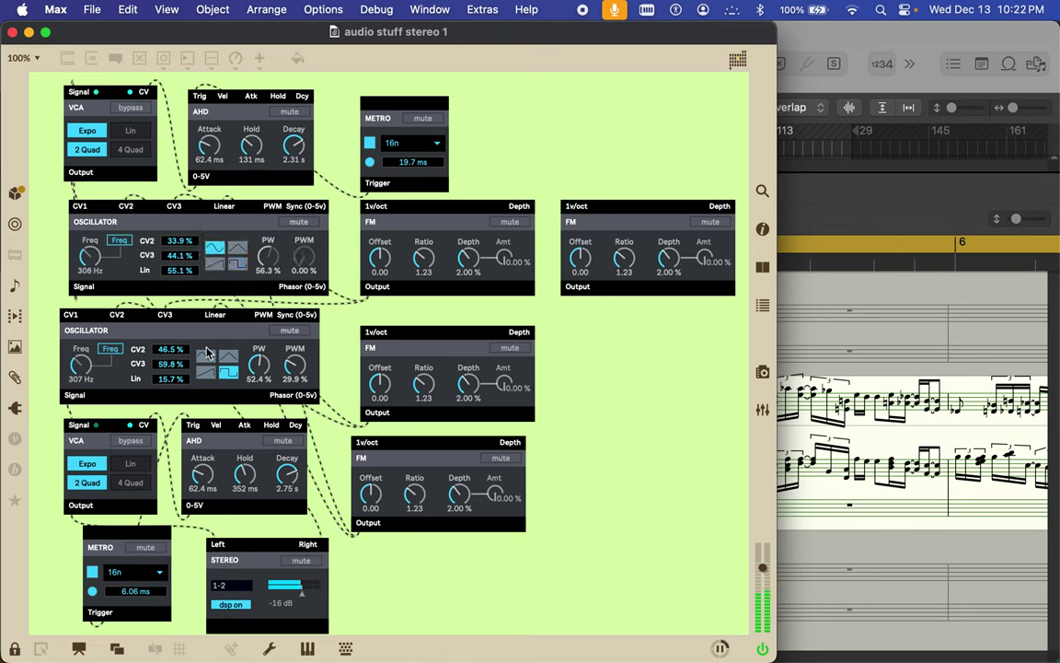
{"action": "left_click", "coordinate": [230, 357]}
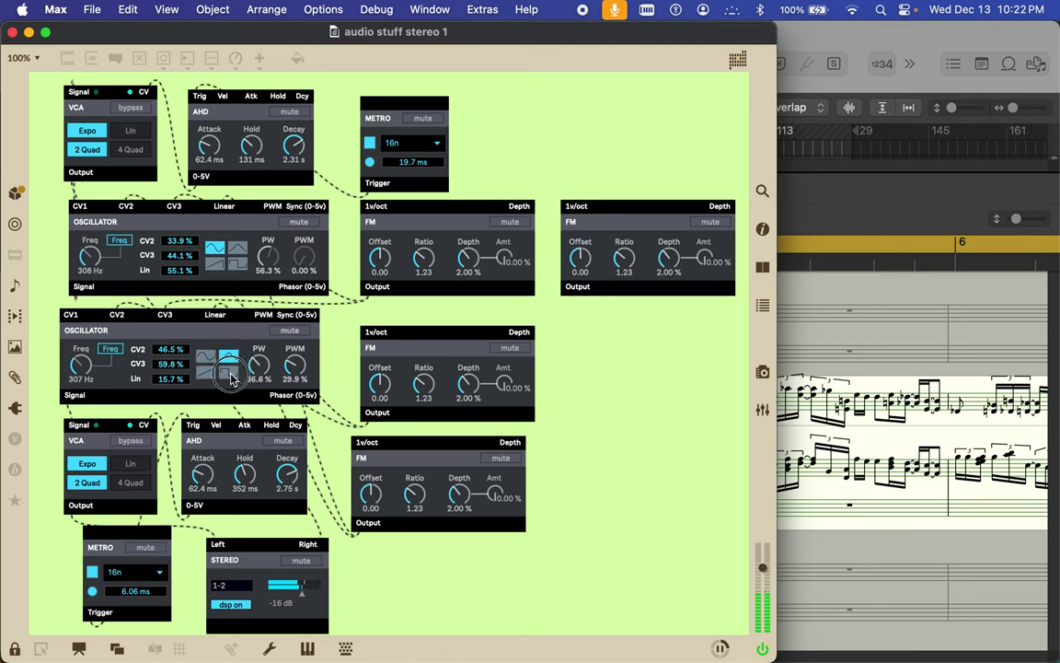
{"action": "left_click", "coordinate": [228, 375]}
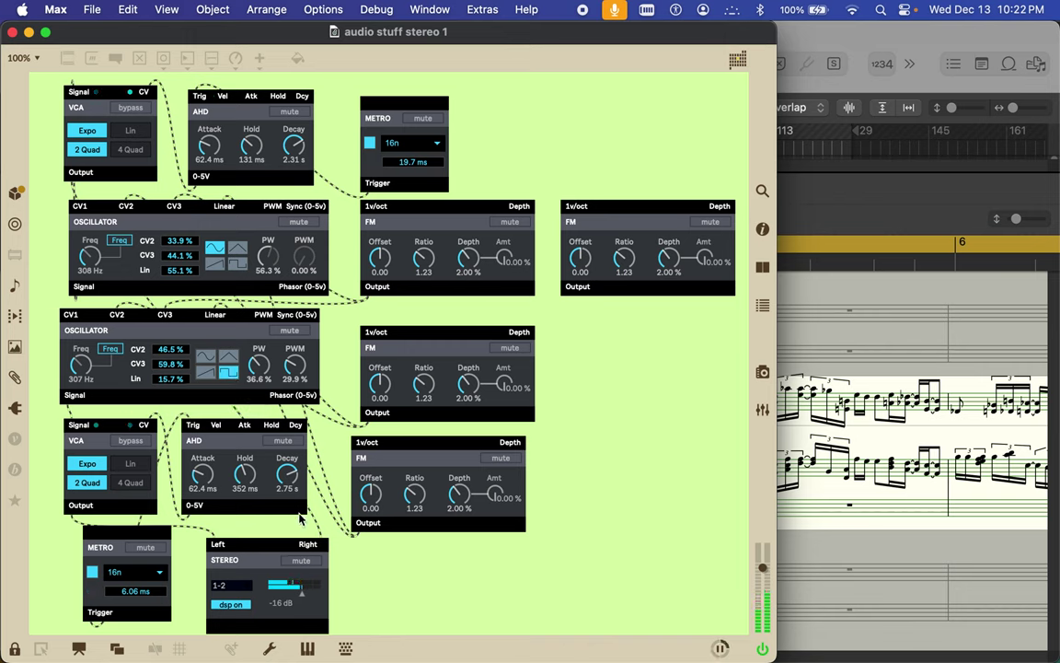
- Set the lower metro's trigger time to 21.8 ms and the upper metro's to 11.8 ms
{"action": "left_click_drag", "start_coordinate": [136, 590], "coordinate": [143, 589]}
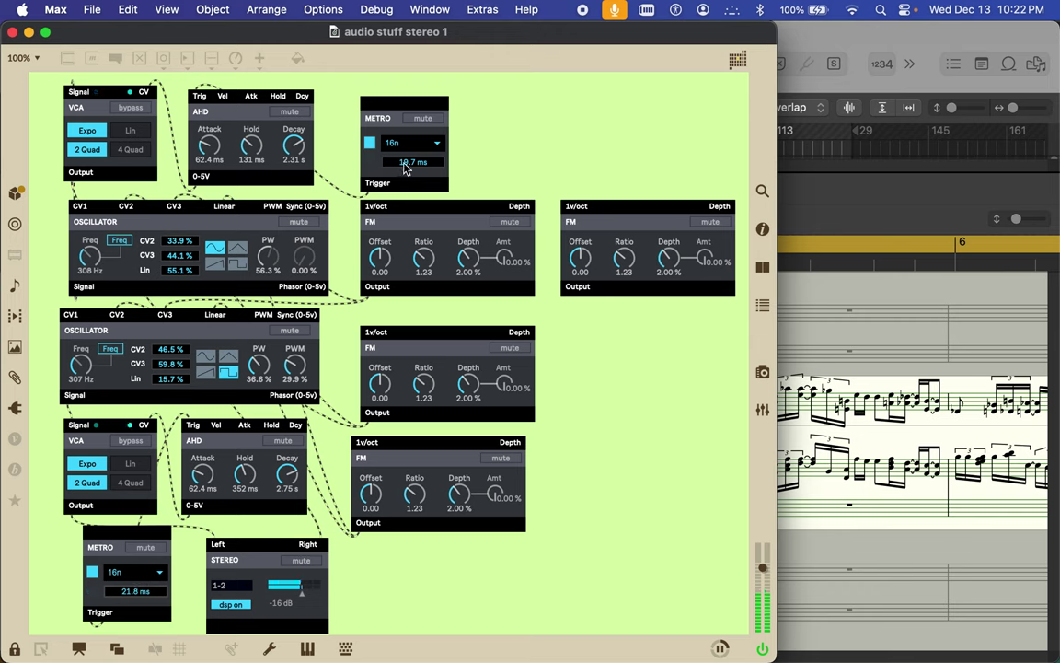
{"action": "left_click_drag", "start_coordinate": [403, 163], "coordinate": [406, 168]}
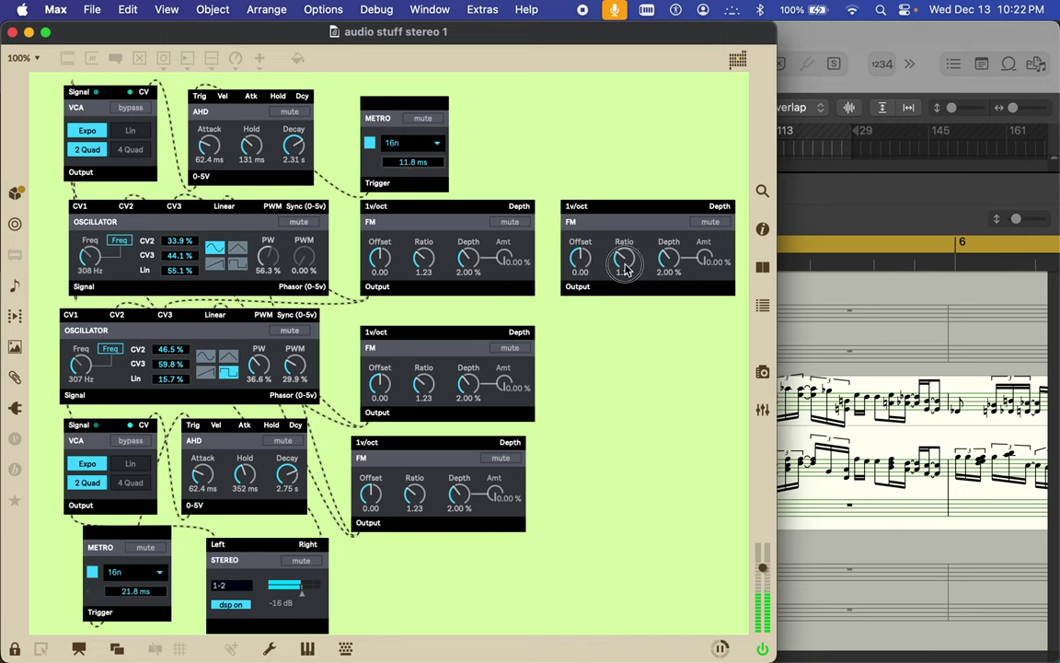
- Set the unconnected FM module's ratio to 2.27, and the upper connected FM module's ratio to 0.72 and depth to 14.8 %
{"action": "left_click_drag", "start_coordinate": [625, 268], "coordinate": [563, 236]}
{"action": "left_click_drag", "start_coordinate": [425, 265], "coordinate": [420, 207]}
{"action": "left_click_drag", "start_coordinate": [467, 267], "coordinate": [467, 262]}
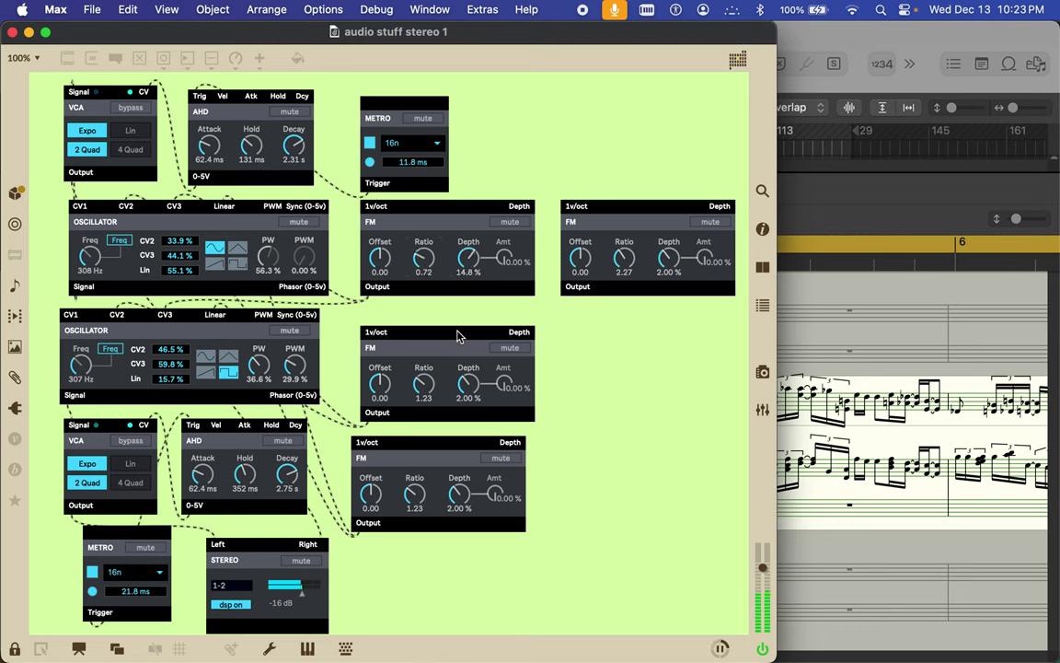
- Set the middle FM module to offset -12.09, ratio 3.86, depth 4.58 %, and the lowest to offset -11.09, ratio 2.87, depth 18.9 %, amount 96.9 %
{"action": "left_click_drag", "start_coordinate": [469, 385], "coordinate": [379, 399]}
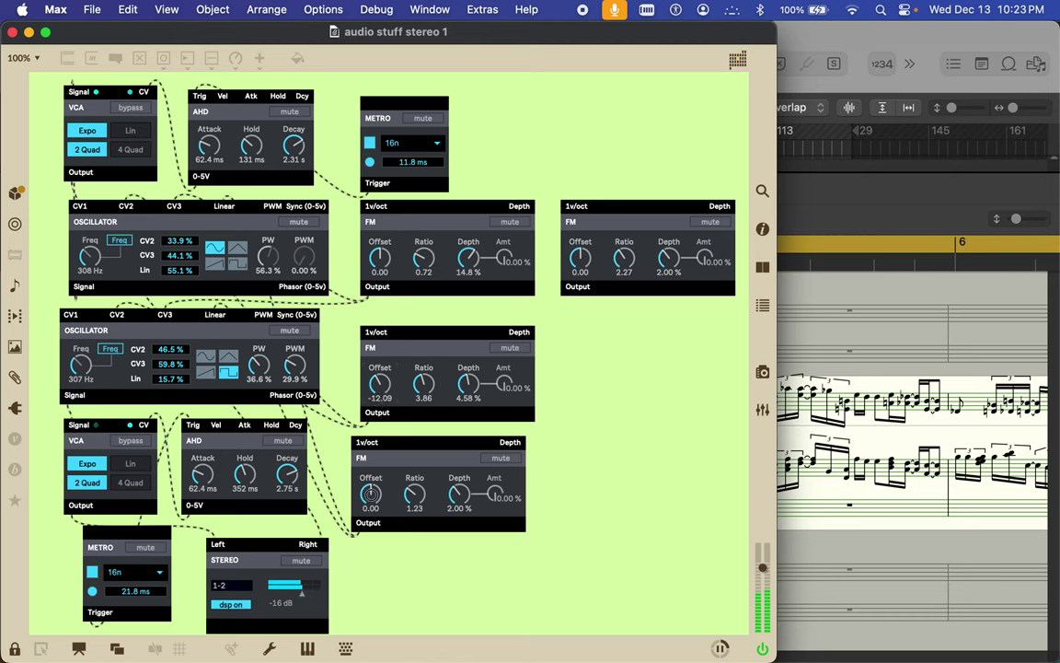
{"action": "left_click_drag", "start_coordinate": [370, 490], "coordinate": [414, 491]}
{"action": "left_click_drag", "start_coordinate": [463, 497], "coordinate": [452, 470]}
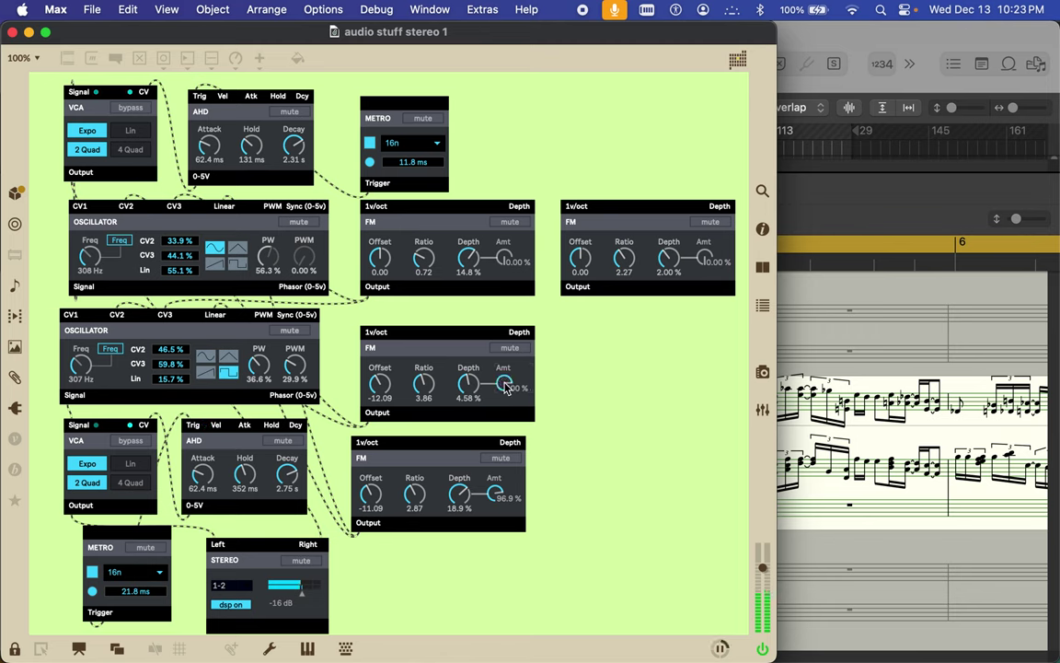
- Set the middle FM module's depth to 21.8 % and amount to 100 %, and the upper connected FM module's depth to 6.35 % and amount to 89.8 %
{"action": "mouse_move", "coordinate": [470, 393]}
{"action": "left_mouse_down"}
{"action": "mouse_move", "coordinate": [463, 373]}
{"action": "mouse_move", "coordinate": [466, 394]}
{"action": "left_mouse_up"}
{"action": "left_click_drag", "start_coordinate": [505, 265], "coordinate": [469, 272]}
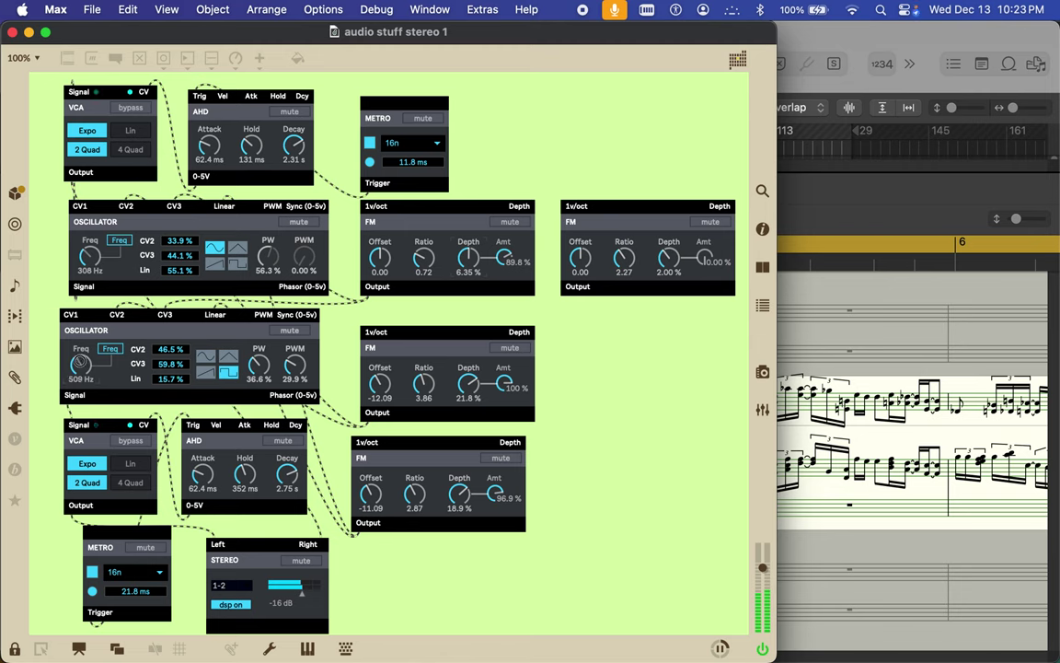
- Tune the lower oscillator to 914 Hz and the upper to 607 Hz, and set the lower one's CV2 and CV3 amounts to 0 %
{"action": "left_click_drag", "start_coordinate": [80, 361], "coordinate": [73, 322]}
{"action": "left_click_drag", "start_coordinate": [85, 258], "coordinate": [110, 236]}
{"action": "mouse_move", "coordinate": [170, 349]}
{"action": "left_mouse_down"}
{"action": "mouse_move", "coordinate": [184, 382]}
{"action": "mouse_move", "coordinate": [172, 368]}
{"action": "left_mouse_up"}
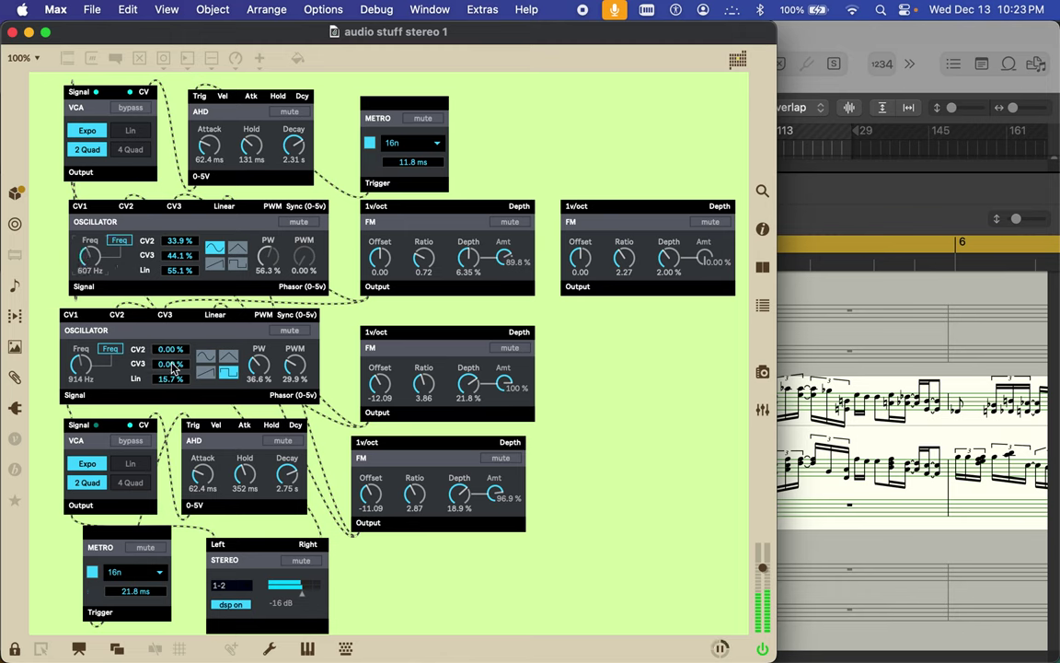
- Set the lower oscillator's linear modulation to 78.7 %, tune it to 433 Hz and switch its waveform to sine
{"action": "left_click_drag", "start_coordinate": [168, 378], "coordinate": [166, 387]}
{"action": "left_click_drag", "start_coordinate": [81, 364], "coordinate": [86, 368]}
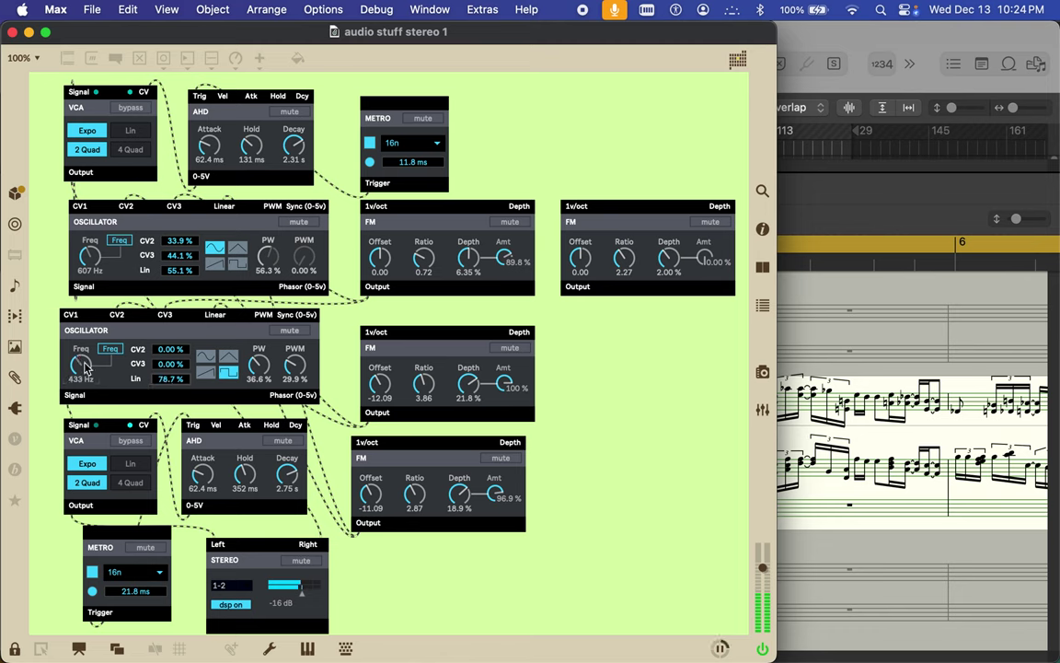
{"action": "left_click", "coordinate": [229, 359]}
{"action": "left_click", "coordinate": [207, 357]}
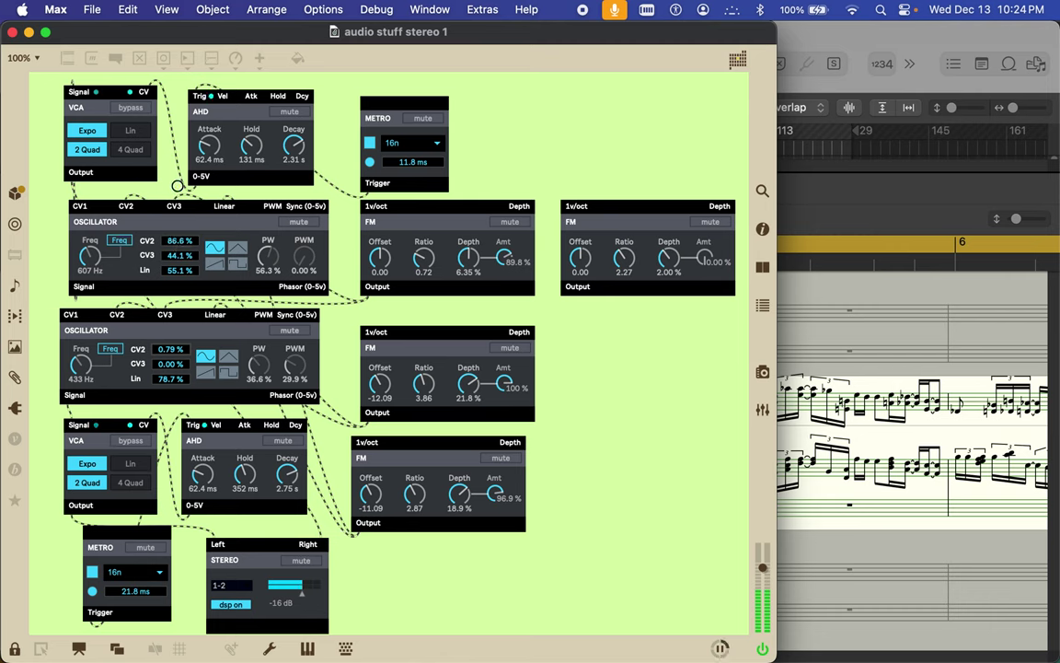
- Set both oscillators' CV2, CV3 and Lin amounts to 0 % and tune the upper oscillator to 375 Hz
{"action": "mouse_move", "coordinate": [181, 256]}
{"action": "left_mouse_down"}
{"action": "mouse_move", "coordinate": [183, 276]}
{"action": "mouse_move", "coordinate": [165, 248]}
{"action": "left_mouse_up"}
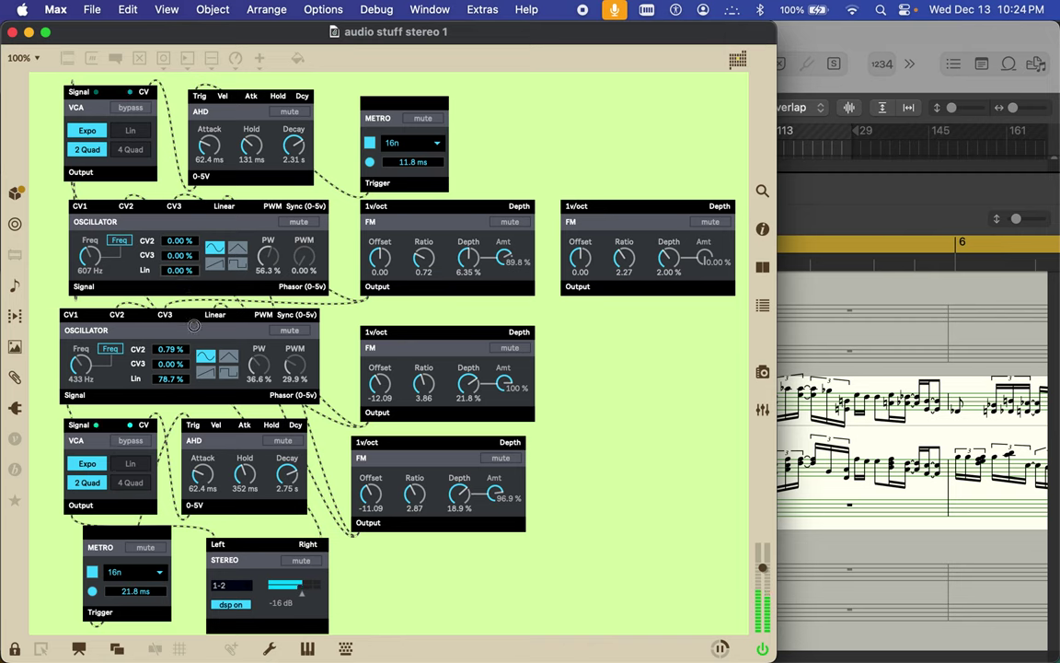
{"action": "left_click_drag", "start_coordinate": [175, 380], "coordinate": [175, 352]}
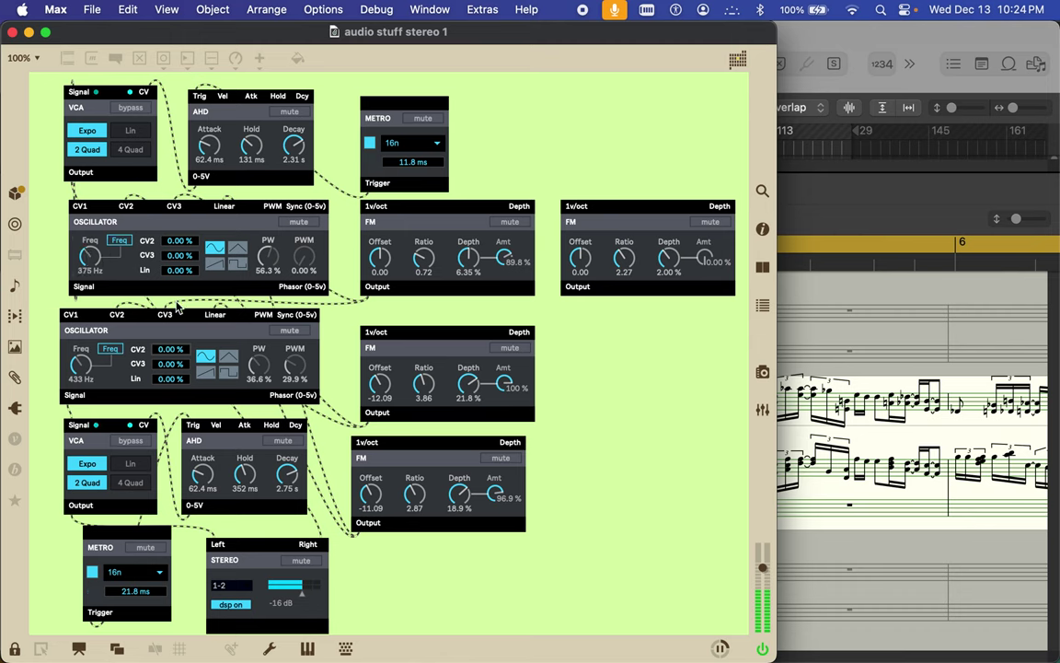
- Set CV2 to 40.2 % on the lower oscillator and 51.2 % on the upper, and the upper connected FM module's offset to -13.10
{"action": "mouse_move", "coordinate": [175, 350]}
{"action": "left_mouse_down"}
{"action": "mouse_move", "coordinate": [153, 310]}
{"action": "mouse_move", "coordinate": [170, 349]}
{"action": "left_mouse_up"}
{"action": "left_click_drag", "start_coordinate": [179, 241], "coordinate": [177, 186]}
{"action": "left_click_drag", "start_coordinate": [378, 259], "coordinate": [379, 263]}
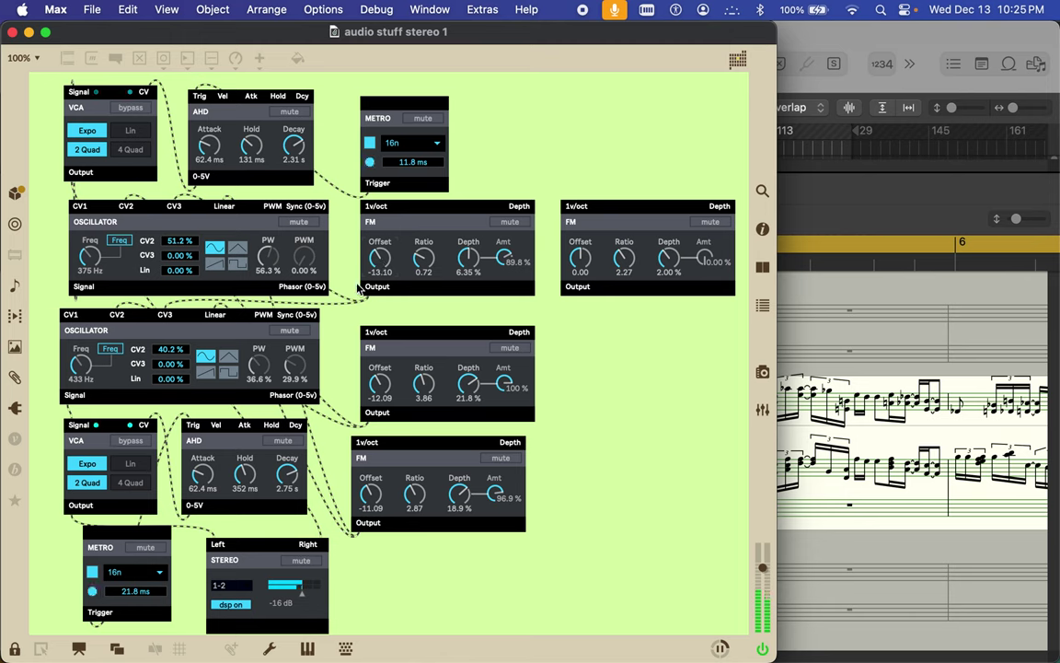
- Set the middle FM module to offset -27.21, ratio 0.16, depth 2.98 %, and CV2 to 33.9 % on the lower oscillator, 44.9 % on the upper
{"action": "left_click_drag", "start_coordinate": [379, 386], "coordinate": [378, 394]}
{"action": "left_click_drag", "start_coordinate": [170, 350], "coordinate": [171, 359]}
{"action": "left_click", "coordinate": [179, 242]}
{"action": "left_click_drag", "start_coordinate": [177, 241], "coordinate": [177, 241]}
{"action": "left_click_drag", "start_coordinate": [423, 382], "coordinate": [471, 393]}
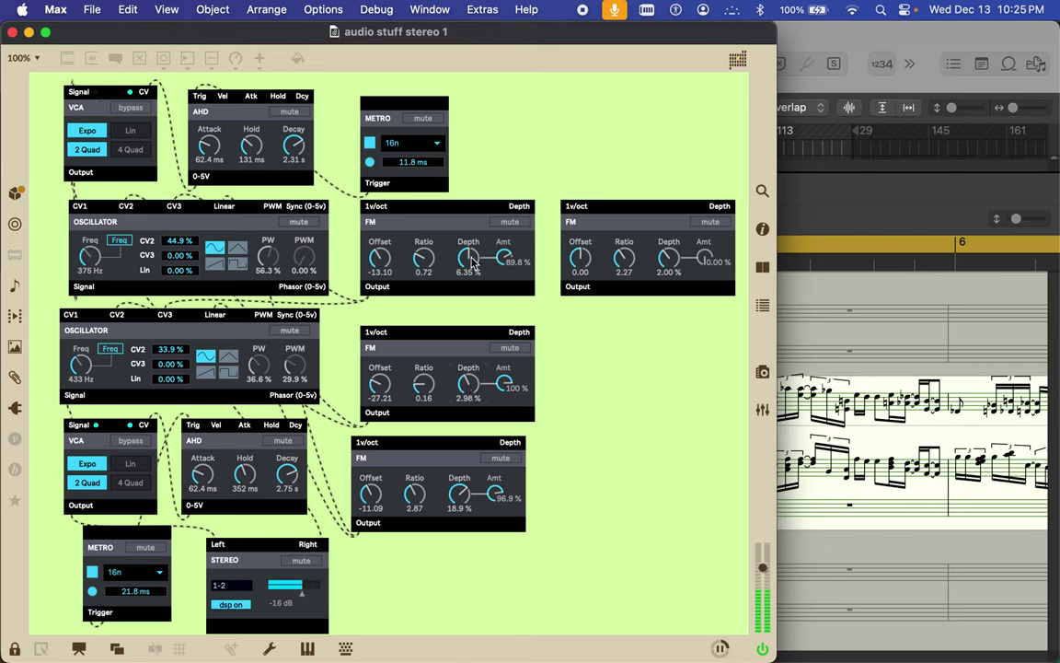
- Set the upper connected FM module's depth to 0.10 % and the lowest one's to 2.00 %, both with amount 100 %
{"action": "left_click_drag", "start_coordinate": [468, 258], "coordinate": [473, 264]}
{"action": "left_click_drag", "start_coordinate": [466, 498], "coordinate": [466, 512]}
{"action": "left_click_drag", "start_coordinate": [469, 258], "coordinate": [424, 262]}
{"action": "left_click_drag", "start_coordinate": [495, 499], "coordinate": [495, 496]}
{"action": "left_click_drag", "start_coordinate": [491, 267], "coordinate": [492, 221]}
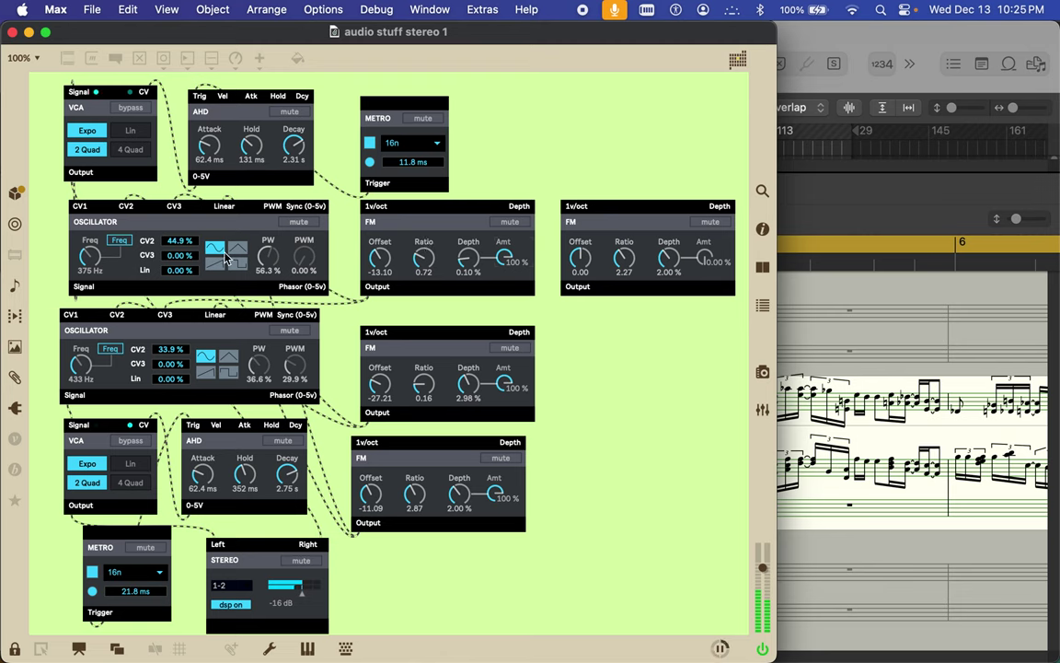
- Try CV3 at 49.6 % on the upper oscillator and CV3 39.4 % with Lin 244 % on the lower, and reset them to 0 %
{"action": "left_click_drag", "start_coordinate": [191, 260], "coordinate": [177, 202]}
{"action": "mouse_move", "coordinate": [171, 364]}
{"action": "left_mouse_down"}
{"action": "mouse_move", "coordinate": [180, 293]}
{"action": "mouse_move", "coordinate": [178, 425]}
{"action": "mouse_move", "coordinate": [193, 471]}
{"action": "mouse_move", "coordinate": [156, 345]}
{"action": "mouse_move", "coordinate": [169, 377]}
{"action": "left_mouse_up"}
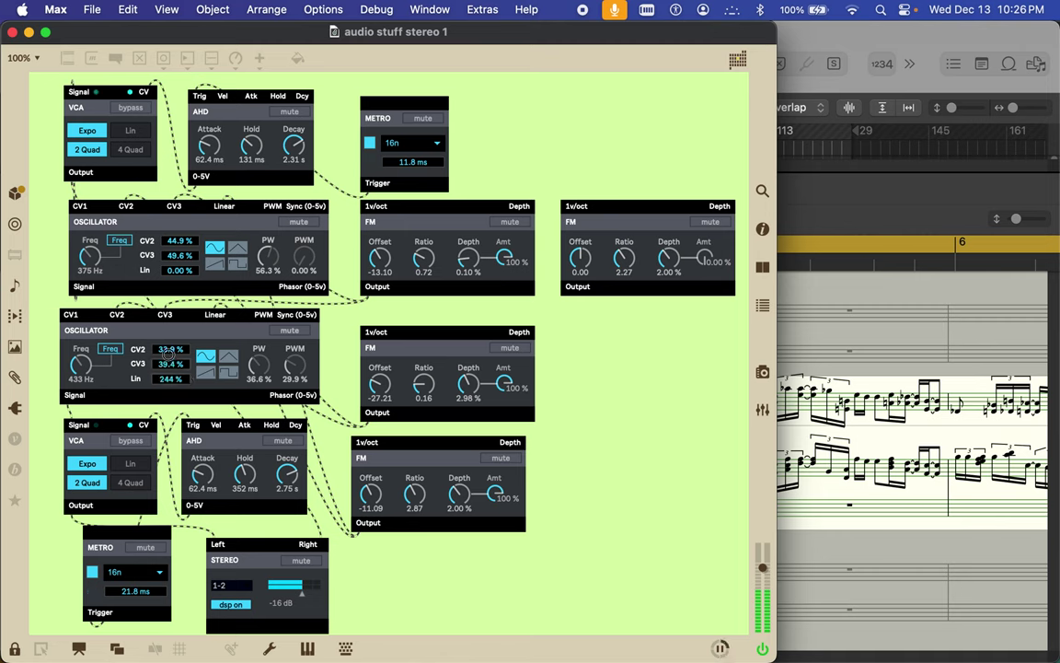
{"action": "left_click_drag", "start_coordinate": [169, 366], "coordinate": [245, 644]}
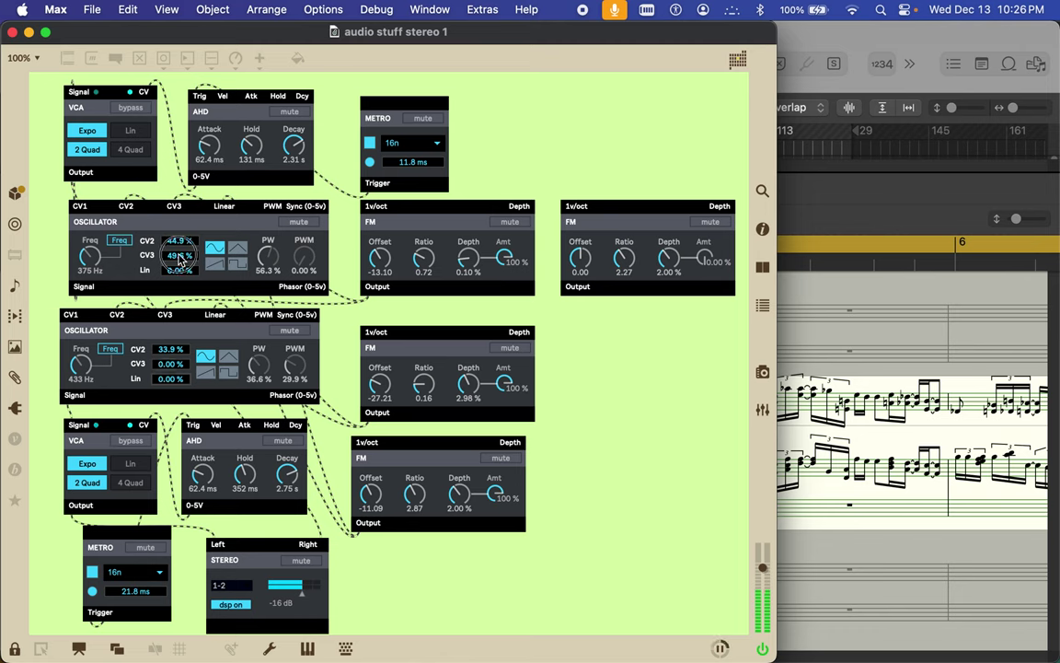
{"action": "left_click_drag", "start_coordinate": [174, 255], "coordinate": [184, 268]}
{"action": "left_click_drag", "start_coordinate": [170, 377], "coordinate": [174, 439]}
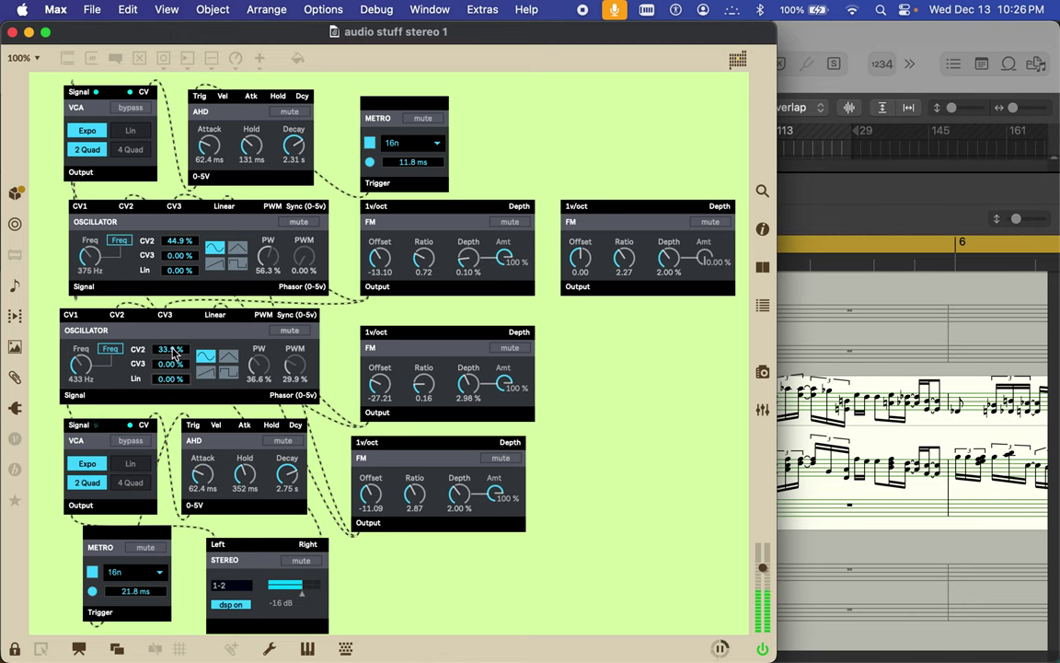
- Set CV2 to 0 % and linear modulation to 55.1 % on both oscillators
{"action": "mouse_move", "coordinate": [172, 355]}
{"action": "left_mouse_down"}
{"action": "mouse_move", "coordinate": [155, 319]}
{"action": "mouse_move", "coordinate": [167, 333]}
{"action": "left_mouse_up"}
{"action": "mouse_move", "coordinate": [168, 385]}
{"action": "left_mouse_down"}
{"action": "mouse_move", "coordinate": [150, 329]}
{"action": "mouse_move", "coordinate": [168, 387]}
{"action": "left_mouse_up"}
{"action": "mouse_move", "coordinate": [177, 255]}
{"action": "left_mouse_down"}
{"action": "mouse_move", "coordinate": [157, 221]}
{"action": "mouse_move", "coordinate": [173, 280]}
{"action": "mouse_move", "coordinate": [181, 276]}
{"action": "left_mouse_up"}
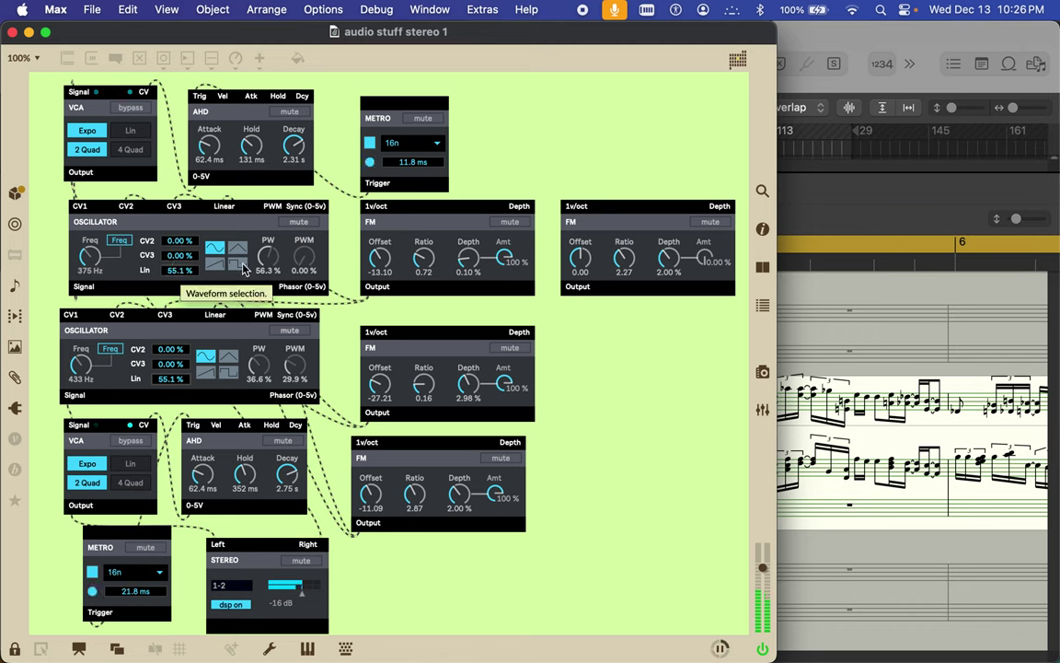
- Set the upper oscillator's pulse width to 44.5 %, try its square waveform, return to sine, and tune it to 481 Hz
{"action": "left_click_drag", "start_coordinate": [267, 258], "coordinate": [264, 267]}
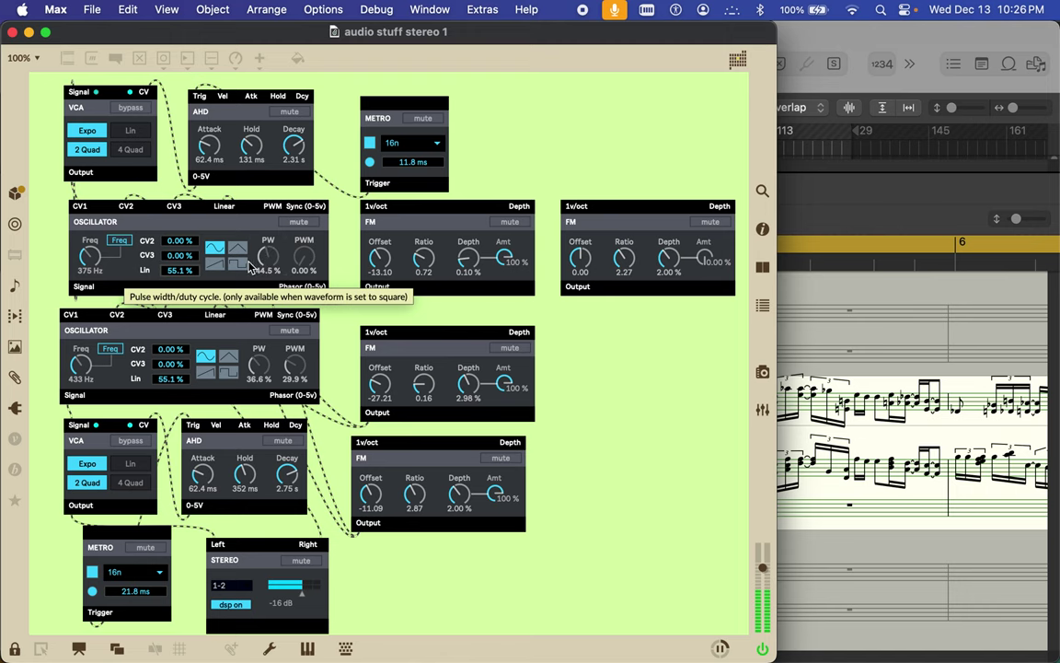
{"action": "left_click", "coordinate": [237, 266]}
{"action": "left_click", "coordinate": [214, 249]}
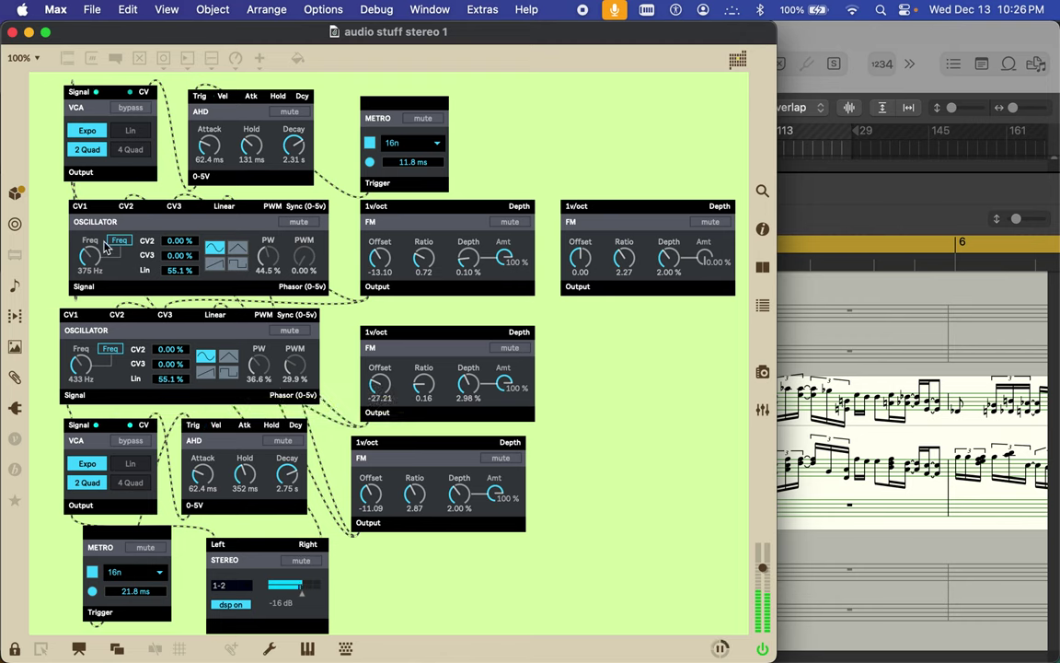
{"action": "left_click_drag", "start_coordinate": [89, 261], "coordinate": [88, 255]}
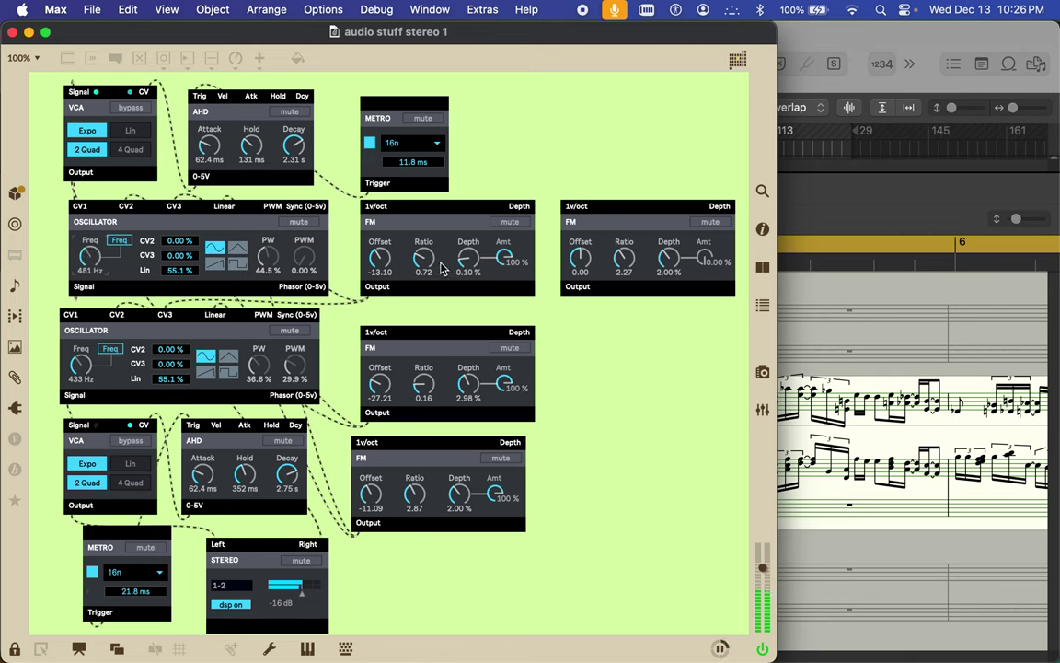
- Set the upper FM offset to -20.16, the upper oscillator's Lin to 47.2 %, and the lower's Lin to 39.4 % and CV2 to 21.3 %
{"action": "left_click_drag", "start_coordinate": [378, 261], "coordinate": [379, 269]}
{"action": "left_click_drag", "start_coordinate": [180, 281], "coordinate": [181, 280]}
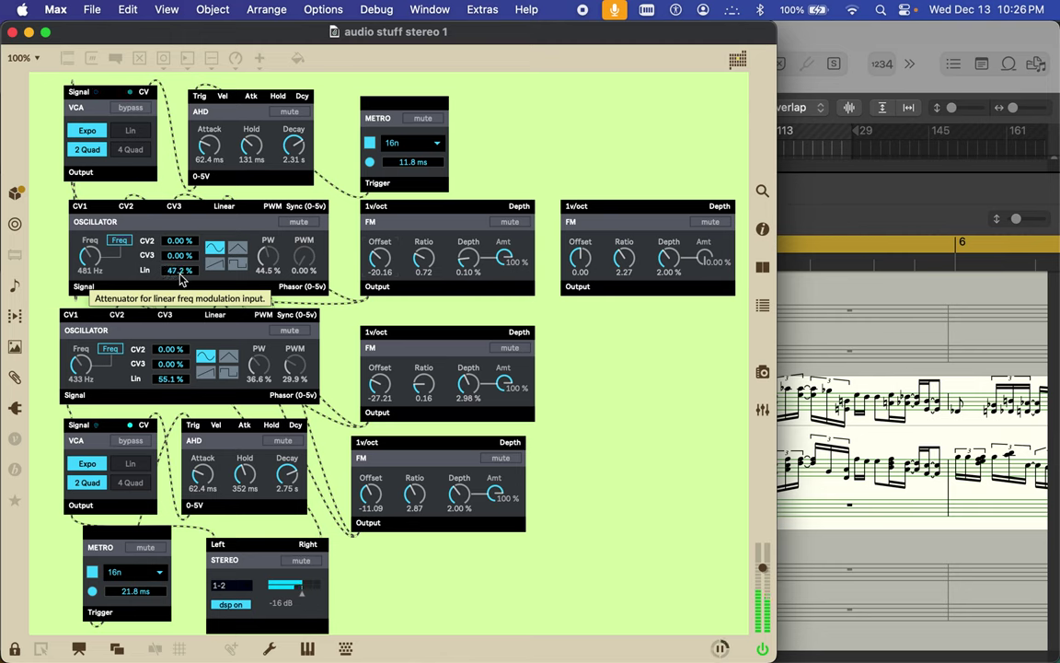
{"action": "left_click_drag", "start_coordinate": [168, 378], "coordinate": [171, 387]}
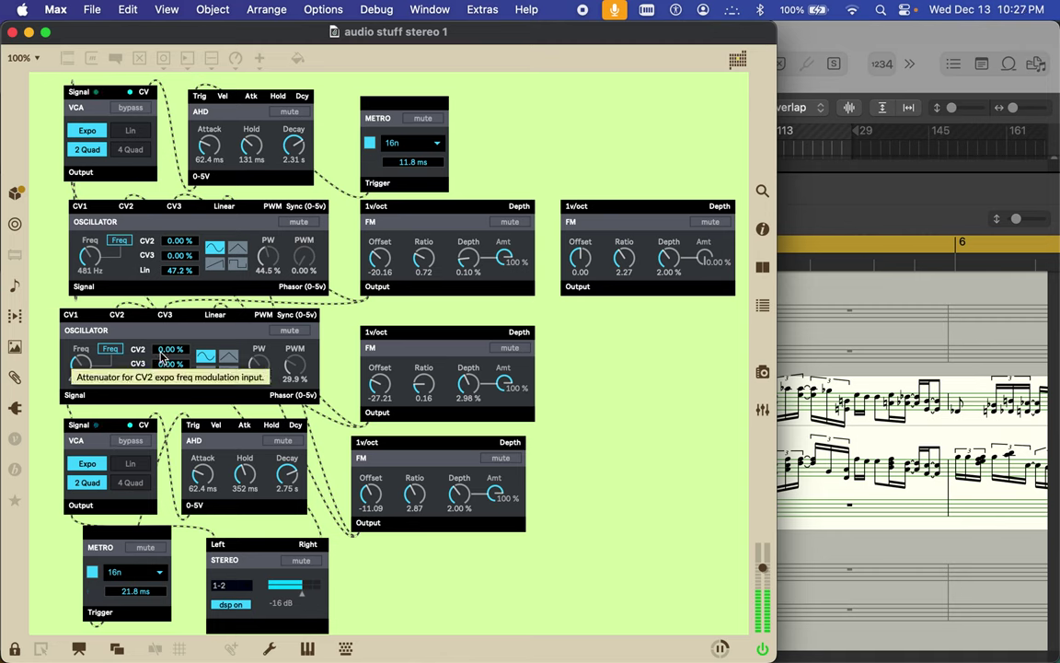
{"action": "left_click_drag", "start_coordinate": [161, 350], "coordinate": [161, 329]}
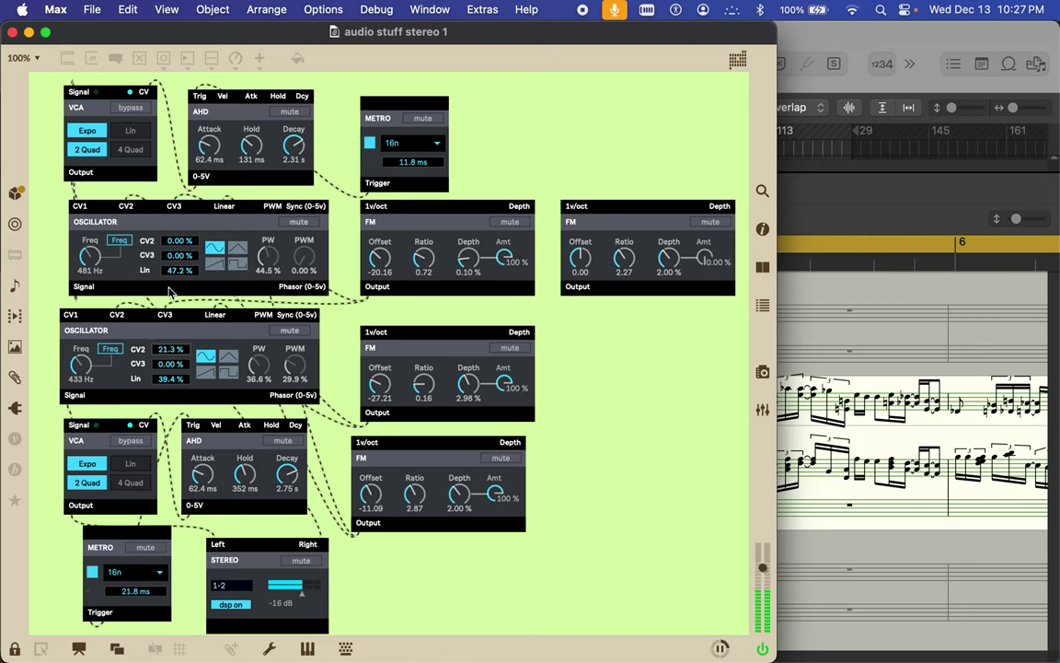
- Set the upper oscillator's CV2 to 28.3 %, and the upper connected FM module to offset 25.20, ratio 14.97 and depth 0 %
{"action": "left_click_drag", "start_coordinate": [181, 244], "coordinate": [156, 189]}
{"action": "left_click_drag", "start_coordinate": [375, 253], "coordinate": [334, 198]}
{"action": "mouse_move", "coordinate": [424, 258]}
{"action": "left_mouse_down"}
{"action": "mouse_move", "coordinate": [381, 204]}
{"action": "mouse_move", "coordinate": [425, 262]}
{"action": "left_mouse_up"}
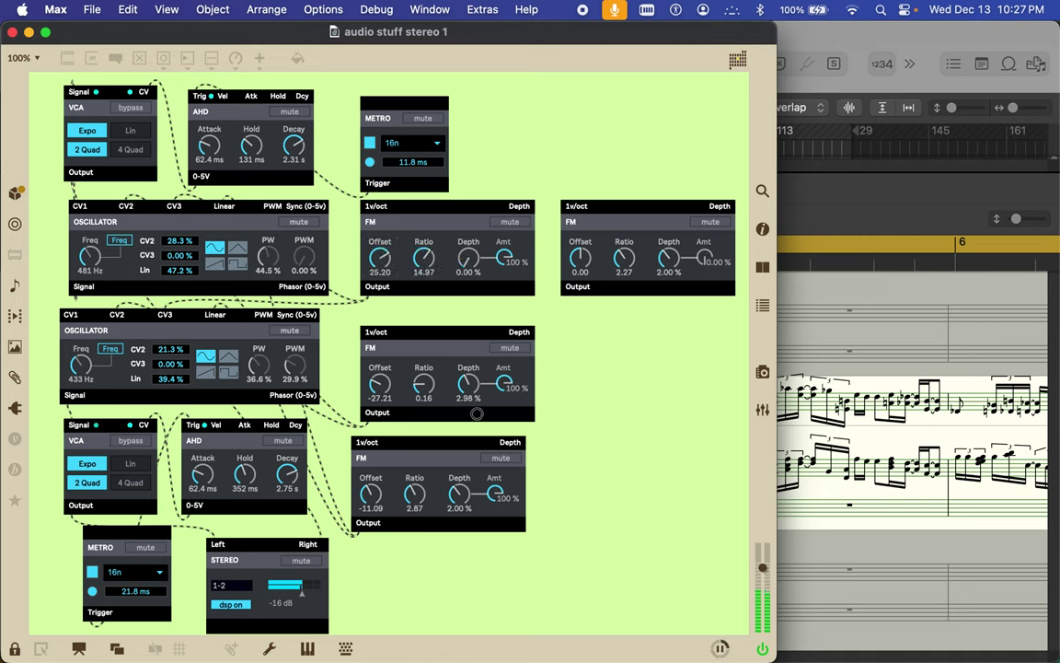
- Set the upper connected FM module's offset to -15.12, and the middle one's offset to 20.66 and ratio to 56.88
{"action": "mouse_move", "coordinate": [391, 262]}
{"action": "left_mouse_down"}
{"action": "mouse_move", "coordinate": [392, 330]}
{"action": "mouse_move", "coordinate": [381, 264]}
{"action": "left_mouse_up"}
{"action": "left_click_drag", "start_coordinate": [379, 382], "coordinate": [374, 307]}
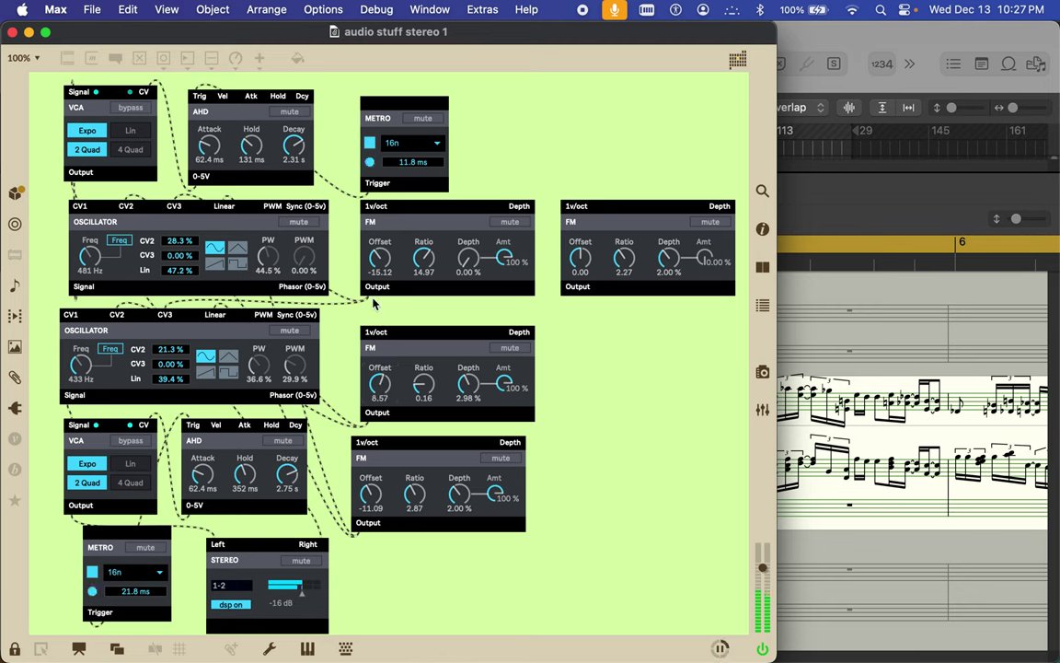
{"action": "left_click_drag", "start_coordinate": [422, 373], "coordinate": [342, 343]}
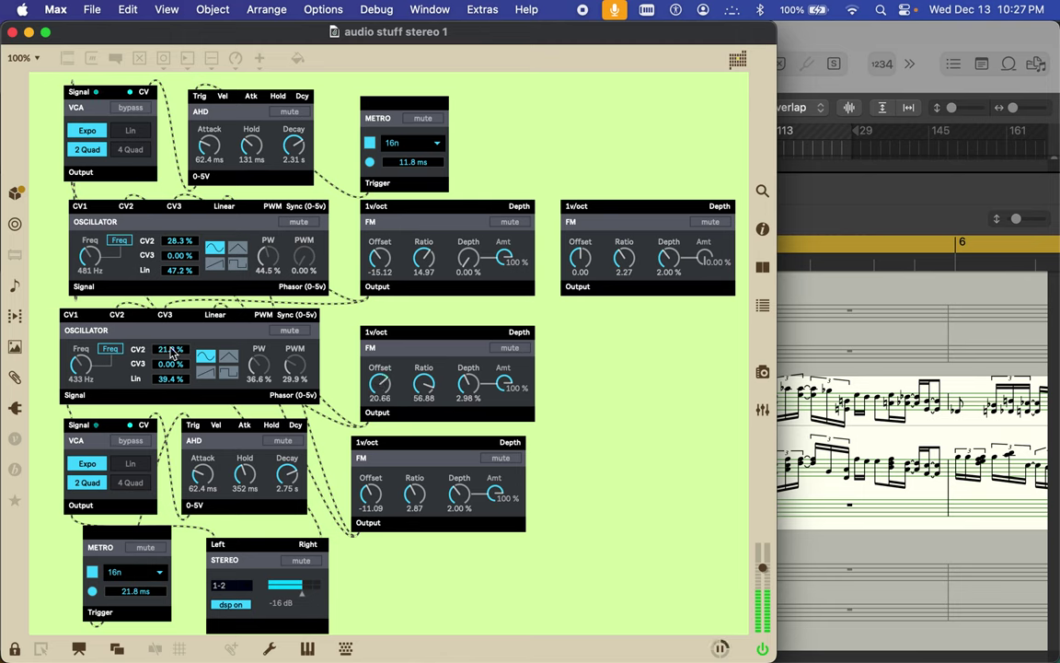
- Set both oscillators' CV2 to 39.4 %, CV3 to 37.8 % upper and 37.0 % lower, the upper FM ratio to 13.51 and middle offset to 4.54
{"action": "mouse_move", "coordinate": [169, 340]}
{"action": "left_mouse_down"}
{"action": "mouse_move", "coordinate": [155, 305]}
{"action": "mouse_move", "coordinate": [169, 327]}
{"action": "left_mouse_up"}
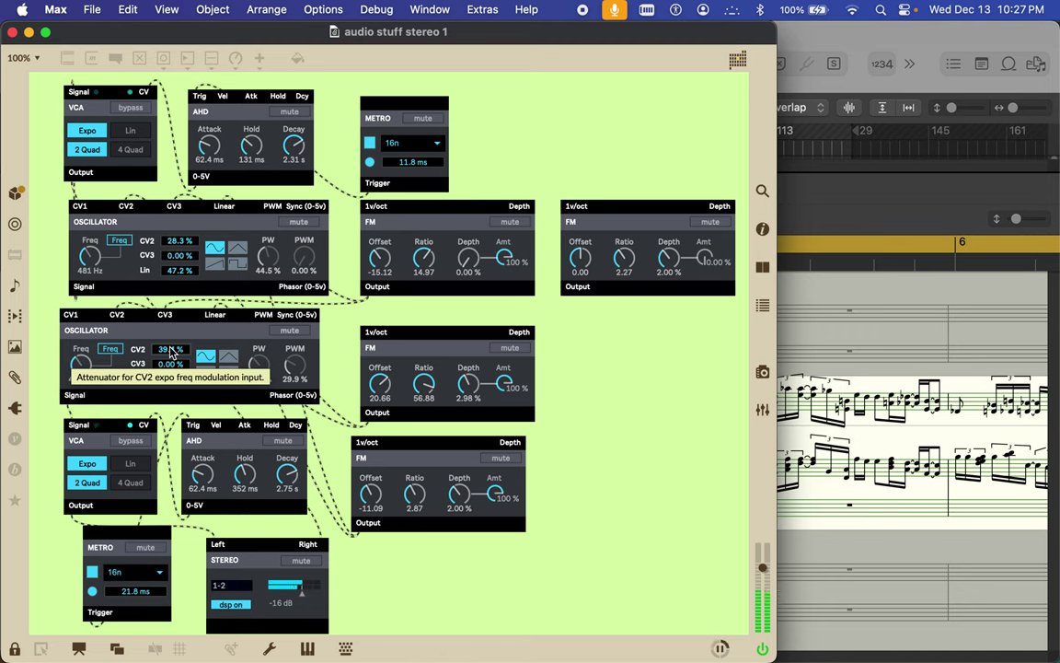
{"action": "mouse_move", "coordinate": [173, 239]}
{"action": "left_mouse_down"}
{"action": "mouse_move", "coordinate": [158, 219]}
{"action": "mouse_move", "coordinate": [171, 233]}
{"action": "left_mouse_up"}
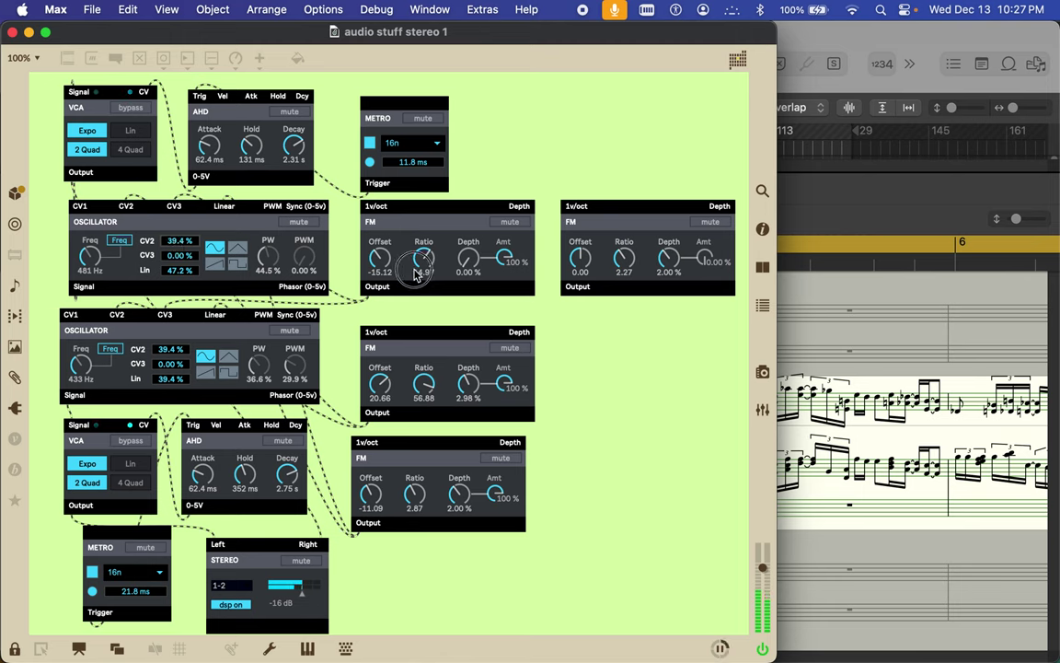
{"action": "left_click_drag", "start_coordinate": [419, 273], "coordinate": [383, 230]}
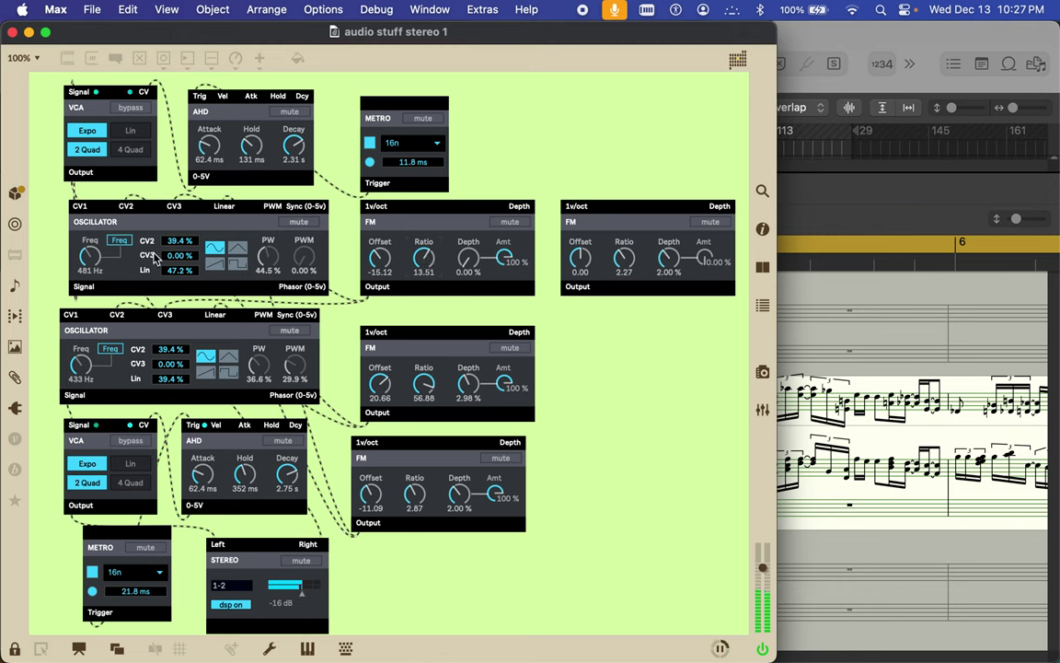
{"action": "left_click_drag", "start_coordinate": [171, 255], "coordinate": [162, 198]}
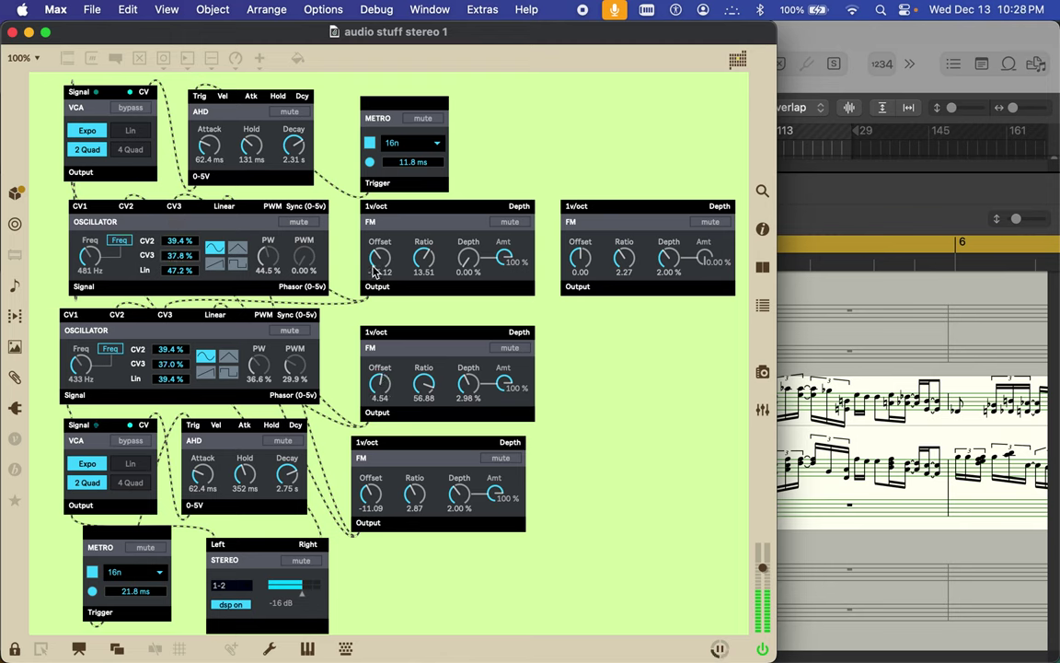
- Set the upper connected FM offset to 15.12, the lowest FM to offset 7.06, ratio 4.75, depth 10.9 %, and the middle depth to 7.19 %
{"action": "mouse_move", "coordinate": [378, 250]}
{"action": "left_mouse_down"}
{"action": "mouse_move", "coordinate": [376, 224]}
{"action": "mouse_move", "coordinate": [381, 263]}
{"action": "left_mouse_up"}
{"action": "left_click_drag", "start_coordinate": [370, 494], "coordinate": [463, 510]}
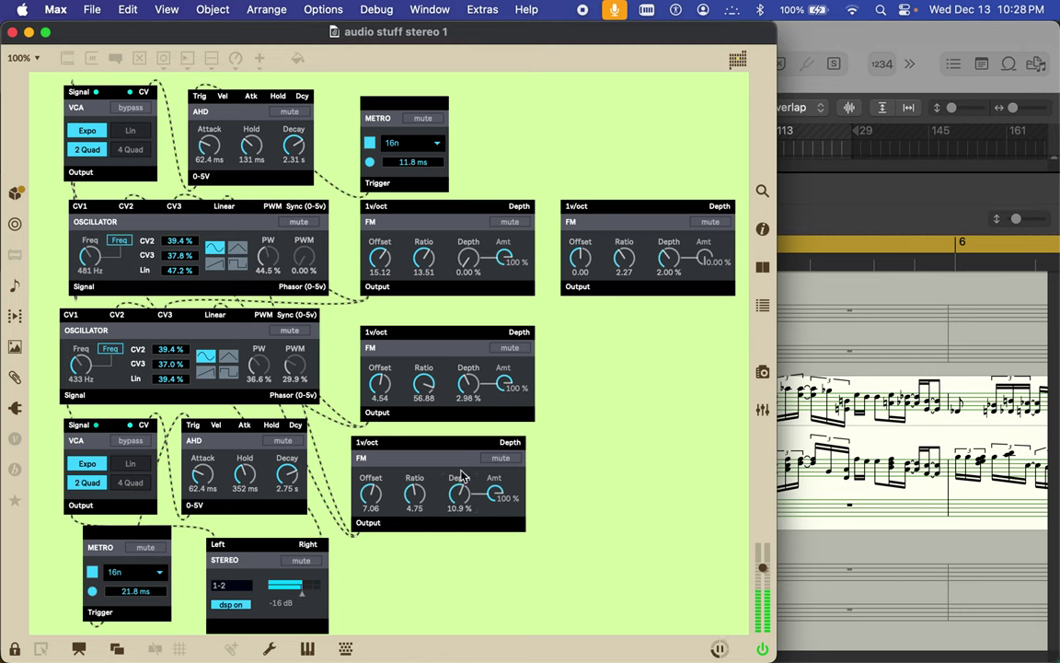
{"action": "left_click_drag", "start_coordinate": [464, 400], "coordinate": [420, 357]}
- Unlock the patch, duplicate the unconnected FM module and place the copy directly below the original
{"action": "left_click", "coordinate": [14, 651]}
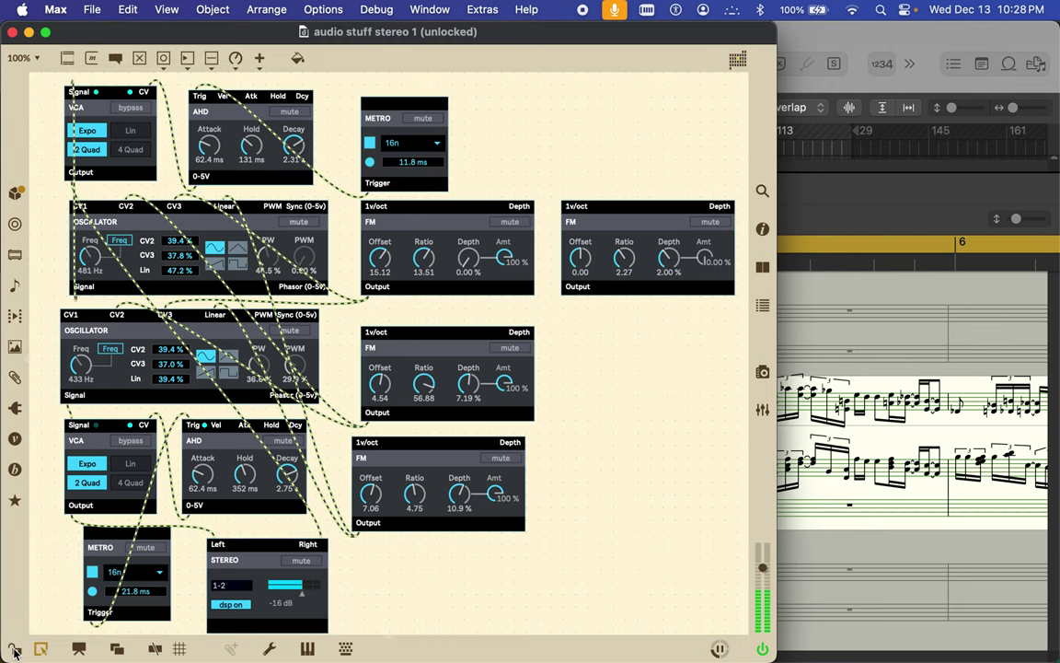
{"action": "left_click", "coordinate": [631, 291]}
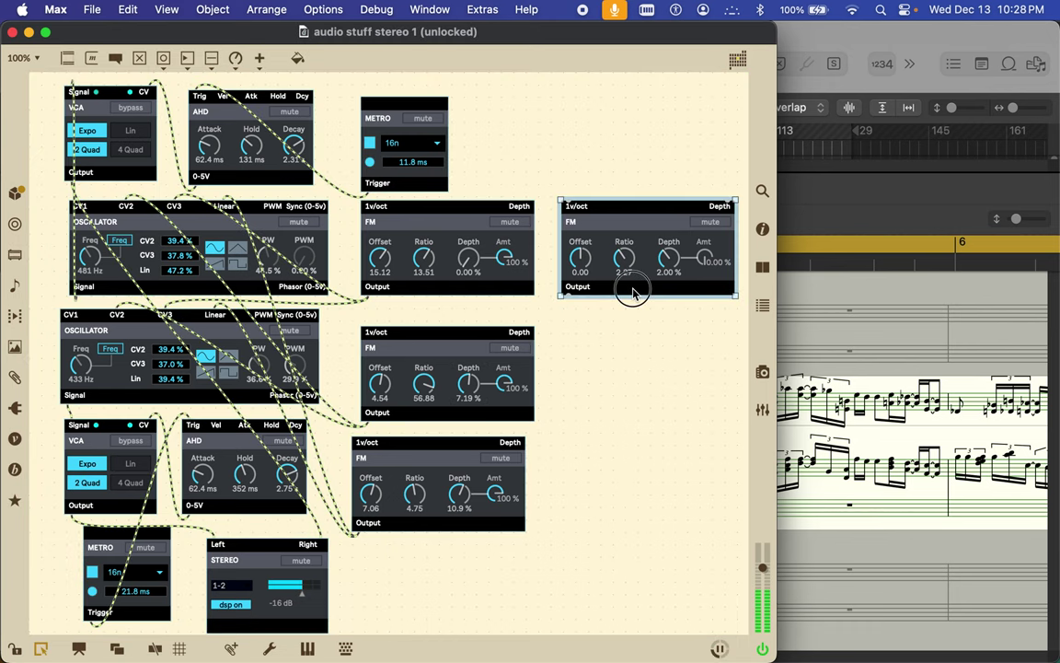
{"action": "key", "text": "super+c"}
{"action": "key", "text": "super+v"}
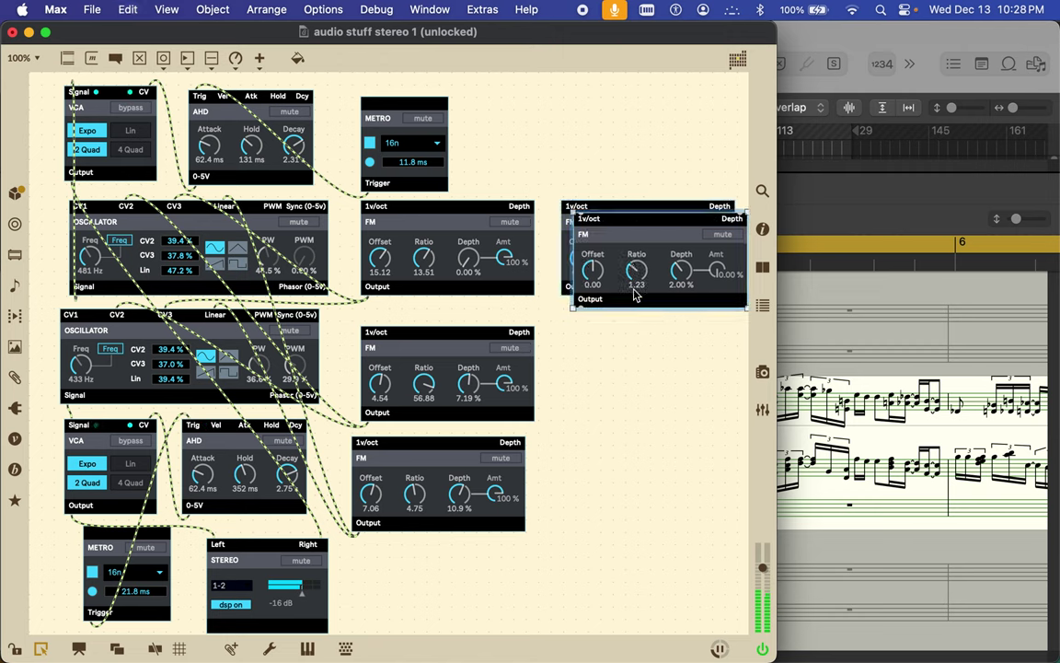
{"action": "left_click_drag", "start_coordinate": [648, 227], "coordinate": [638, 337]}
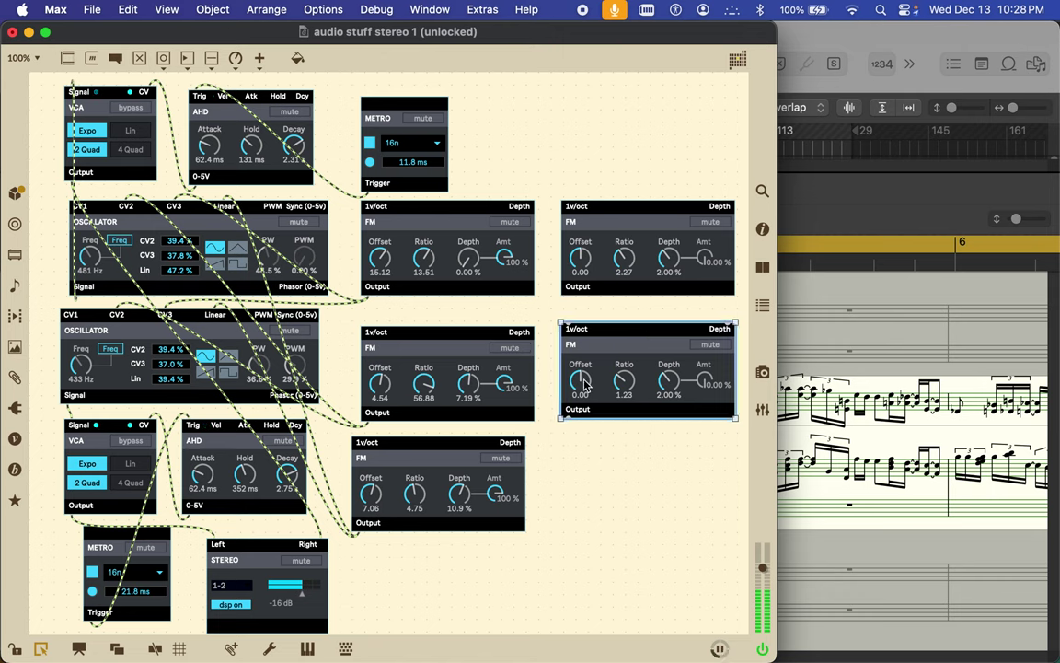
- Connect the copied FM module's output to the upper oscillator's PWM input and the original's output to its Sync input
{"action": "left_click_drag", "start_coordinate": [571, 420], "coordinate": [275, 196]}
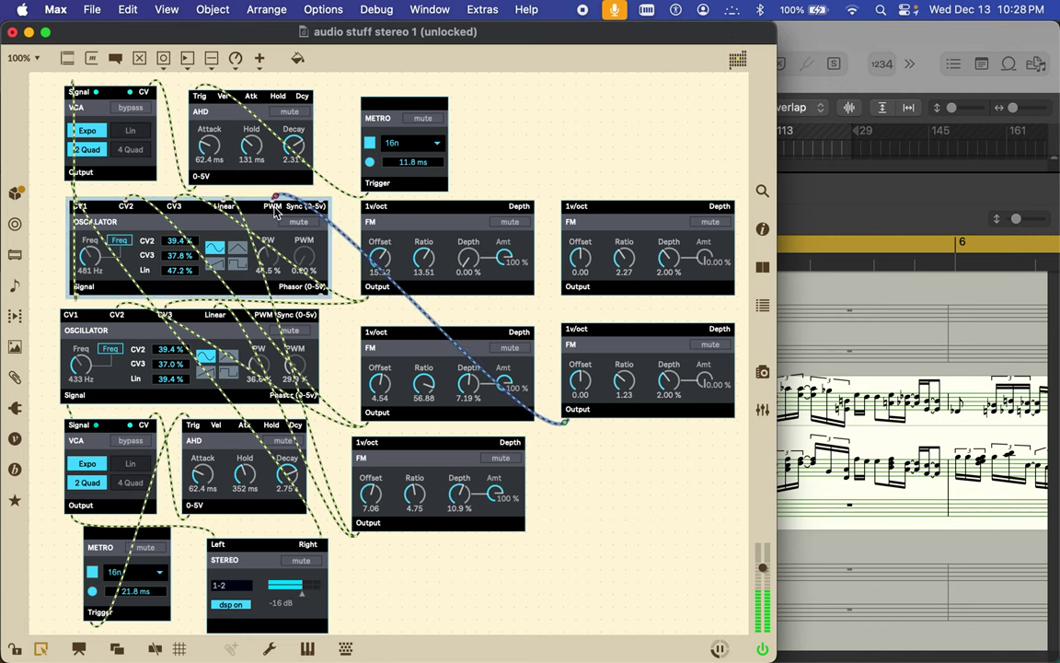
{"action": "left_click_drag", "start_coordinate": [567, 290], "coordinate": [322, 195]}
- Set the newly connected original FM module to offset -13.10 and ratio 21.32, and its copy to offset 30.24 and ratio 31.70
{"action": "left_click", "coordinate": [584, 264]}
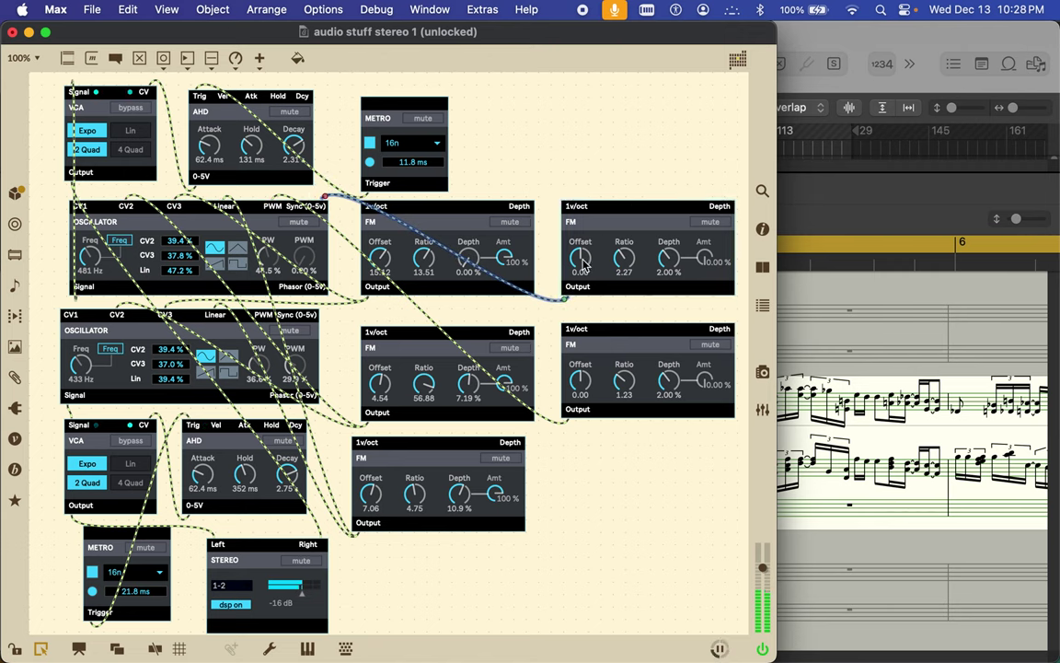
{"action": "left_click_drag", "start_coordinate": [581, 264], "coordinate": [623, 221]}
{"action": "left_click_drag", "start_coordinate": [584, 376], "coordinate": [624, 355]}
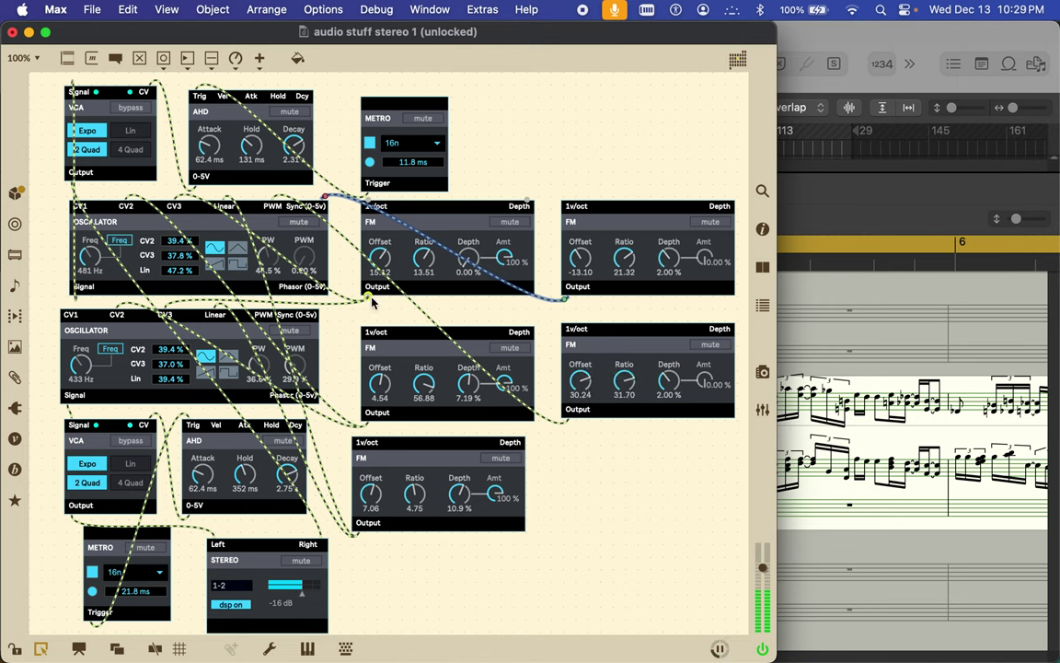
- Switch both oscillators to the square waveform and raise the lower one's pulse width to about 47 %
{"action": "left_click", "coordinate": [238, 266]}
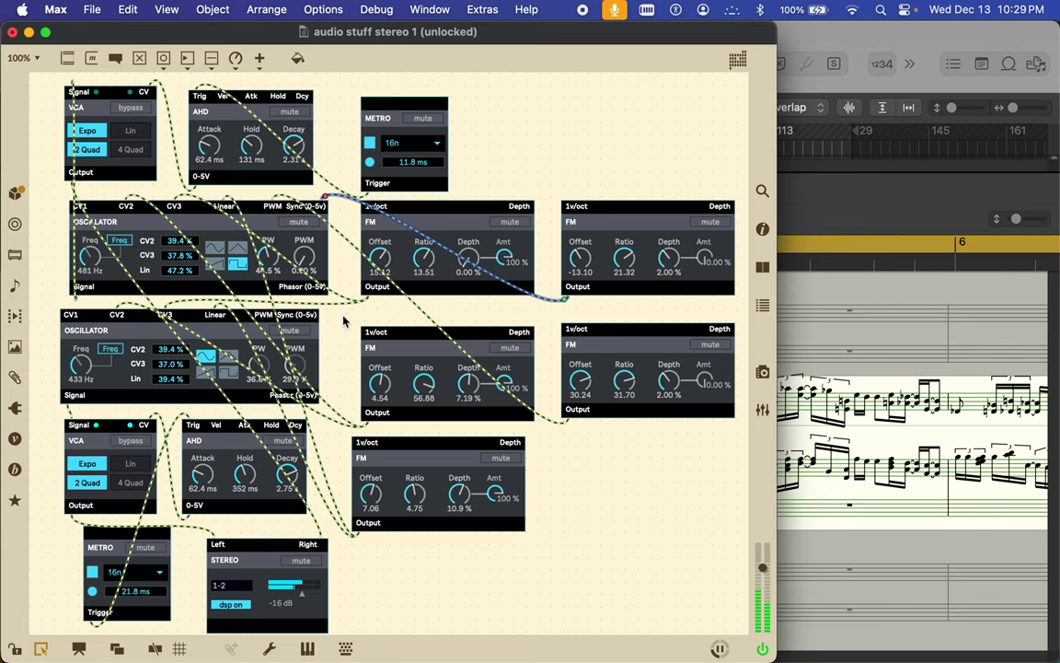
{"action": "left_click", "coordinate": [230, 375]}
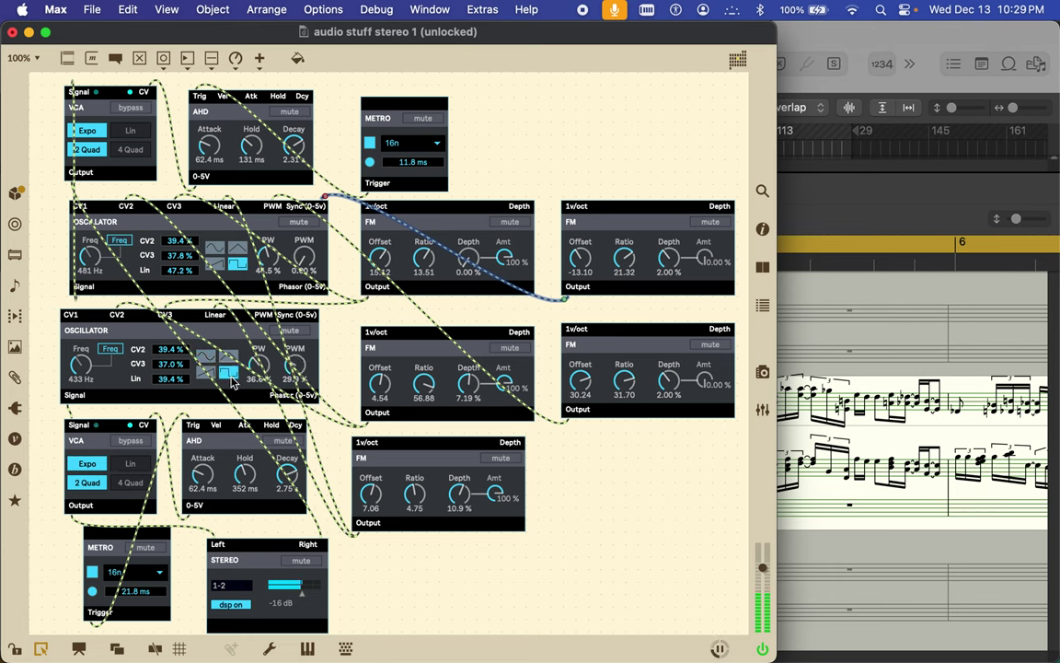
{"action": "left_click_drag", "start_coordinate": [257, 364], "coordinate": [259, 349]}
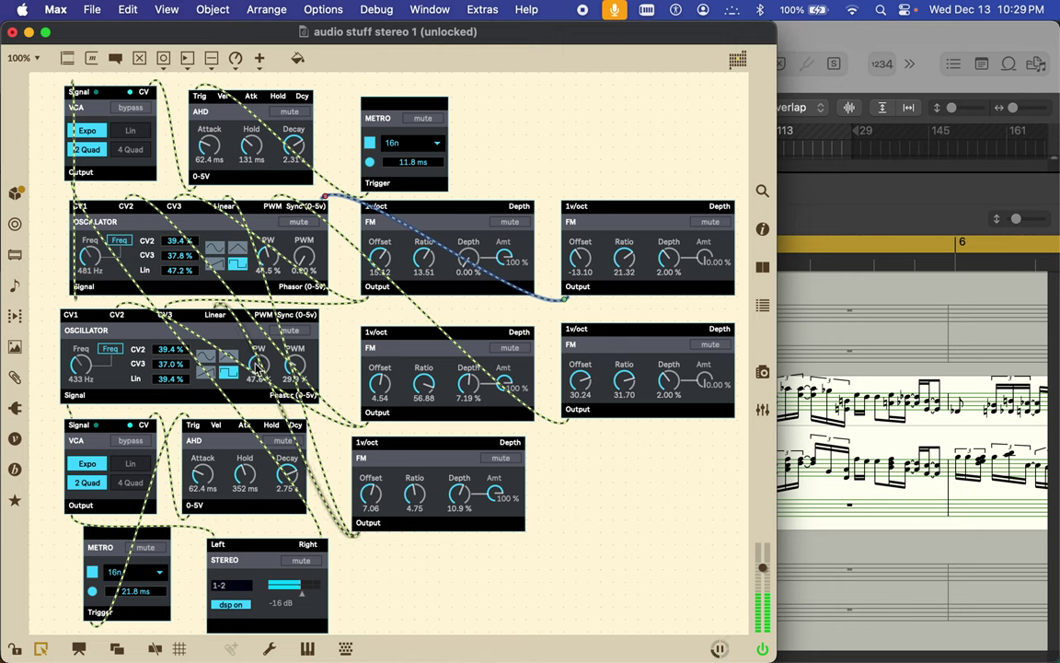
- Set the lower-right FM module's ratio to 14.44 and connect the upper-right and lower-right FM outputs to the lower oscillator's Sync and PWM inputs
{"action": "left_click_drag", "start_coordinate": [624, 376], "coordinate": [580, 392]}
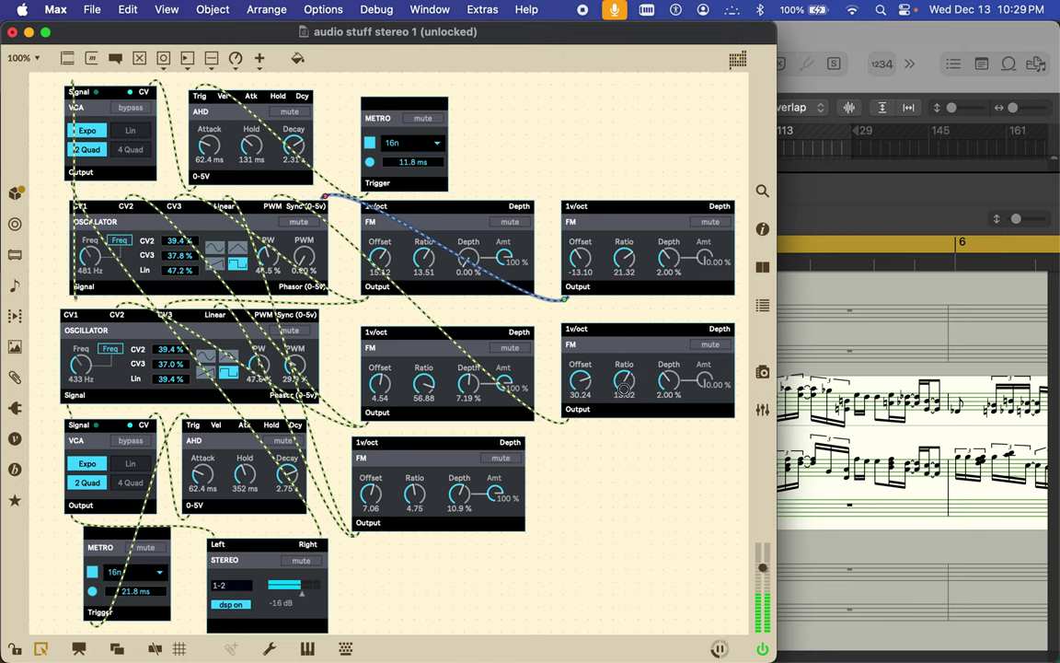
{"action": "left_click", "coordinate": [582, 415]}
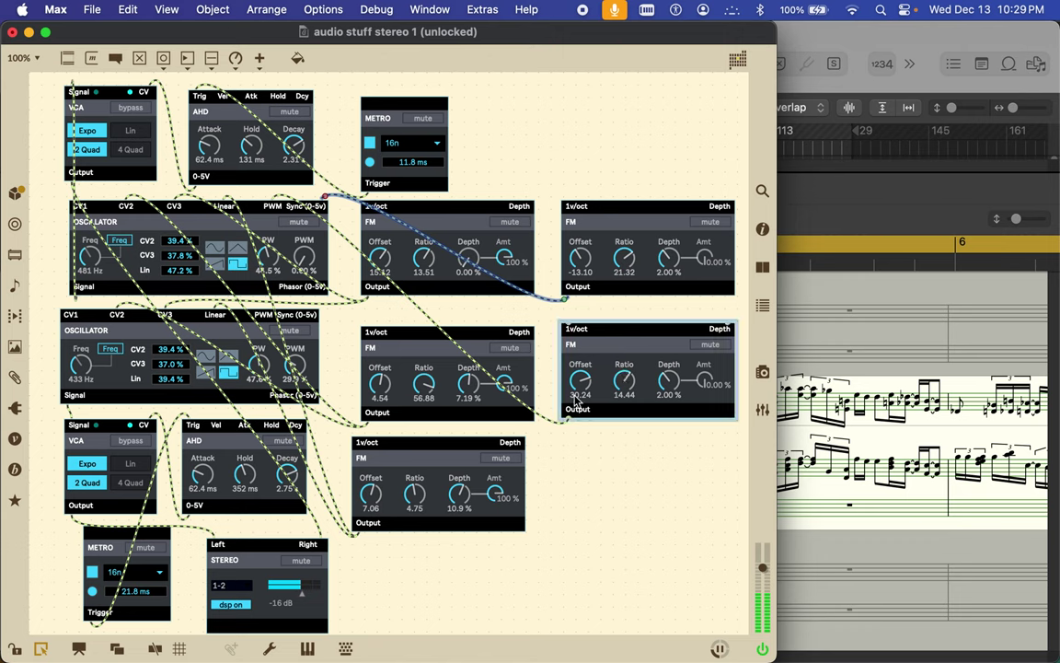
{"action": "left_click", "coordinate": [568, 290]}
{"action": "left_click", "coordinate": [569, 295]}
{"action": "left_click_drag", "start_coordinate": [568, 299], "coordinate": [320, 314]}
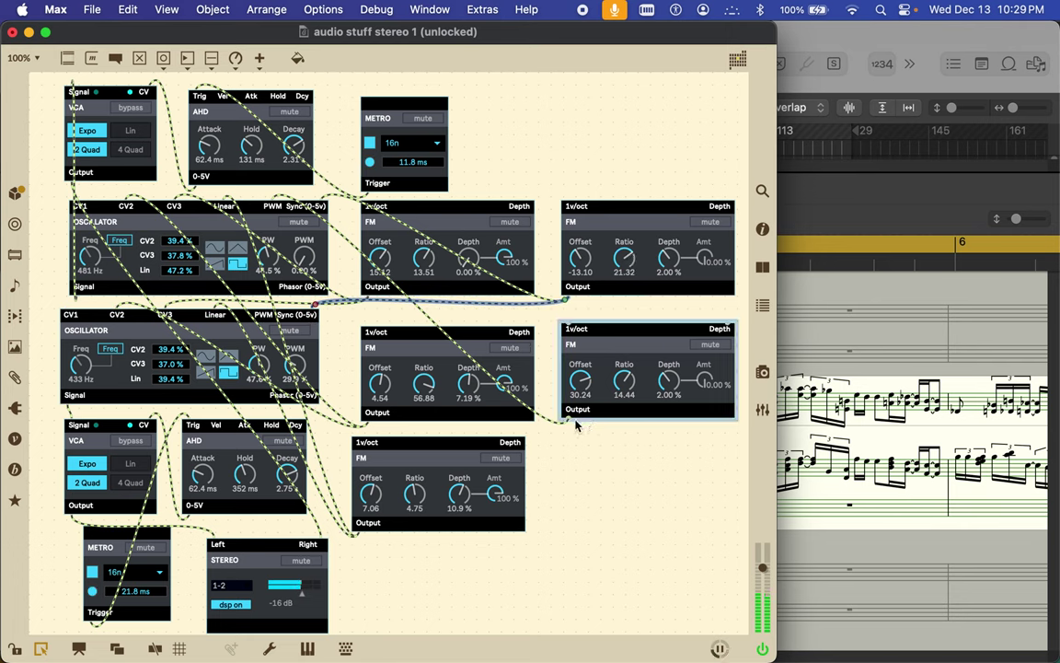
{"action": "left_click_drag", "start_coordinate": [568, 423], "coordinate": [264, 313]}
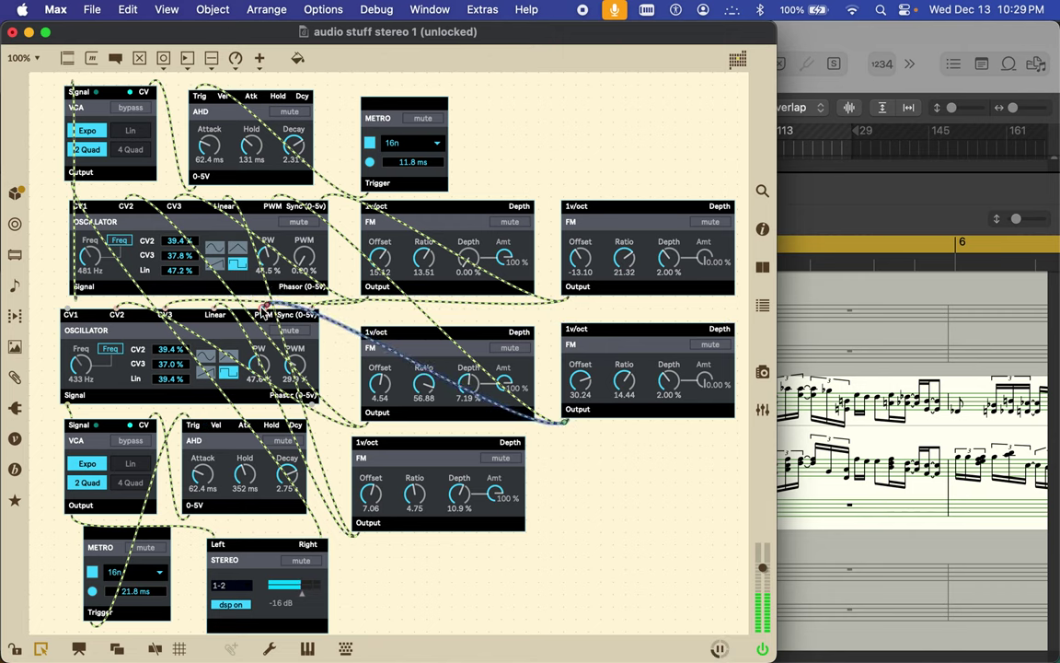
- Set the lower-right FM module to offset 58.46 and ratio 2.09, and the FM module beside it to ratio 1.23
{"action": "left_click_drag", "start_coordinate": [581, 381], "coordinate": [626, 378]}
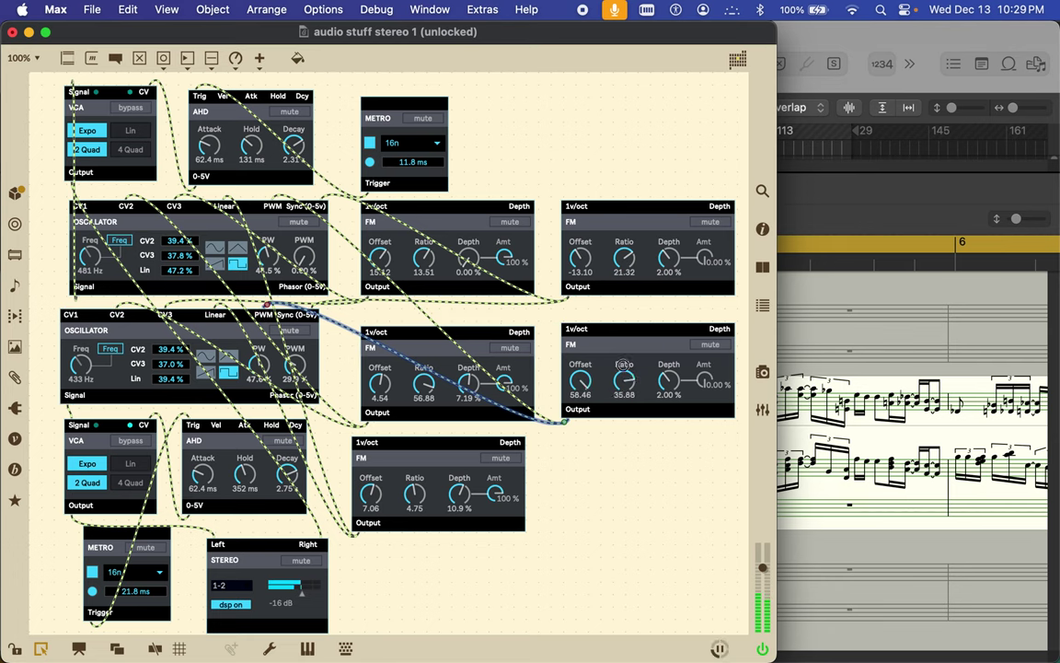
{"action": "left_click_drag", "start_coordinate": [425, 398], "coordinate": [425, 398]}
- Set the upper-left FM module to offset -15.12 and ratio 0.13, and the bottom FM module to offset 13.61 and ratio 0.08
{"action": "left_click_drag", "start_coordinate": [424, 258], "coordinate": [426, 314]}
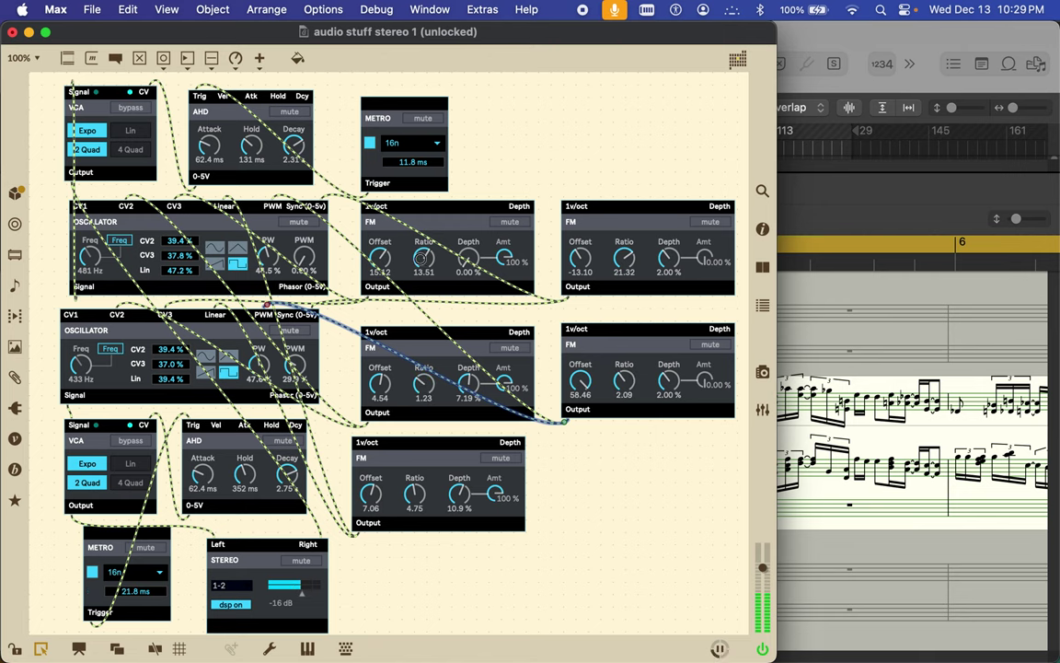
{"action": "left_click", "coordinate": [432, 455]}
{"action": "left_click_drag", "start_coordinate": [423, 258], "coordinate": [423, 250]}
{"action": "left_click_drag", "start_coordinate": [379, 267], "coordinate": [379, 278]}
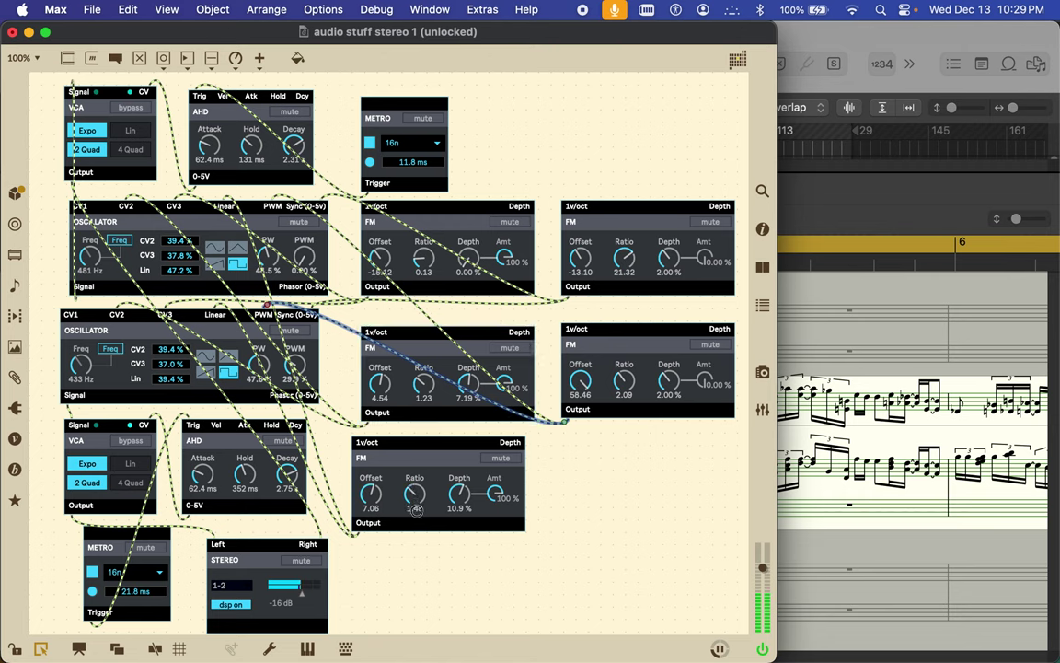
{"action": "left_click_drag", "start_coordinate": [424, 527], "coordinate": [372, 496]}
- Set the upper-right FM module to offset 6.55 and ratio 0.21, and raise the lower oscillator's PWM amount to about 49 %
{"action": "left_click_drag", "start_coordinate": [583, 256], "coordinate": [638, 308]}
{"action": "left_click_drag", "start_coordinate": [573, 242], "coordinate": [568, 191]}
{"action": "left_click", "coordinate": [575, 264]}
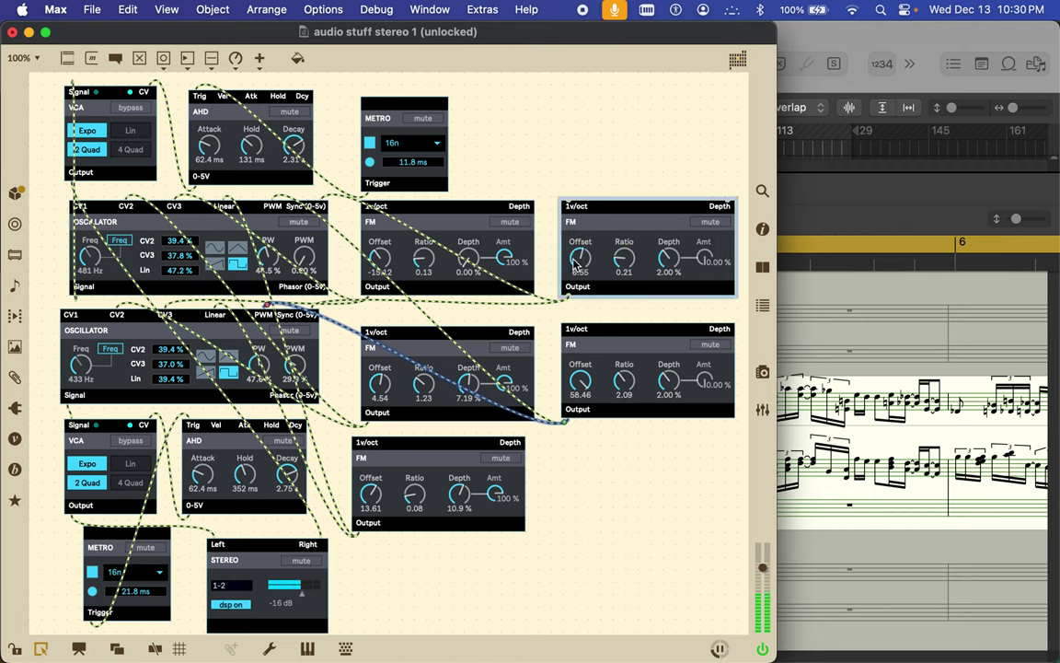
{"action": "left_click_drag", "start_coordinate": [575, 264], "coordinate": [575, 269]}
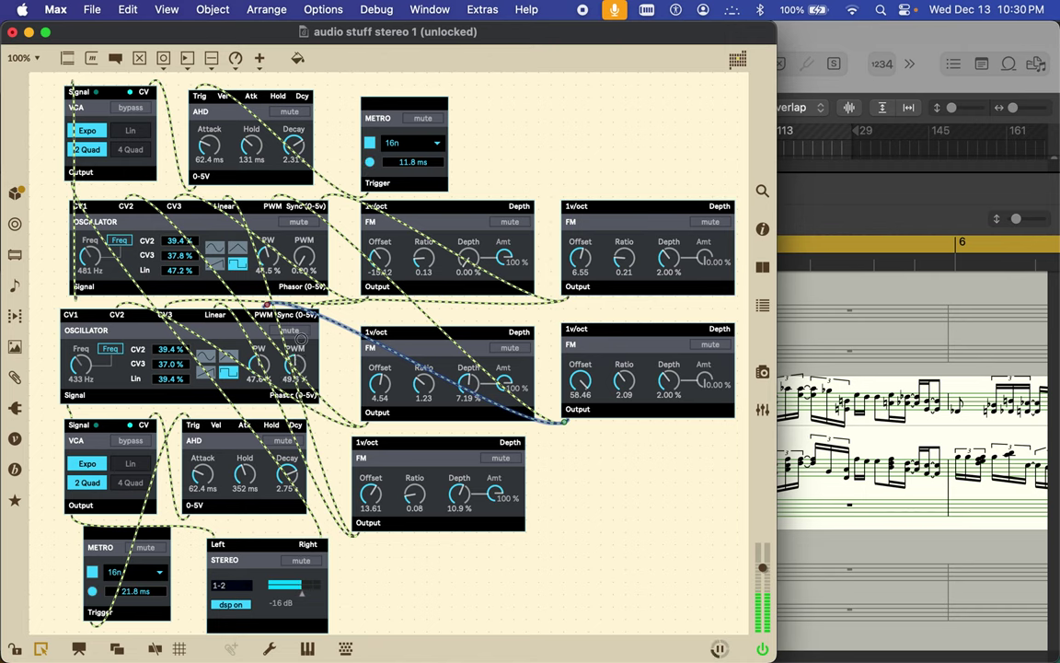
- Set the lower AHD hold to 1.42 s, the upper AHD hold to 923 ms and the upper METRO interval to 31.5 ms
{"action": "left_click_drag", "start_coordinate": [245, 473], "coordinate": [245, 457]}
{"action": "left_click_drag", "start_coordinate": [252, 140], "coordinate": [252, 126]}
{"action": "left_click", "coordinate": [253, 145]}
{"action": "left_click", "coordinate": [320, 127]}
{"action": "left_click_drag", "start_coordinate": [407, 162], "coordinate": [415, 162]}
- Set the FM offsets to 16.63 on the upper-right, about 47 on the upper-left, -11.59 on the middle-left and 1.51 on the bottom module
{"action": "left_click", "coordinate": [468, 291]}
{"action": "left_click_drag", "start_coordinate": [580, 260], "coordinate": [580, 249]}
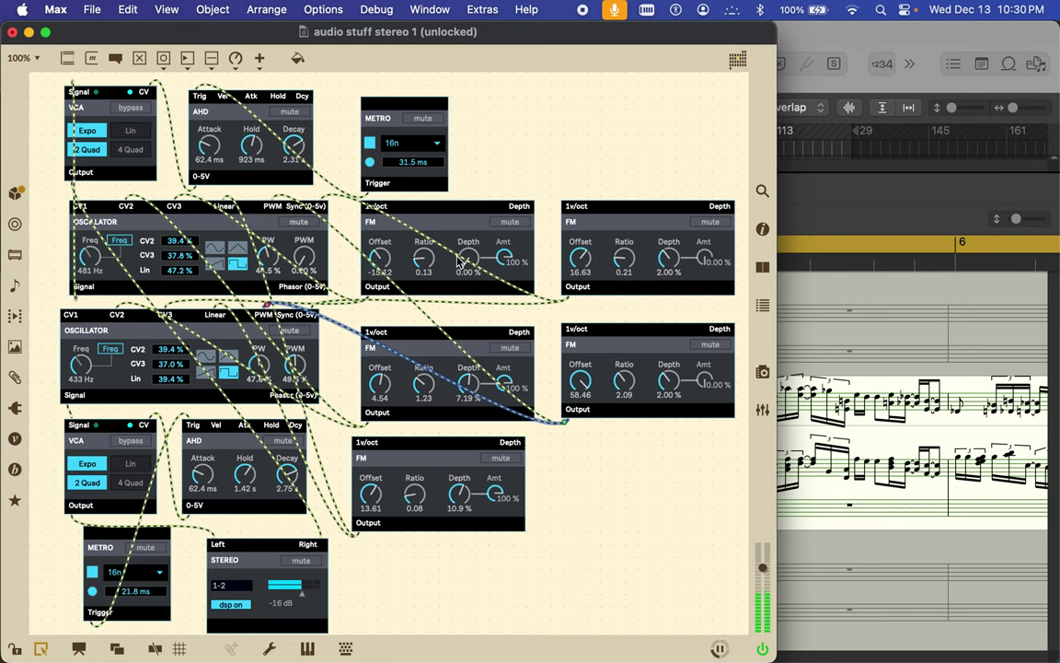
{"action": "left_click_drag", "start_coordinate": [380, 258], "coordinate": [364, 187]}
{"action": "left_click_drag", "start_coordinate": [379, 383], "coordinate": [374, 410]}
{"action": "left_click_drag", "start_coordinate": [371, 494], "coordinate": [376, 504]}
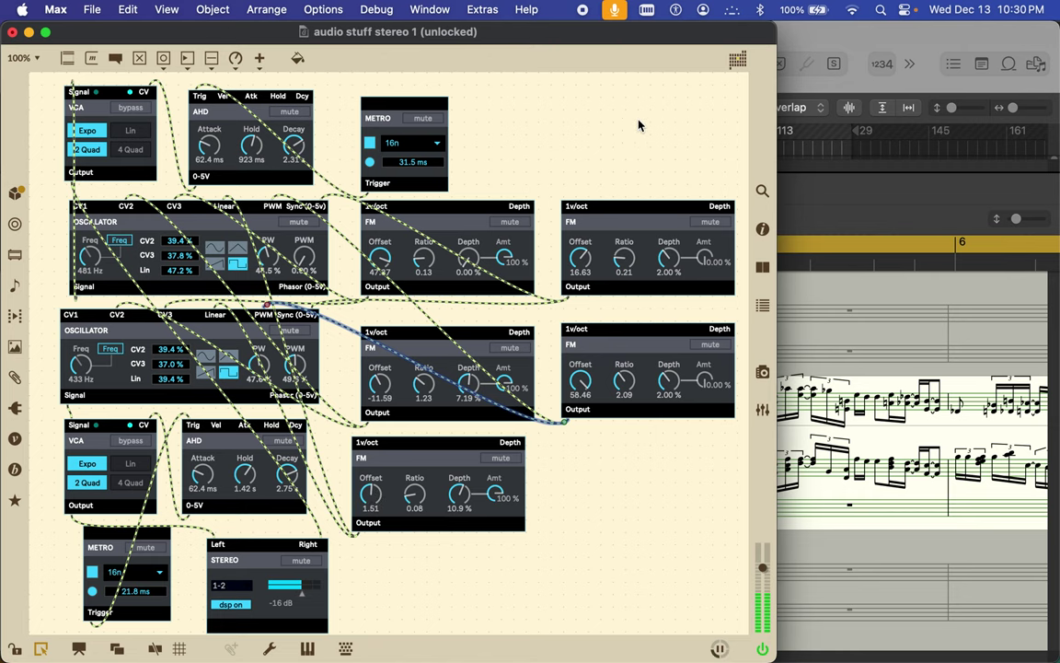
- Move the upper METRO module slightly up and to the left, and open the BEAP module browser
{"action": "left_click", "coordinate": [414, 106]}
{"action": "left_click_drag", "start_coordinate": [414, 106], "coordinate": [405, 95]}
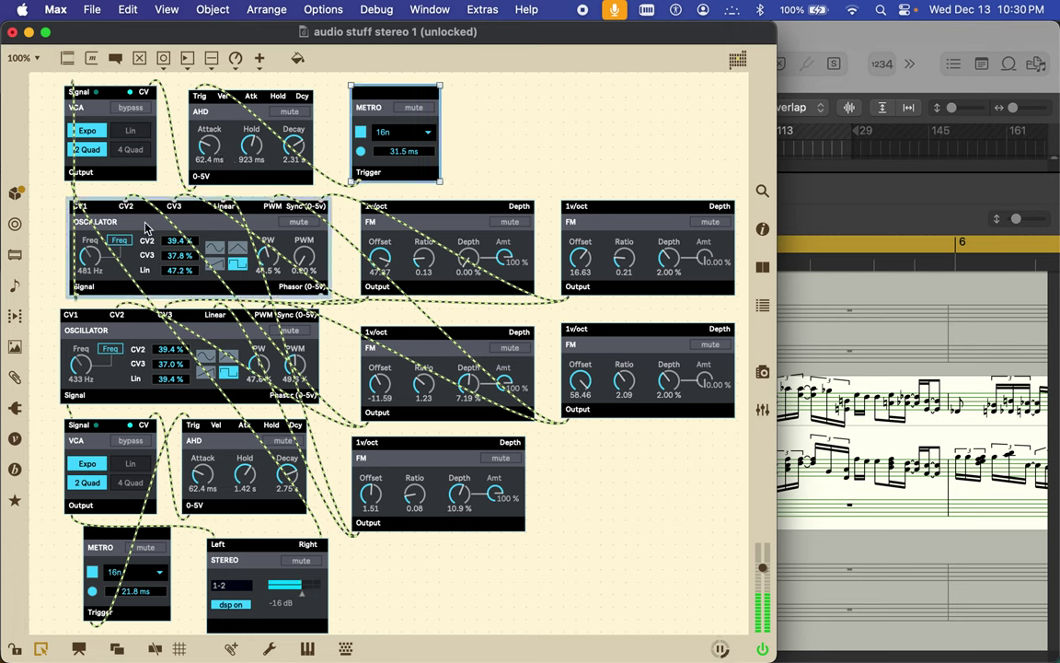
{"action": "left_click", "coordinate": [14, 469]}
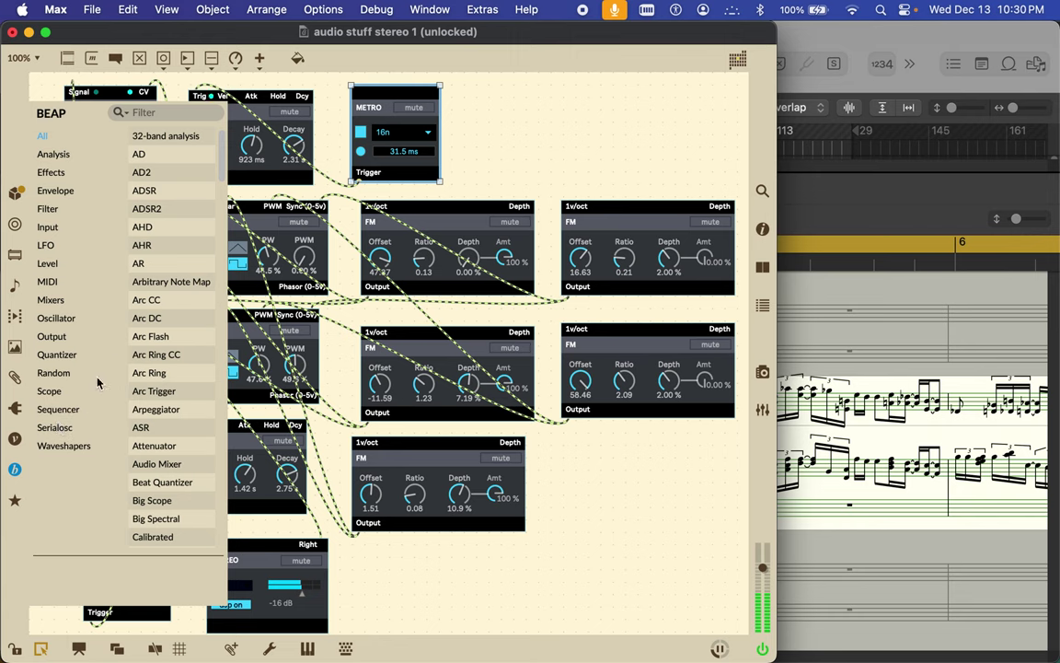
- Switch to Logic Pro, start playing the song from the beginning, and return to Max
{"action": "left_click", "coordinate": [871, 206]}
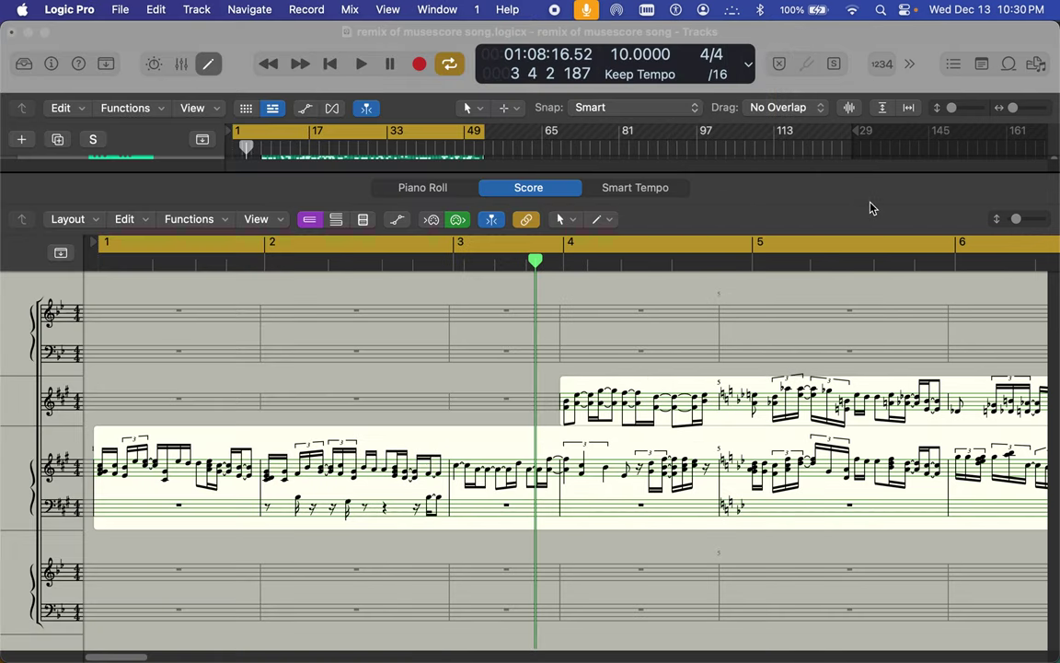
{"action": "left_click", "coordinate": [357, 62]}
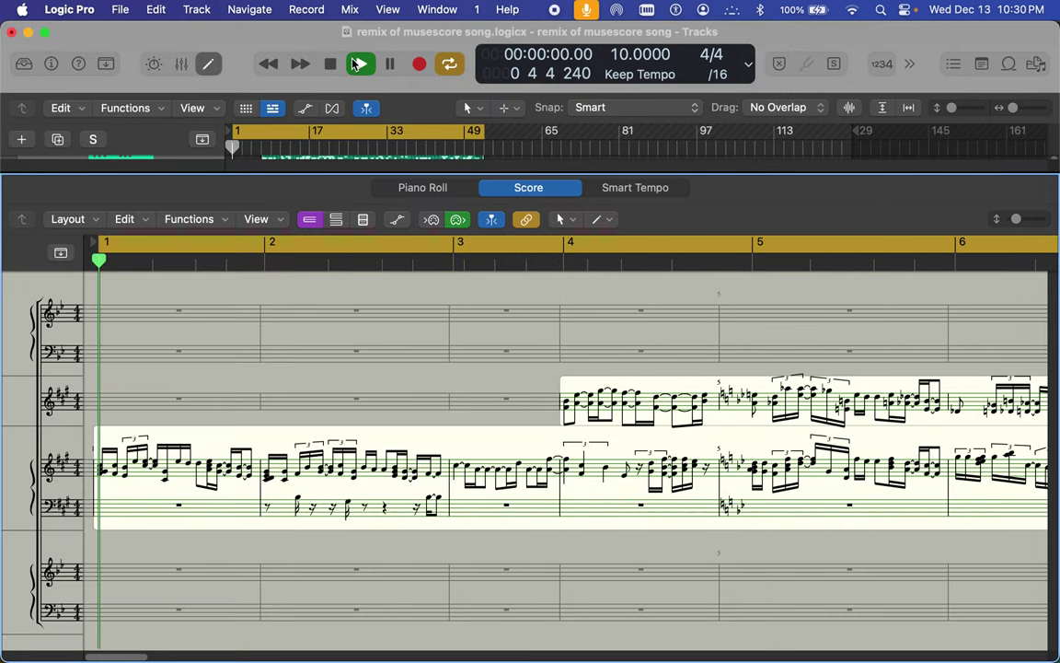
{"action": "mouse_move", "coordinate": [477, 650]}
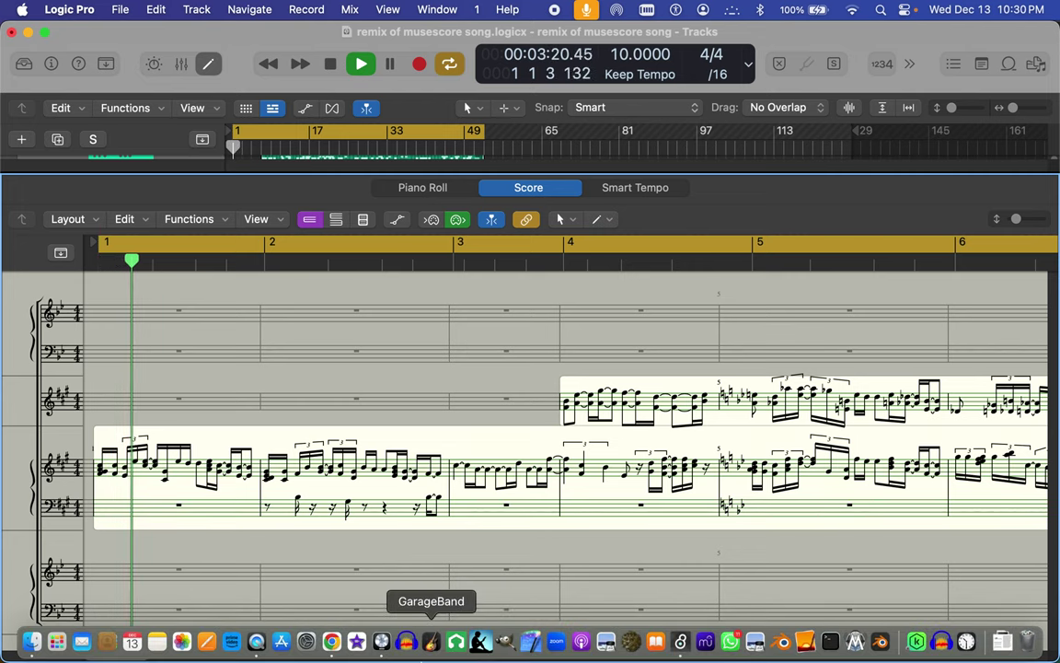
{"action": "left_click", "coordinate": [680, 641]}
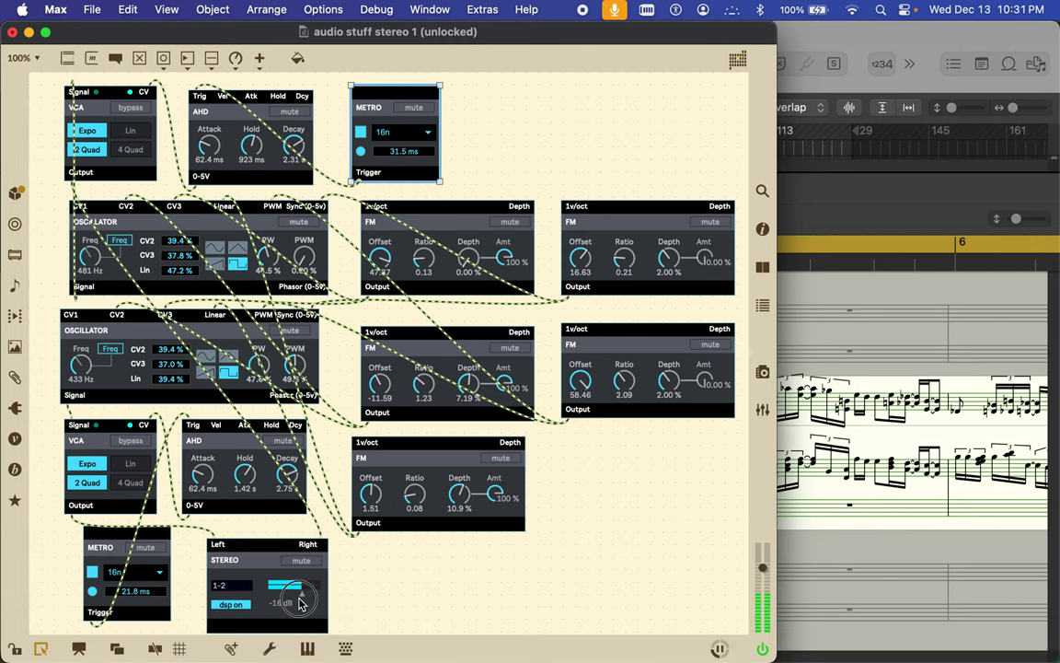
- Lower the stereo output to -25 dB, and set the upper oscillator's frequency to 812 Hz and the upper AHD attack to 29.9 ms
{"action": "left_click_drag", "start_coordinate": [294, 599], "coordinate": [281, 604]}
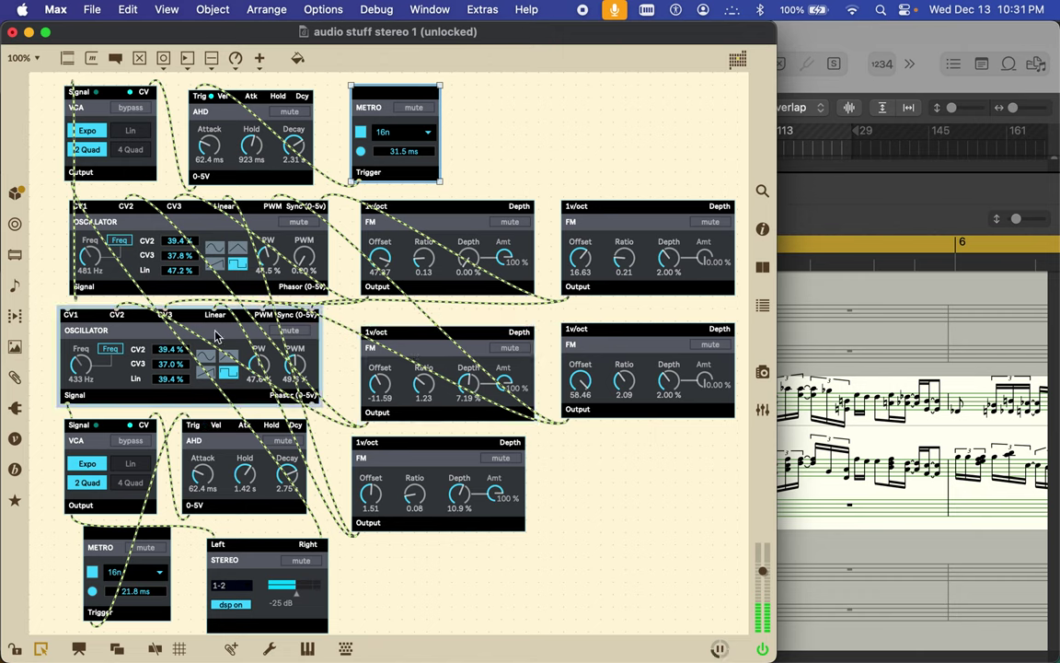
{"action": "mouse_move", "coordinate": [72, 373]}
{"action": "left_mouse_down"}
{"action": "mouse_move", "coordinate": [71, 294]}
{"action": "mouse_move", "coordinate": [105, 389]}
{"action": "mouse_move", "coordinate": [81, 366]}
{"action": "left_mouse_up"}
{"action": "mouse_move", "coordinate": [89, 245]}
{"action": "left_mouse_down"}
{"action": "mouse_move", "coordinate": [83, 230]}
{"action": "mouse_move", "coordinate": [84, 261]}
{"action": "left_mouse_up"}
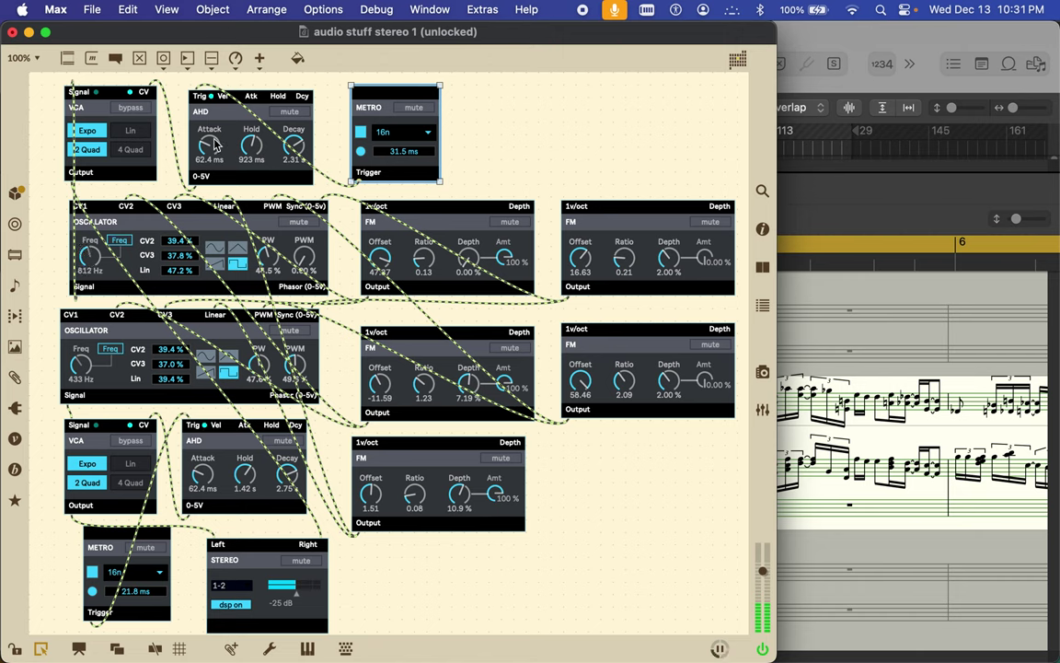
{"action": "left_click_drag", "start_coordinate": [208, 147], "coordinate": [208, 161]}
- Add a Rotating Clock Divider from the BEAP Sequencer modules to the patch and close the module browser
{"action": "left_click", "coordinate": [14, 468]}
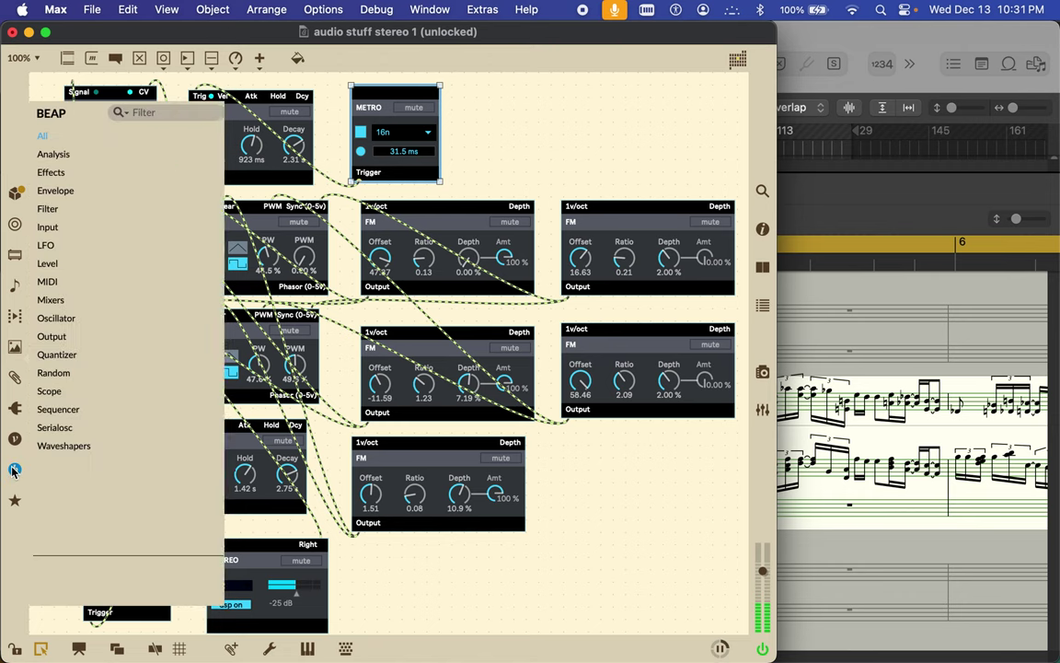
{"action": "left_click", "coordinate": [58, 410]}
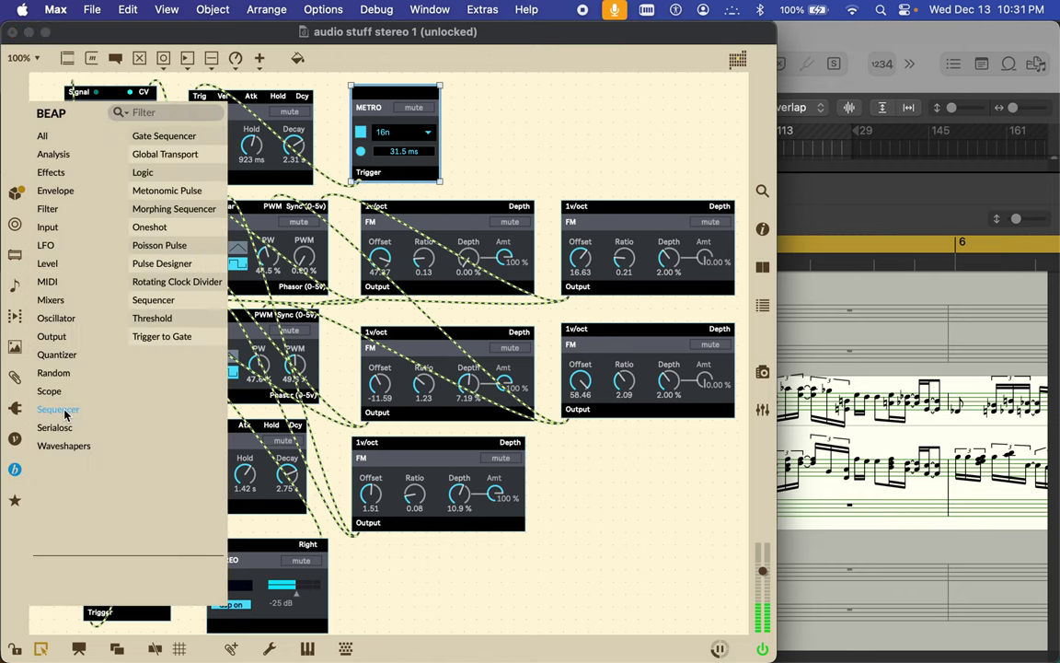
{"action": "left_click", "coordinate": [149, 282]}
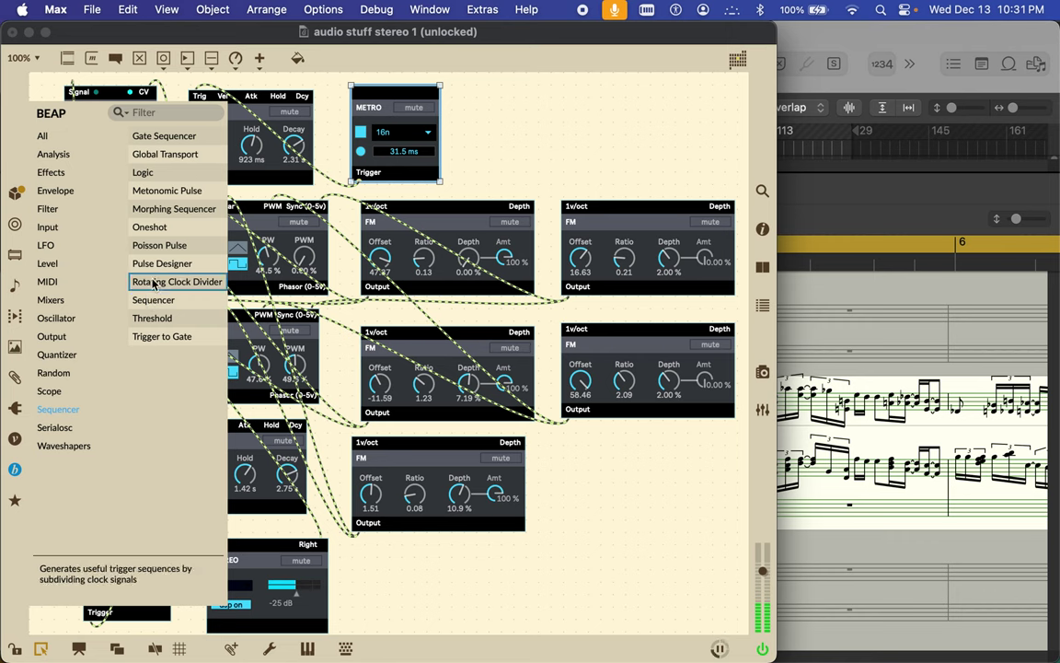
{"action": "double_click", "coordinate": [153, 282]}
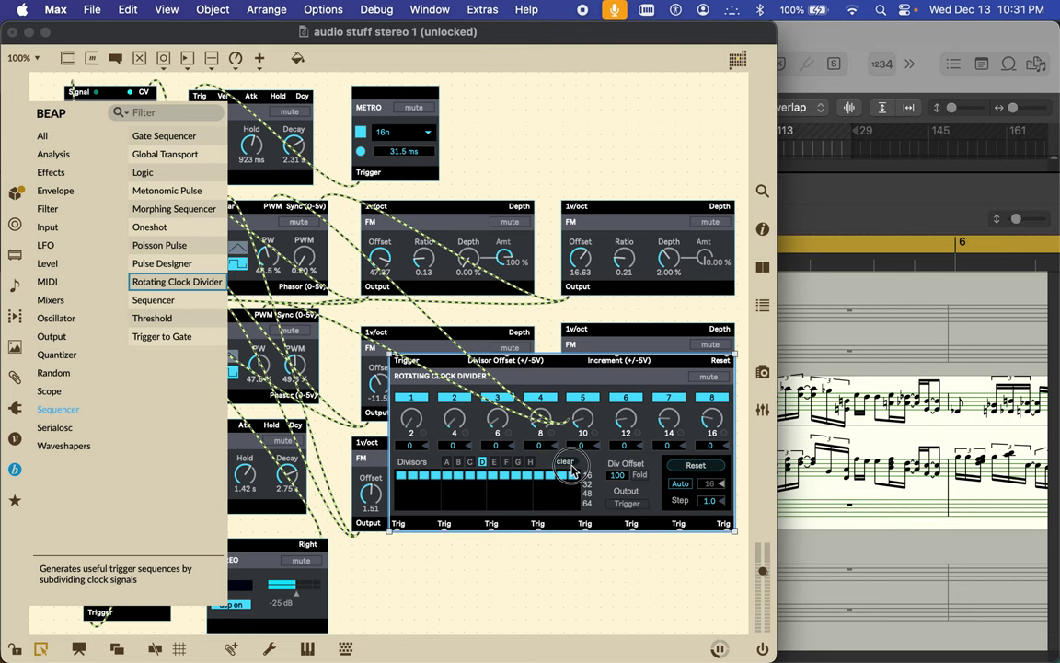
{"action": "left_click", "coordinate": [584, 107]}
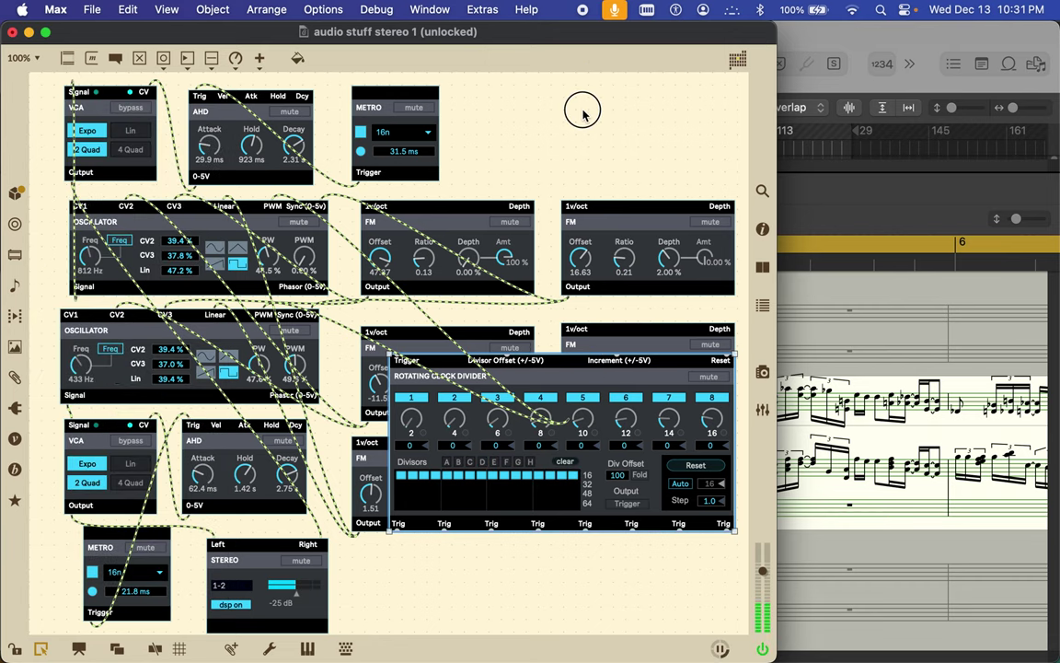
- Duplicate the Rotating Clock Divider and place the two modules apart from each other below the FM modules
{"action": "left_click_drag", "start_coordinate": [567, 355], "coordinate": [570, 571]}
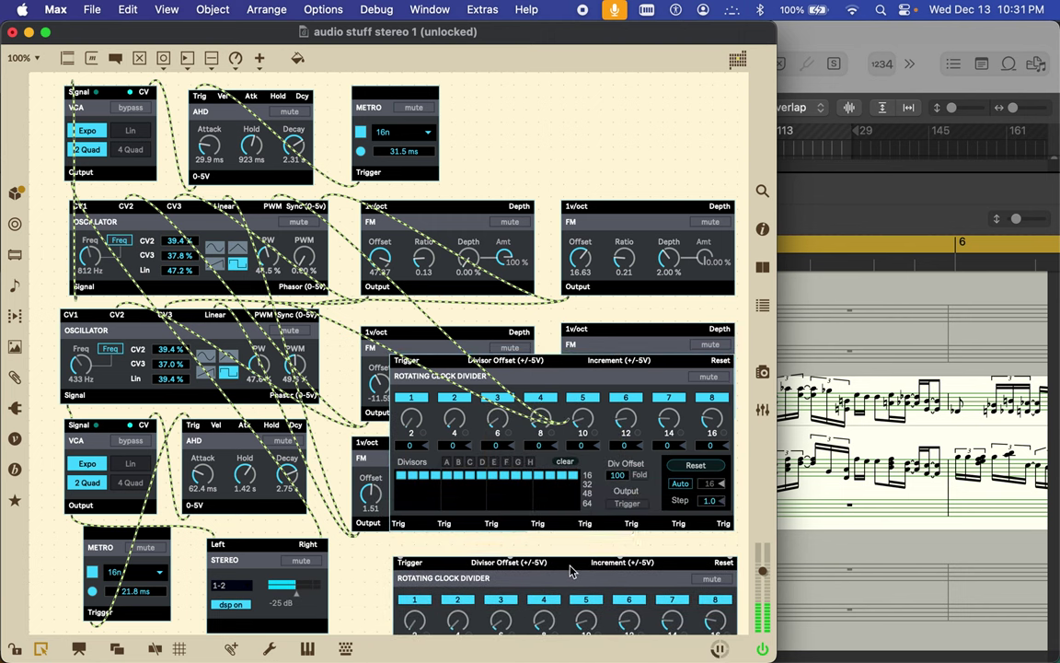
{"action": "left_click", "coordinate": [576, 377]}
{"action": "left_click_drag", "start_coordinate": [578, 365], "coordinate": [714, 443]}
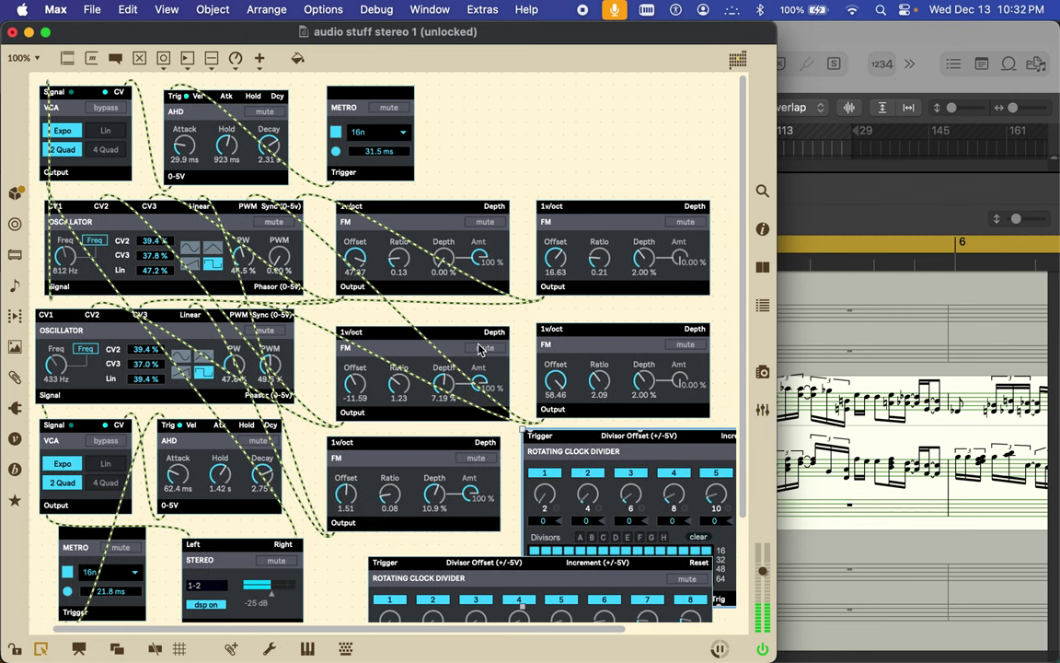
{"action": "scroll", "coordinate": [451, 402], "scroll_direction": "down", "scroll_amount": 3}
{"action": "left_click_drag", "start_coordinate": [440, 444], "coordinate": [391, 509]}
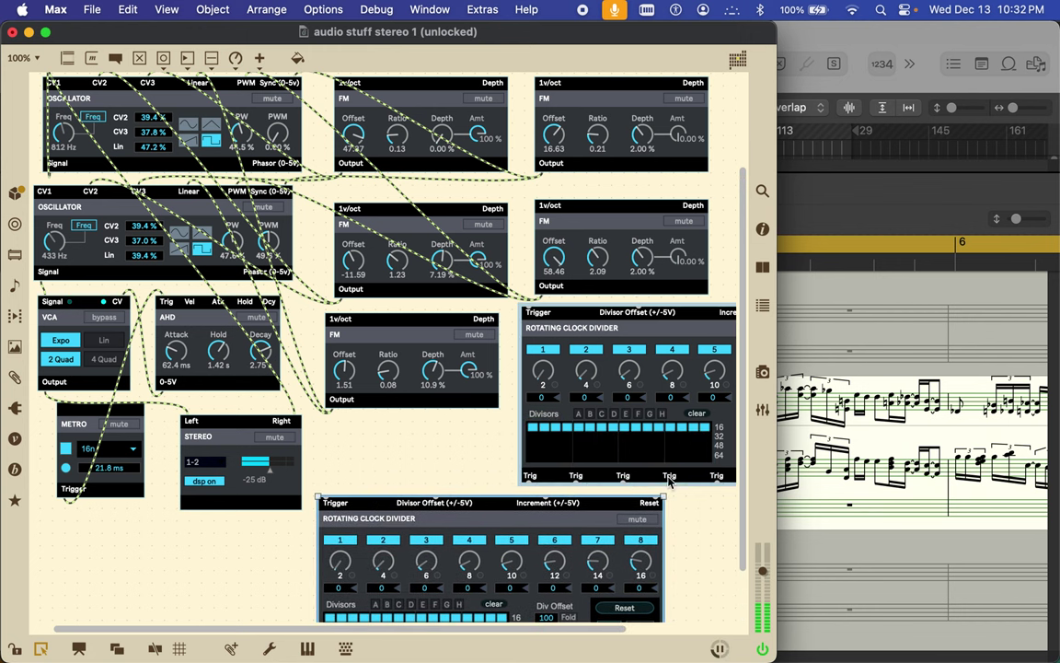
- Delete the duplicated Rotating Clock Divider at the bottom of the patch
{"action": "scroll", "coordinate": [646, 317], "scroll_direction": "right", "scroll_amount": 4}
{"action": "scroll", "coordinate": [646, 317], "scroll_direction": "up", "scroll_amount": 2}
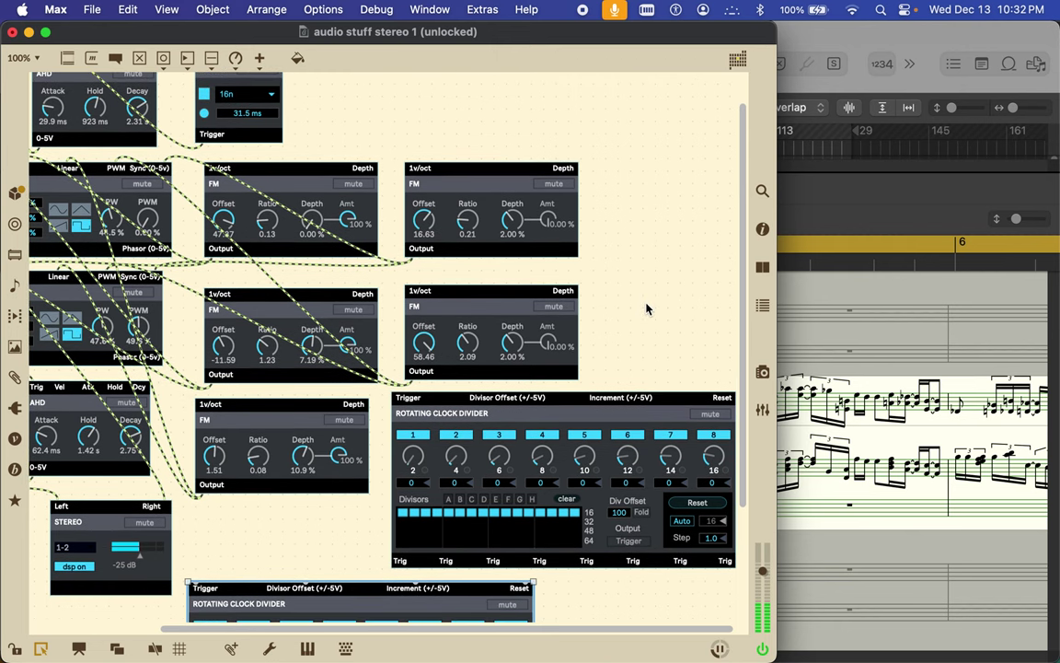
{"action": "scroll", "coordinate": [646, 307], "scroll_direction": "down", "scroll_amount": 5}
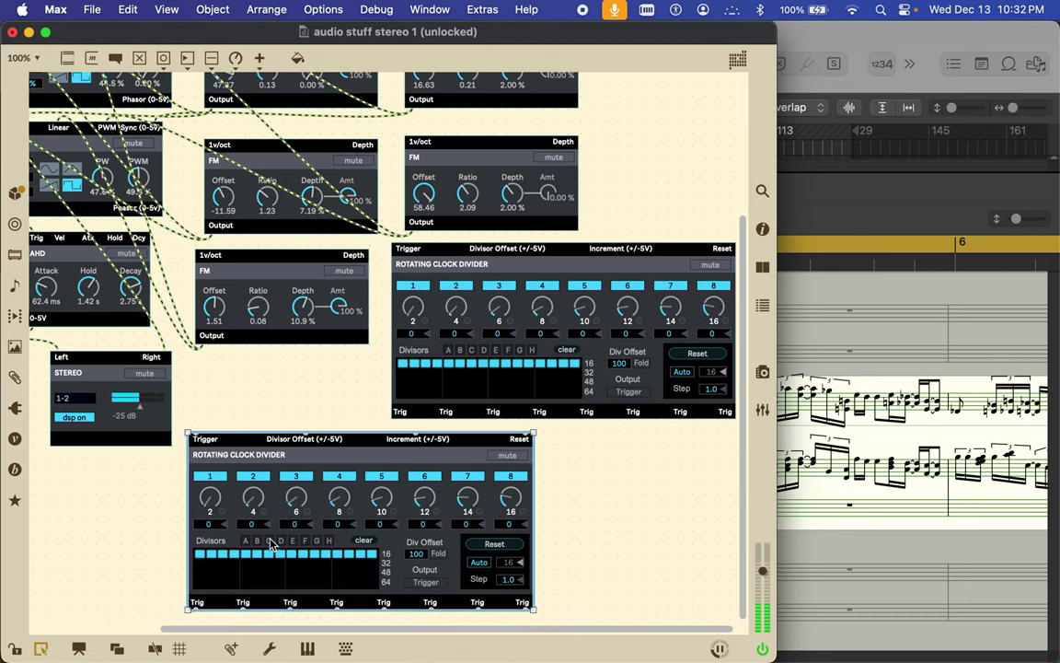
{"action": "key", "text": "BackSpace"}
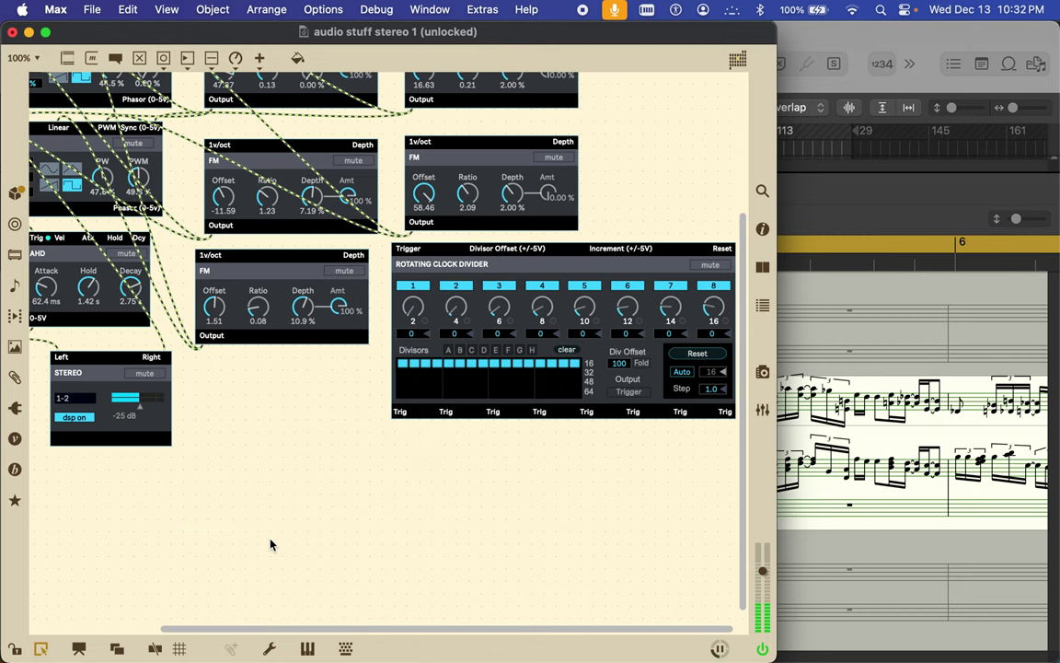
- Move the Rotating Clock Divider directly below the bottom FM module
{"action": "left_click_drag", "start_coordinate": [428, 257], "coordinate": [232, 379]}
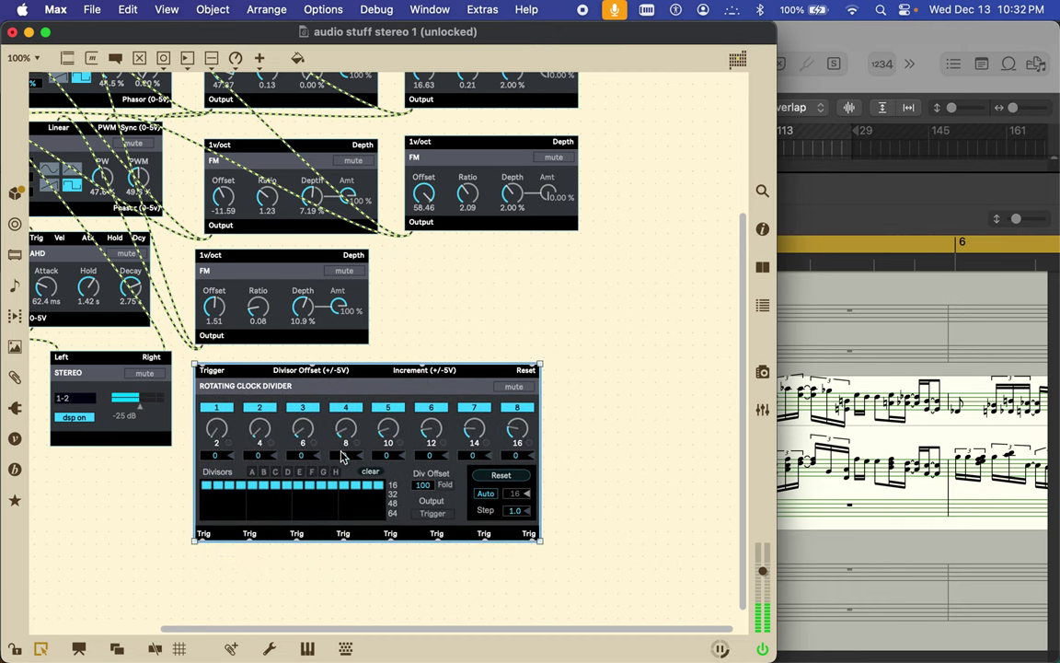
{"action": "left_click", "coordinate": [221, 409]}
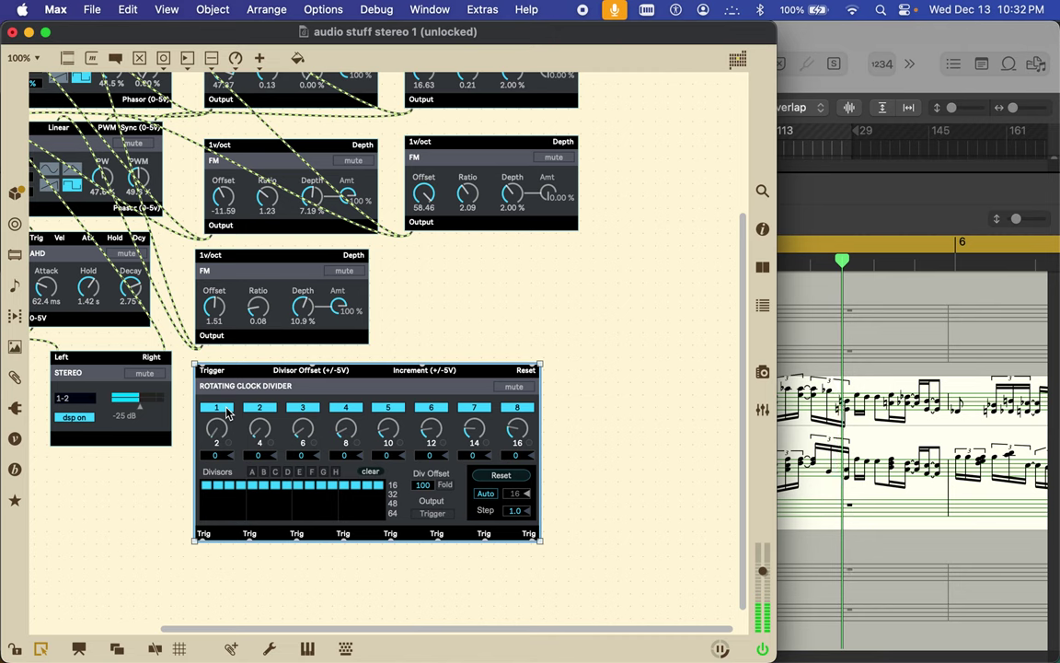
{"action": "left_click", "coordinate": [225, 409]}
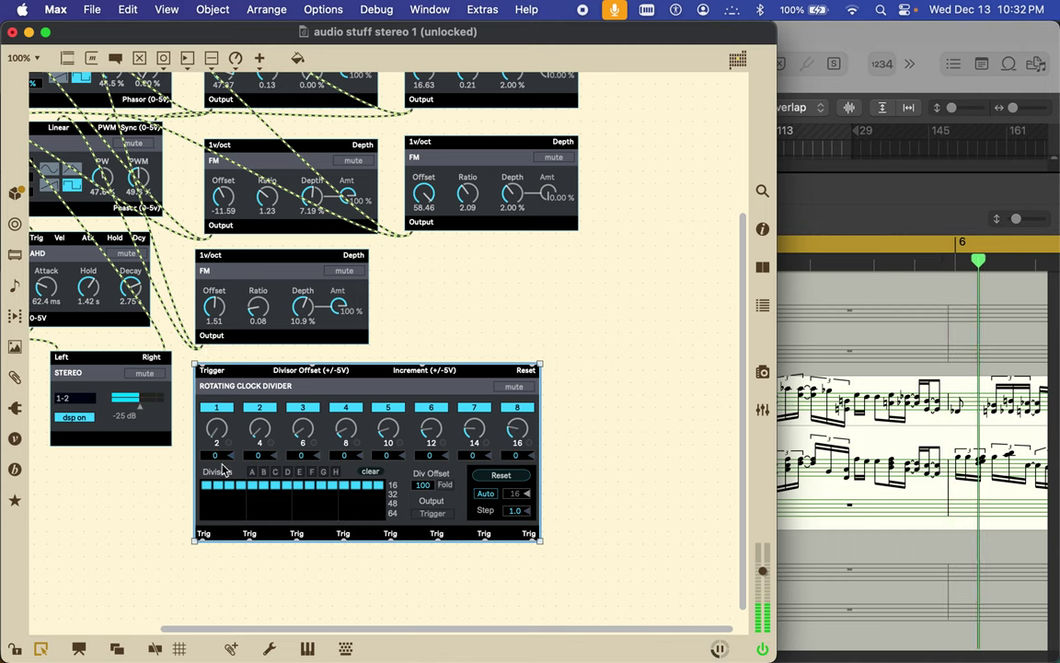
- Switch on scattered divisor cells in the 32, 48 and 64 rows of the Rotating Clock Divider grid
{"action": "left_click", "coordinate": [275, 494]}
{"action": "left_click", "coordinate": [229, 504]}
{"action": "left_click", "coordinate": [378, 513]}
{"action": "left_click", "coordinate": [367, 504]}
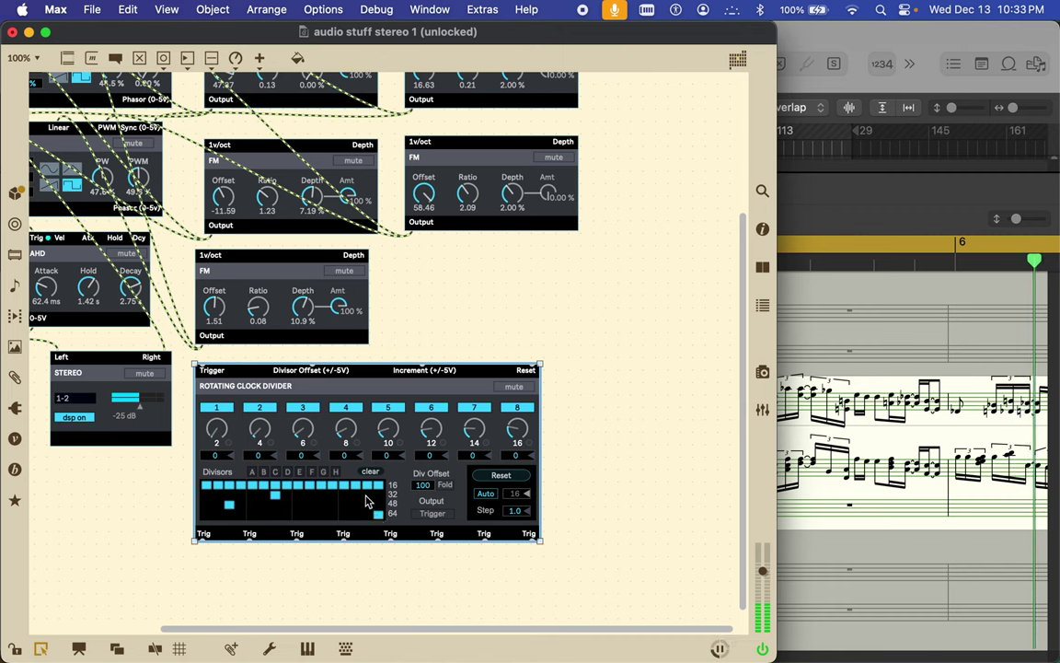
{"action": "left_click", "coordinate": [331, 504]}
{"action": "left_click", "coordinate": [310, 495]}
{"action": "left_click", "coordinate": [206, 514]}
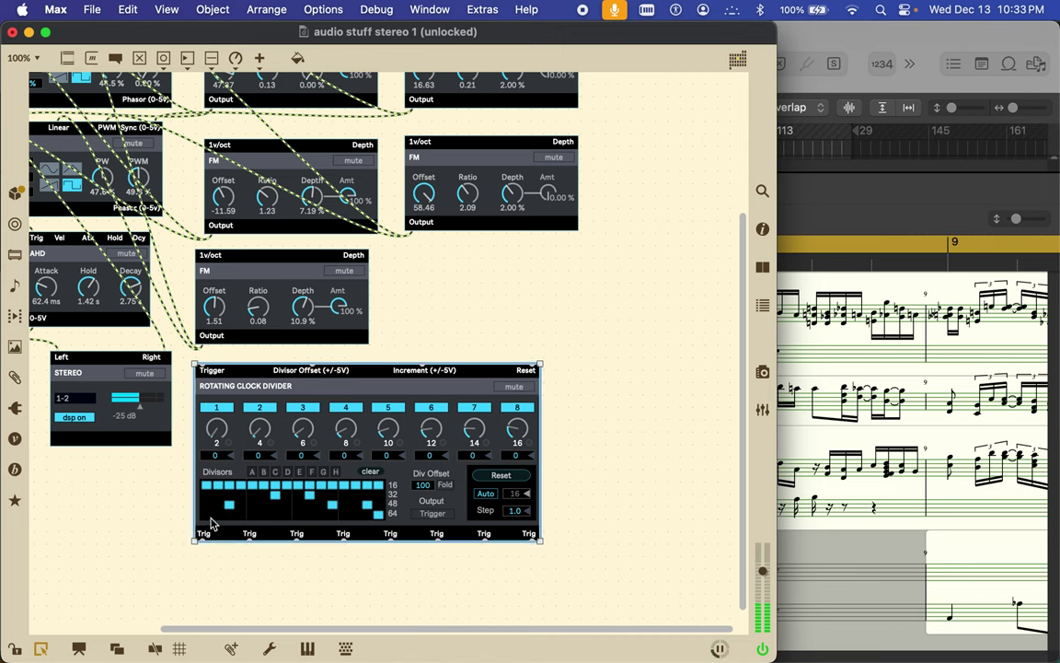
{"action": "left_click", "coordinate": [210, 495]}
{"action": "left_click", "coordinate": [254, 515]}
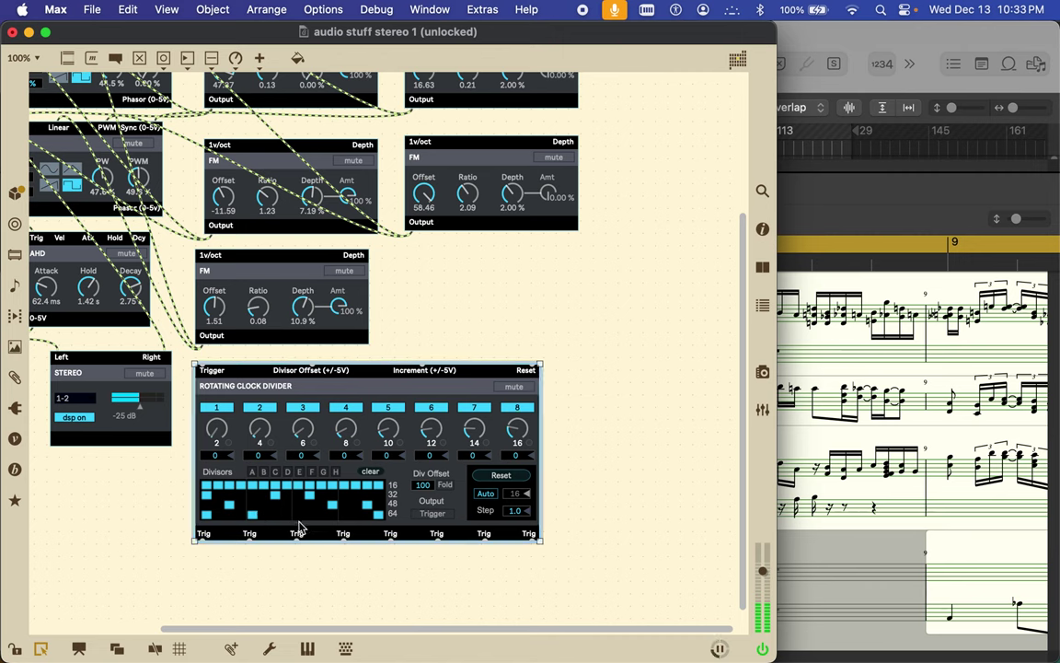
{"action": "left_click", "coordinate": [297, 514]}
{"action": "left_click", "coordinate": [276, 514]}
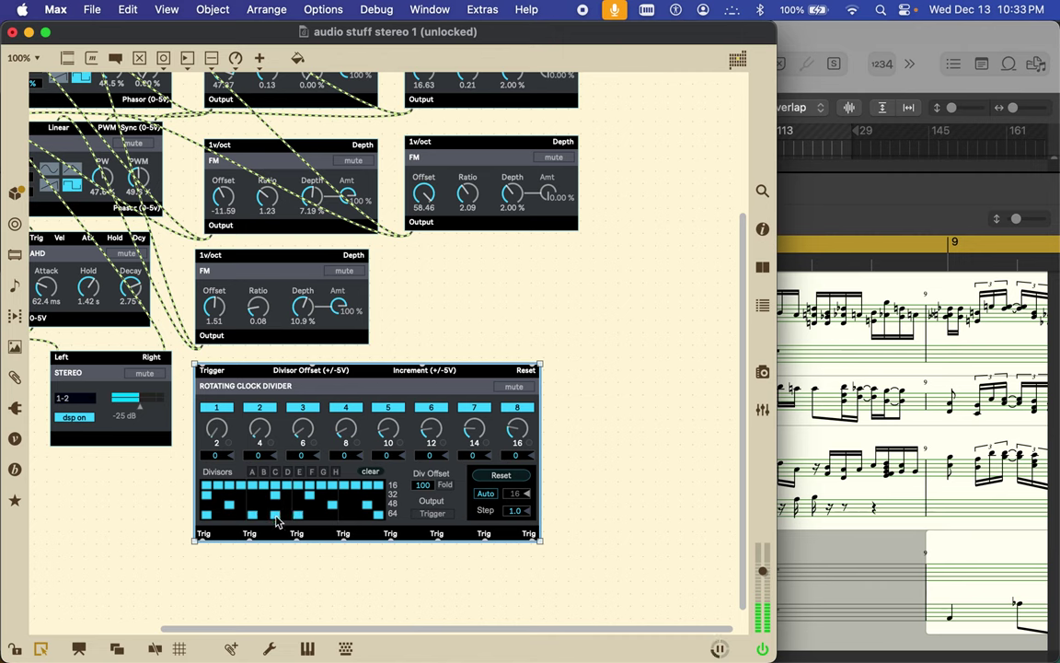
{"action": "left_click", "coordinate": [346, 495]}
- Switch off several scattered divisor cells in the 16 row of the Rotating Clock Divider grid
{"action": "left_click", "coordinate": [276, 486]}
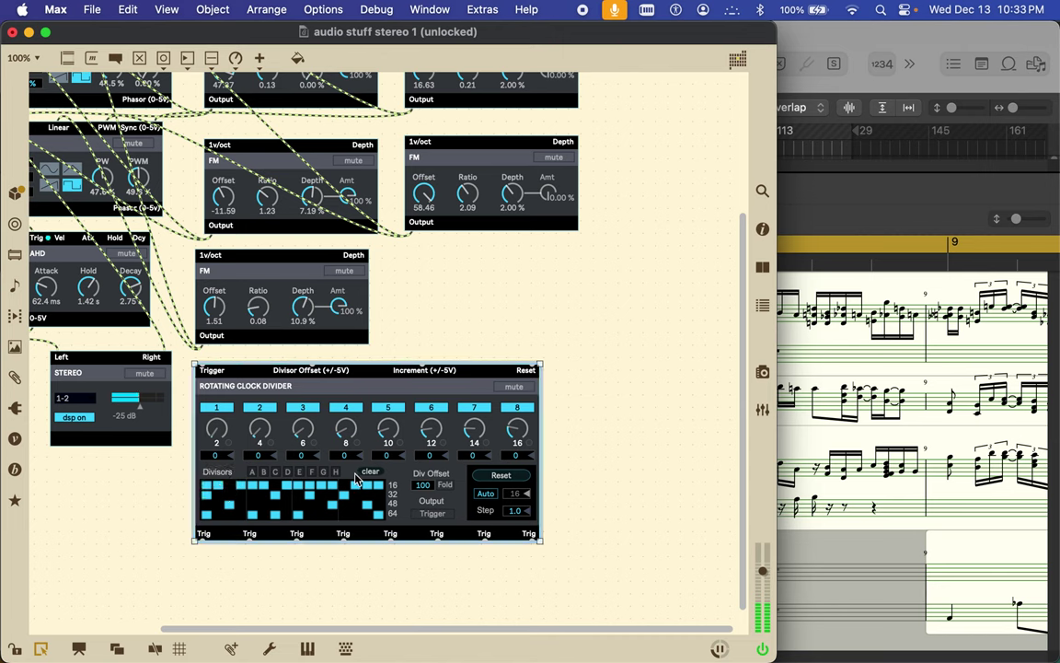
{"action": "left_click", "coordinate": [368, 485]}
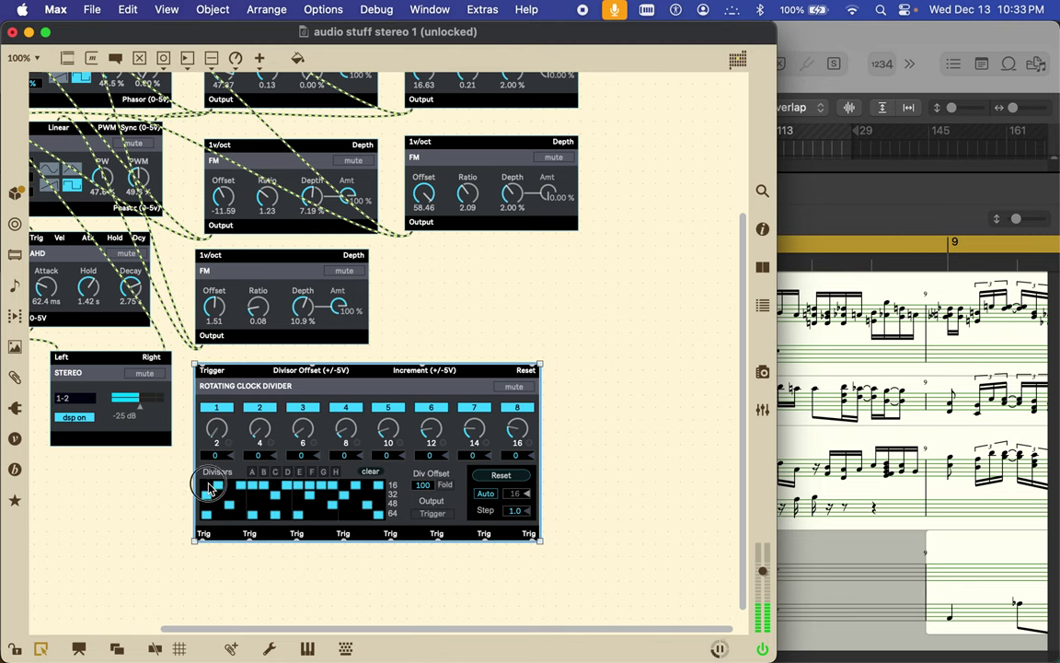
{"action": "left_click", "coordinate": [216, 485]}
- Connect the lower METRO's Trigger output to the Rotating Clock Divider's Trigger input and nudge the divider slightly
{"action": "scroll", "coordinate": [140, 494], "scroll_direction": "left", "scroll_amount": 5}
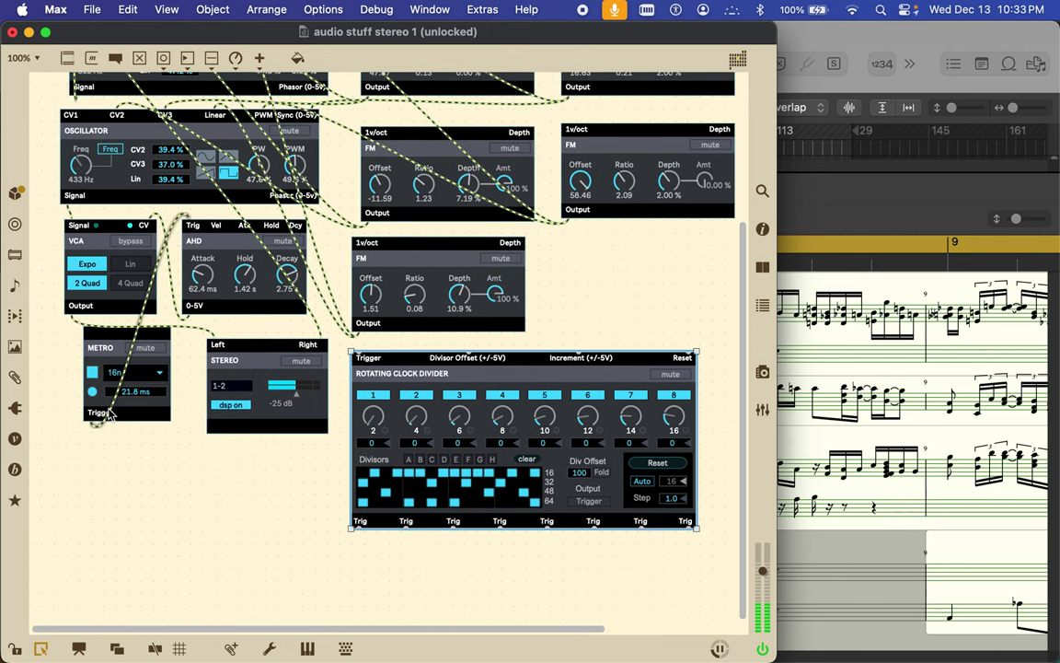
{"action": "left_click", "coordinate": [101, 311]}
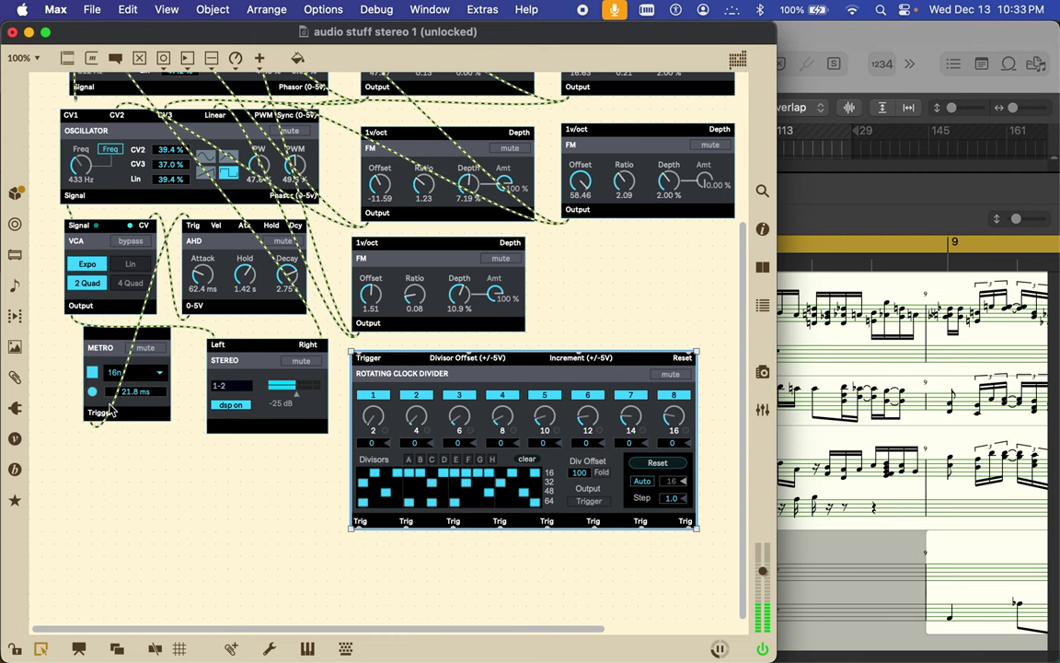
{"action": "left_click_drag", "start_coordinate": [94, 423], "coordinate": [356, 351]}
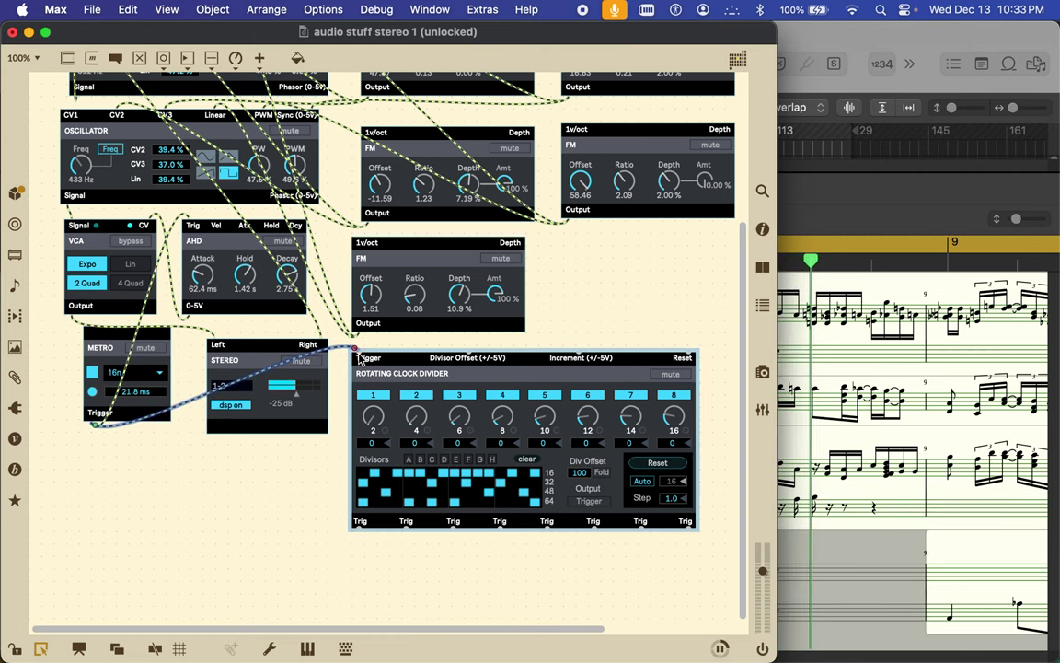
{"action": "scroll", "coordinate": [373, 414], "scroll_direction": "up", "scroll_amount": 1}
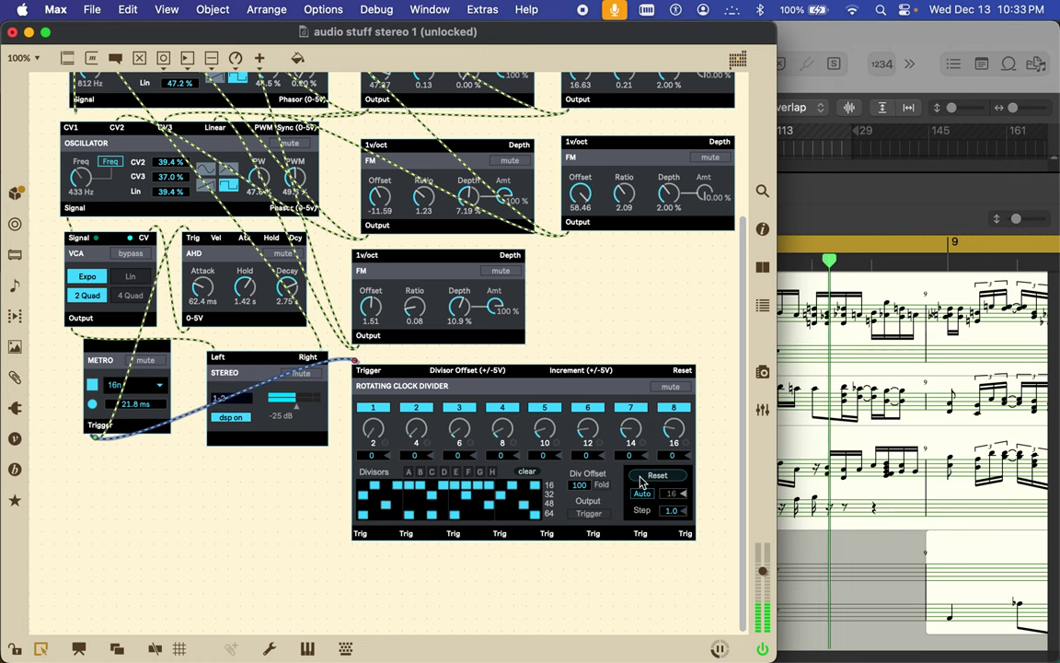
{"action": "scroll", "coordinate": [641, 483], "scroll_direction": "up", "scroll_amount": 5}
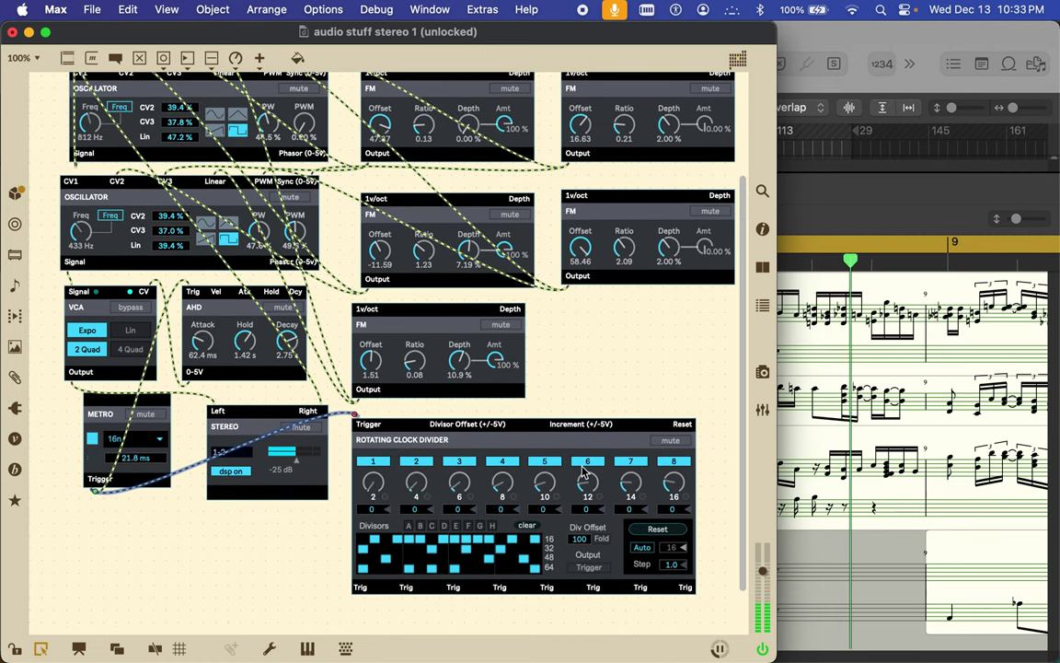
{"action": "scroll", "coordinate": [451, 501], "scroll_direction": "down", "scroll_amount": 5}
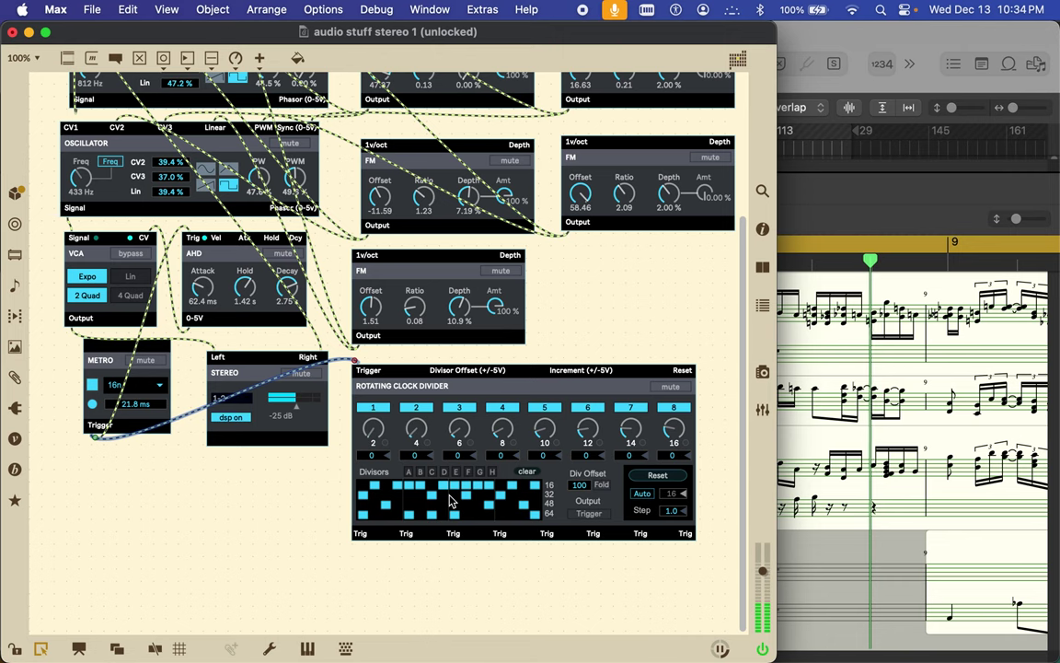
{"action": "left_click", "coordinate": [443, 518]}
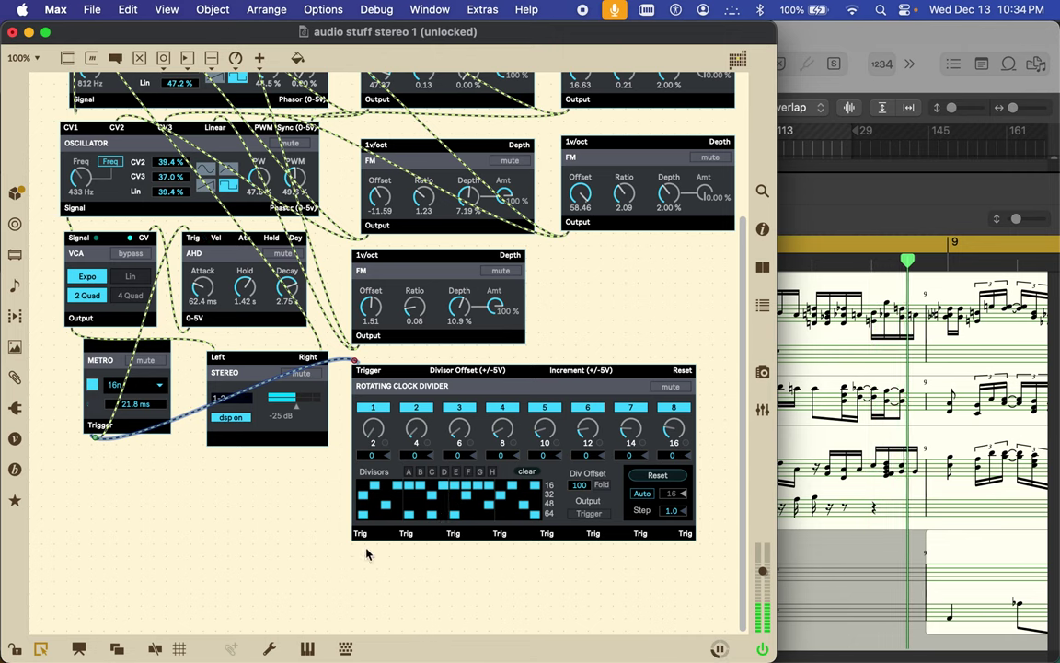
{"action": "left_click_drag", "start_coordinate": [354, 488], "coordinate": [341, 556]}
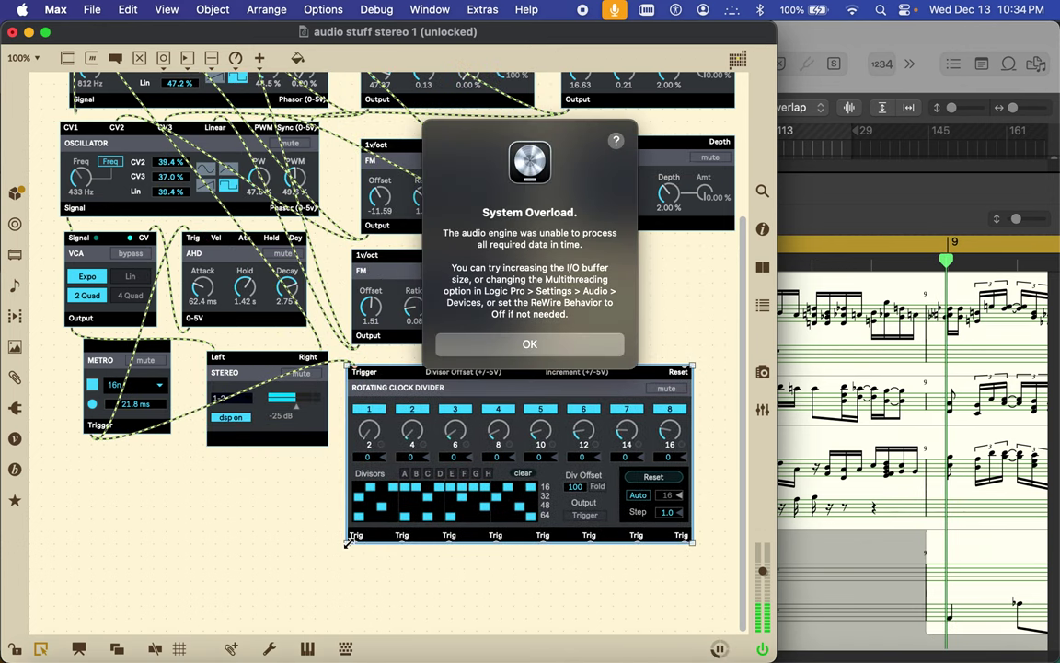
- Dismiss the System Overload alert in Logic Pro, restart song playback and return to the Max patch
{"action": "left_click", "coordinate": [533, 342]}
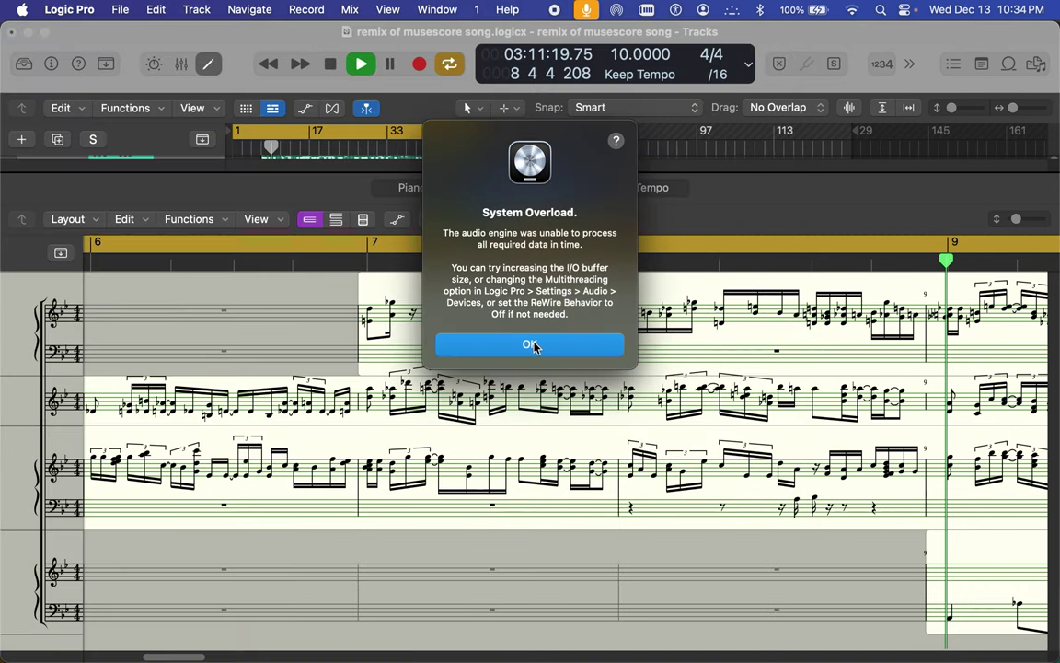
{"action": "left_click", "coordinate": [533, 344]}
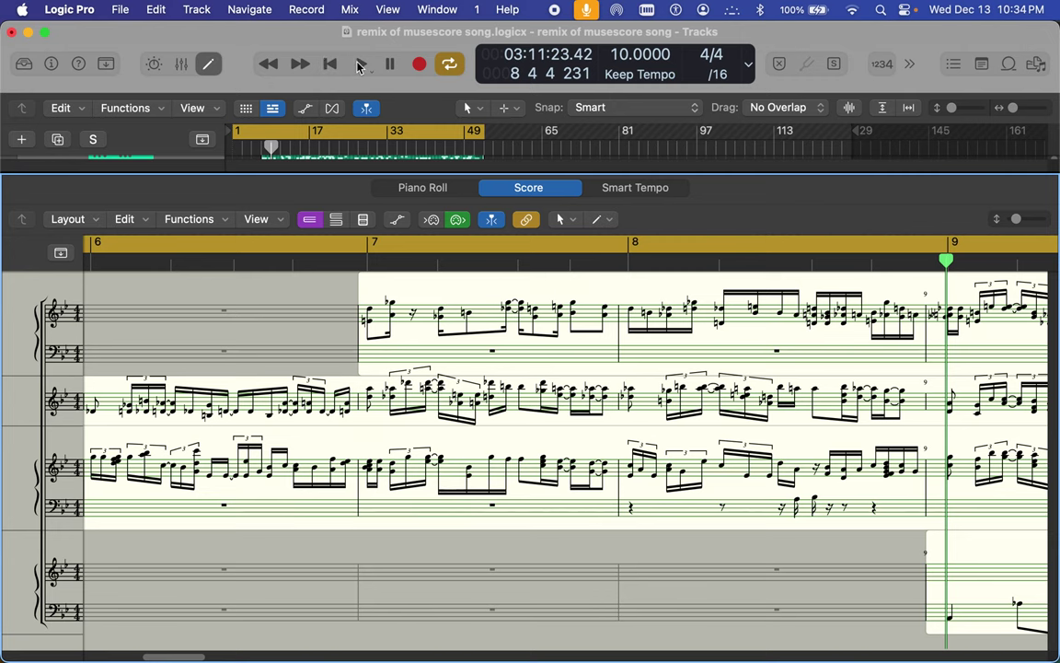
{"action": "left_click", "coordinate": [360, 63]}
{"action": "mouse_move", "coordinate": [480, 644]}
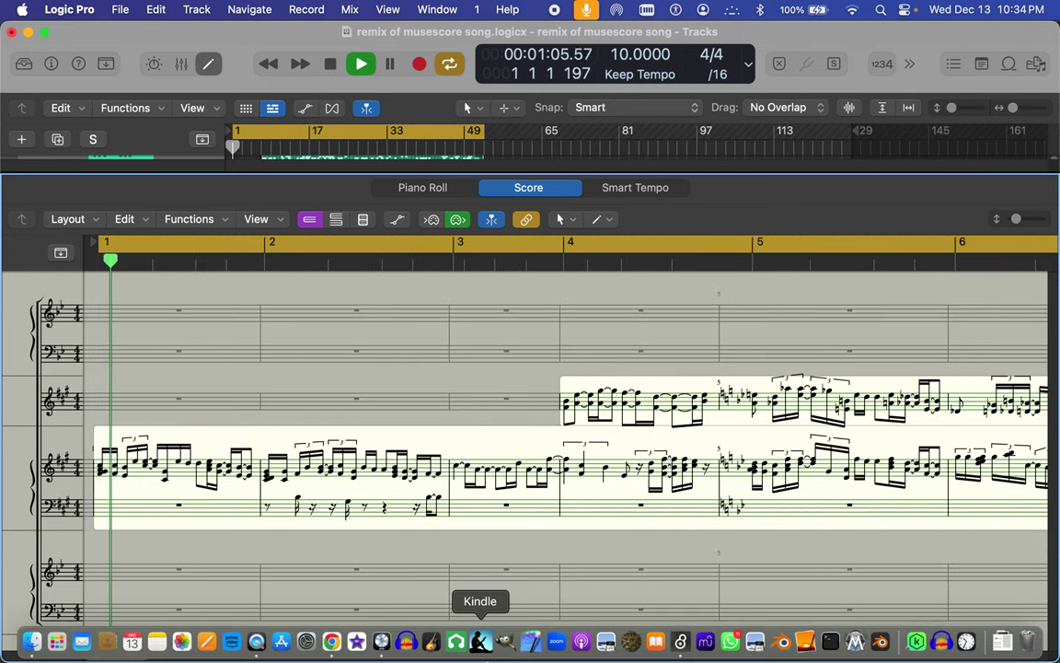
{"action": "left_click", "coordinate": [680, 644]}
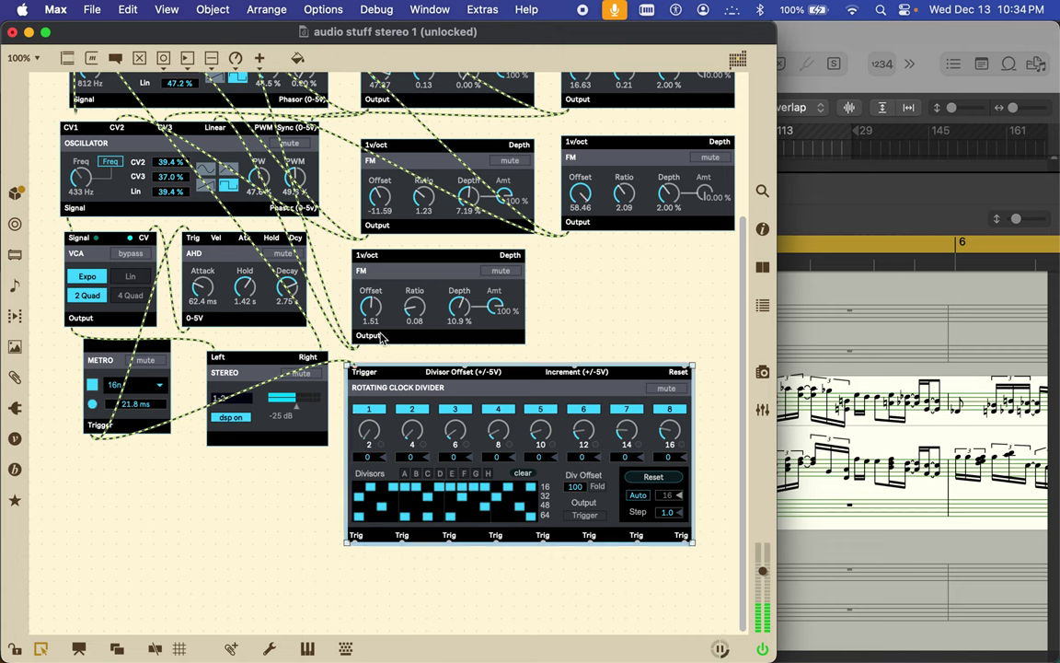
- Delete the Rotating Clock Divider and move the STEREO module slightly closer to the lower METRO
{"action": "left_click", "coordinate": [150, 130]}
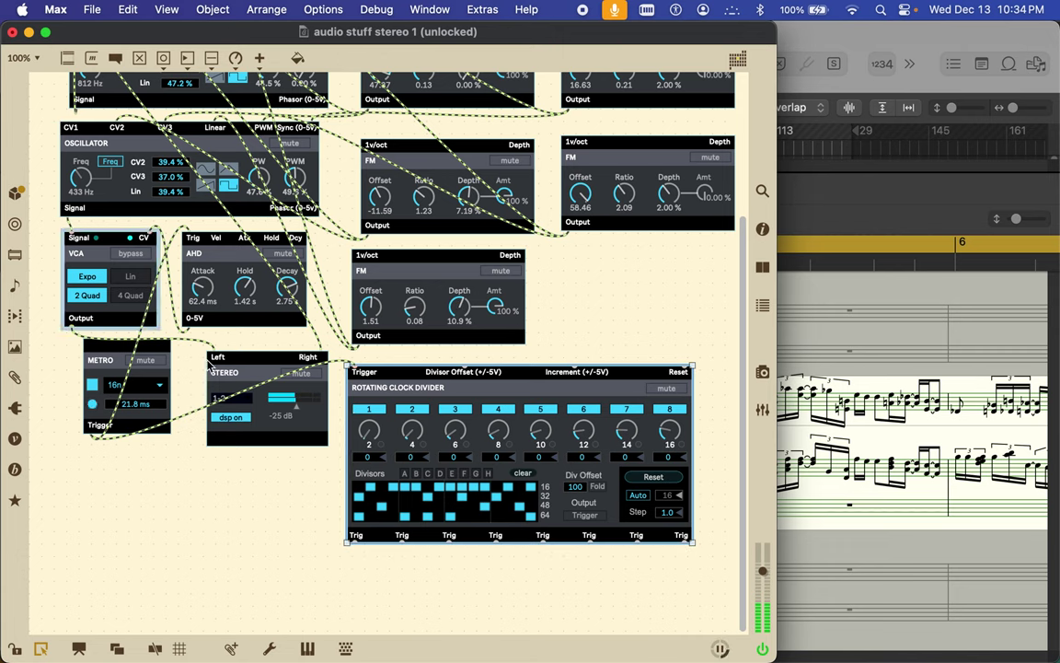
{"action": "left_click", "coordinate": [320, 425]}
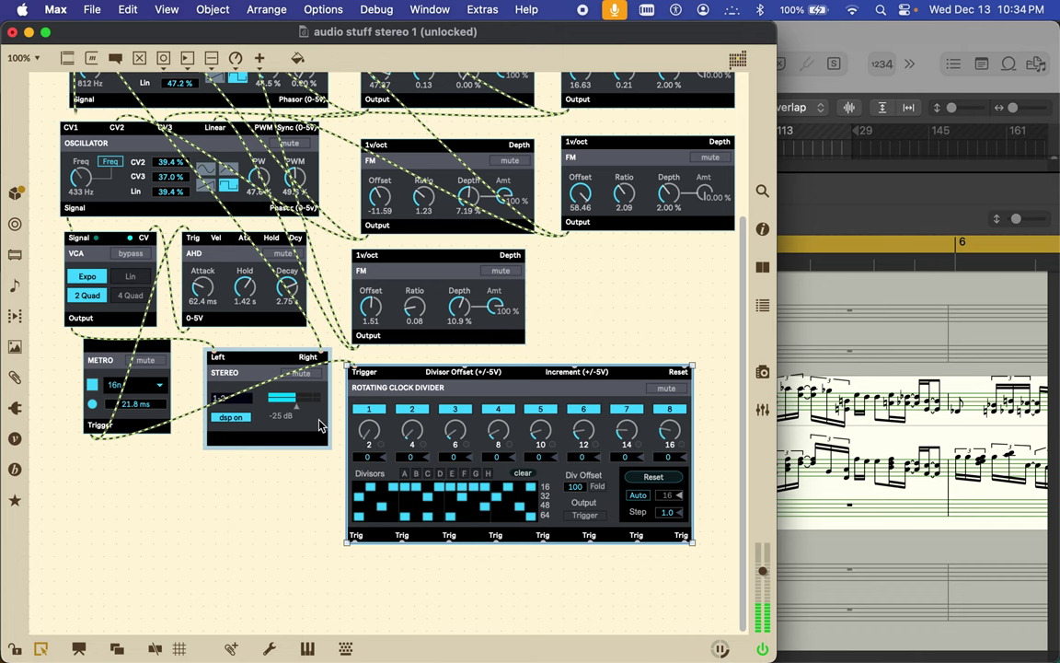
{"action": "left_click", "coordinate": [276, 469]}
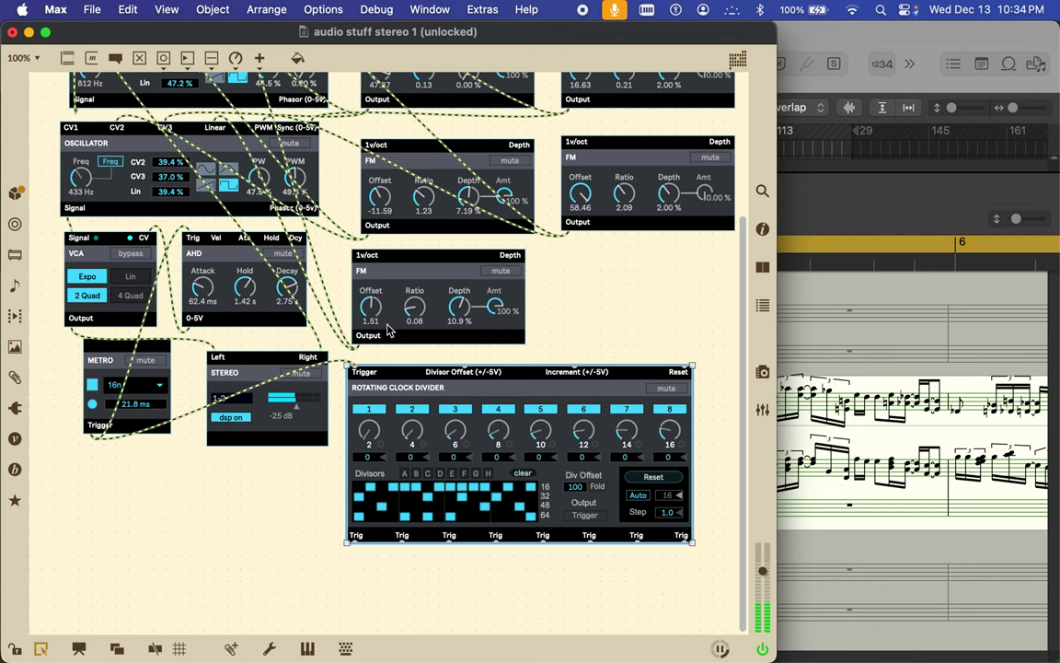
{"action": "key", "text": "BackSpace"}
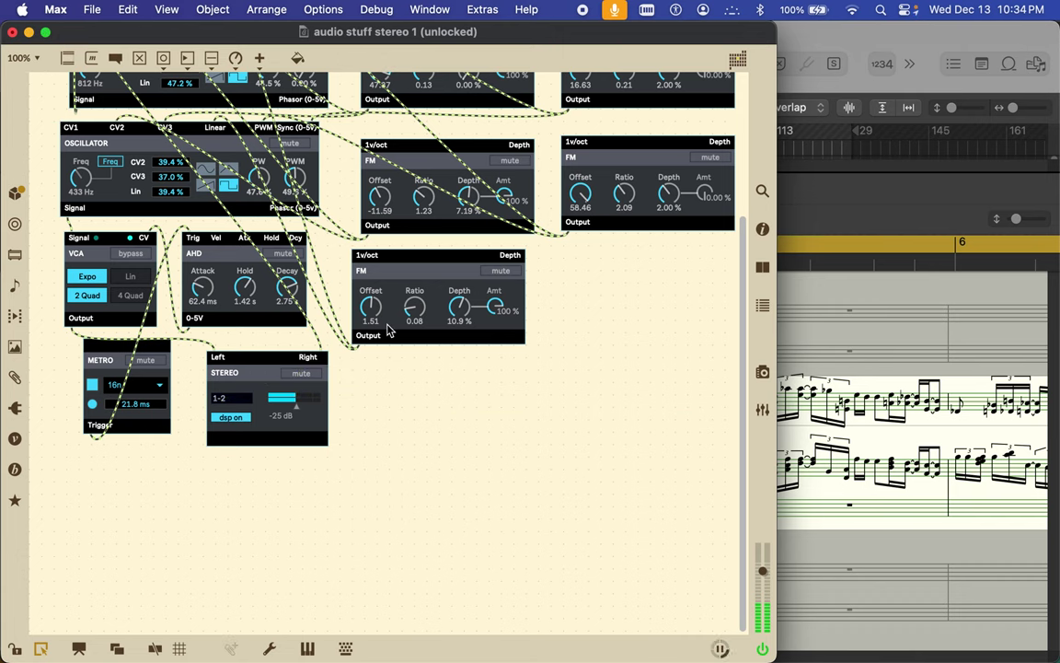
{"action": "left_click_drag", "start_coordinate": [272, 363], "coordinate": [257, 355]}
- Switch both oscillators to the sine waveform and set the upper AHD's attack to 10.2 ms
{"action": "scroll", "coordinate": [585, 307], "scroll_direction": "up", "scroll_amount": 5}
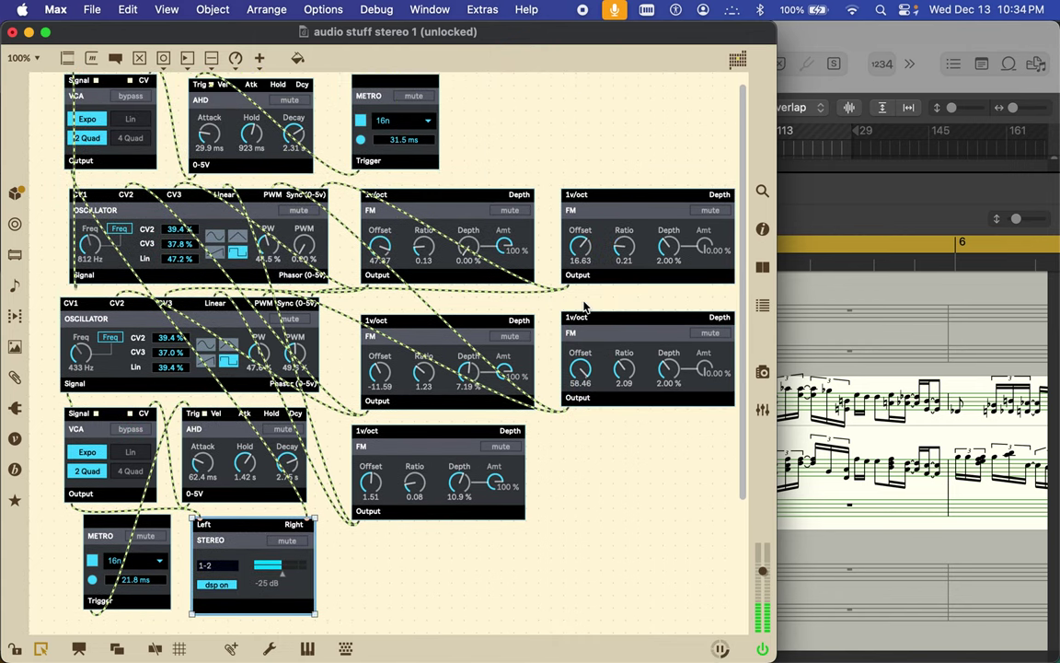
{"action": "left_click", "coordinate": [214, 250]}
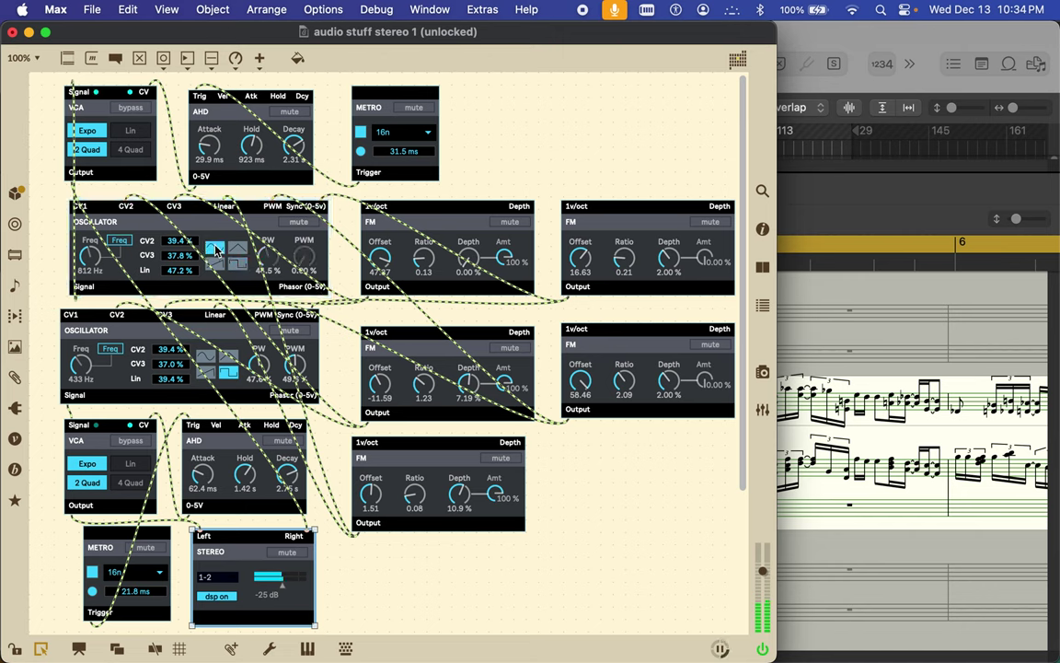
{"action": "left_click", "coordinate": [206, 356]}
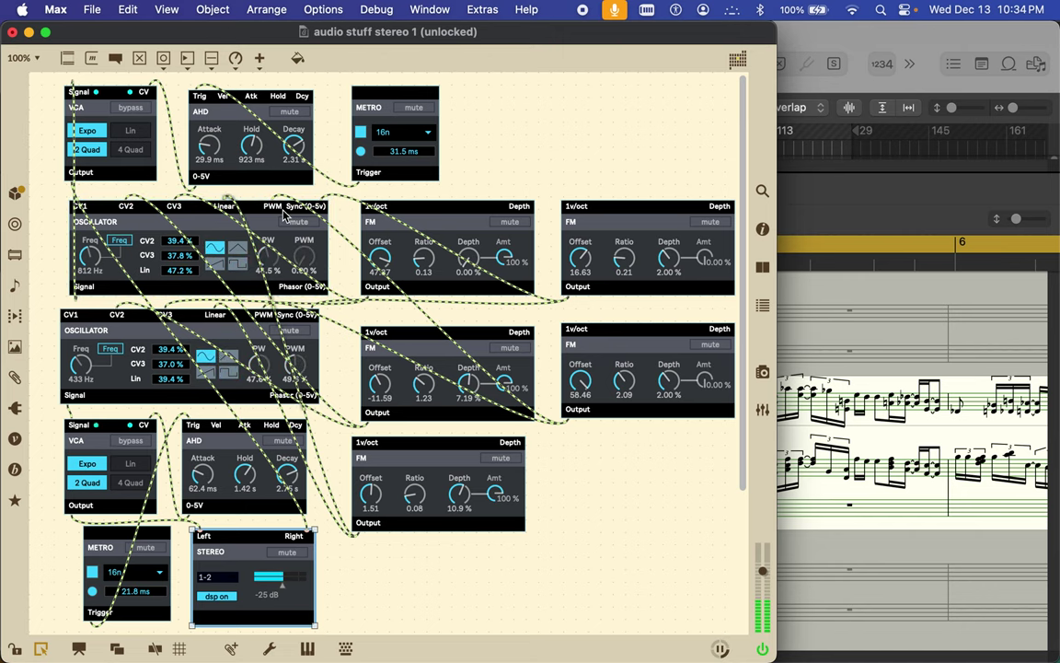
{"action": "left_click_drag", "start_coordinate": [210, 144], "coordinate": [212, 147]}
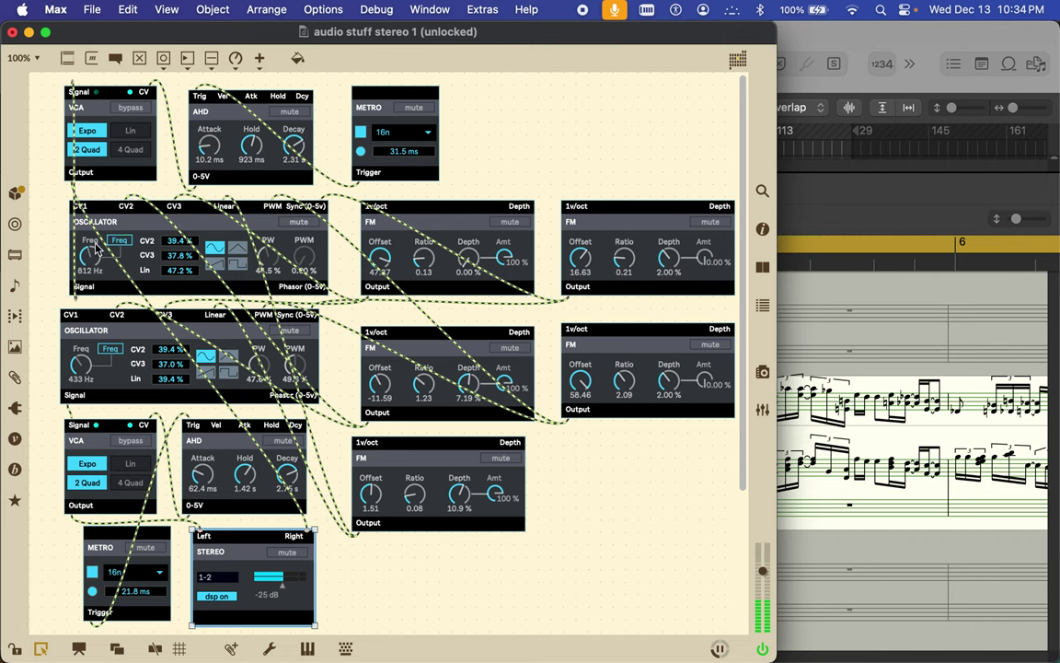
- Set the upper oscillator's frequency to 443 Hz and the lower oscillator's frequency to 366 Hz
{"action": "left_click_drag", "start_coordinate": [90, 255], "coordinate": [94, 262]}
{"action": "left_click_drag", "start_coordinate": [81, 365], "coordinate": [81, 364]}
{"action": "left_click_drag", "start_coordinate": [86, 366], "coordinate": [74, 364]}
- Set the FM beside the upper oscillator to offset -47.87, ratio 0.00 and depth 3.03 %, and the FM below it to offset -24.69
{"action": "mouse_move", "coordinate": [380, 382]}
{"action": "left_mouse_down"}
{"action": "mouse_move", "coordinate": [390, 411]}
{"action": "mouse_move", "coordinate": [387, 396]}
{"action": "left_mouse_up"}
{"action": "left_click_drag", "start_coordinate": [379, 257], "coordinate": [402, 346]}
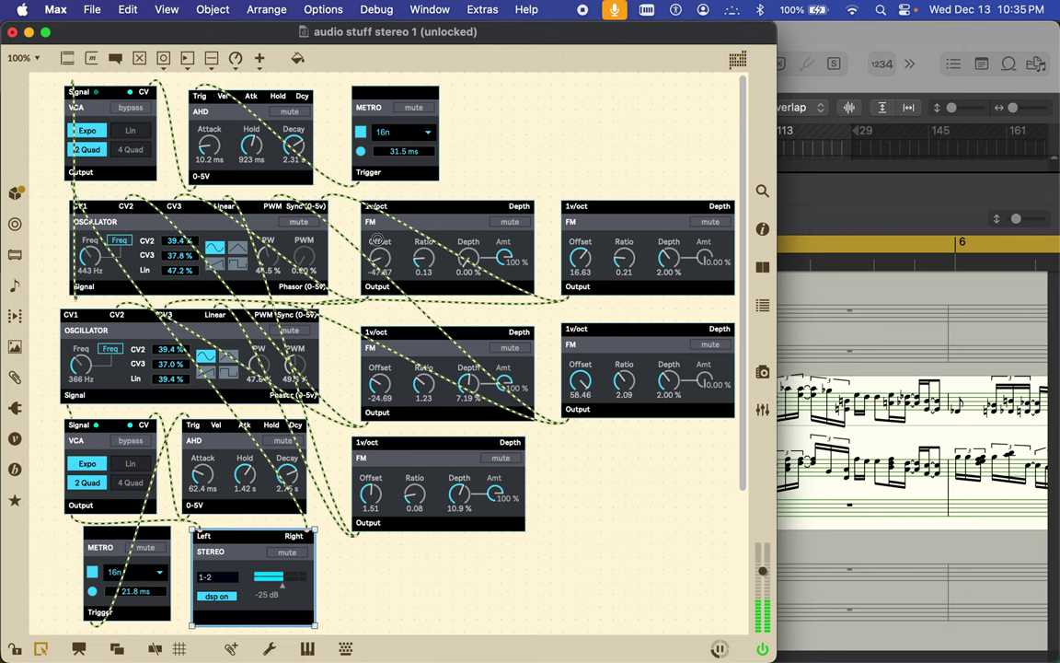
{"action": "left_click_drag", "start_coordinate": [423, 241], "coordinate": [425, 276]}
{"action": "left_click", "coordinate": [468, 259]}
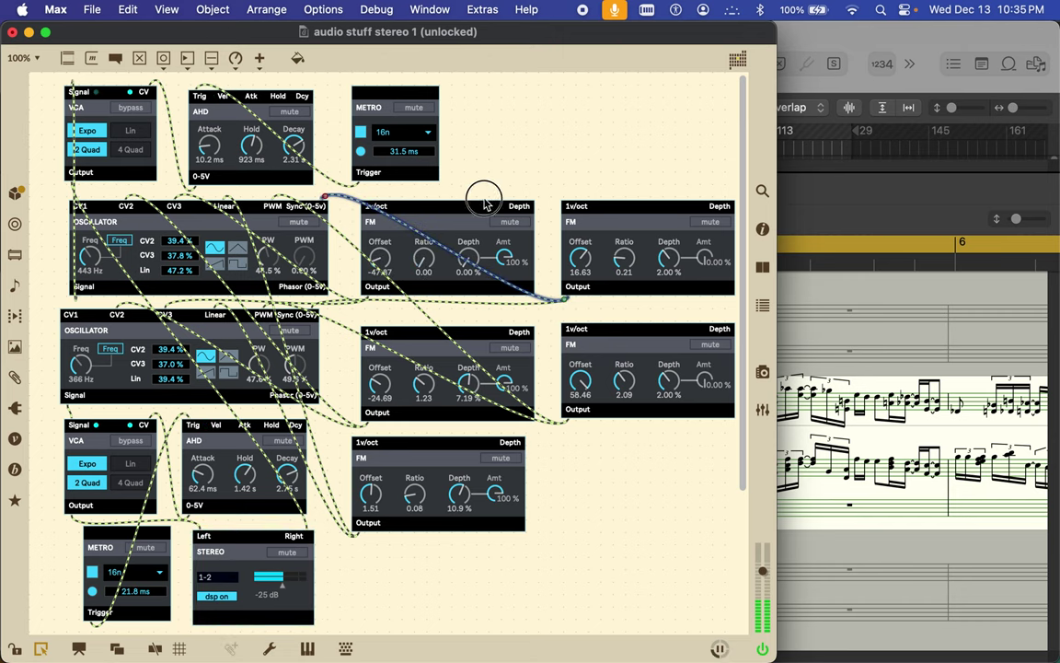
{"action": "left_click_drag", "start_coordinate": [471, 258], "coordinate": [480, 173]}
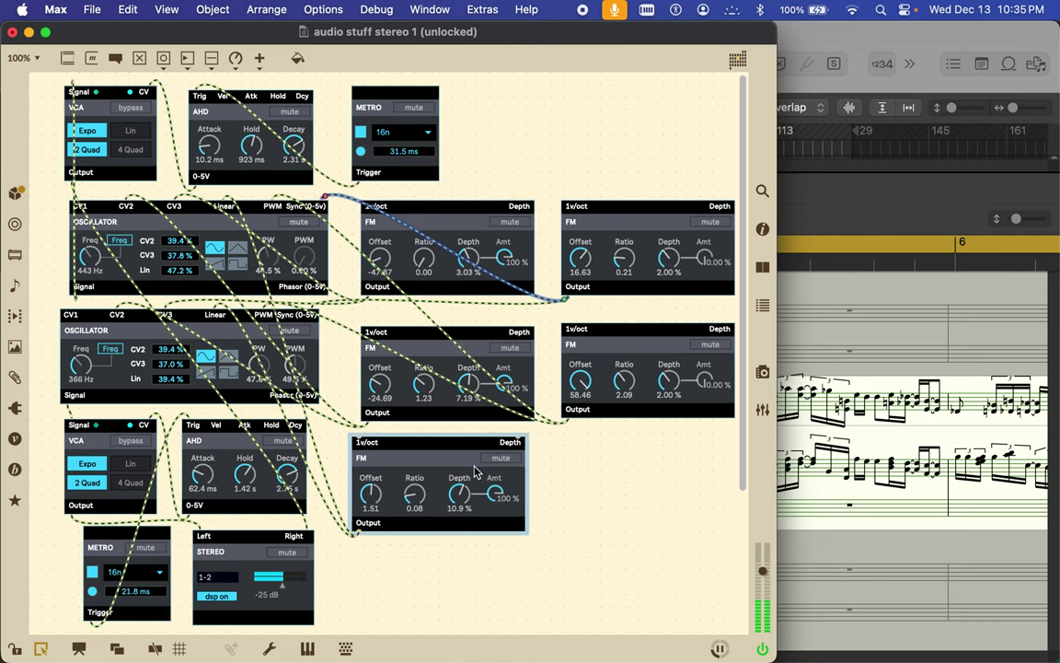
- Set the bottom FM to offset -37.80, ratio 0.32 and depth 6.06 %, and the FM above it to offset -51.91
{"action": "left_click_drag", "start_coordinate": [459, 494], "coordinate": [381, 529]}
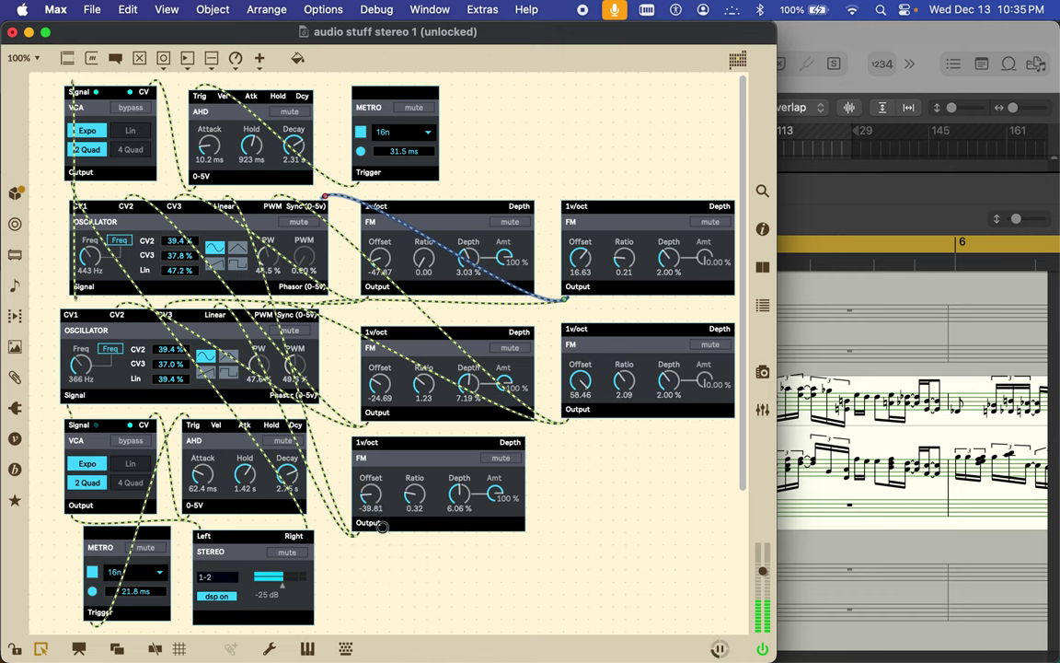
{"action": "left_click_drag", "start_coordinate": [379, 385], "coordinate": [383, 391]}
- Set both far-right FM modules to offset -64.00, ratio 0.00 and depth 0.00 %, and the FM beside the lower oscillator to offset -47.87
{"action": "left_click", "coordinate": [556, 377]}
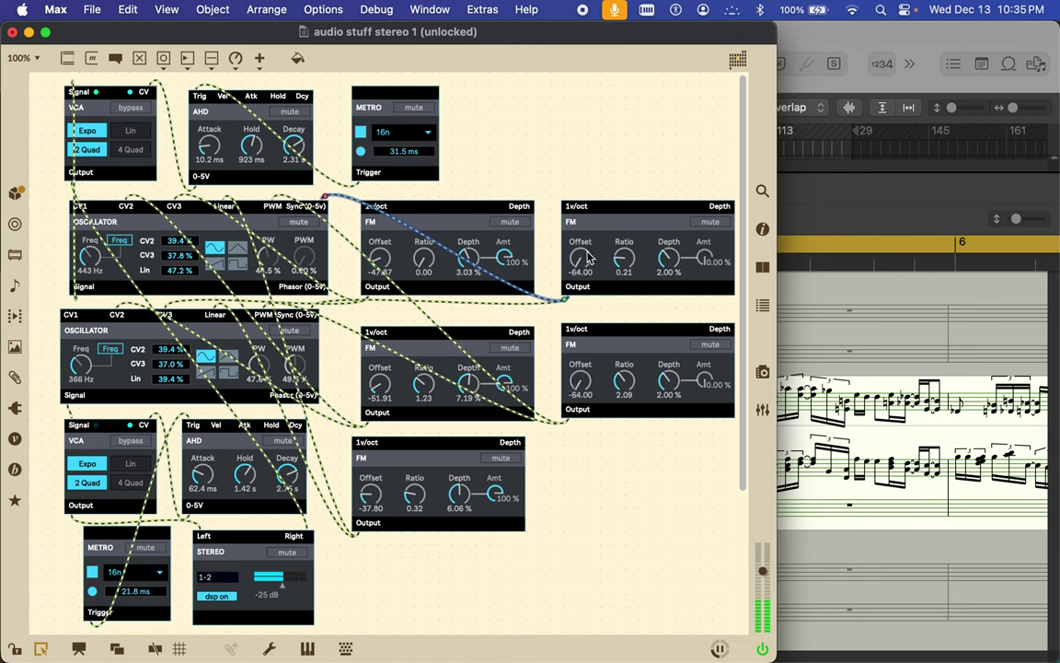
{"action": "left_click_drag", "start_coordinate": [629, 213], "coordinate": [630, 405]}
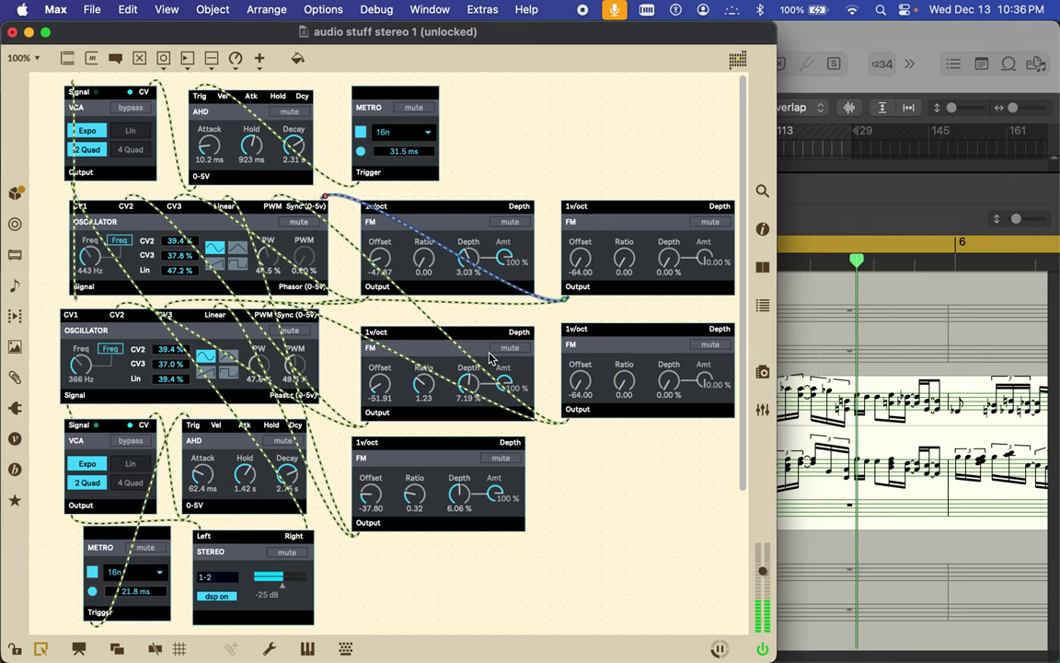
{"action": "left_click_drag", "start_coordinate": [375, 387], "coordinate": [375, 381]}
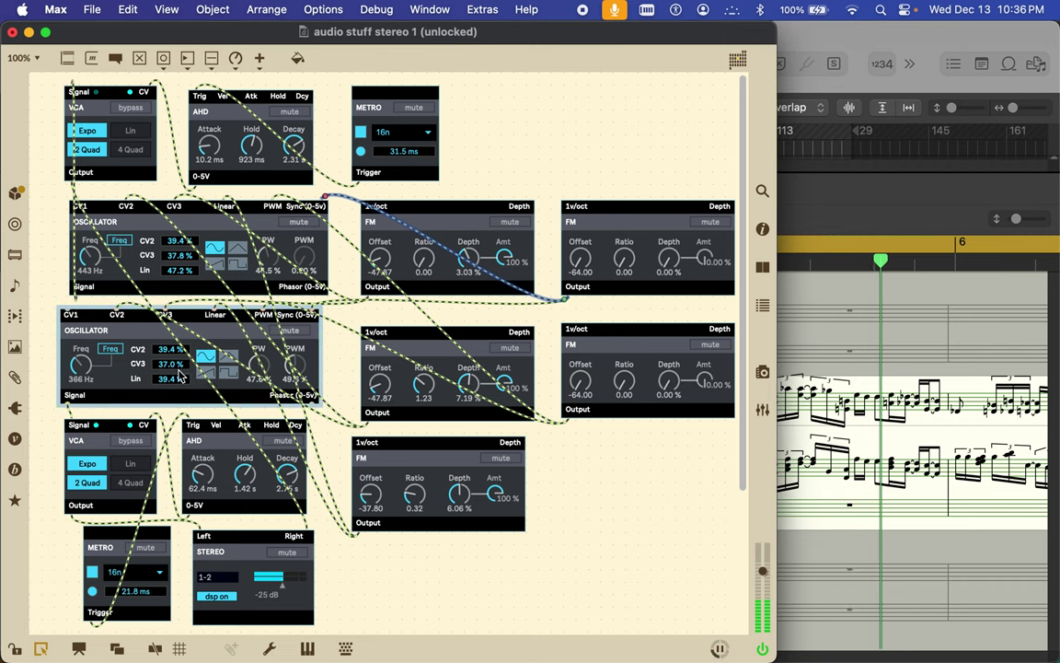
- Set the lower oscillator's CV2, CV3 and Lin amounts to 0.00 % and switch it to the square waveform
{"action": "left_click_drag", "start_coordinate": [170, 365], "coordinate": [165, 386]}
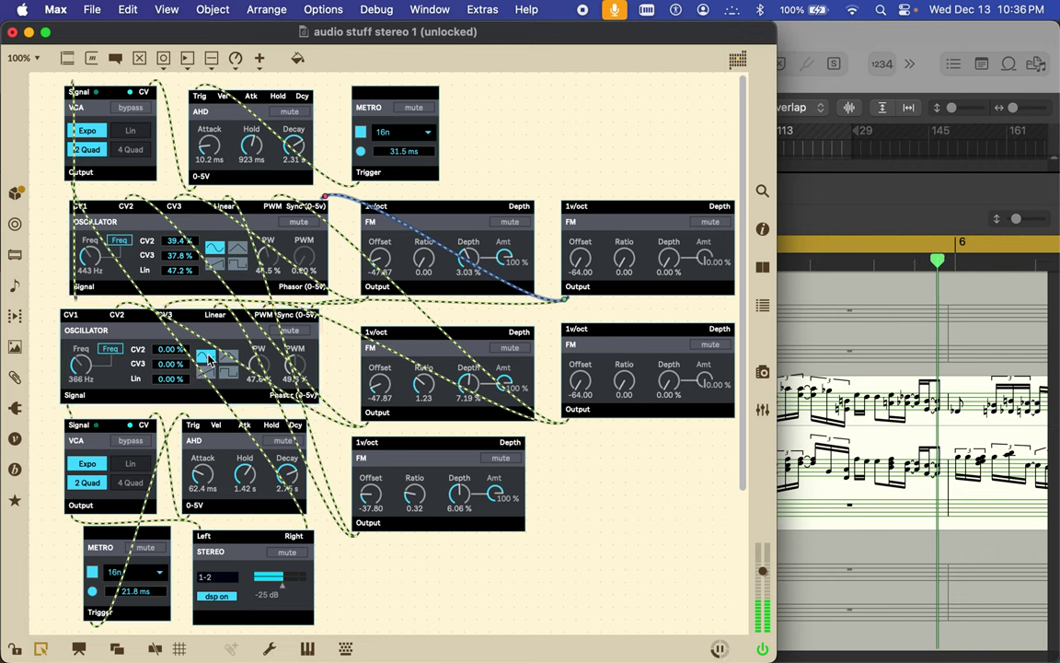
{"action": "left_click", "coordinate": [228, 373]}
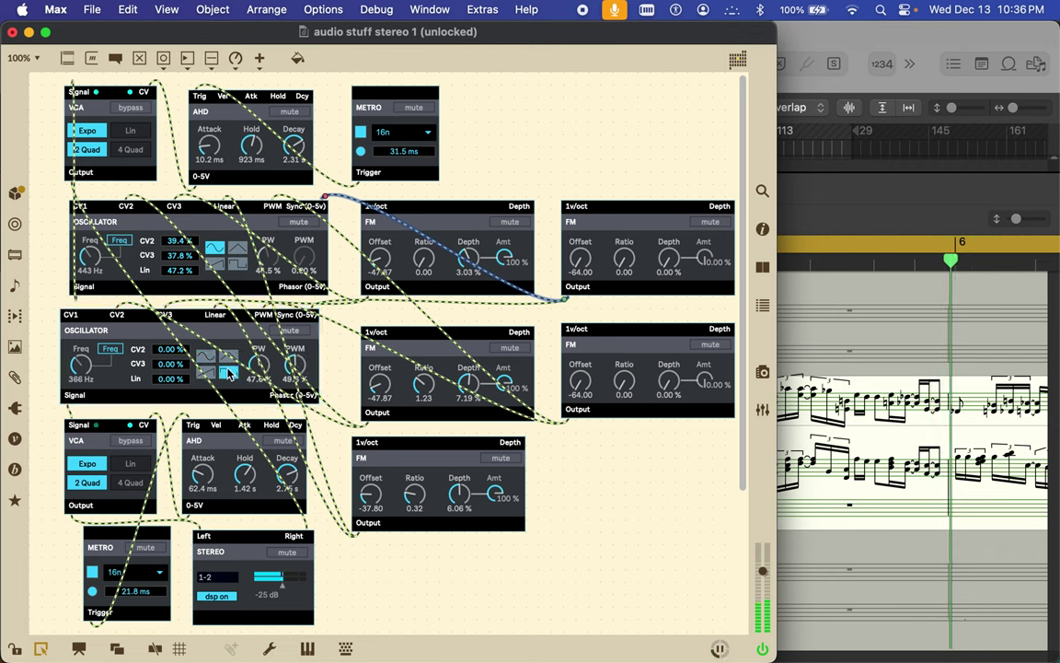
- Switch the lower oscillator to a sine wave, with CV2 at 19.7 %, CV3 at 26.8 %, Lin at 39.4 % and frequency at 1.52 kHz
{"action": "left_click", "coordinate": [206, 357]}
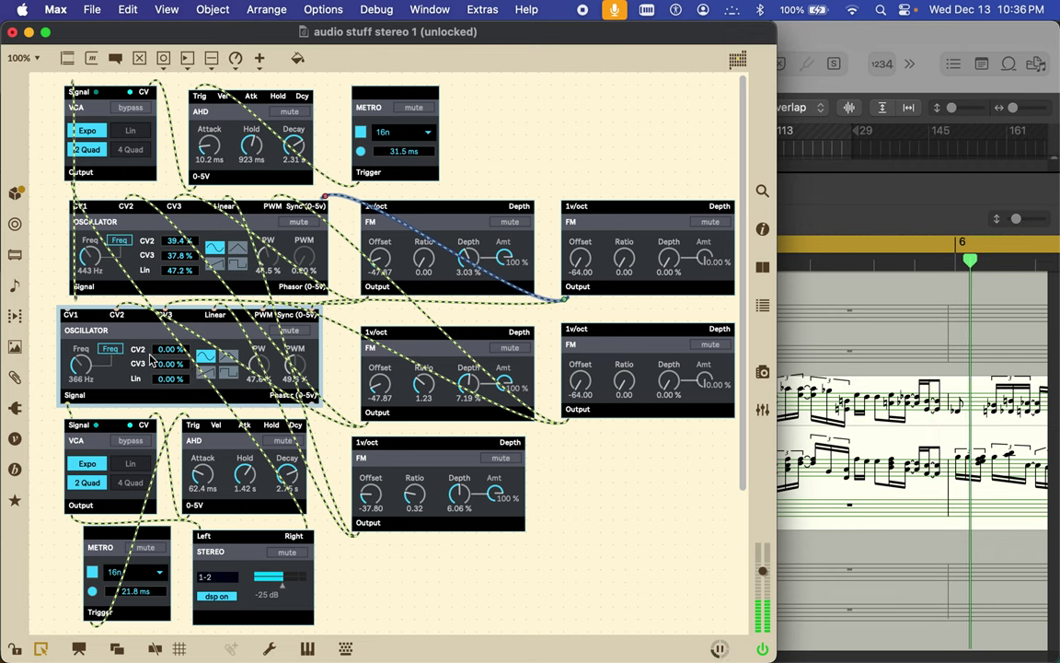
{"action": "left_click", "coordinate": [162, 348]}
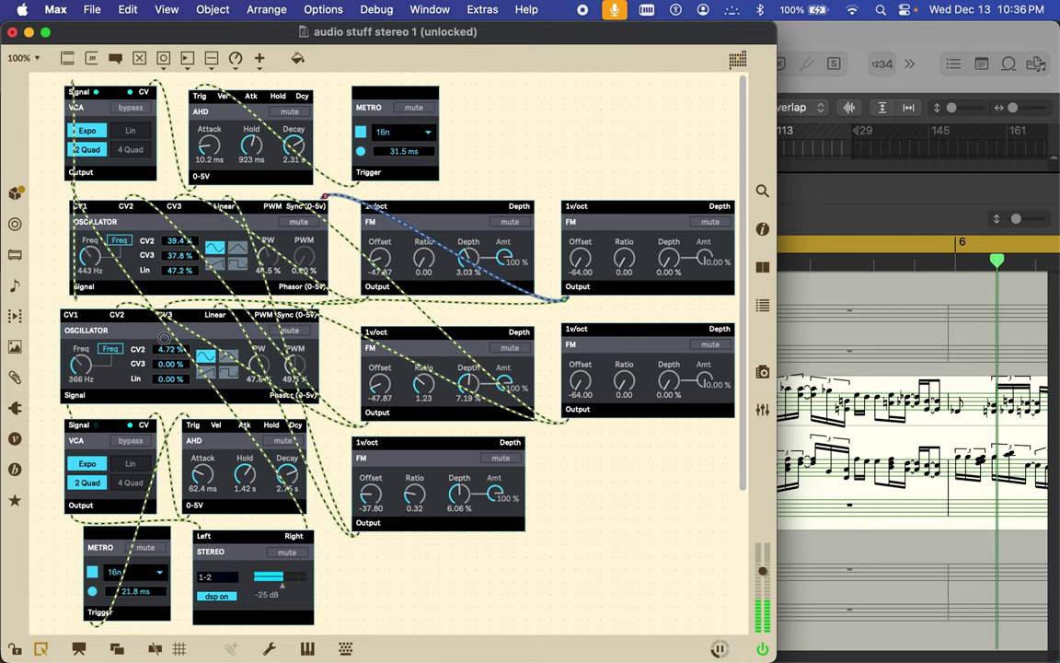
{"action": "left_click_drag", "start_coordinate": [170, 378], "coordinate": [169, 354]}
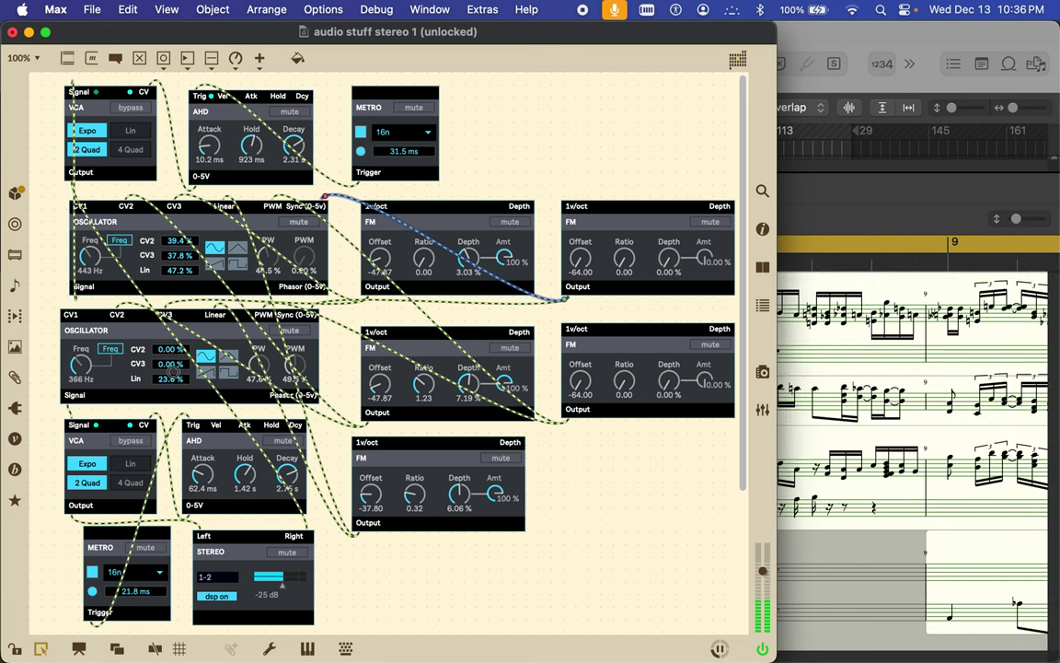
{"action": "left_click_drag", "start_coordinate": [172, 369], "coordinate": [168, 366]}
{"action": "left_click_drag", "start_coordinate": [168, 368], "coordinate": [169, 370]}
{"action": "left_click", "coordinate": [166, 350]}
{"action": "left_click_drag", "start_coordinate": [168, 349], "coordinate": [150, 313]}
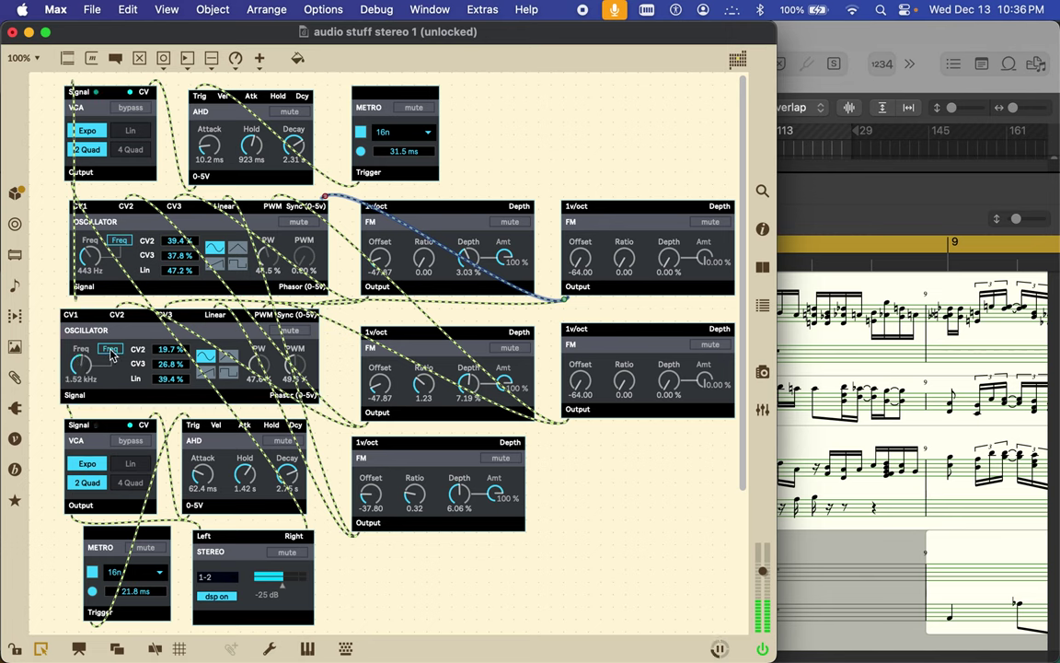
- Try the square and triangle waveforms on the upper oscillator, returning it to the sine wave
{"action": "left_click", "coordinate": [241, 265]}
{"action": "left_click", "coordinate": [237, 248]}
{"action": "left_click", "coordinate": [214, 250]}
- Set both AHD envelopes' attack to 0.00 ms, and the lower envelope's hold and decay to 10.0 s
{"action": "left_click_drag", "start_coordinate": [209, 150], "coordinate": [196, 263]}
{"action": "left_click_drag", "start_coordinate": [204, 472], "coordinate": [213, 473]}
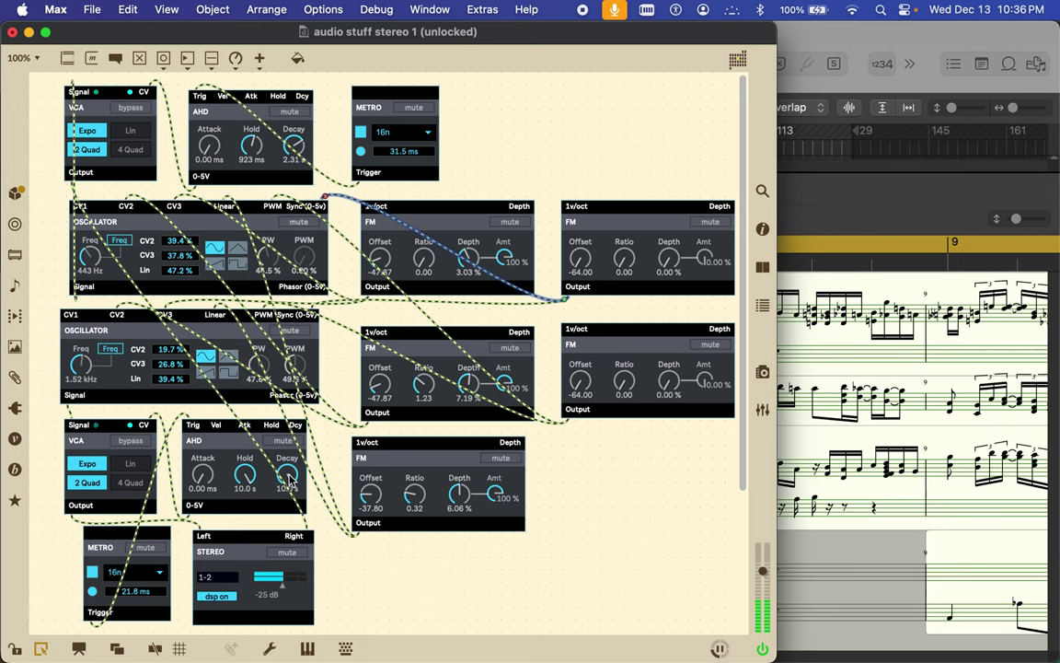
- Create a new patcher, paste the Rotating Clock Divider into it and move it towards the middle of the canvas
{"action": "left_click", "coordinate": [93, 10]}
{"action": "left_click", "coordinate": [102, 34]}
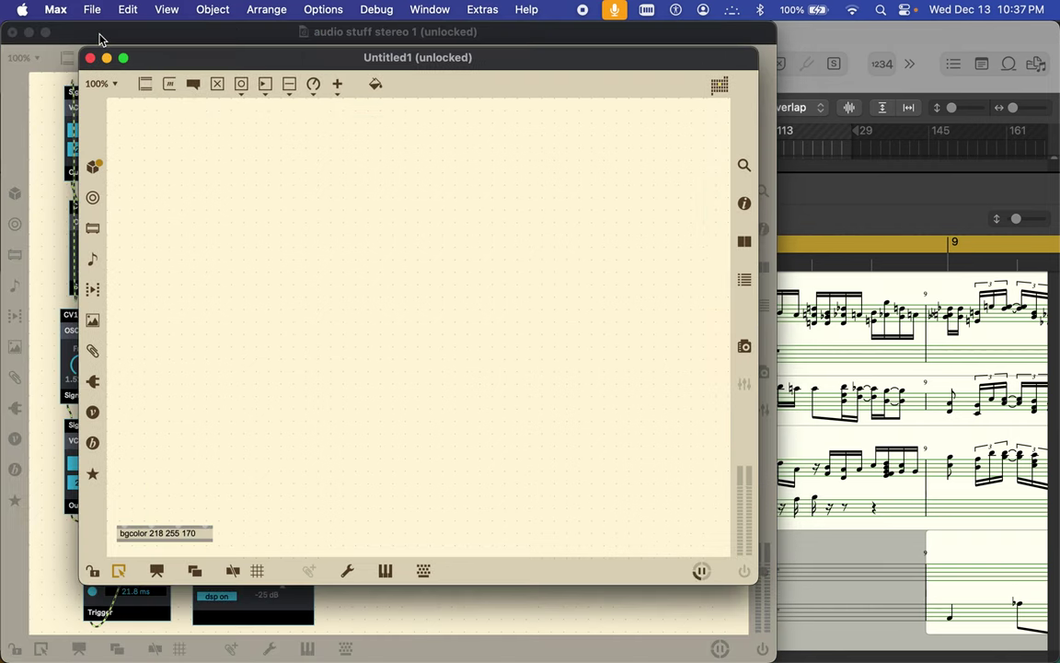
{"action": "key", "text": "super+v"}
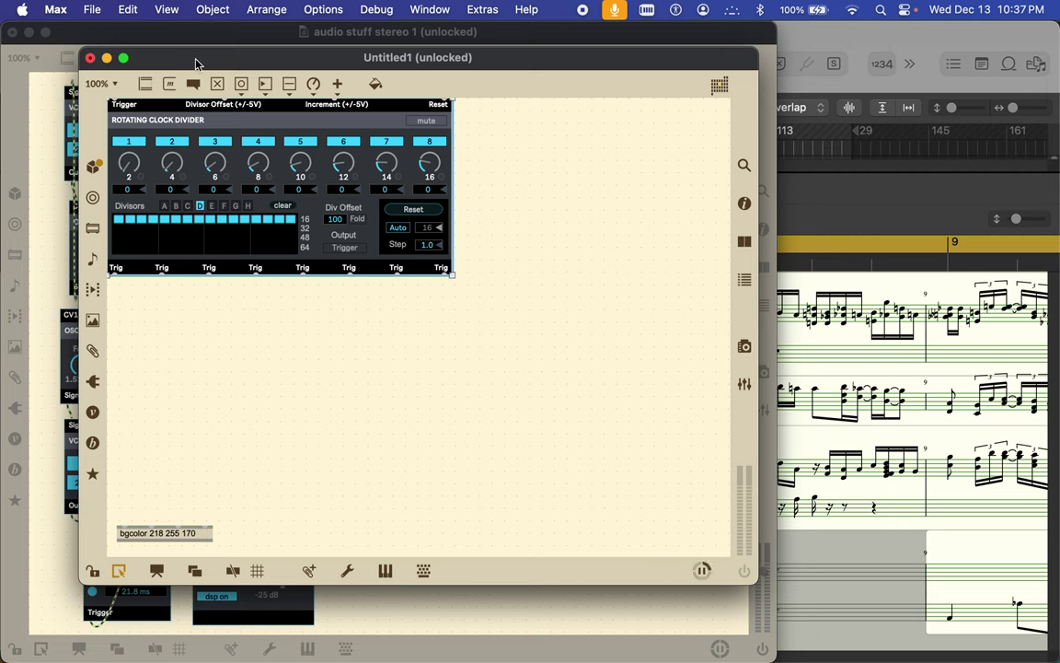
{"action": "left_click_drag", "start_coordinate": [179, 106], "coordinate": [288, 178]}
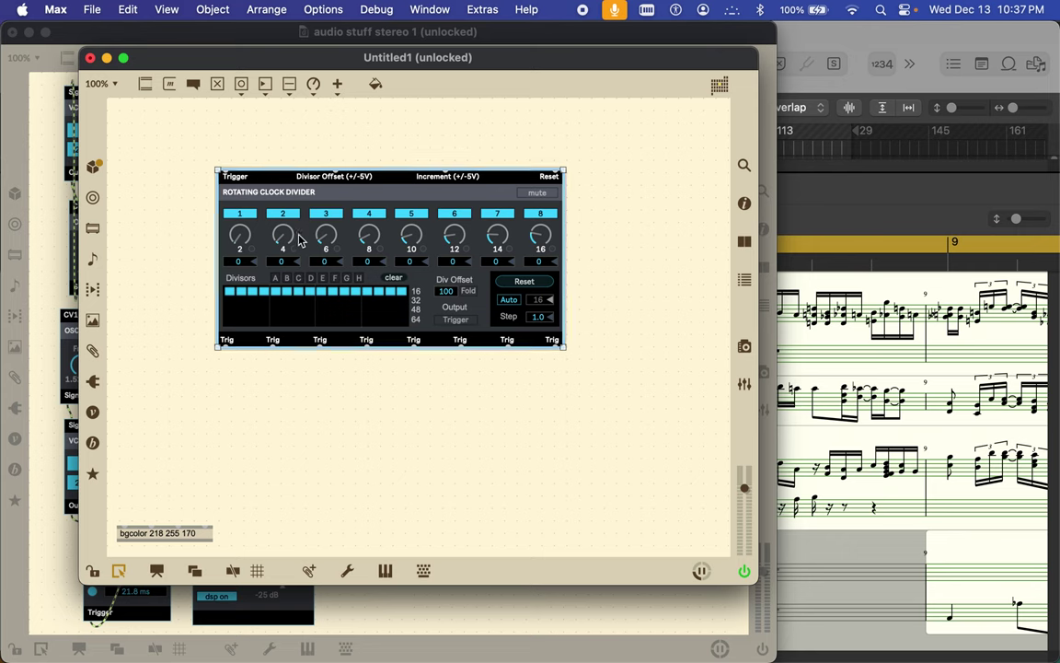
- Switch on scattered cells in the 32, 48 and 64 rows of the clock divider's divisor grid
{"action": "left_click", "coordinate": [275, 301]}
{"action": "left_click", "coordinate": [264, 310]}
{"action": "left_click", "coordinate": [240, 320]}
{"action": "left_click", "coordinate": [241, 310]}
{"action": "left_click", "coordinate": [229, 301]}
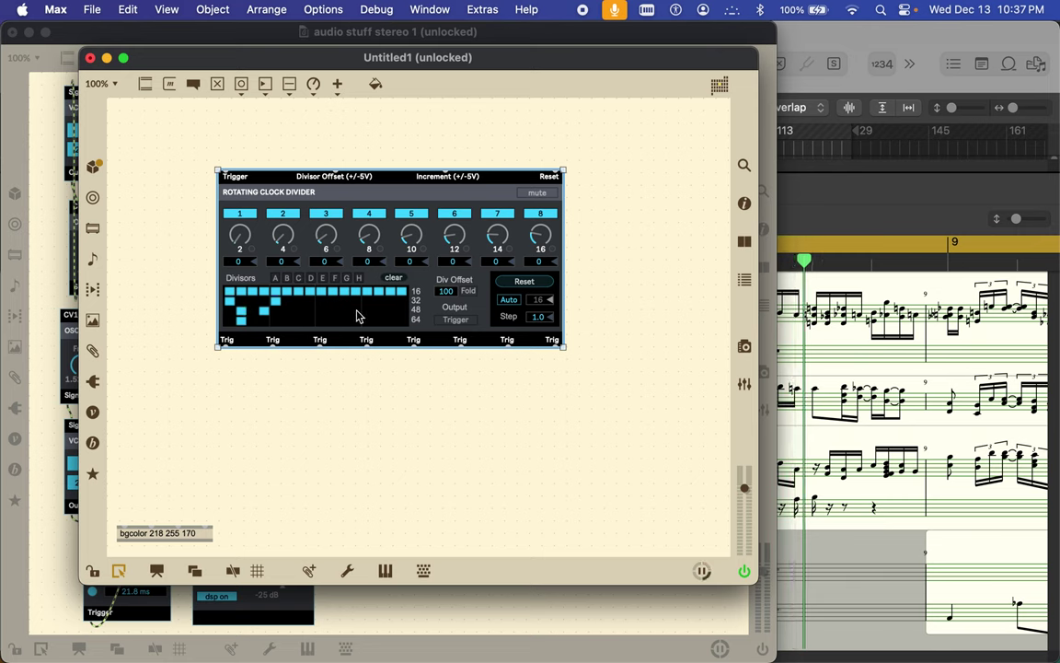
{"action": "left_click", "coordinate": [356, 310]}
{"action": "left_click", "coordinate": [391, 301]}
{"action": "left_click", "coordinate": [310, 310]}
{"action": "left_click", "coordinate": [310, 291]}
{"action": "left_click", "coordinate": [287, 291]}
{"action": "left_click", "coordinate": [297, 290]}
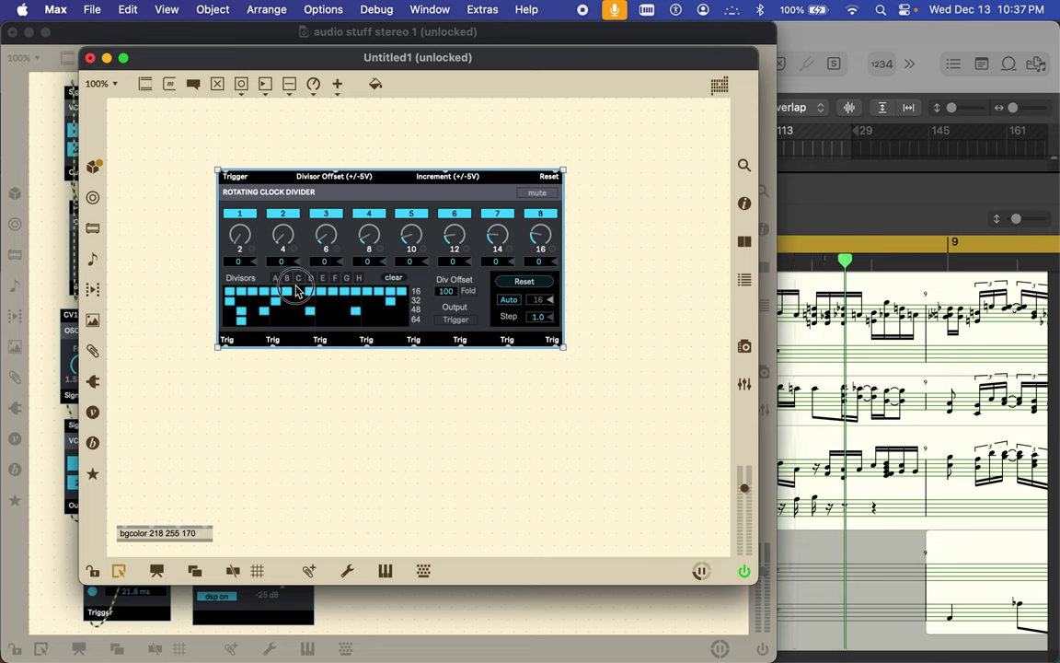
- Load divisor preset G, followed by the preset that gives the eight channels divisors 1 to 8
{"action": "left_click", "coordinate": [347, 279]}
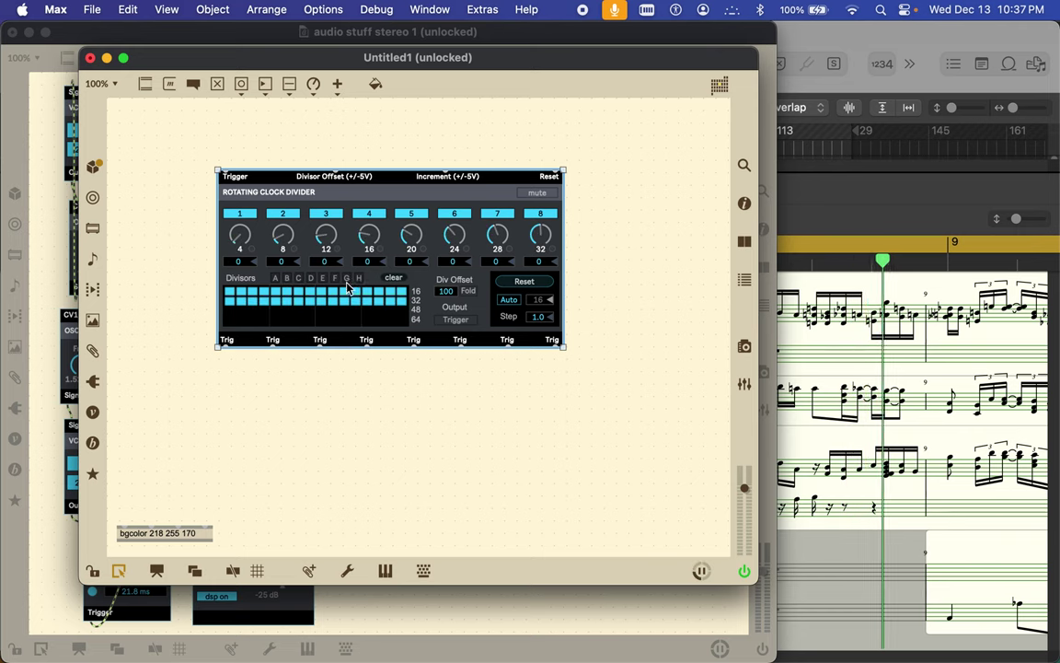
{"action": "left_click", "coordinate": [321, 301]}
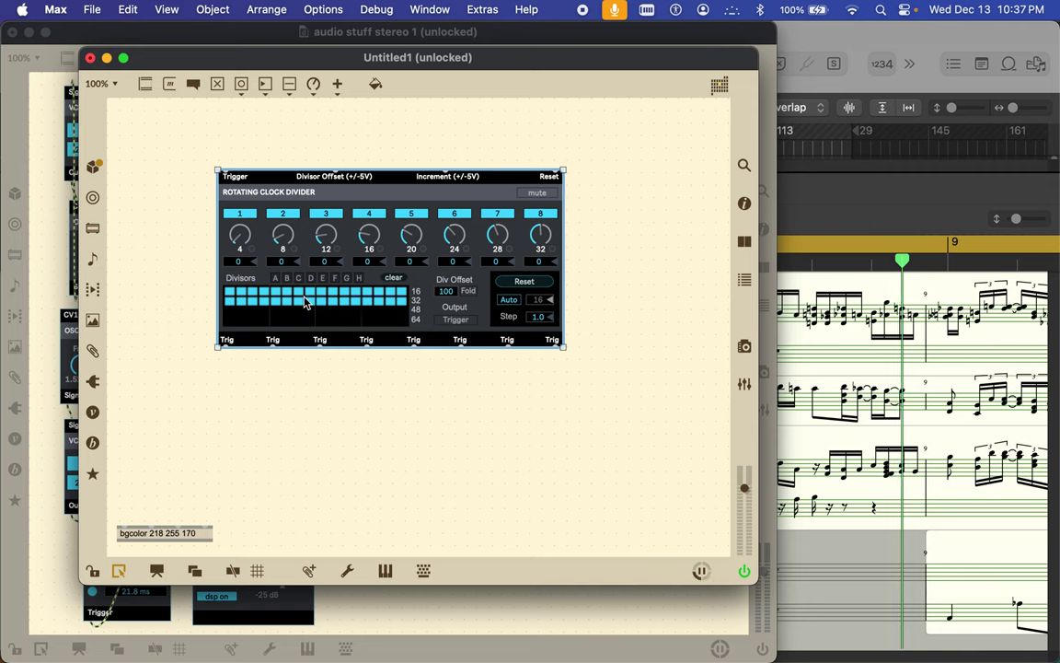
{"action": "left_click", "coordinate": [289, 290]}
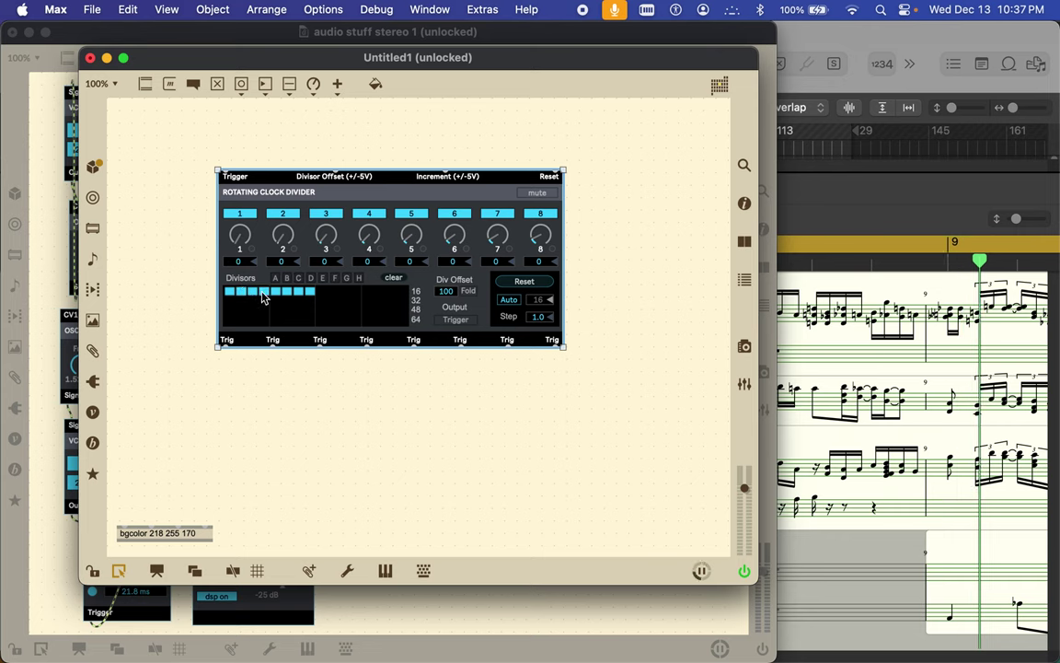
- Switch on scattered cells across all four rows of the divisor grid and clear them again
{"action": "left_click", "coordinate": [265, 302]}
{"action": "left_click", "coordinate": [264, 318]}
{"action": "left_click", "coordinate": [243, 312]}
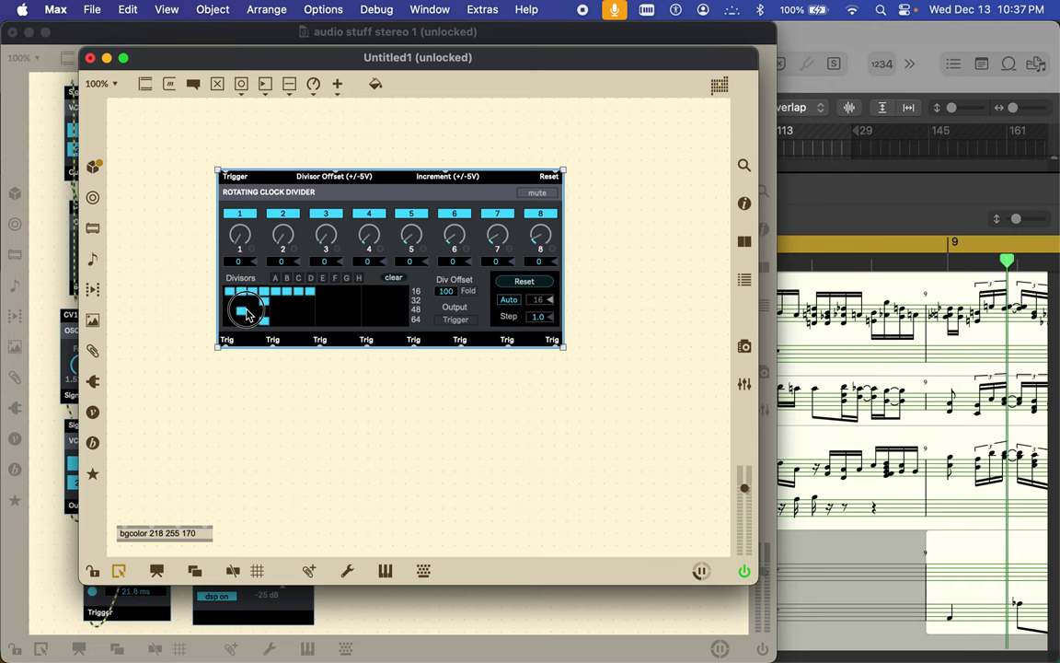
{"action": "left_click", "coordinate": [366, 320]}
{"action": "left_click", "coordinate": [378, 291]}
{"action": "left_click", "coordinate": [332, 291]}
{"action": "left_click", "coordinate": [344, 301]}
{"action": "left_click", "coordinate": [321, 312]}
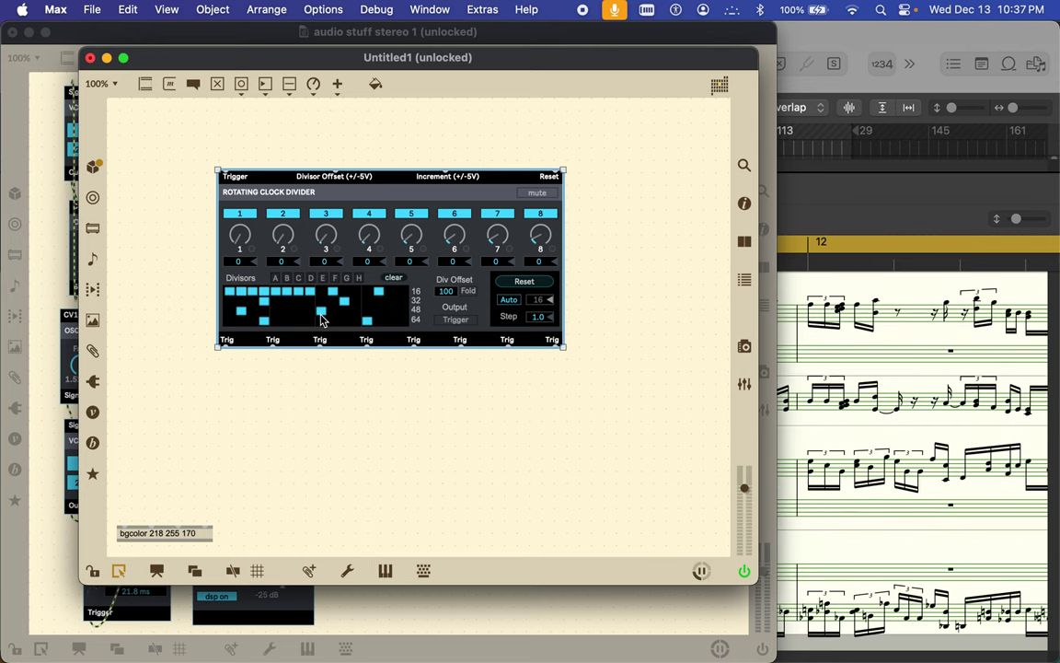
{"action": "left_click", "coordinate": [393, 277]}
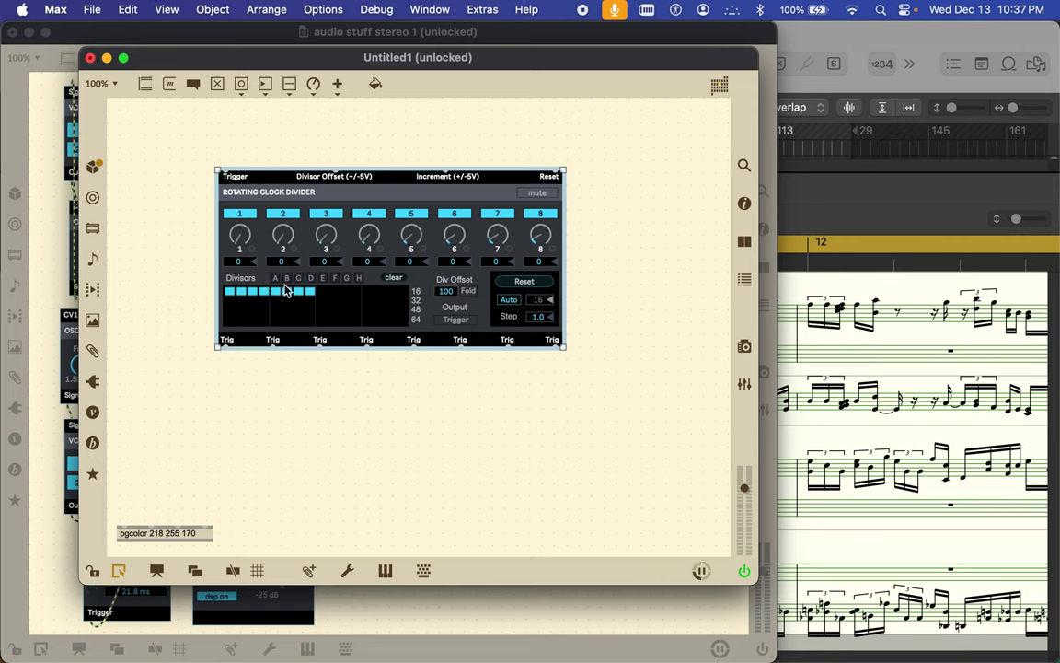
- Try divisor presets B, D and E, ending on preset F with channel divisors 33 to 40
{"action": "left_click", "coordinate": [287, 278]}
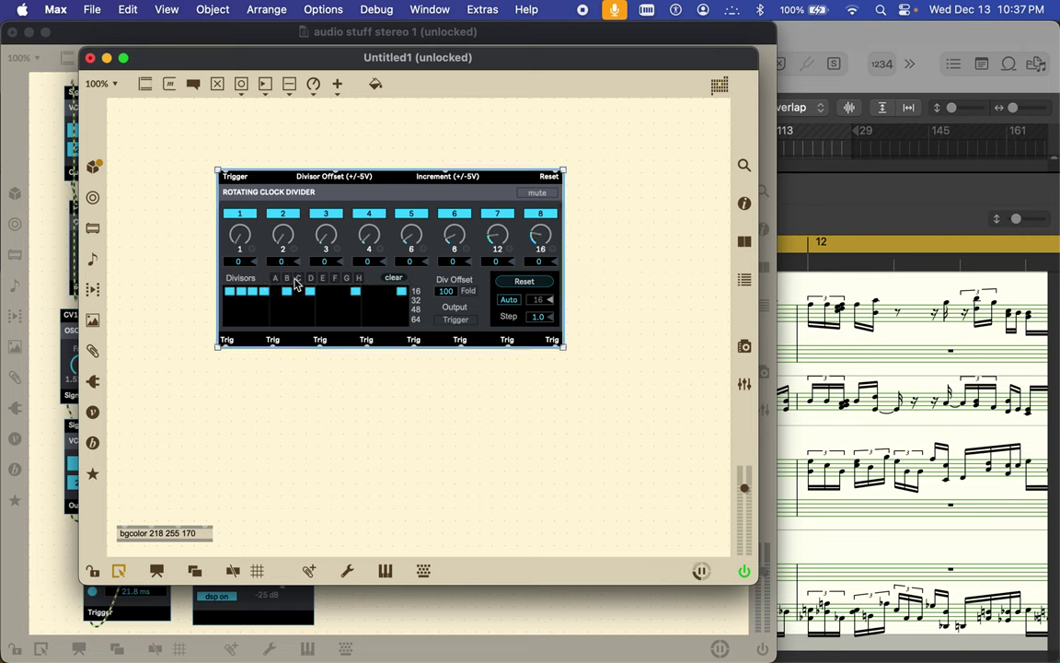
{"action": "left_click", "coordinate": [311, 279]}
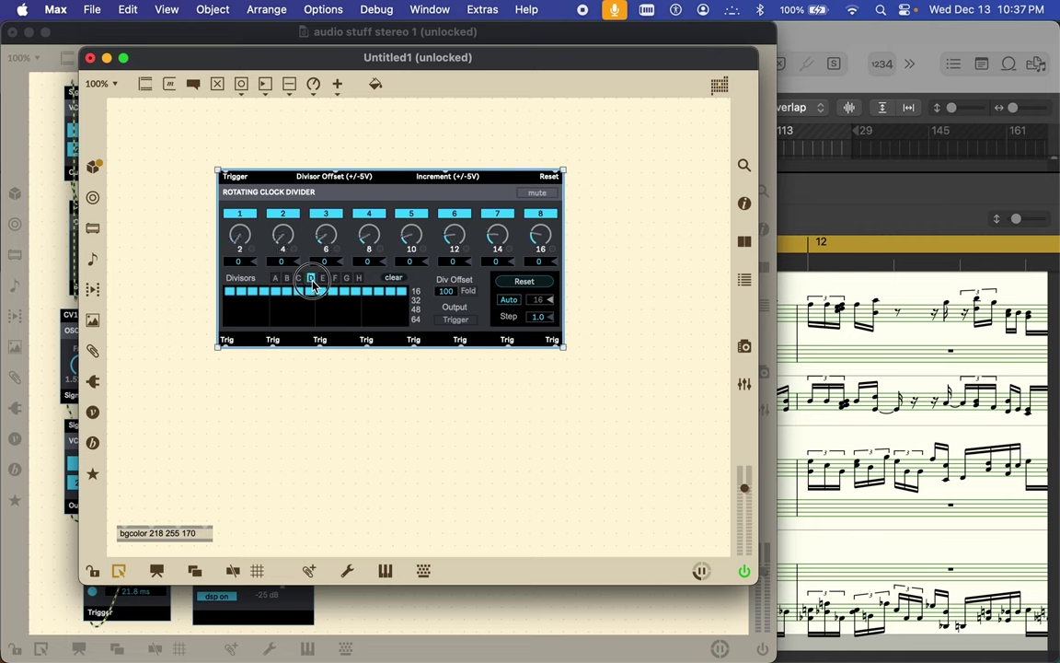
{"action": "left_click", "coordinate": [323, 278]}
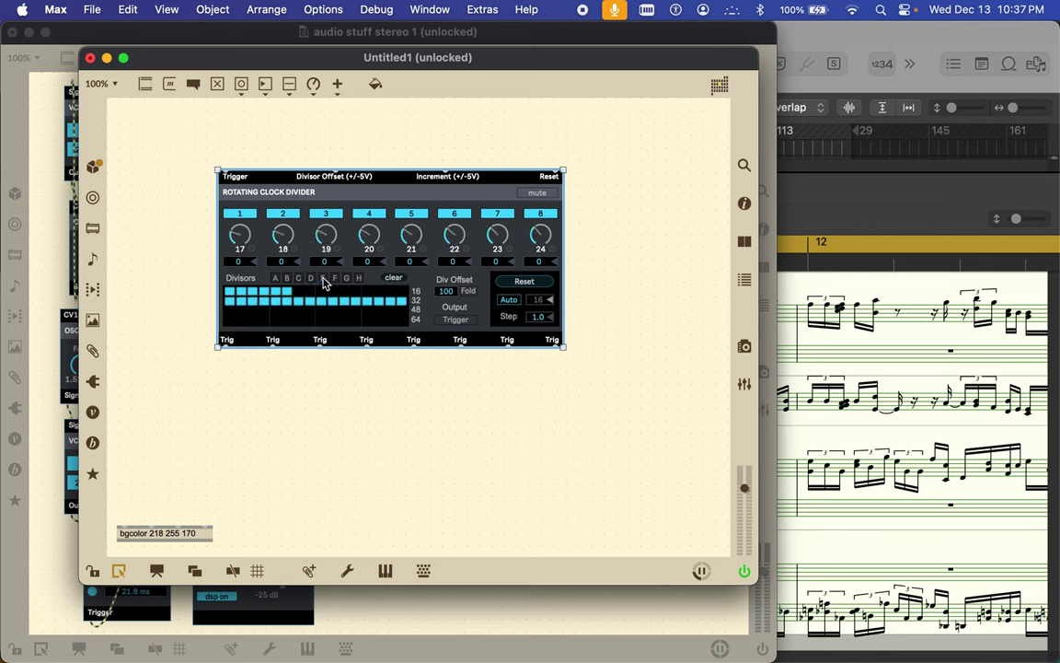
{"action": "left_click", "coordinate": [334, 279]}
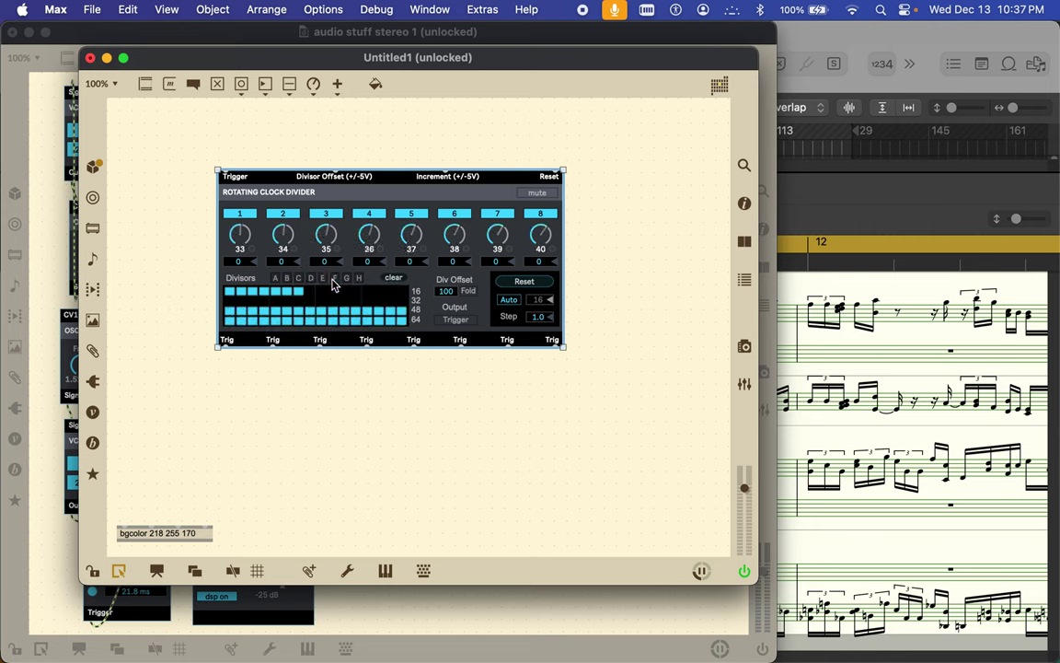
- Toggle individual cells across the rows of the divisor grid and set channel 1's divisor to 1
{"action": "left_click", "coordinate": [354, 311]}
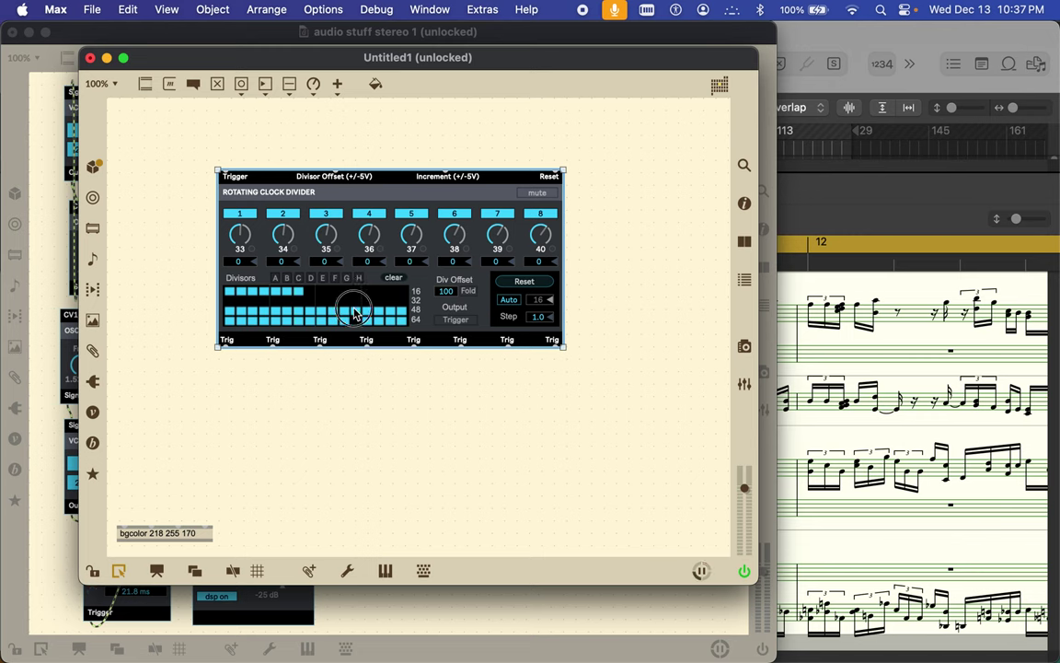
{"action": "left_click", "coordinate": [356, 291]}
{"action": "left_click", "coordinate": [280, 315]}
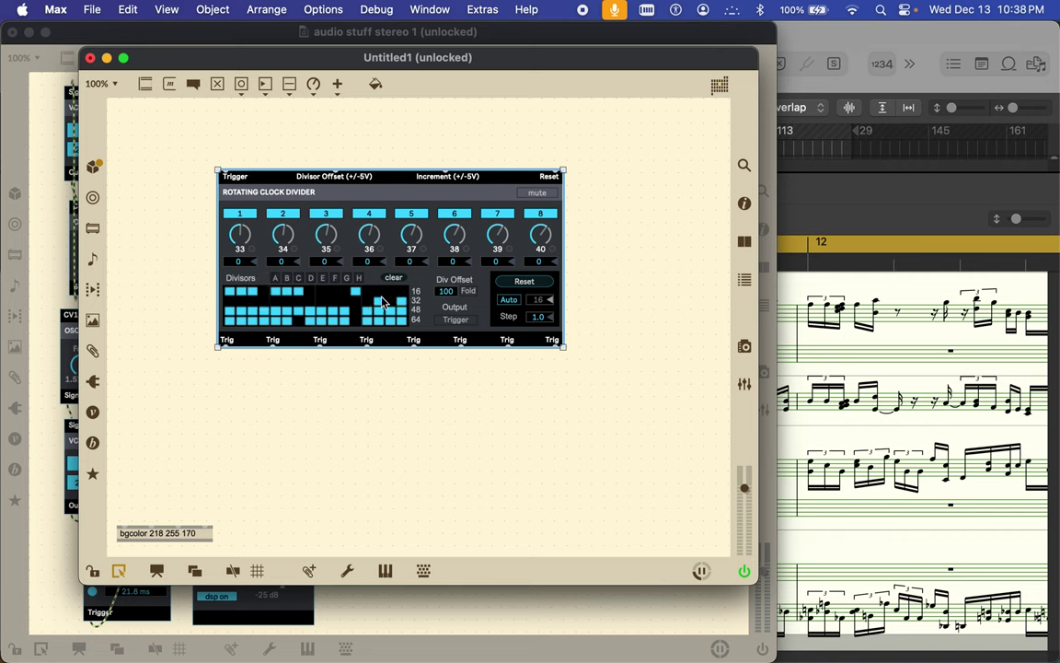
{"action": "left_click", "coordinate": [394, 321]}
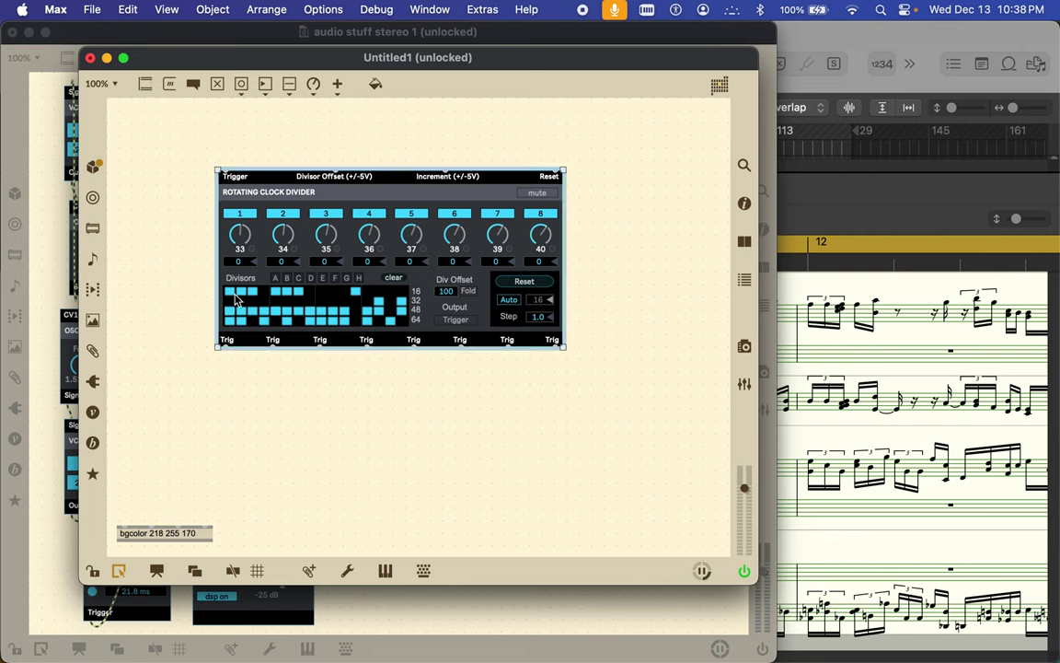
{"action": "left_click", "coordinate": [238, 295]}
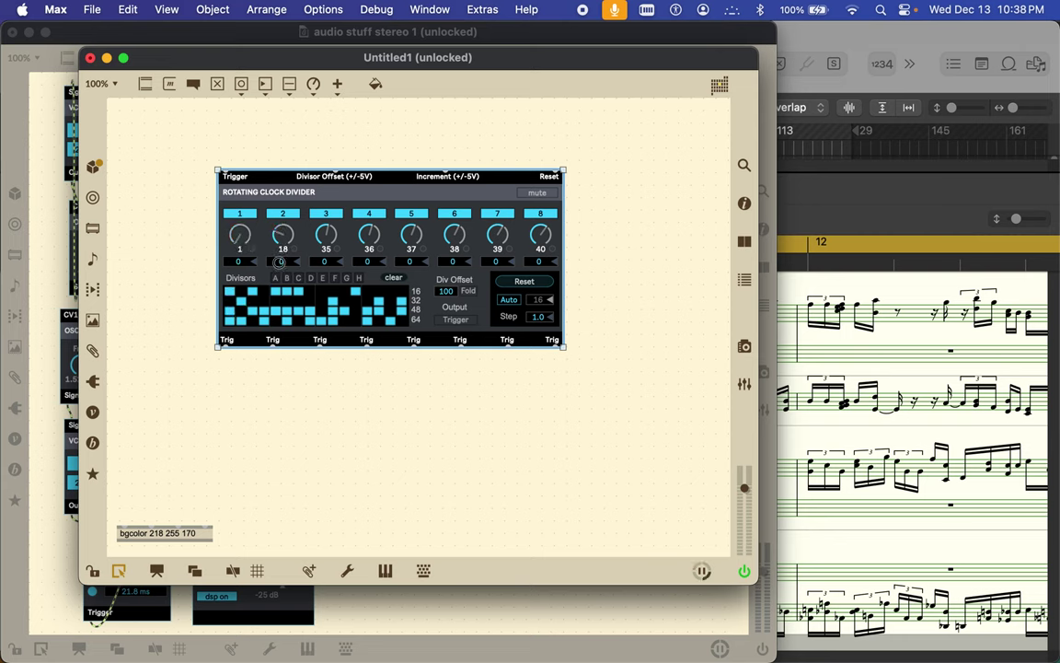
- Set channel 2's divisor to 20 and channel 3's to 42, and the values beneath channels 1 to 7 to 4, 7, 2, 0, 4, 3, 5
{"action": "left_click_drag", "start_coordinate": [274, 251], "coordinate": [263, 233]}
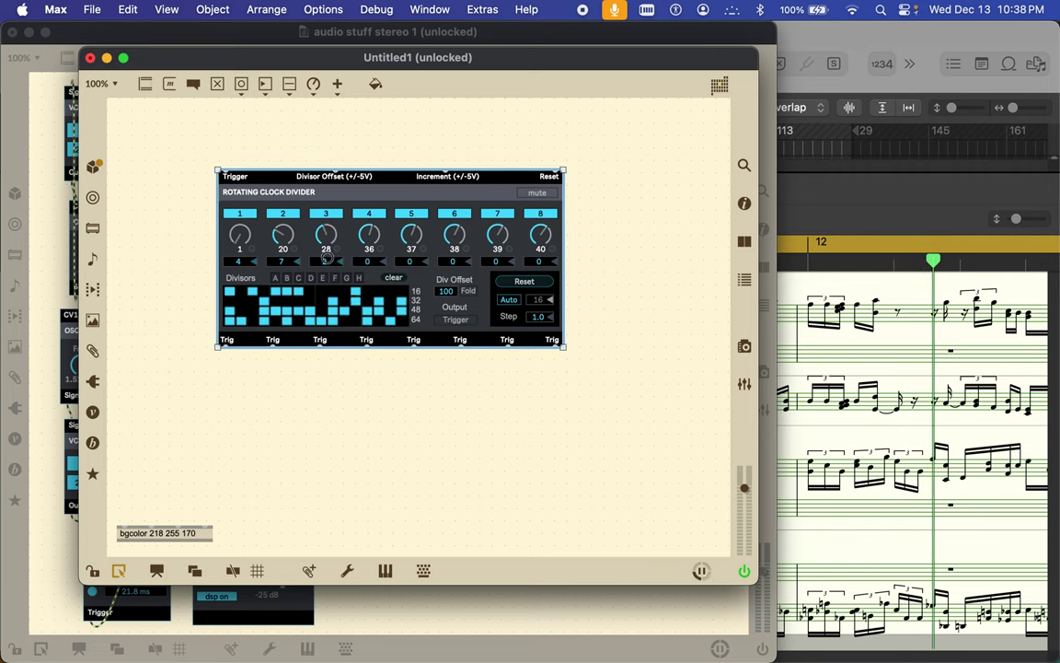
{"action": "left_click_drag", "start_coordinate": [327, 241], "coordinate": [300, 219]}
{"action": "left_click_drag", "start_coordinate": [417, 264], "coordinate": [411, 242]}
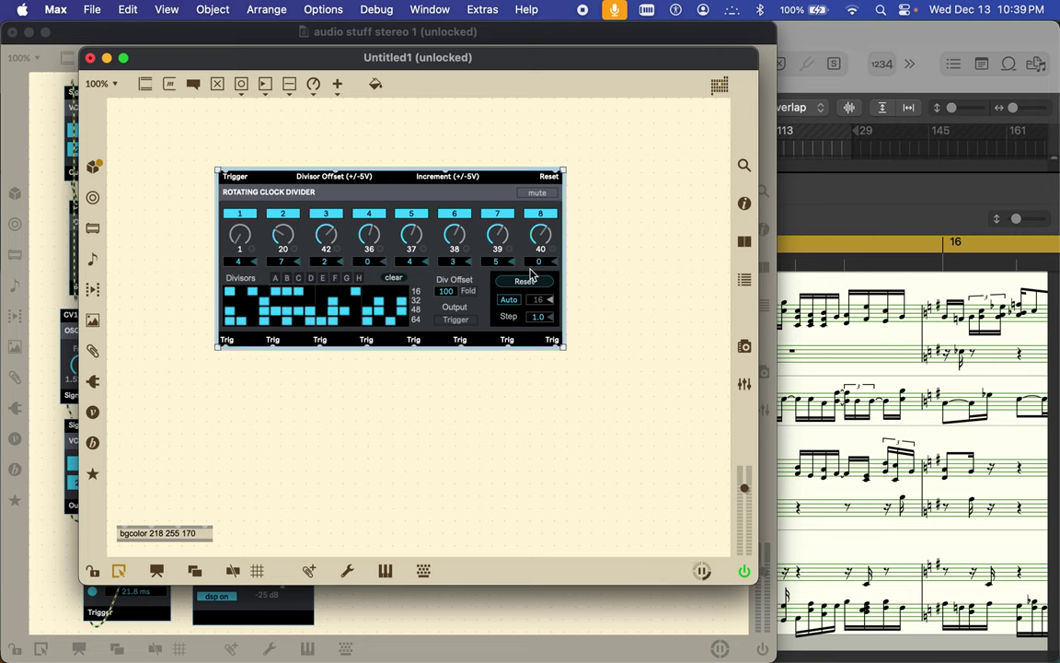
- Set the clock divider's automatic reset to 64 and its step to 1.3
{"action": "left_click", "coordinate": [540, 263]}
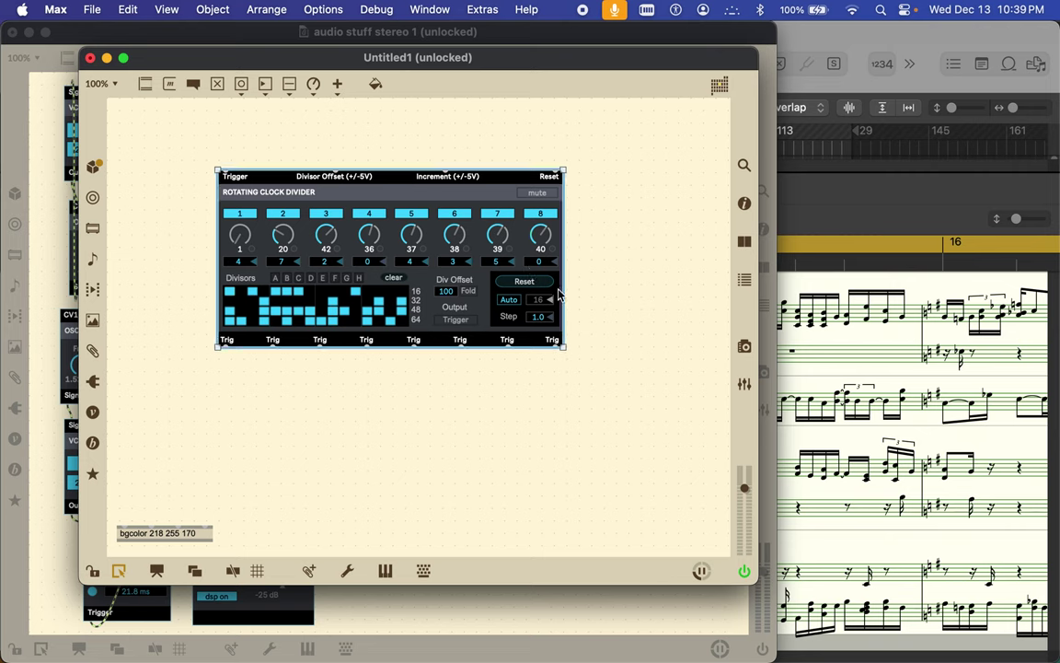
{"action": "mouse_move", "coordinate": [548, 305]}
{"action": "left_mouse_down"}
{"action": "mouse_move", "coordinate": [547, 265]}
{"action": "mouse_move", "coordinate": [542, 307]}
{"action": "left_mouse_up"}
{"action": "left_click_drag", "start_coordinate": [537, 316], "coordinate": [537, 310]}
- Move the new patcher's window aside to uncover the stereo patch, and select Metonomic Pulse among the BEAP sequencer modules
{"action": "left_click", "coordinate": [92, 443]}
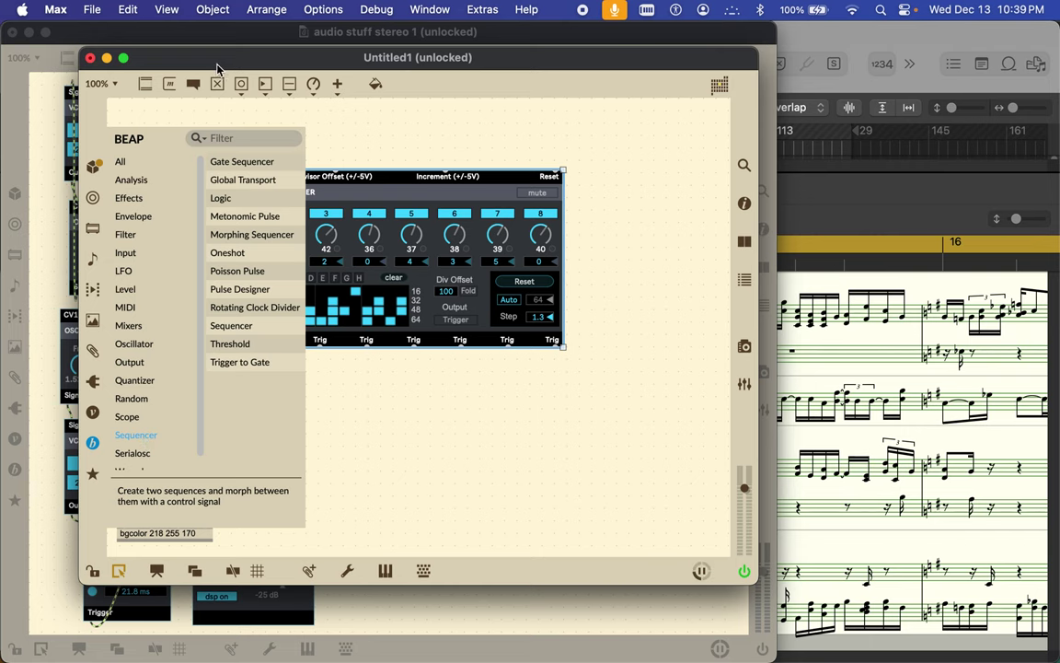
{"action": "left_click_drag", "start_coordinate": [223, 59], "coordinate": [616, 72]}
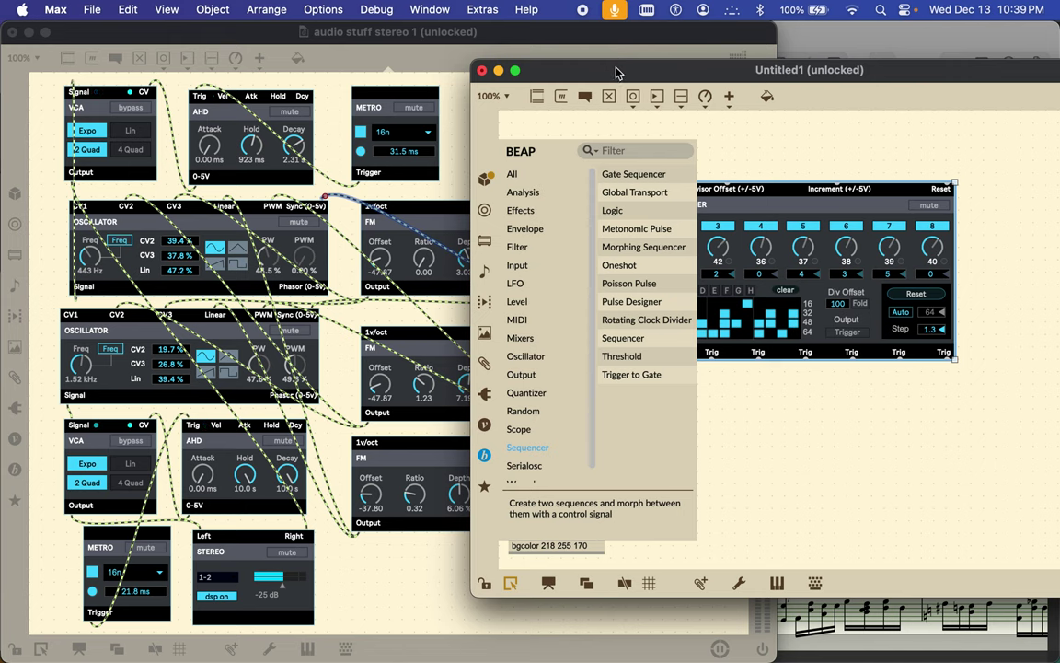
{"action": "left_click", "coordinate": [657, 230]}
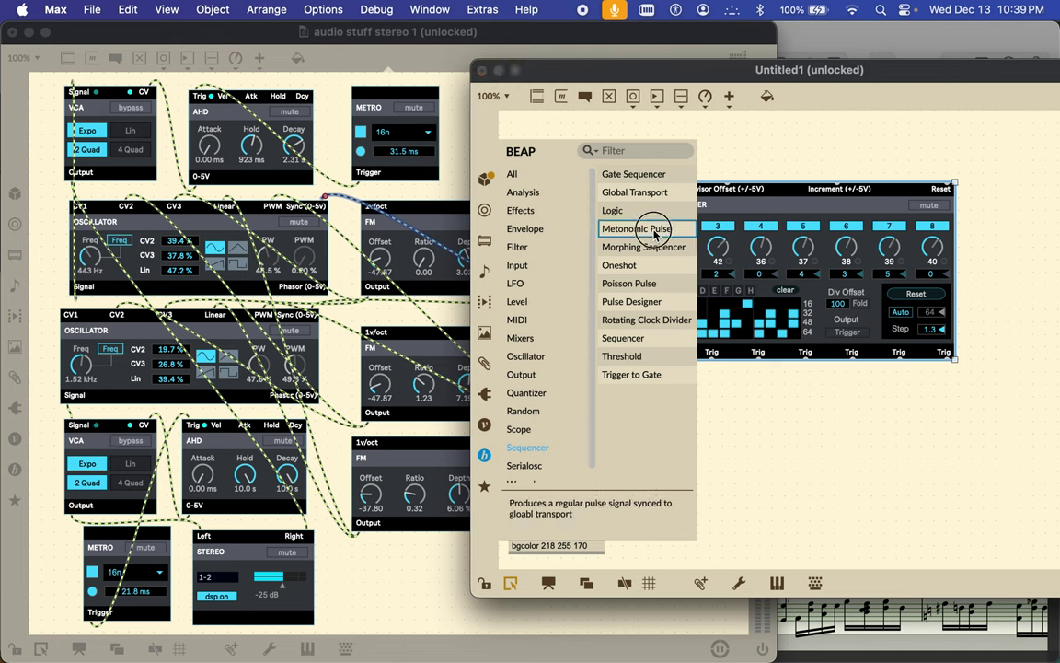
{"action": "left_click", "coordinate": [775, 431]}
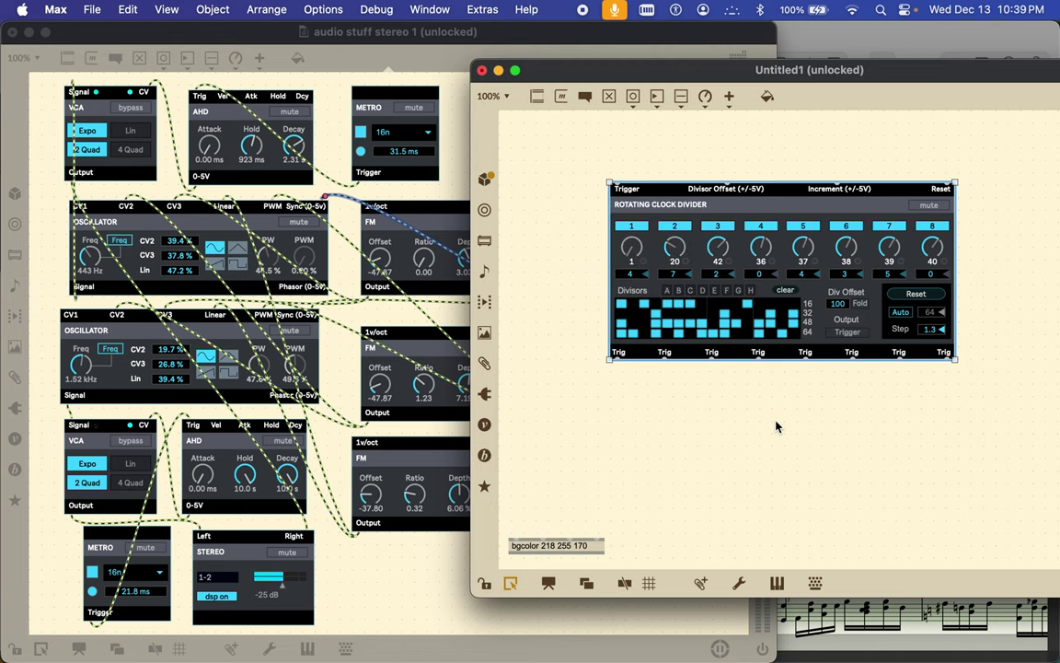
- Add the Metonomic Pulse module to the new patcher and place it above and to the left of the Rotating Clock Divider
{"action": "left_click", "coordinate": [484, 455]}
{"action": "left_click", "coordinate": [619, 230]}
{"action": "left_click_drag", "start_coordinate": [619, 231], "coordinate": [848, 354]}
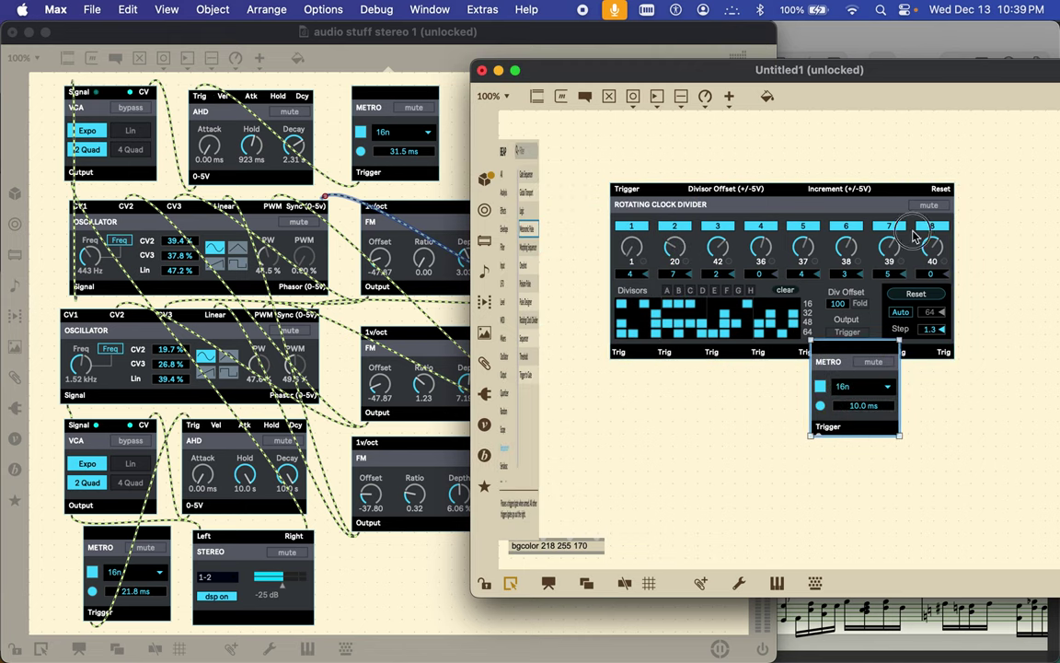
{"action": "left_click_drag", "start_coordinate": [819, 355], "coordinate": [555, 136]}
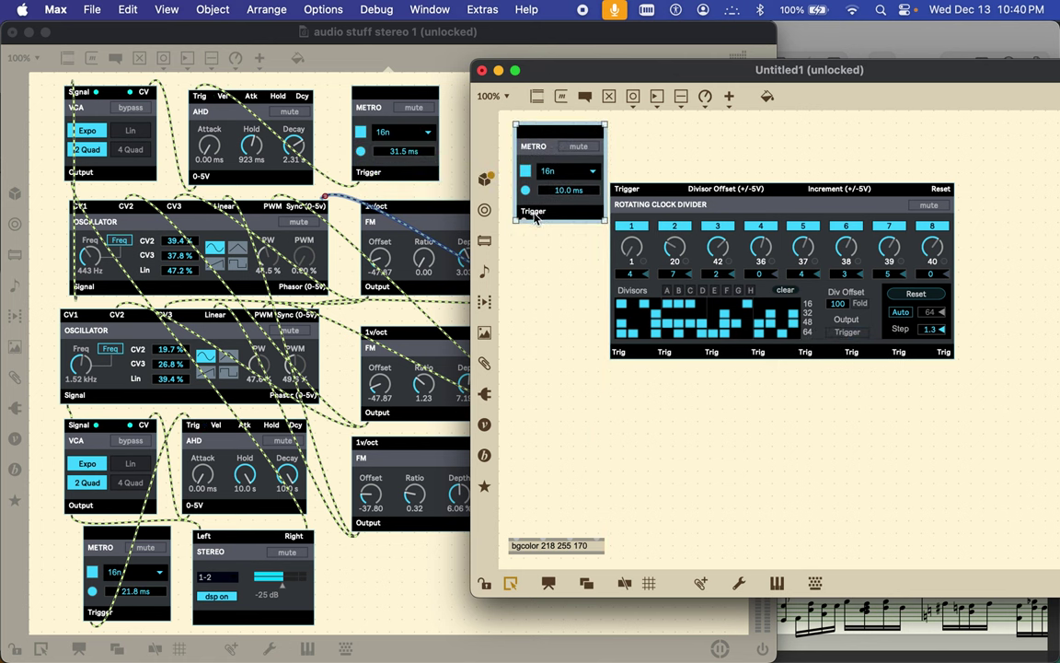
- Connect the Metro's trigger output to the Rotating Clock Divider's trigger input, and set the Metro to 8nd and 33.6 ms
{"action": "left_click_drag", "start_coordinate": [521, 219], "coordinate": [622, 188]}
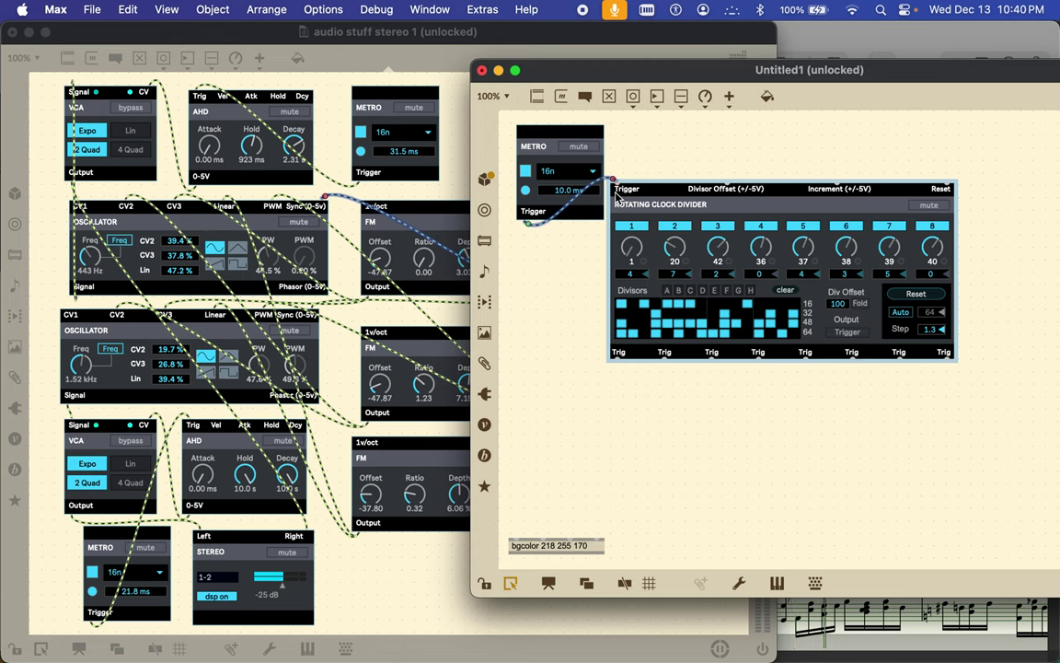
{"action": "left_click", "coordinate": [558, 191]}
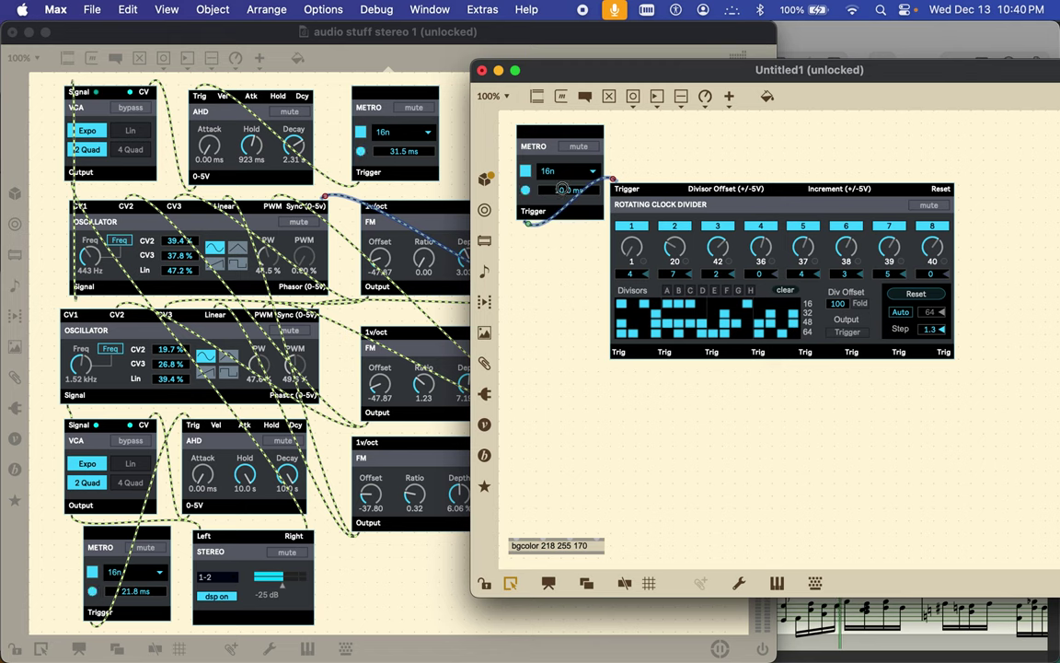
{"action": "left_click", "coordinate": [564, 174]}
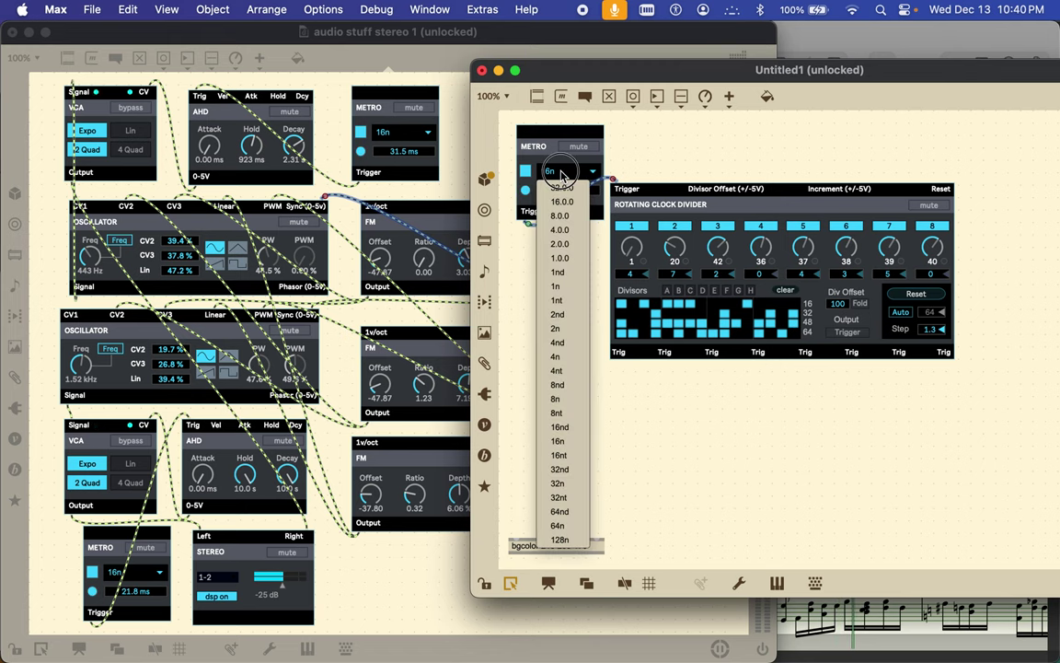
{"action": "left_click", "coordinate": [564, 262]}
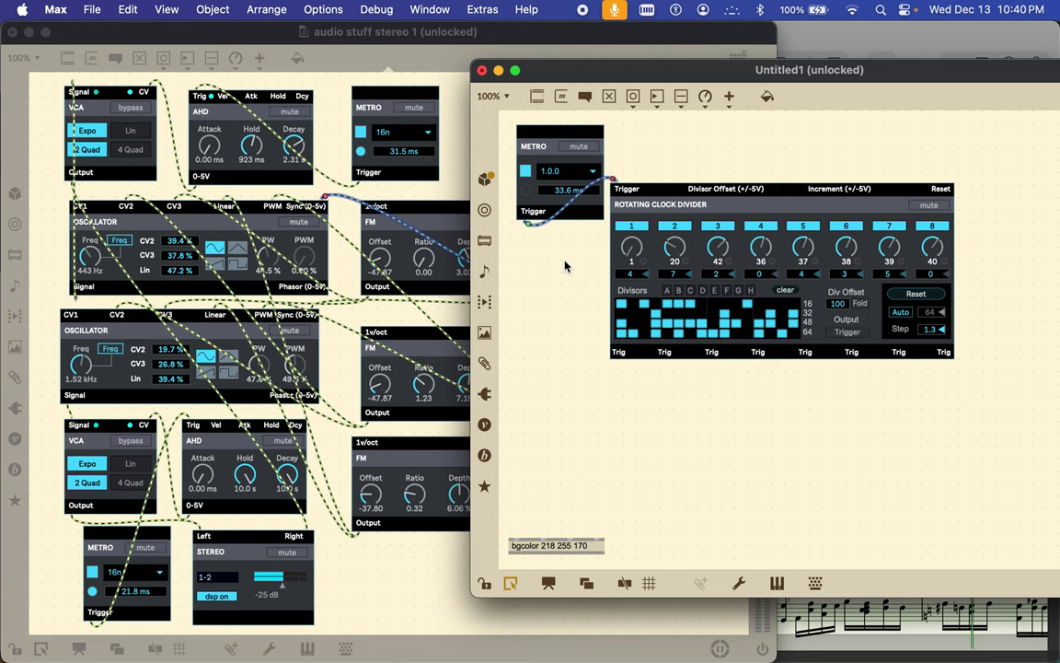
{"action": "left_click", "coordinate": [565, 175]}
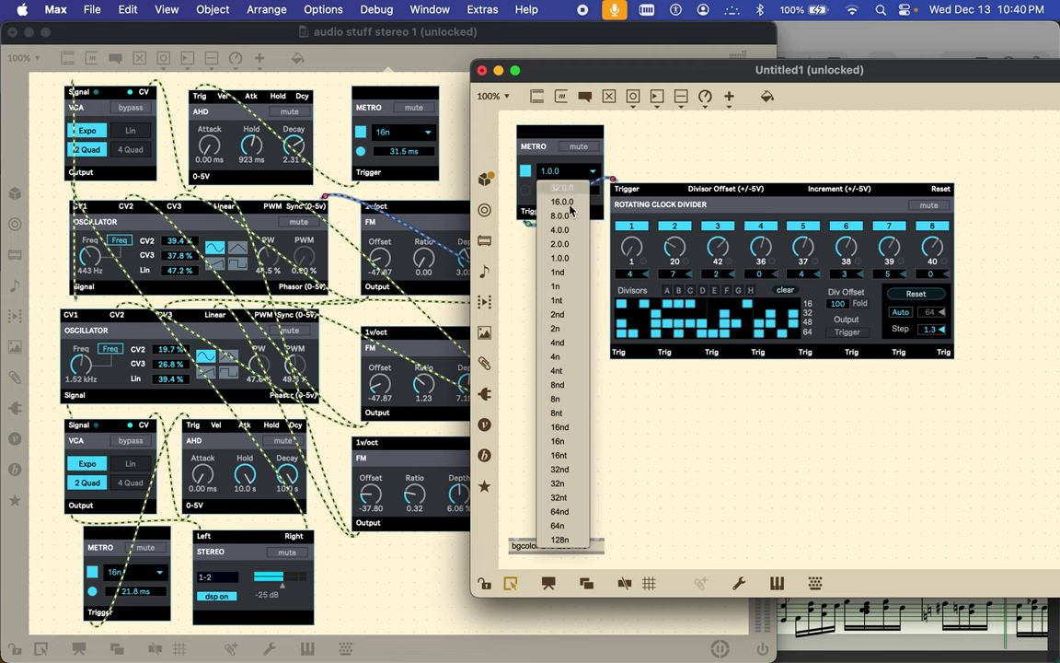
{"action": "left_click", "coordinate": [561, 384]}
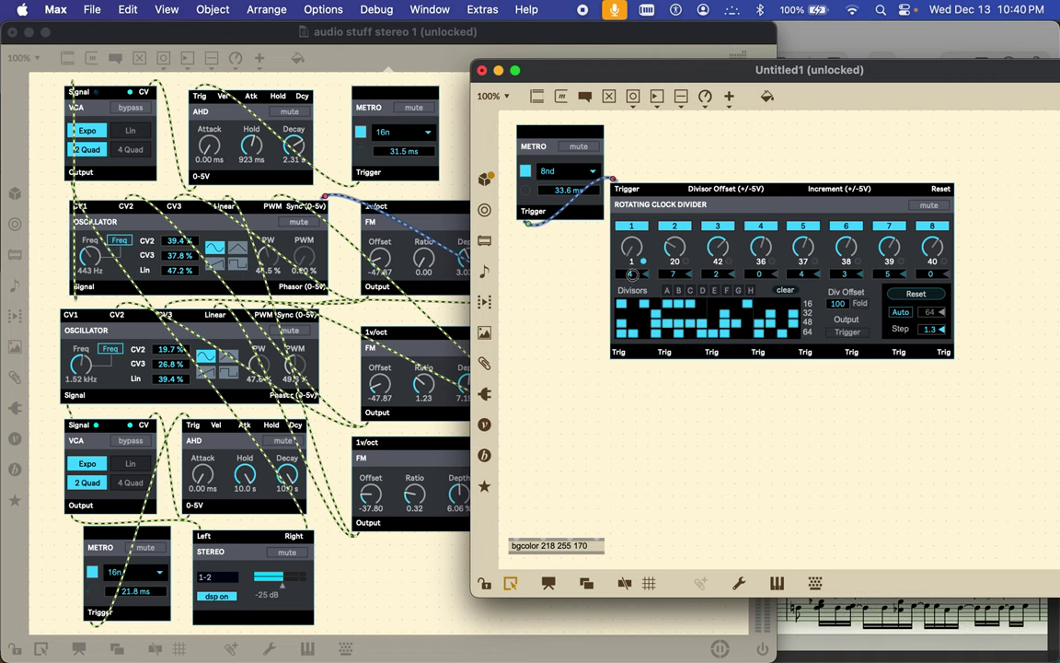
- Set the value beneath the clock divider's channel 1 to -7 and move the divider up beside the Metro
{"action": "left_click_drag", "start_coordinate": [630, 274], "coordinate": [633, 280]}
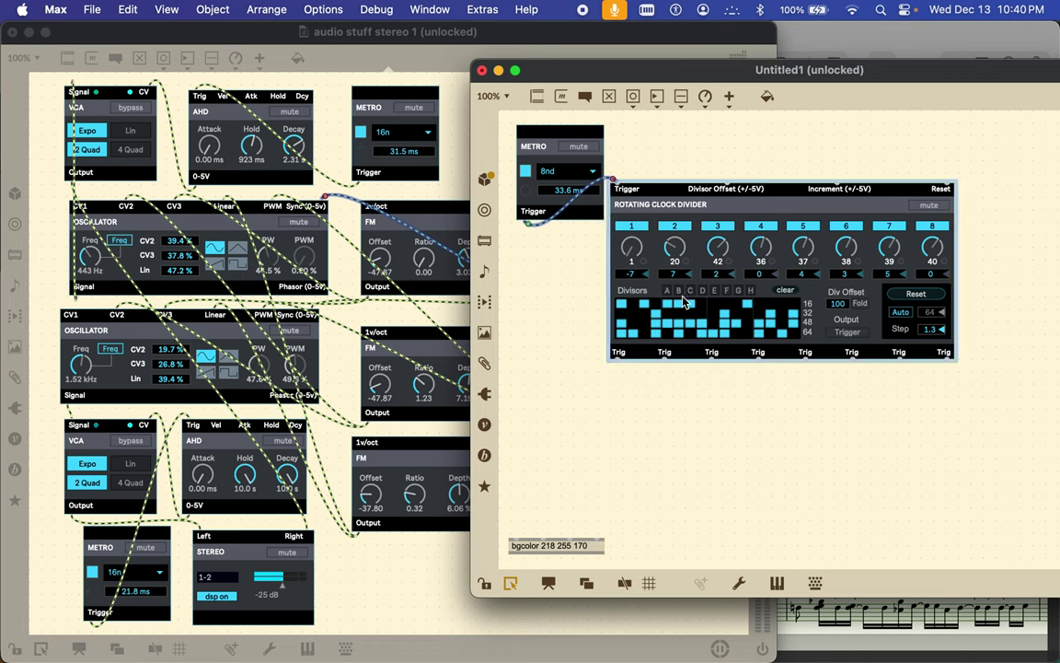
{"action": "left_click", "coordinate": [683, 302]}
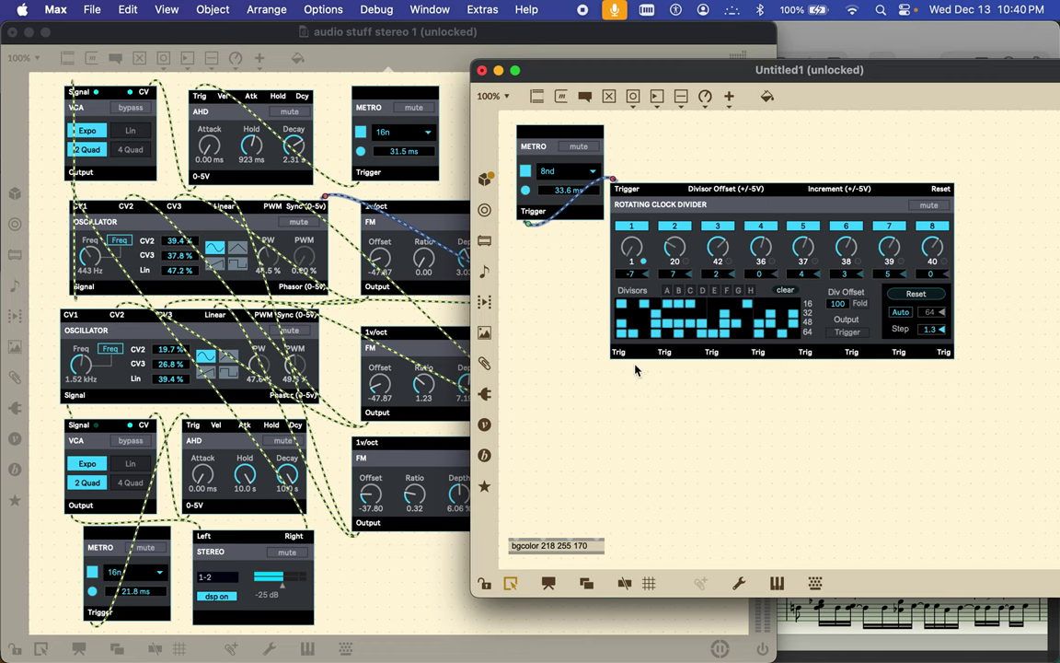
{"action": "left_click_drag", "start_coordinate": [657, 193], "coordinate": [669, 133]}
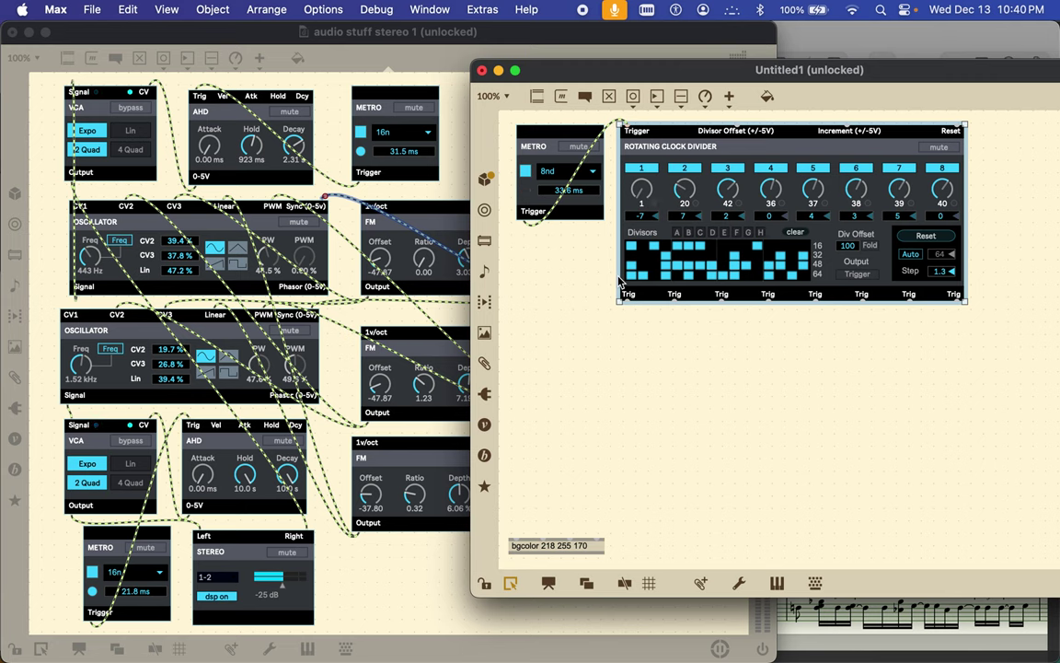
- Add the Stereo output module from BEAP to the new patcher
{"action": "left_click", "coordinate": [484, 455]}
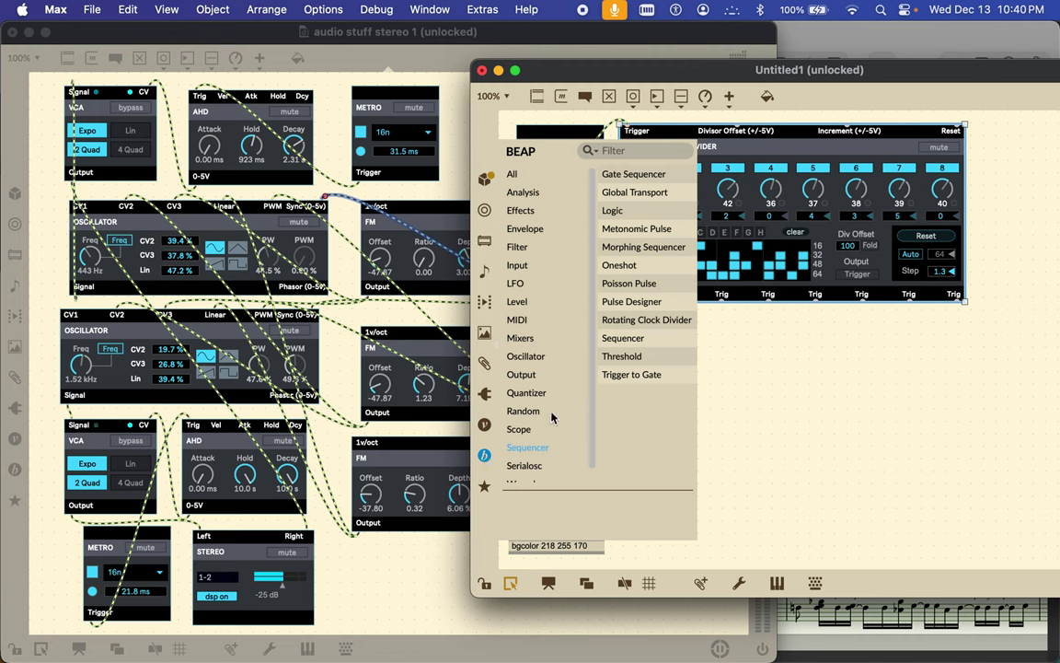
{"action": "left_click", "coordinate": [532, 376]}
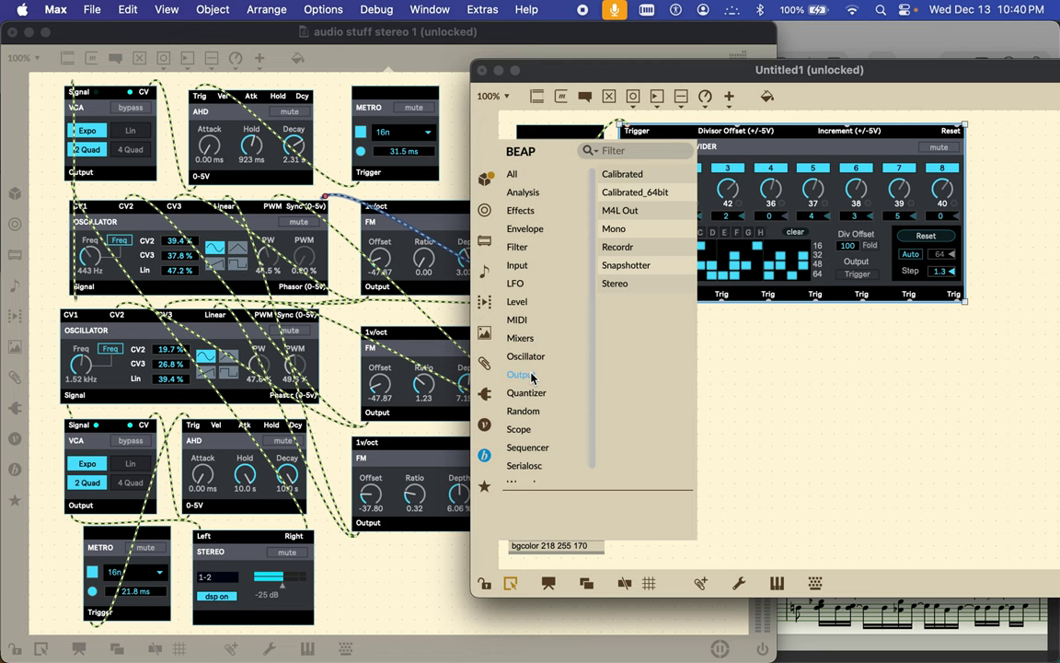
{"action": "double_click", "coordinate": [626, 284]}
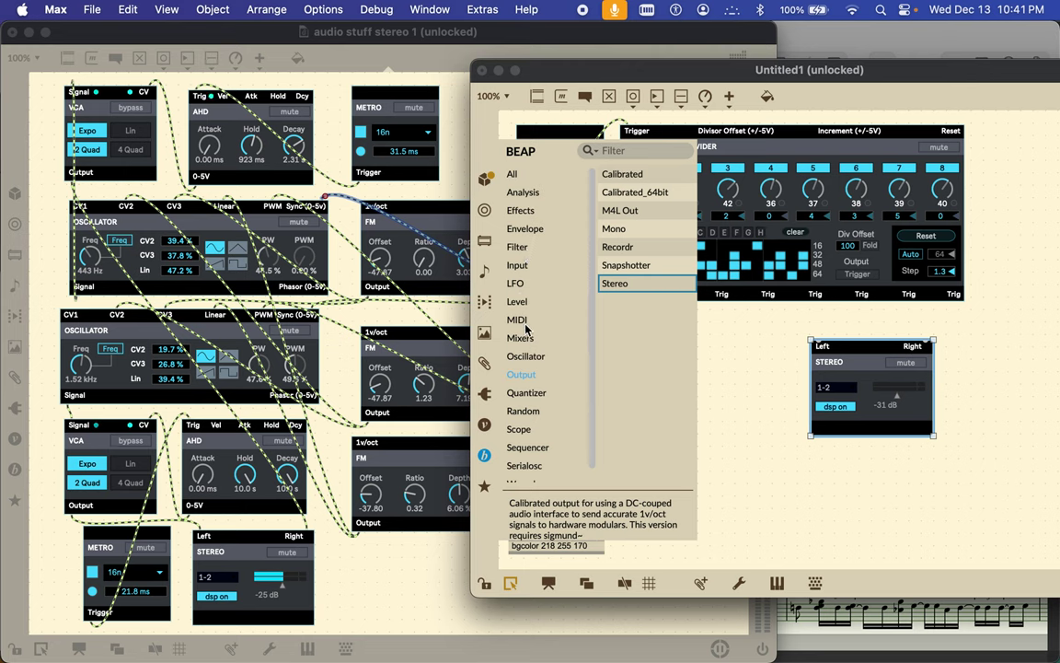
- Add the BEAP scope modules Scope, Volt Meter, GL Scope, Big Spectral and Big Scope to the patcher
{"action": "left_click", "coordinate": [521, 429]}
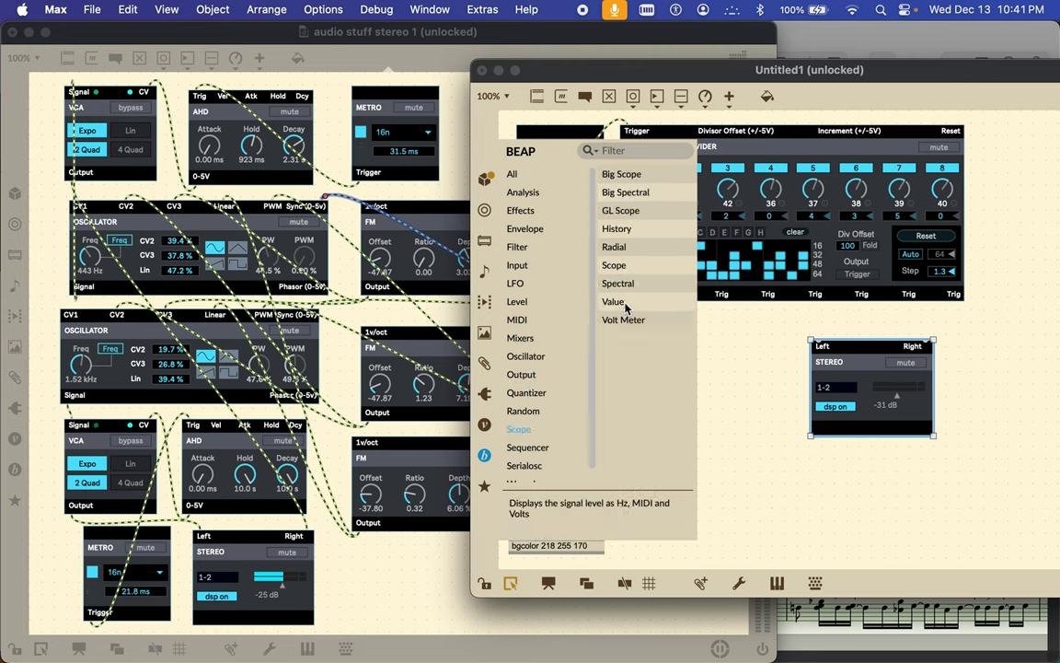
{"action": "left_click", "coordinate": [613, 266]}
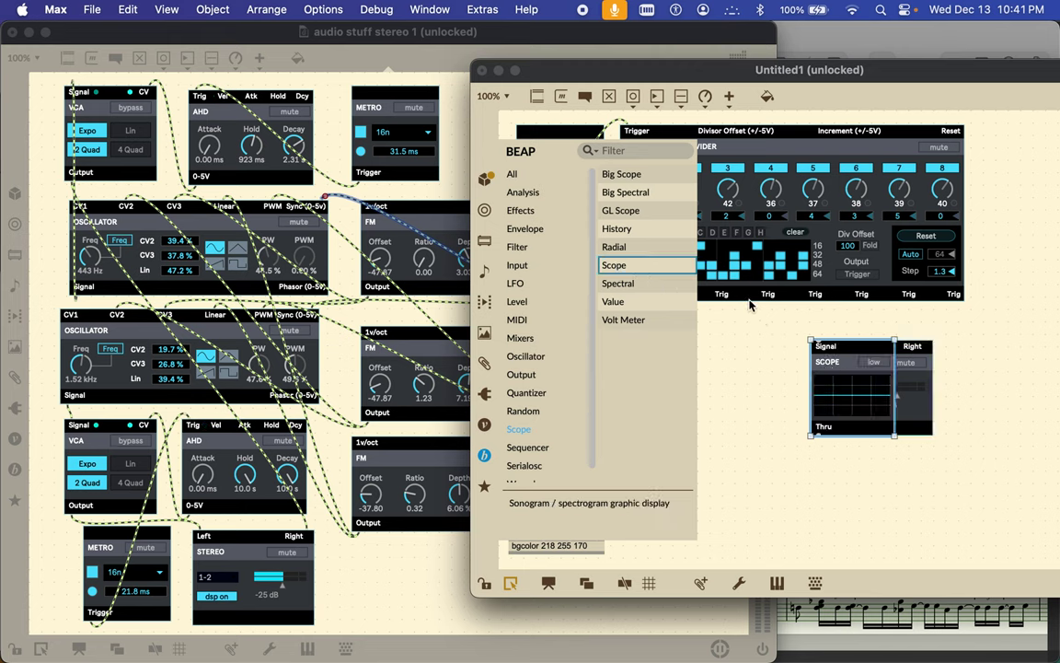
{"action": "left_click", "coordinate": [645, 320]}
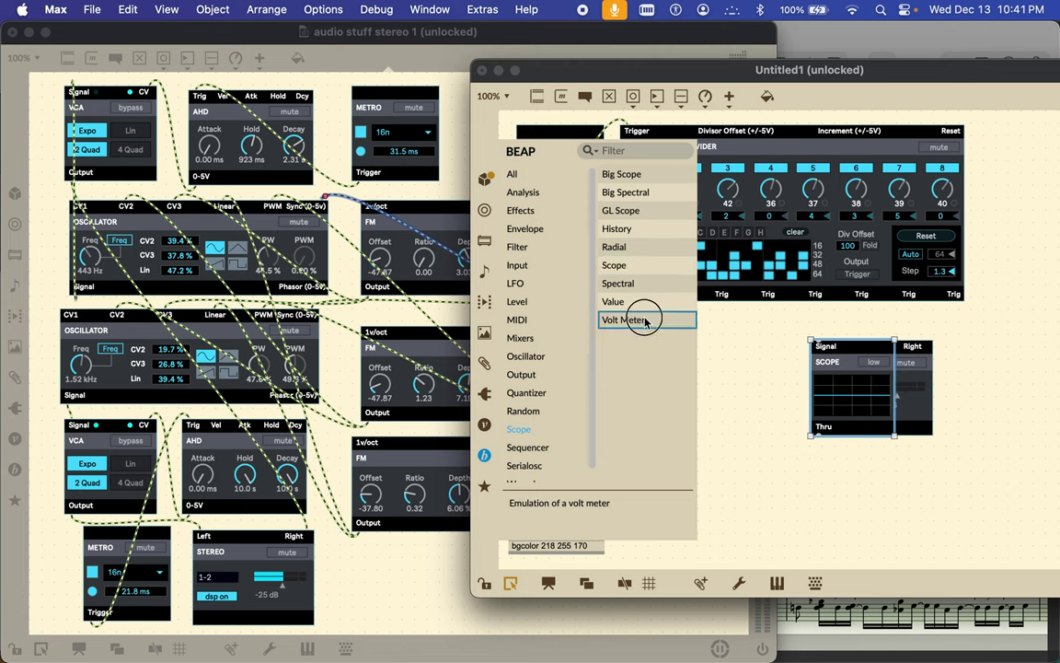
{"action": "left_click", "coordinate": [627, 210]}
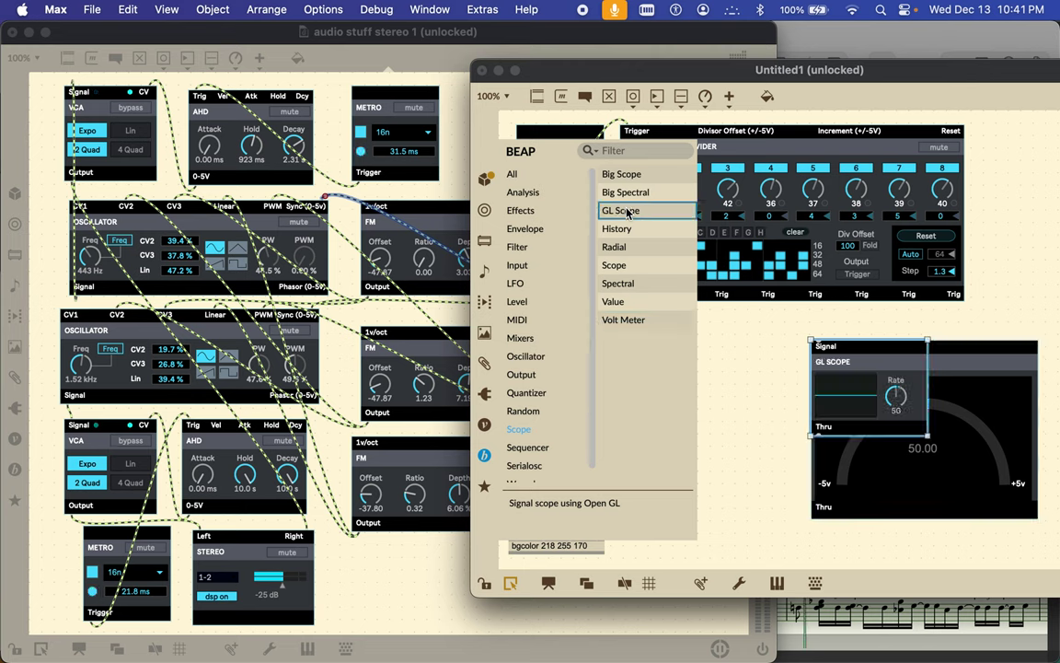
{"action": "left_click", "coordinate": [627, 192]}
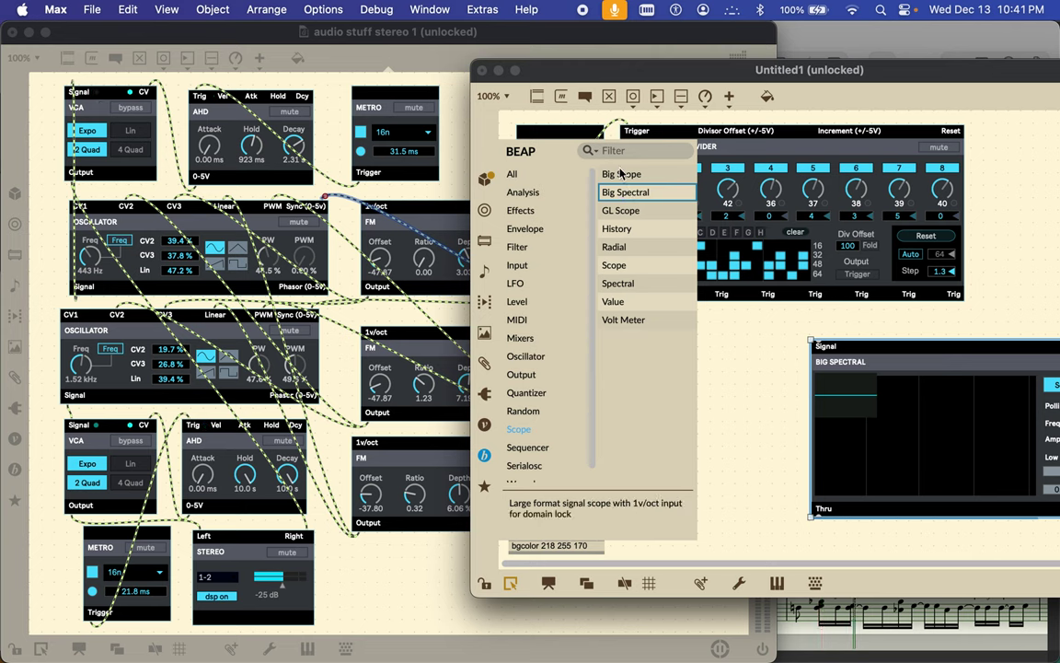
{"action": "left_click", "coordinate": [623, 175]}
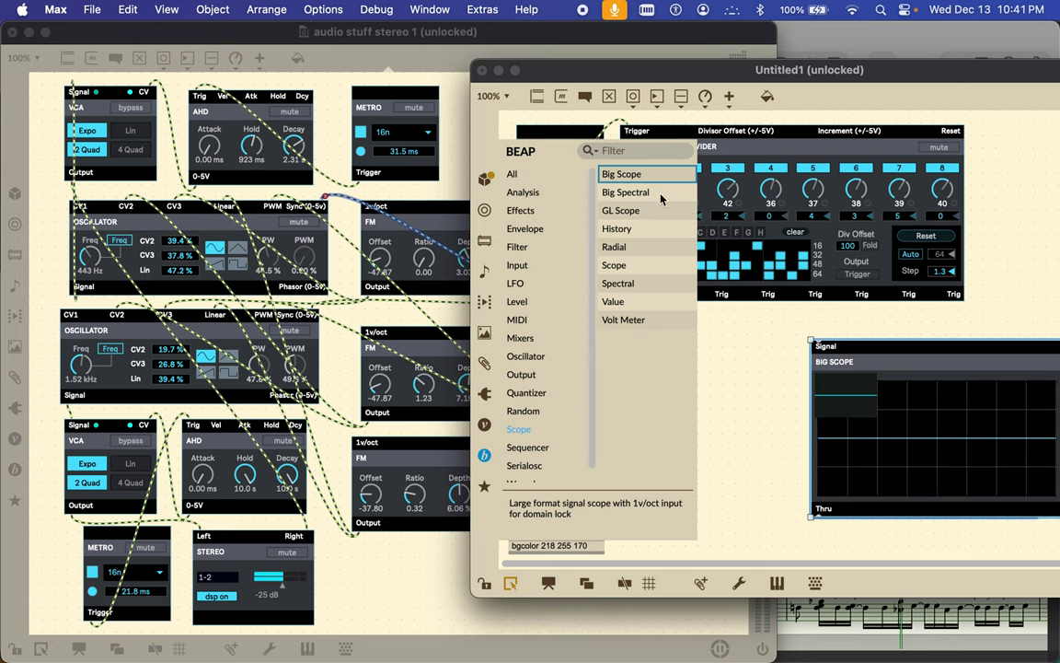
{"action": "left_click", "coordinate": [817, 318]}
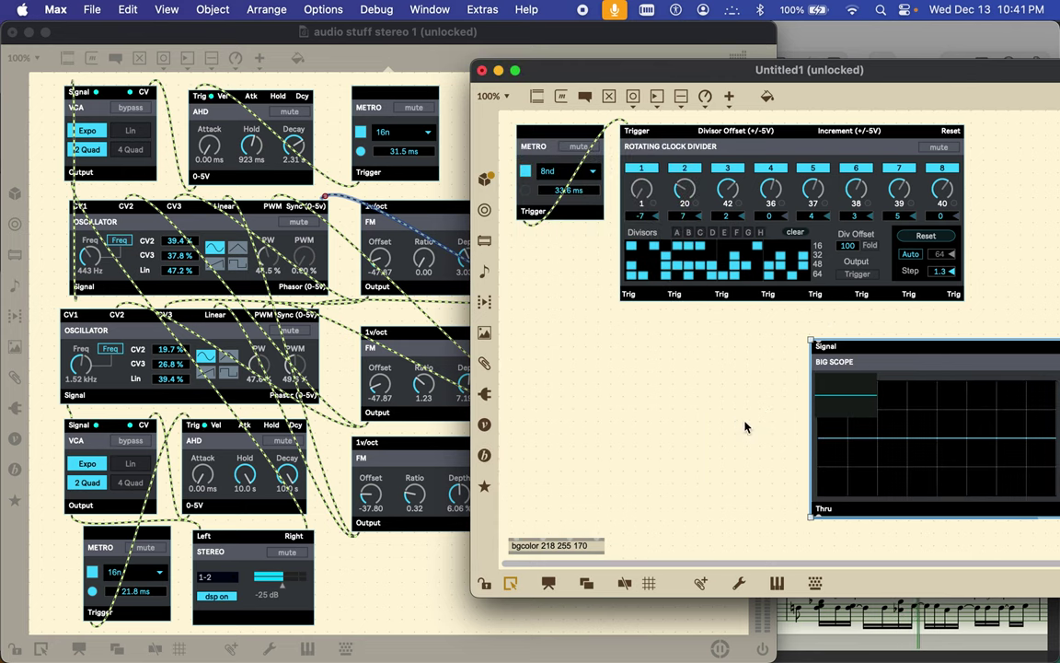
- Delete the Big Spectral, GL Scope, Volt Meter, Stereo and Scope modules, and place the Big Scope beneath the Rotating Clock Divider
{"action": "left_click_drag", "start_coordinate": [908, 346], "coordinate": [590, 351]}
{"action": "left_click", "coordinate": [902, 357]}
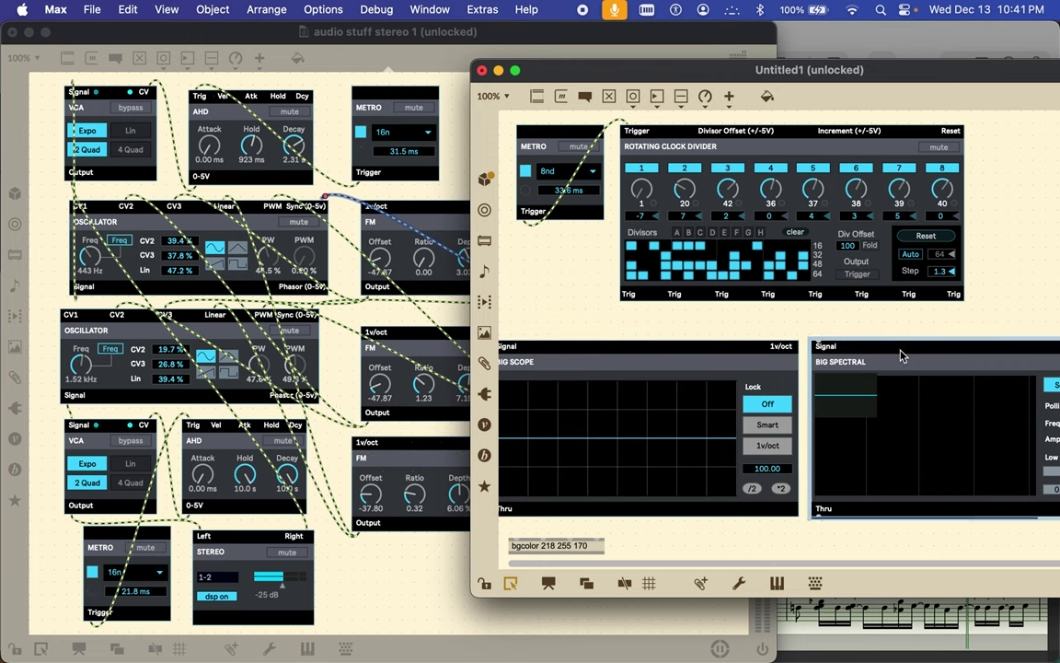
{"action": "key", "text": "BackSpace"}
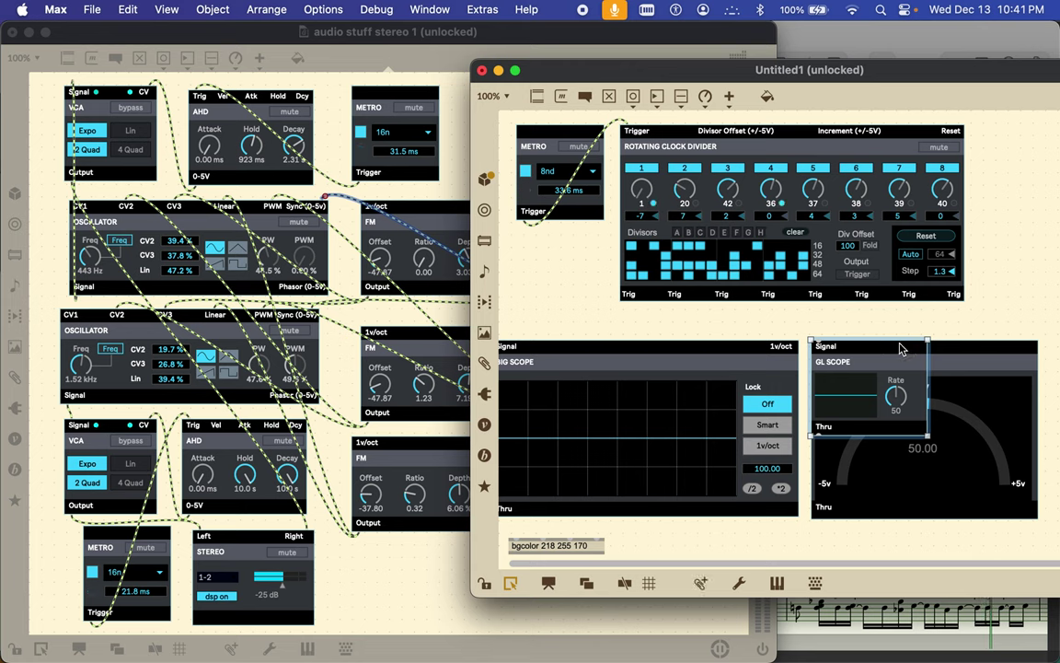
{"action": "key", "text": "BackSpace"}
{"action": "left_click", "coordinate": [901, 348]}
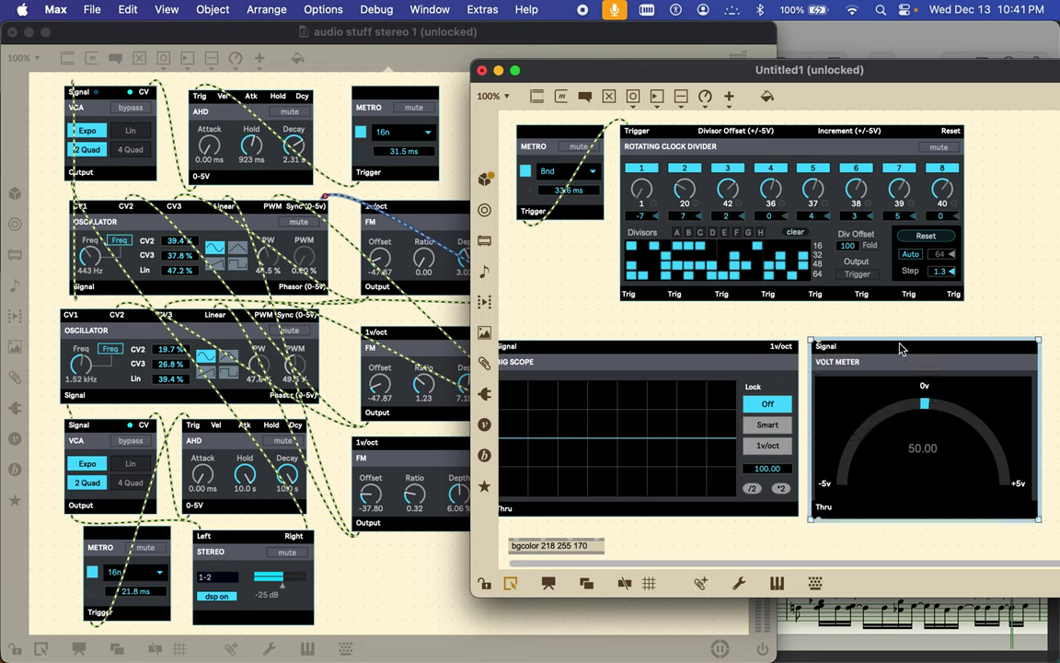
{"action": "key", "text": "BackSpace"}
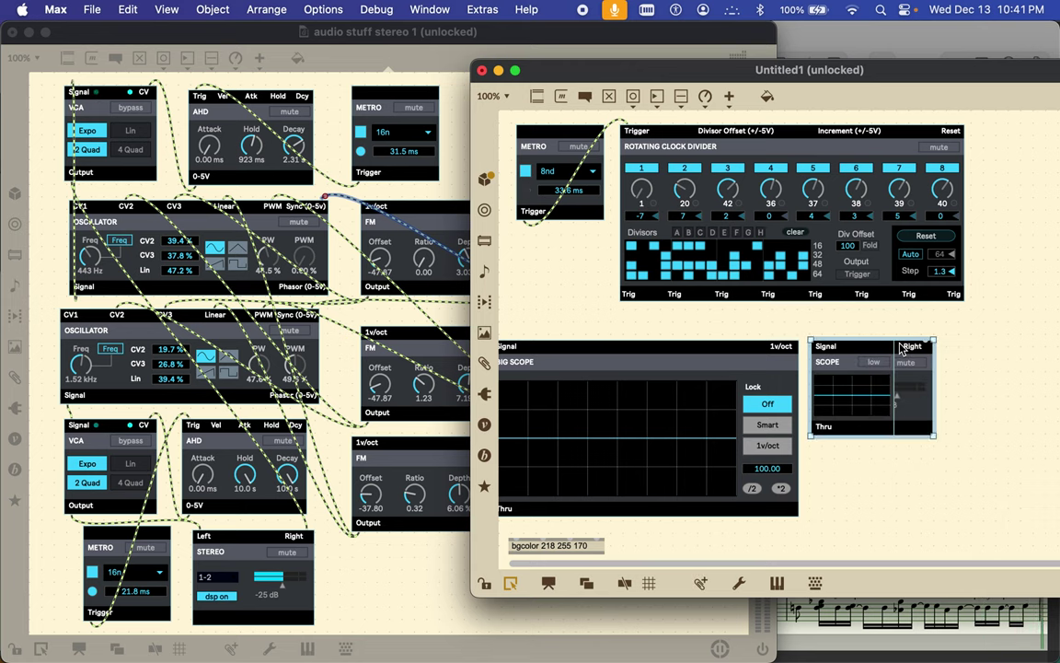
{"action": "left_click", "coordinate": [881, 349]}
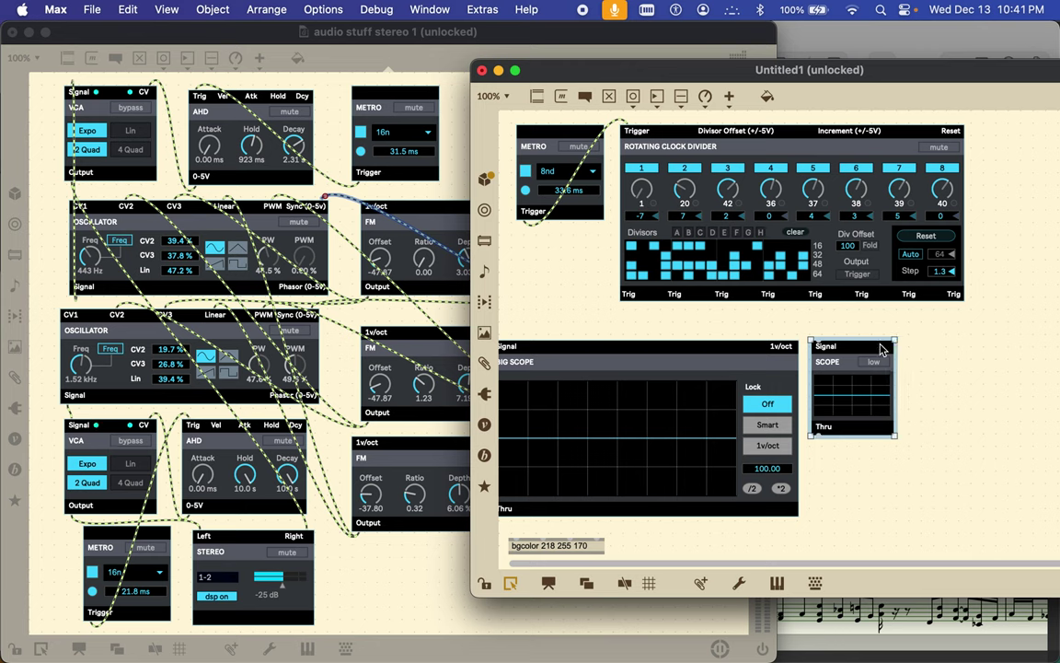
{"action": "key", "text": "BackSpace"}
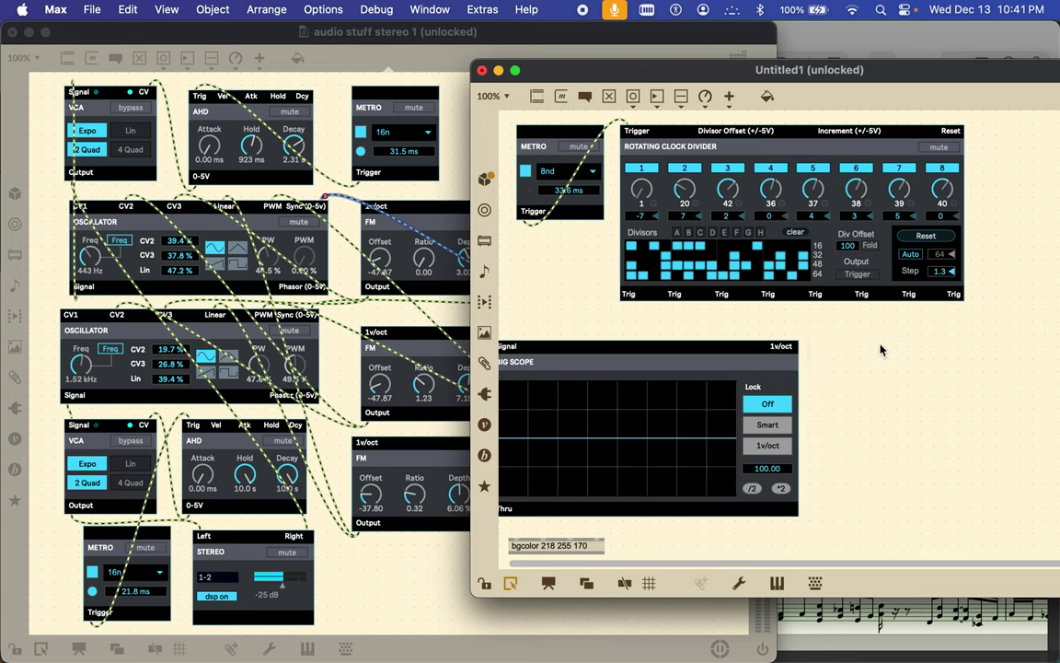
{"action": "left_click_drag", "start_coordinate": [721, 346], "coordinate": [906, 366]}
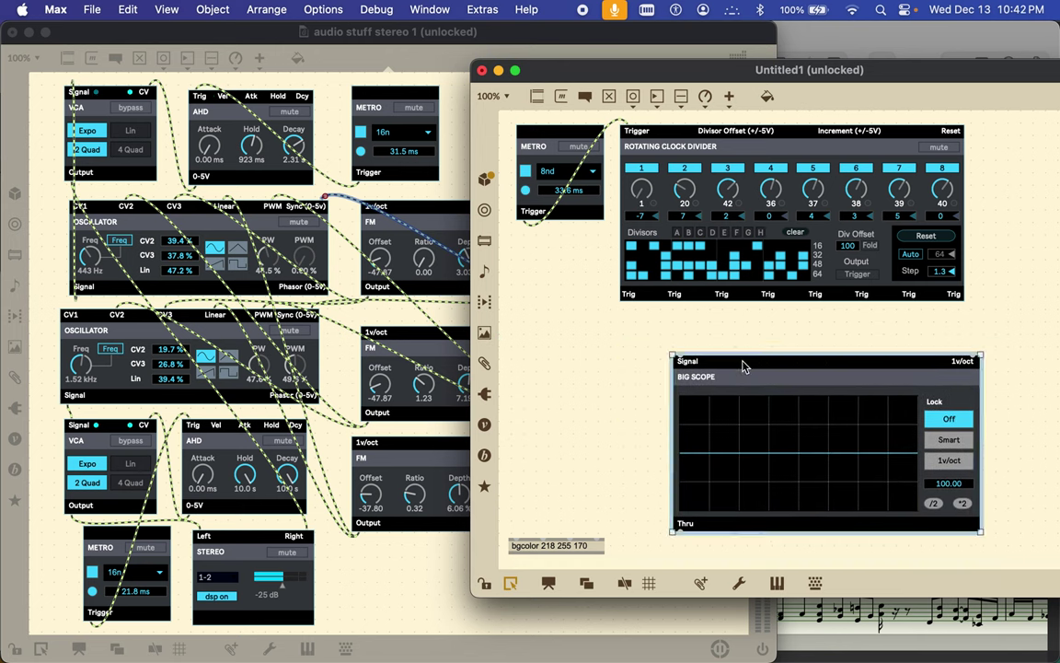
- Add two overlapping BEAP Keyboard input modules and move one of them just below the Rotating Clock Divider
{"action": "right_click", "coordinate": [485, 456]}
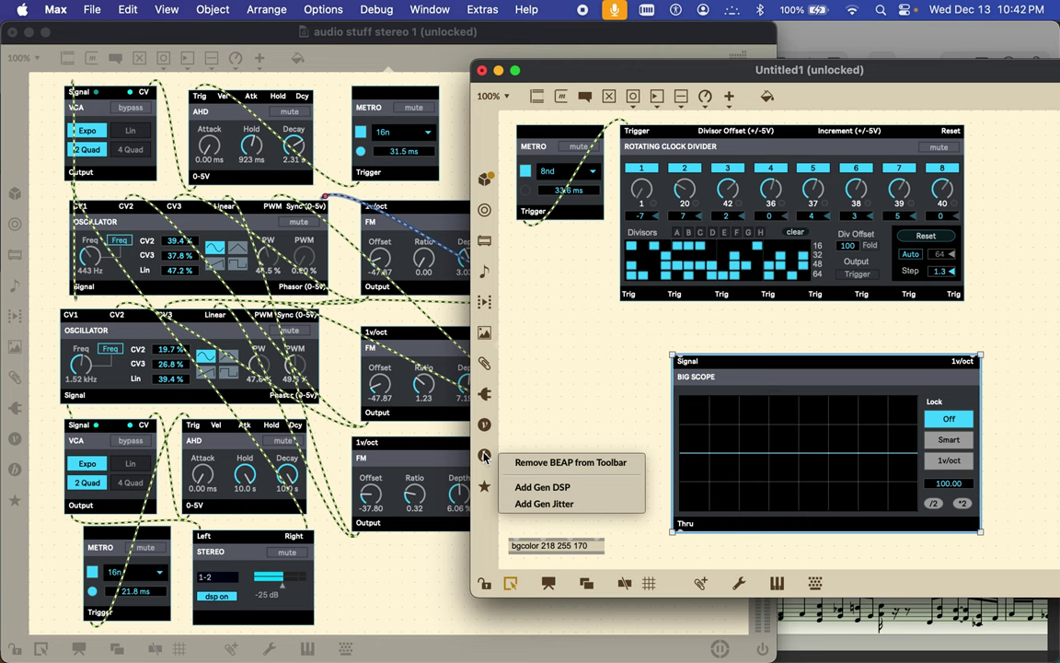
{"action": "left_click", "coordinate": [485, 455]}
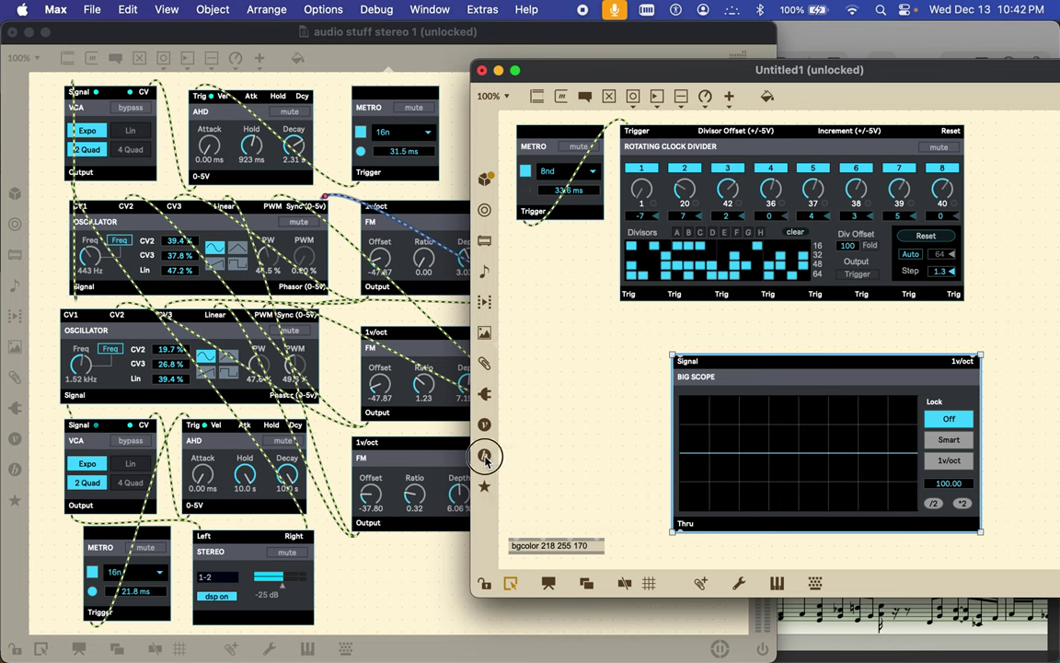
{"action": "left_click", "coordinate": [485, 456]}
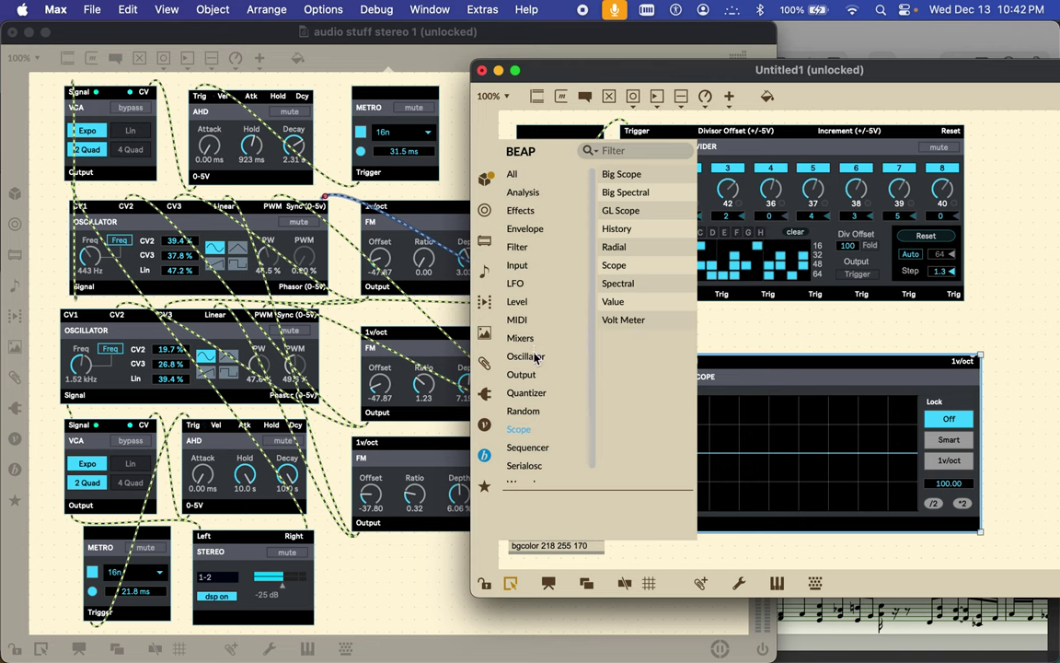
{"action": "left_click", "coordinate": [523, 266]}
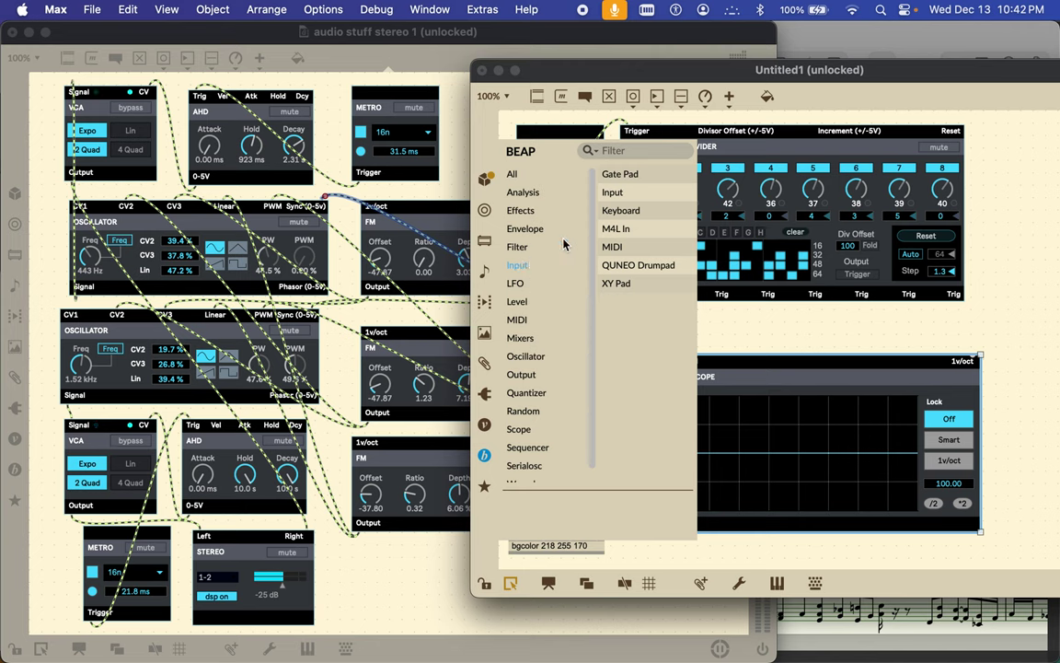
{"action": "double_click", "coordinate": [637, 210]}
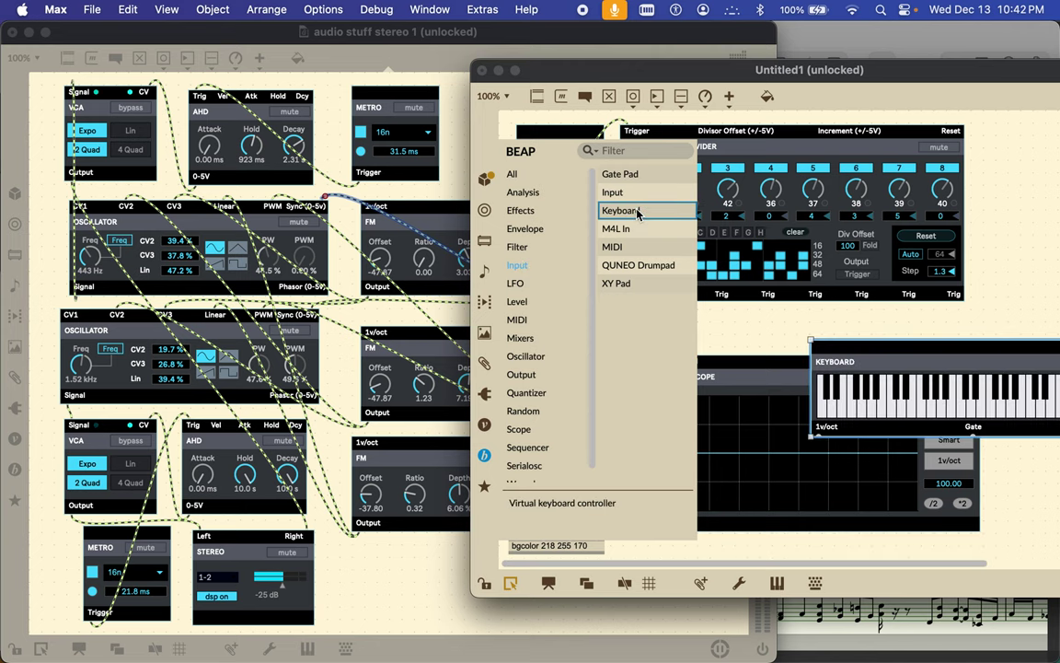
{"action": "left_click", "coordinate": [840, 351]}
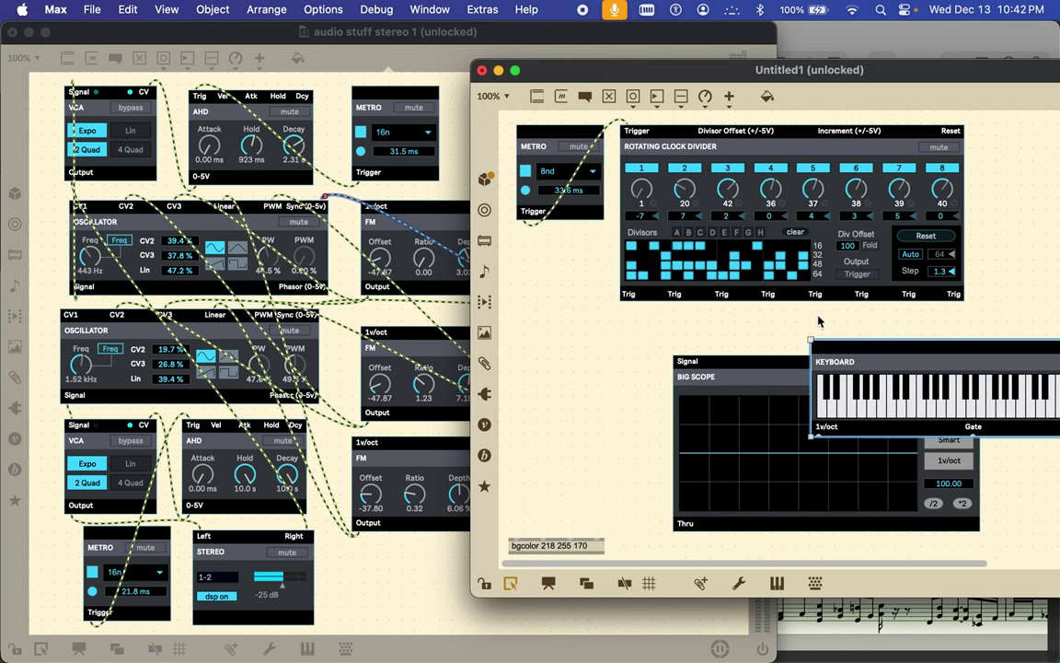
{"action": "left_click_drag", "start_coordinate": [833, 346], "coordinate": [555, 324]}
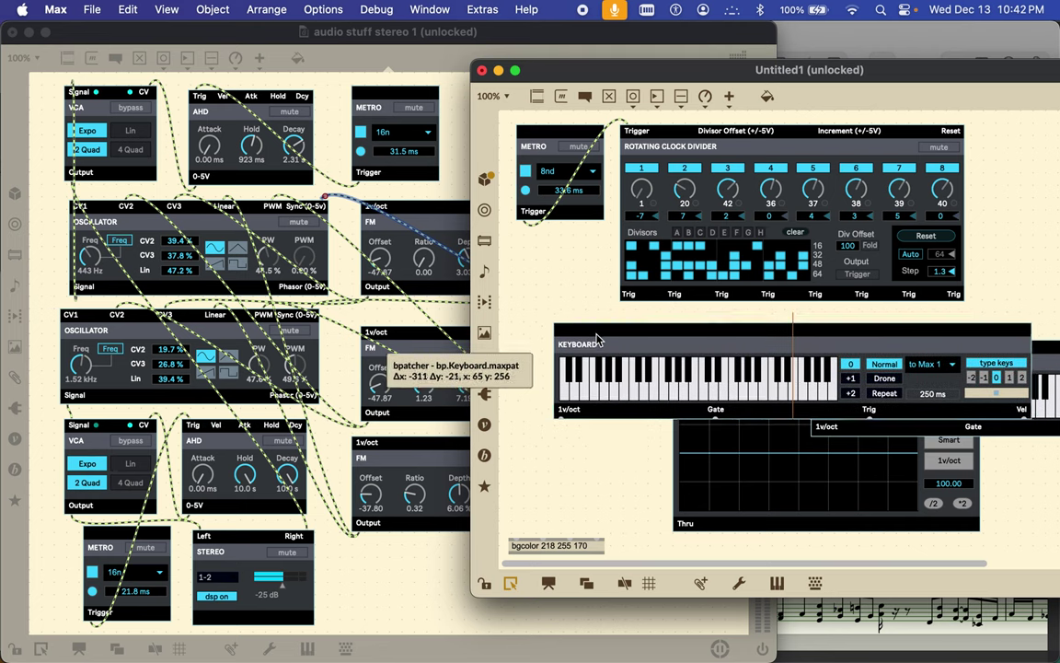
- Open the help patch of the Keyboard module, hide its documentation pane and unlock it for editing
{"action": "left_click_drag", "start_coordinate": [656, 70], "coordinate": [237, 73]}
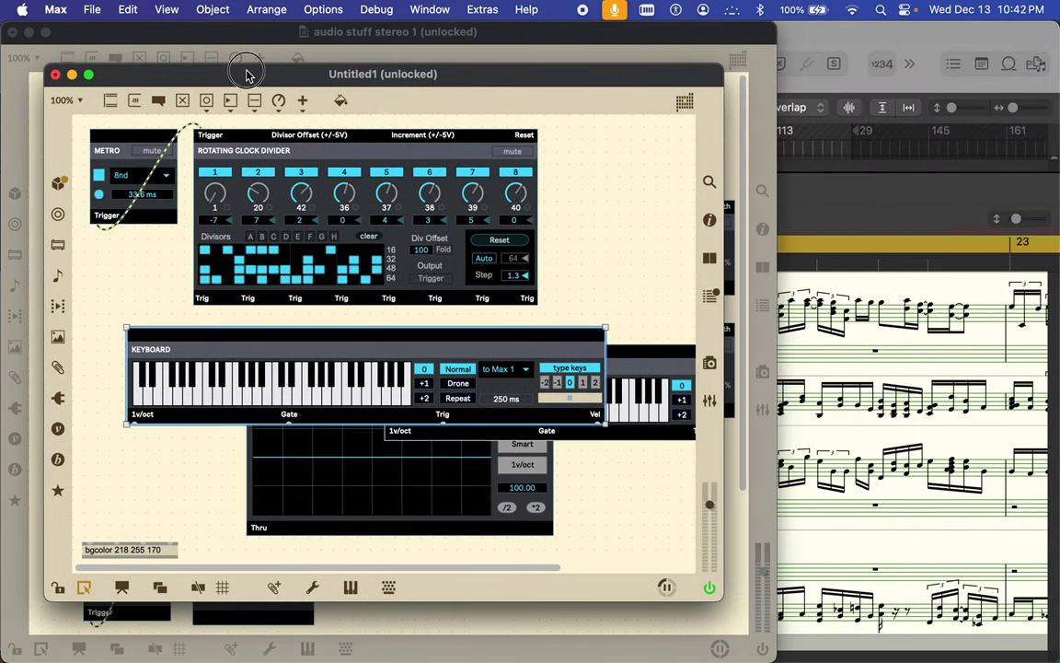
{"action": "right_click", "coordinate": [271, 343]}
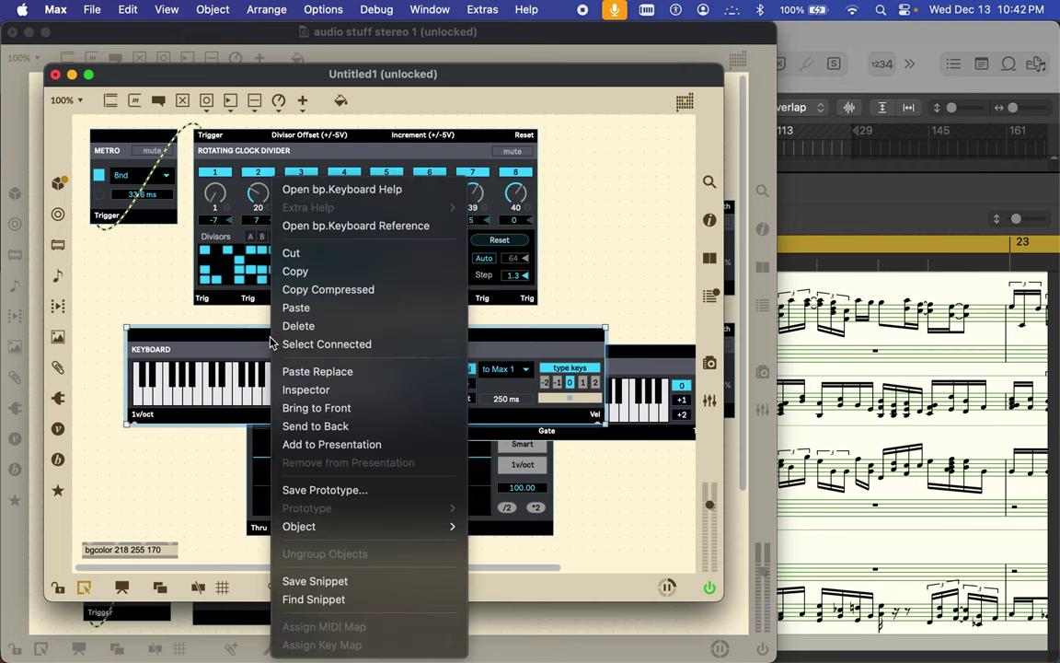
{"action": "left_click", "coordinate": [347, 190]}
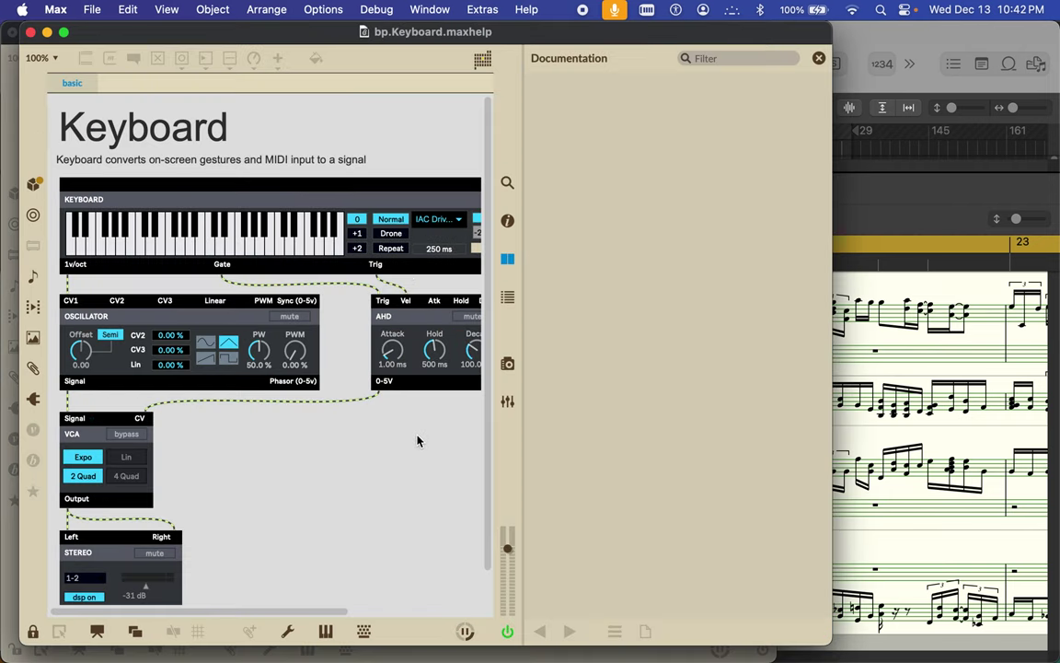
{"action": "left_click", "coordinate": [507, 259]}
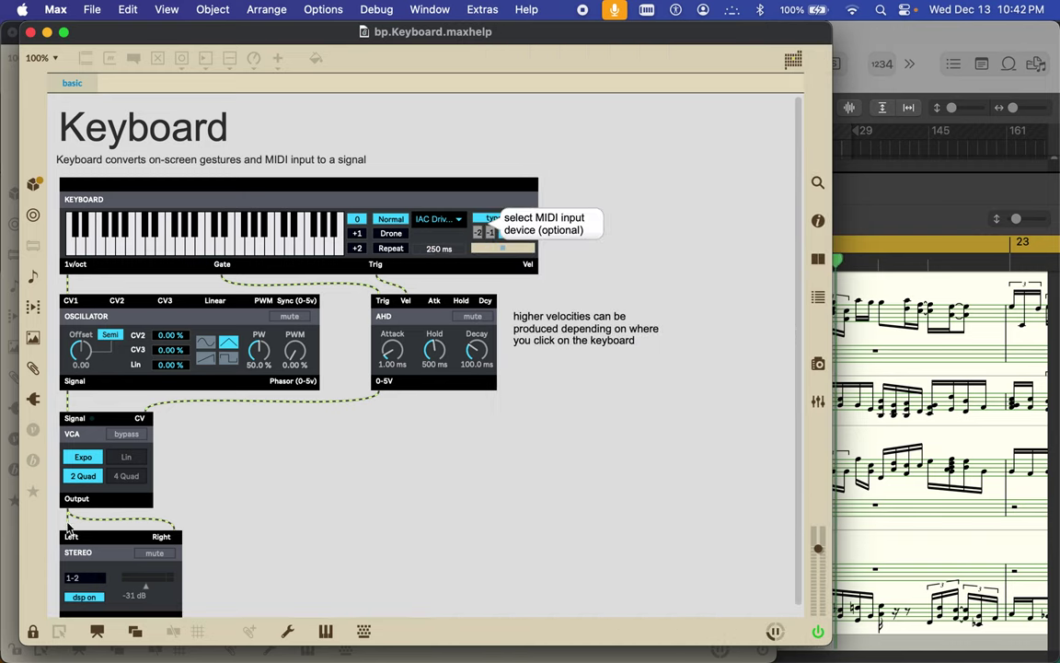
{"action": "left_click", "coordinate": [32, 632]}
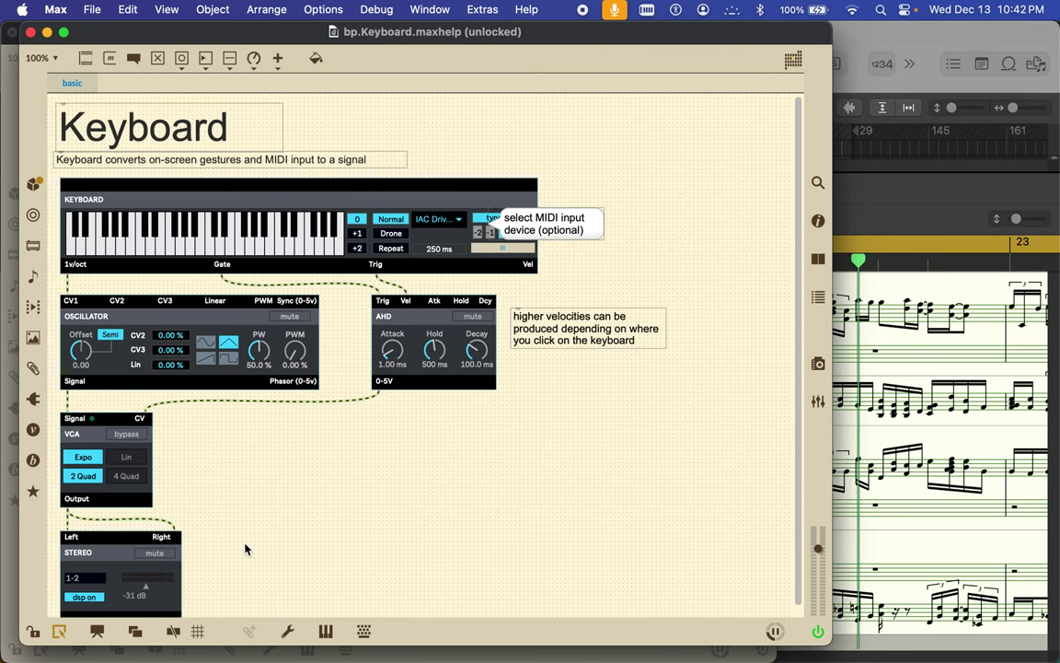
- Copy the Oscillator, AHD, VCA and Stereo modules from the Keyboard help patch and paste them into the Untitled1 patcher
{"action": "left_click_drag", "start_coordinate": [450, 560], "coordinate": [125, 333]}
{"action": "key", "text": "super+c"}
{"action": "left_click", "coordinate": [83, 268], "text": "shift"}
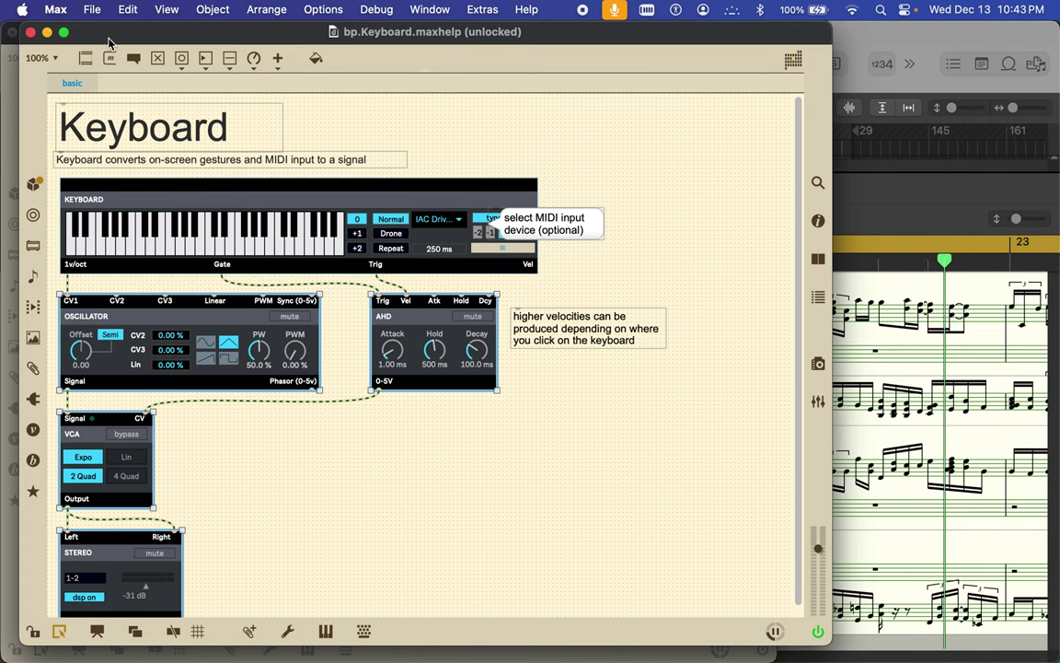
{"action": "left_click_drag", "start_coordinate": [143, 39], "coordinate": [750, 42]}
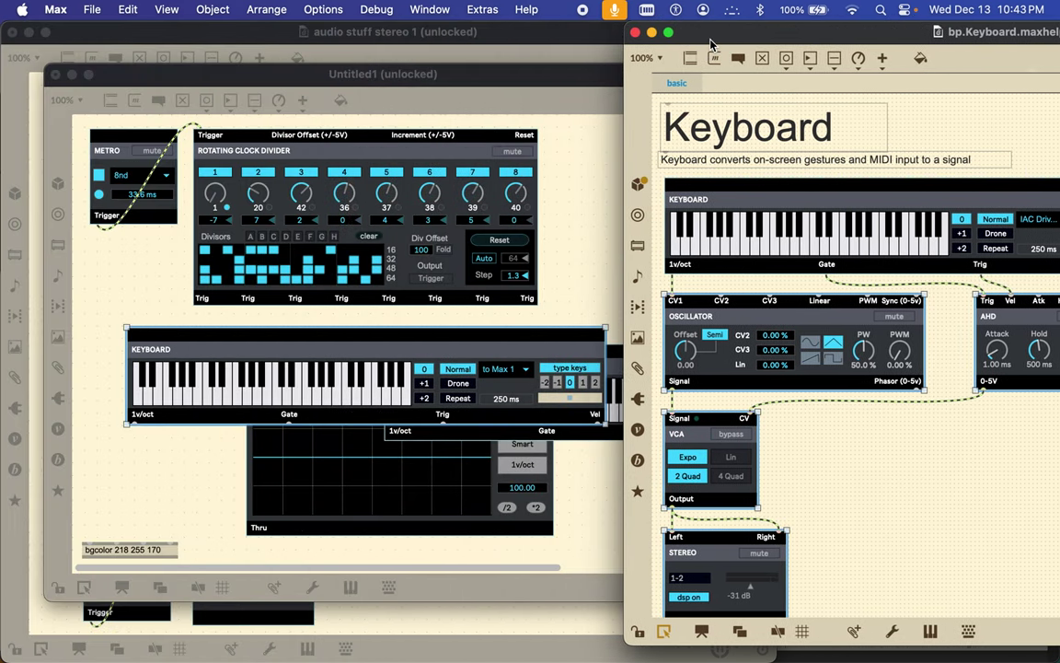
{"action": "left_click", "coordinate": [585, 218]}
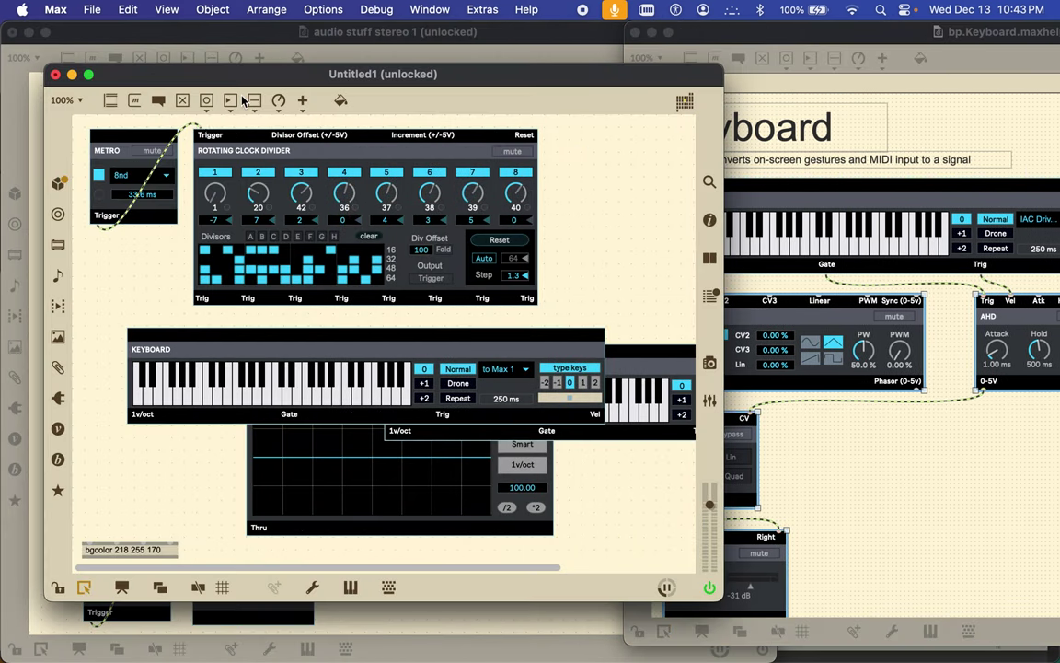
{"action": "left_click", "coordinate": [92, 13]}
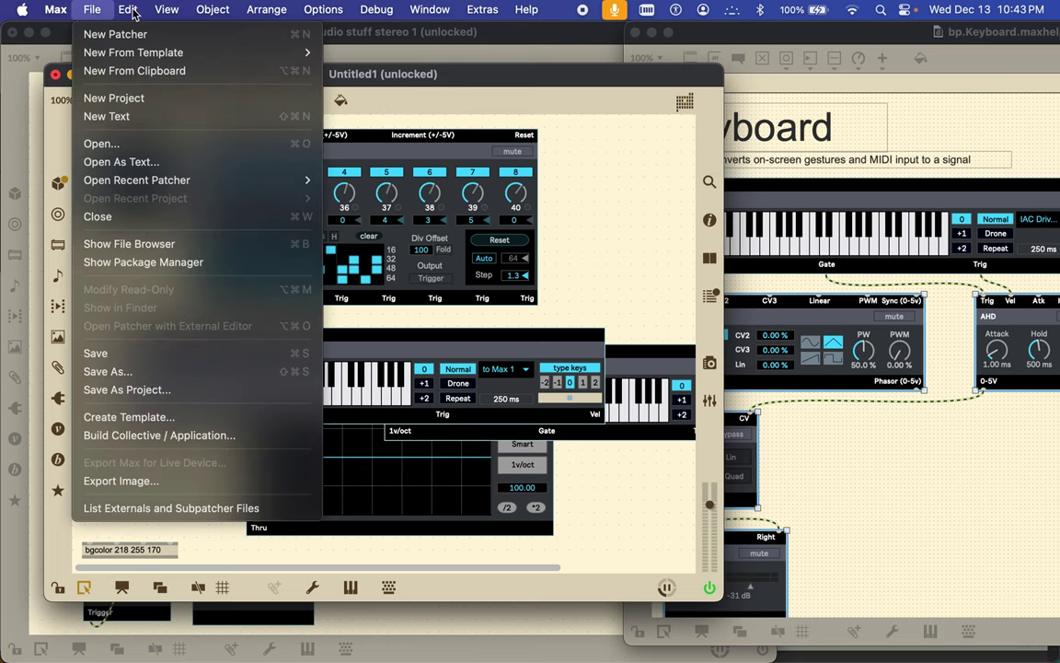
{"action": "mouse_move", "coordinate": [133, 13]}
{"action": "left_click", "coordinate": [143, 153]}
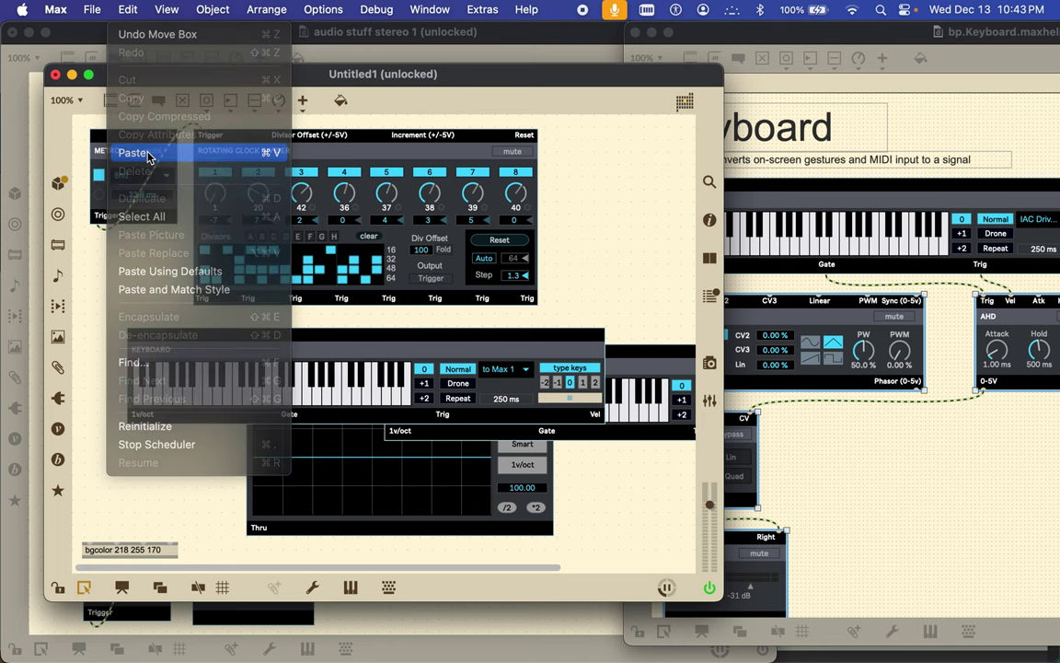
- Spread out the modules: the pasted group below the Big Scope, the Rotating Clock Divider slightly higher, one Keyboard down beside the Oscillator
{"action": "scroll", "coordinate": [133, 136], "scroll_direction": "down", "scroll_amount": 3}
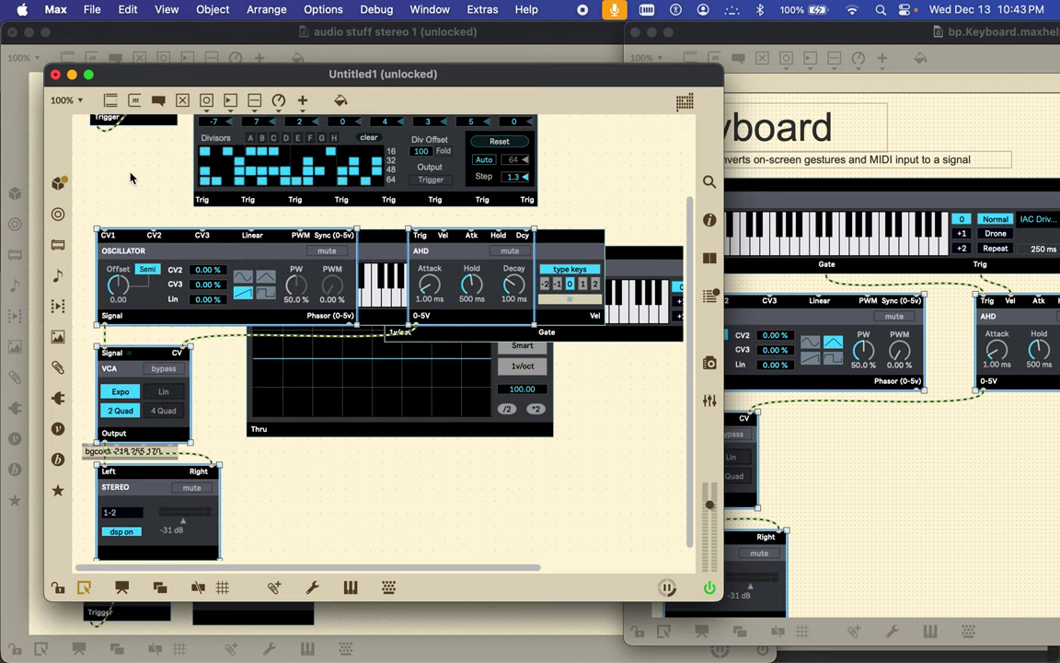
{"action": "left_click_drag", "start_coordinate": [182, 237], "coordinate": [480, 473]}
{"action": "left_click", "coordinate": [428, 245], "text": "shift"}
{"action": "left_click_drag", "start_coordinate": [446, 203], "coordinate": [446, 168]}
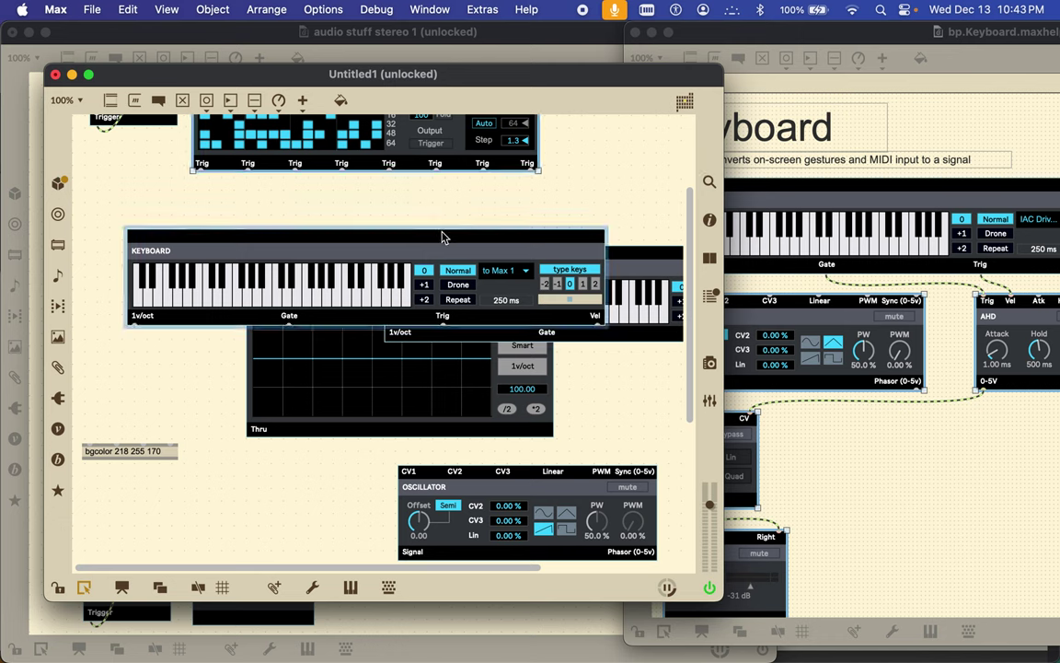
{"action": "left_click_drag", "start_coordinate": [442, 234], "coordinate": [400, 472]}
- Delete the bgcolor message and the Keyboard overlapping the Big Scope, and move the Big Scope just beneath the Rotating Clock Divider
{"action": "left_click", "coordinate": [170, 450]}
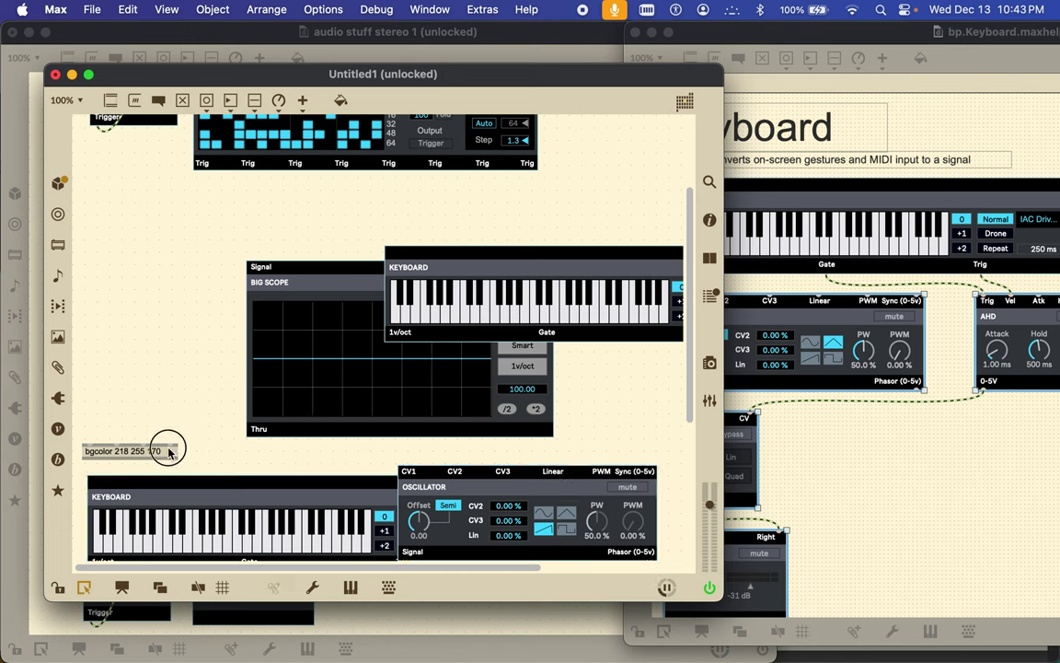
{"action": "key", "text": "BackSpace"}
{"action": "left_click", "coordinate": [344, 304]}
{"action": "left_click_drag", "start_coordinate": [338, 269], "coordinate": [181, 197]}
{"action": "left_click", "coordinate": [433, 251]}
{"action": "key", "text": "BackSpace"}
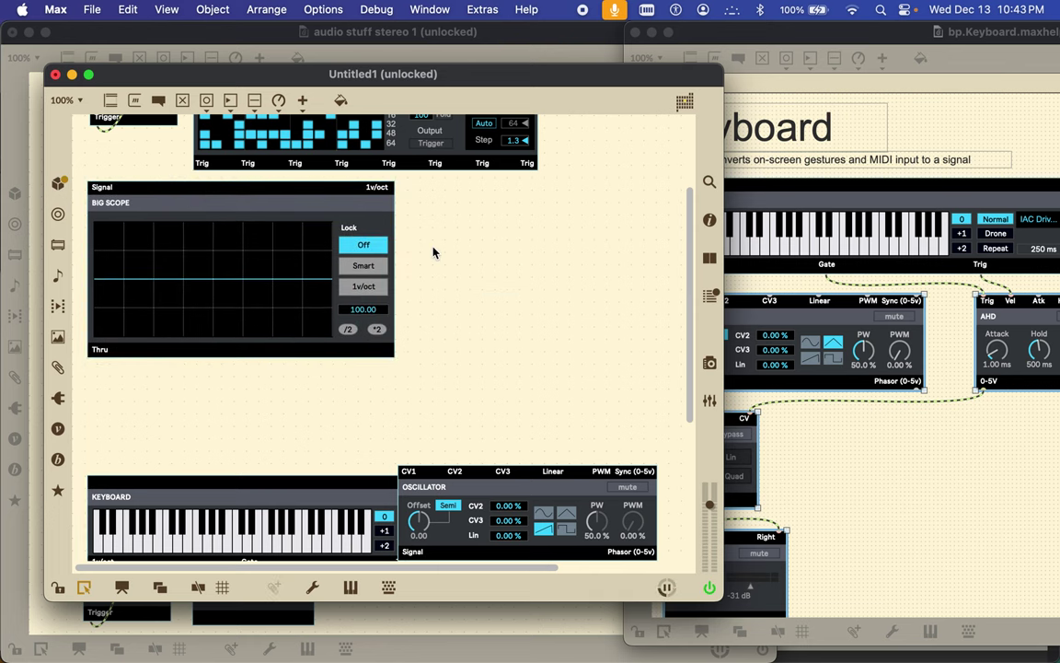
- Place the Keyboard to the right of the Big Scope, and the Oscillator and AHD side by side beneath the Big Scope
{"action": "left_click_drag", "start_coordinate": [304, 483], "coordinate": [638, 214]}
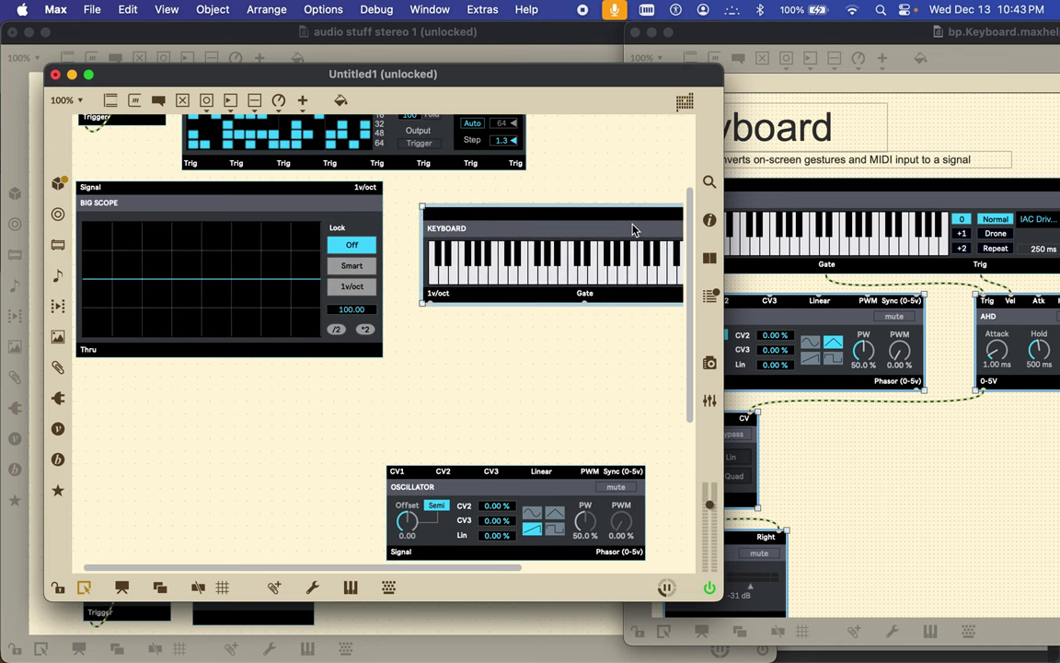
{"action": "scroll", "coordinate": [566, 346], "scroll_direction": "down", "scroll_amount": 5}
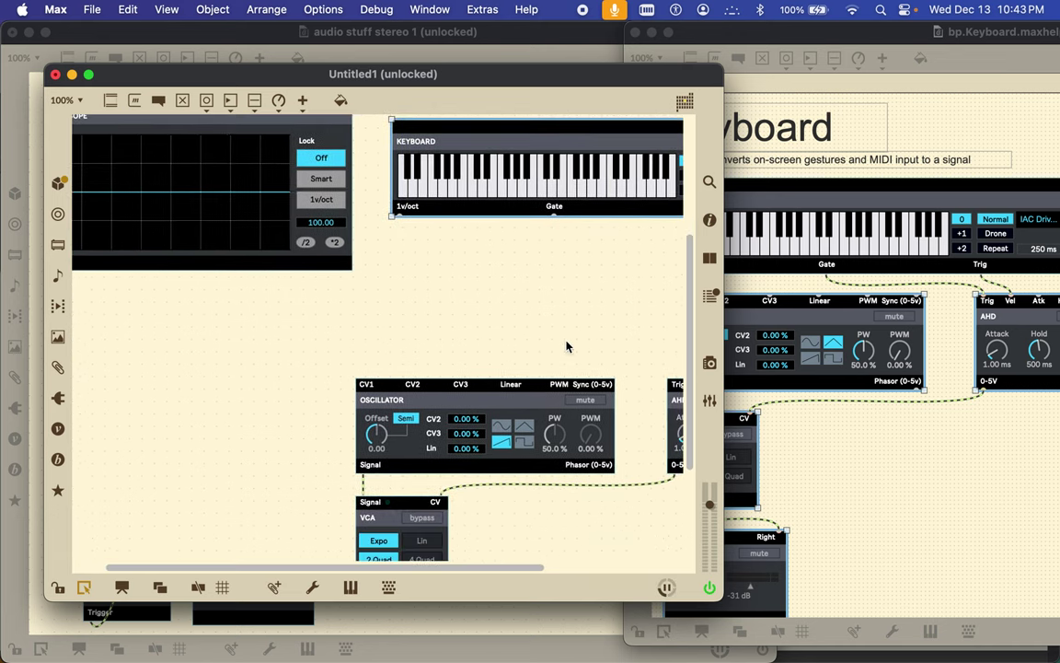
{"action": "scroll", "coordinate": [566, 346], "scroll_direction": "right", "scroll_amount": 10}
{"action": "scroll", "coordinate": [566, 346], "scroll_direction": "up", "scroll_amount": 5}
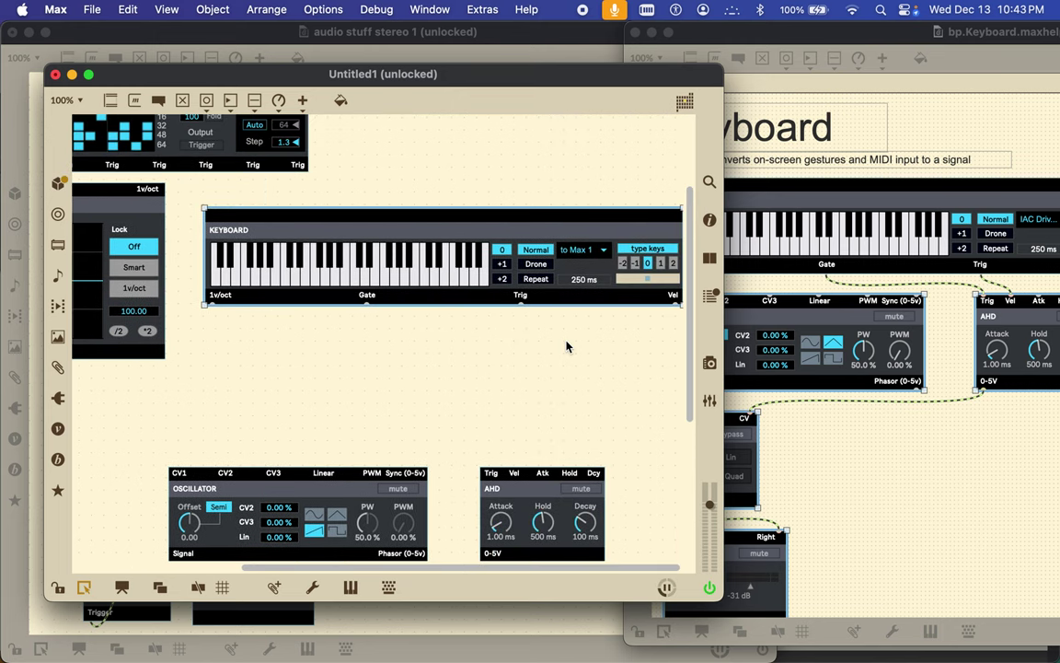
{"action": "left_click_drag", "start_coordinate": [317, 483], "coordinate": [79, 394]}
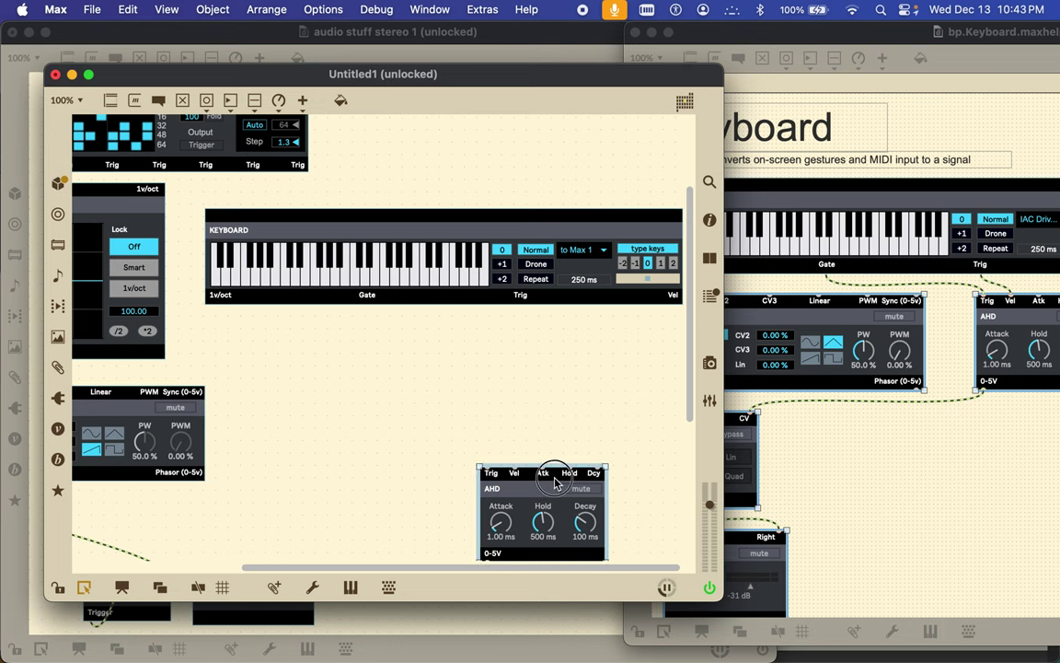
{"action": "left_click_drag", "start_coordinate": [563, 487], "coordinate": [314, 405]}
{"action": "scroll", "coordinate": [315, 405], "scroll_direction": "left", "scroll_amount": 10}
{"action": "scroll", "coordinate": [314, 405], "scroll_direction": "down", "scroll_amount": 5}
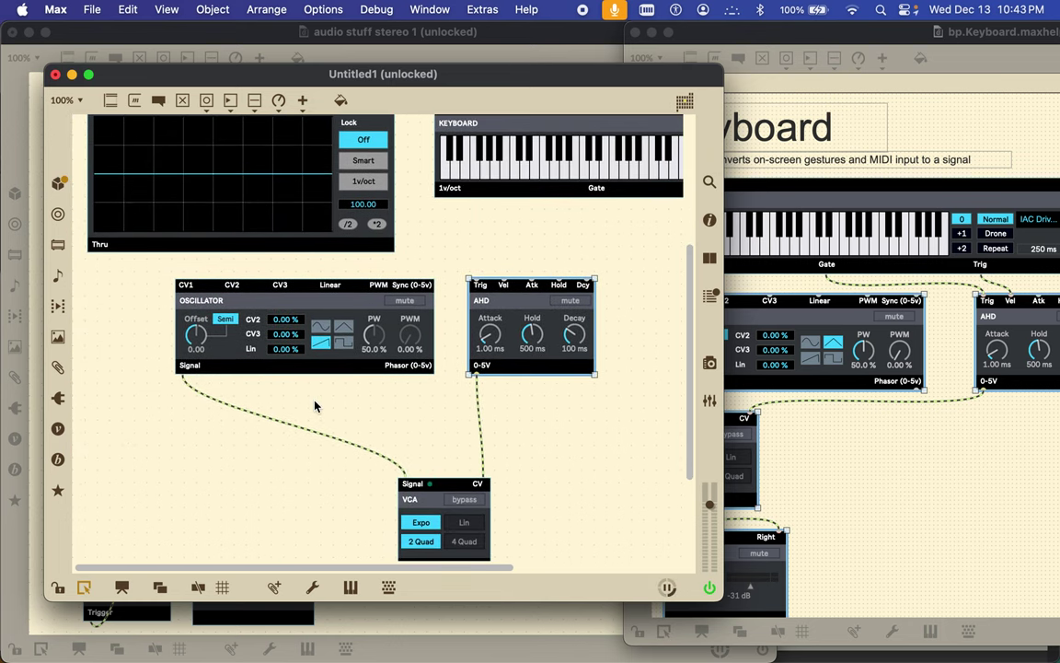
- Move the Rotating Clock Divider above the AHD and connect its first Trig output to the AHD's Vel input
{"action": "scroll", "coordinate": [315, 405], "scroll_direction": "up", "scroll_amount": 12}
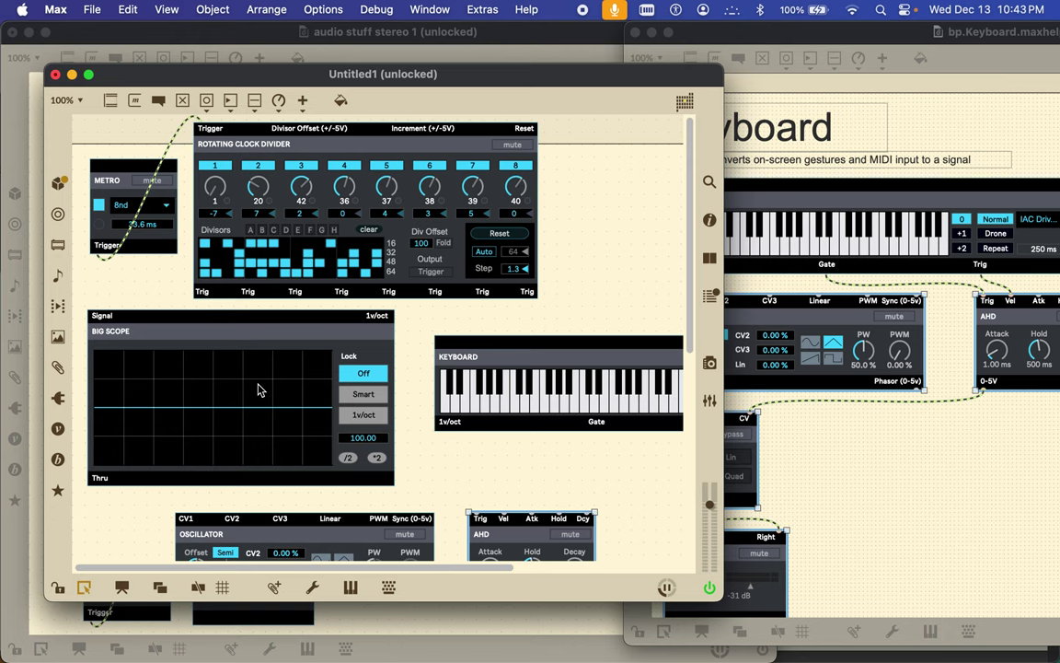
{"action": "left_click_drag", "start_coordinate": [202, 294], "coordinate": [502, 488]}
{"action": "scroll", "coordinate": [504, 487], "scroll_direction": "down", "scroll_amount": 1}
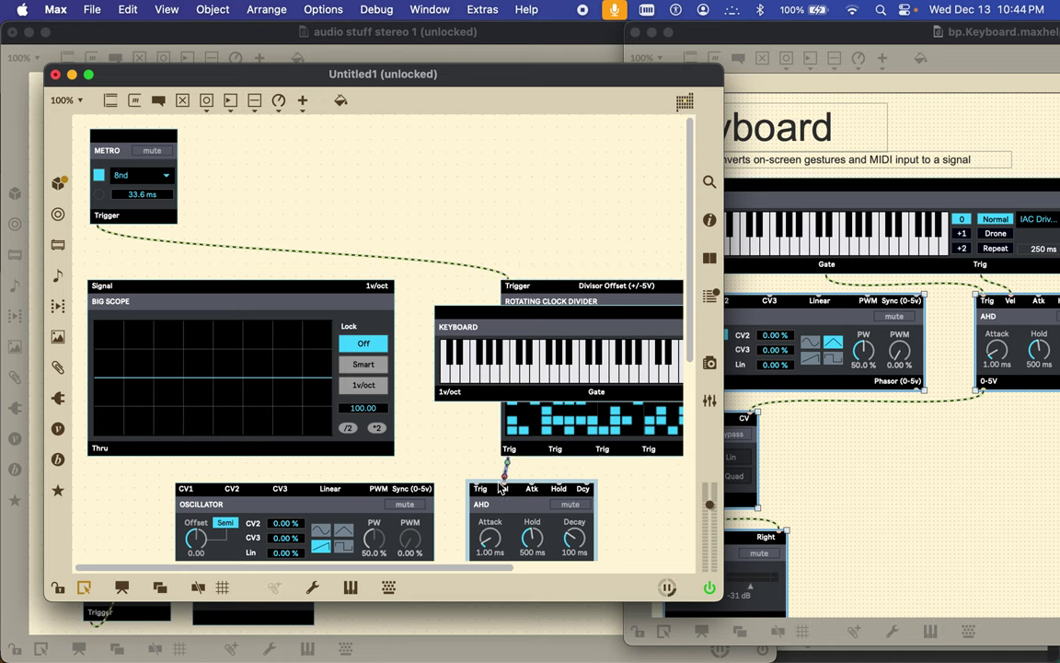
{"action": "left_click_drag", "start_coordinate": [497, 489], "coordinate": [497, 490]}
- Connect the Metro's Trigger output to the AHD's Trig input, and delete the cord from the Rotating Clock Divider to the AHD's Vel input
{"action": "left_click", "coordinate": [98, 228]}
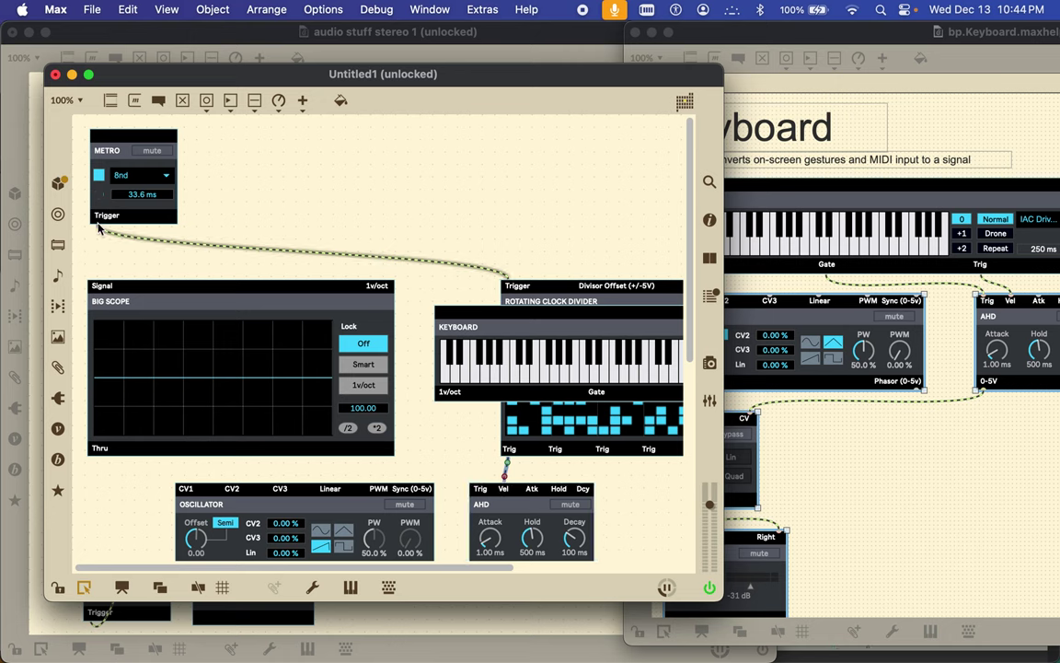
{"action": "left_click_drag", "start_coordinate": [98, 223], "coordinate": [476, 490]}
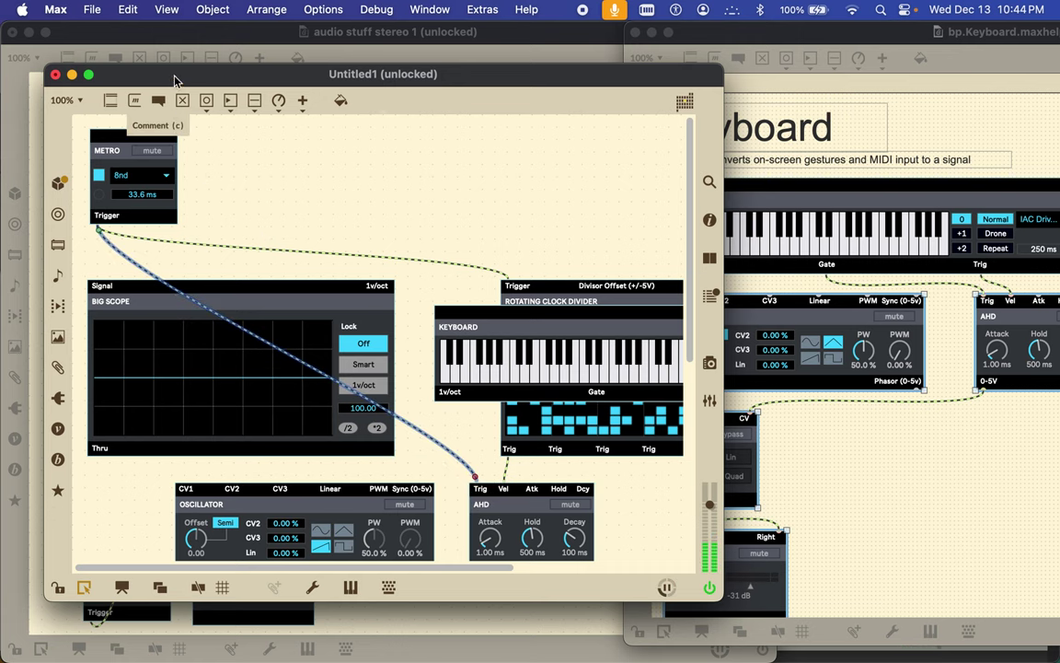
{"action": "left_click_drag", "start_coordinate": [177, 73], "coordinate": [601, 61]}
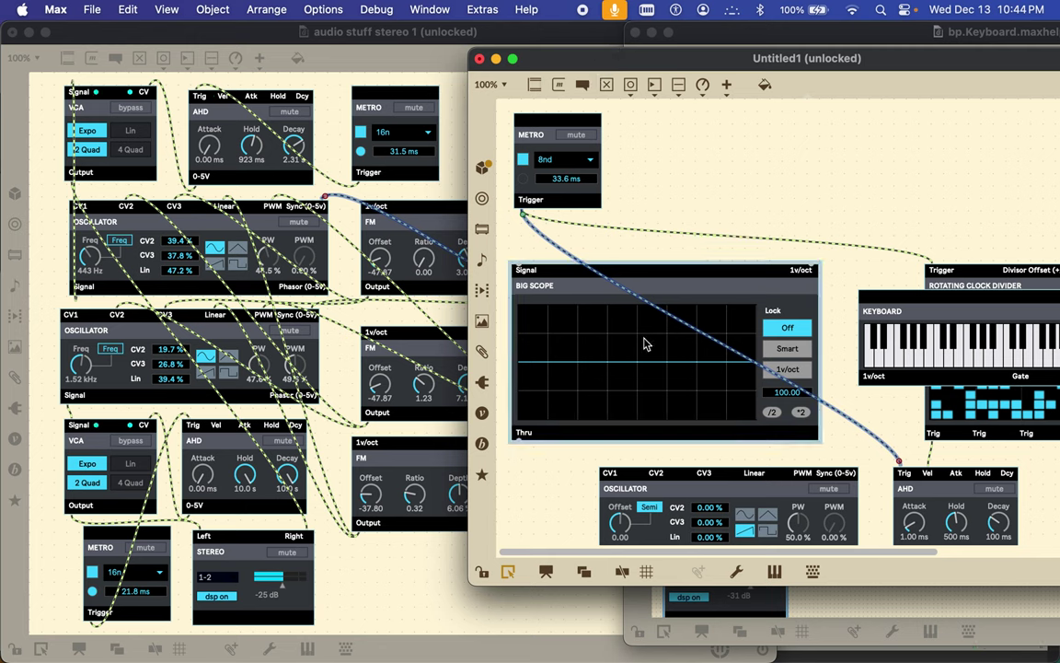
{"action": "left_click", "coordinate": [929, 453]}
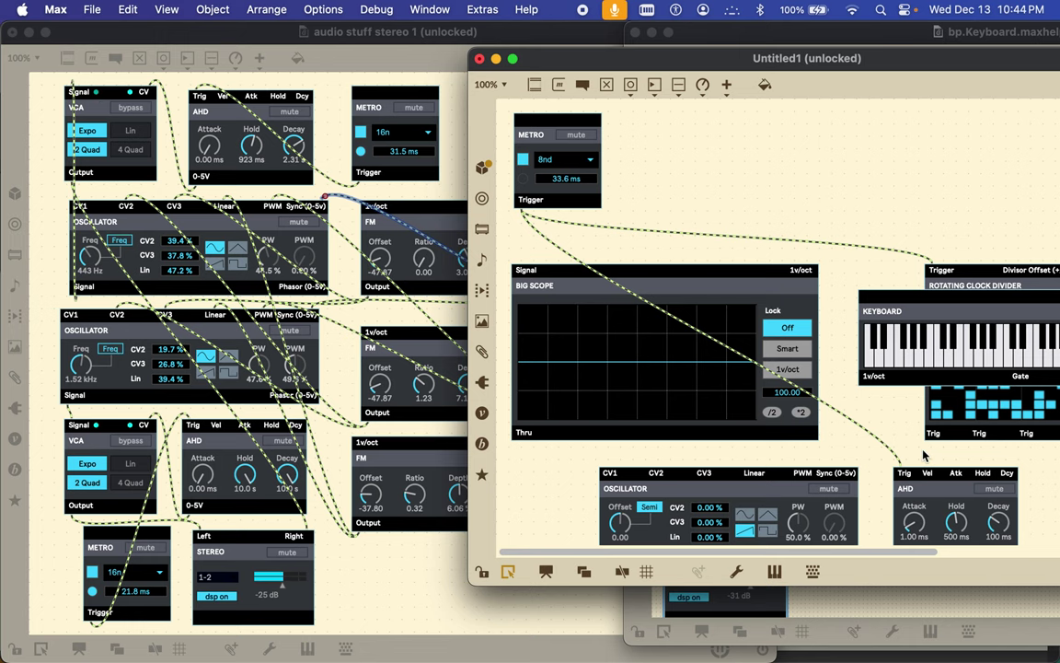
{"action": "scroll", "coordinate": [902, 450], "scroll_direction": "down", "scroll_amount": 4}
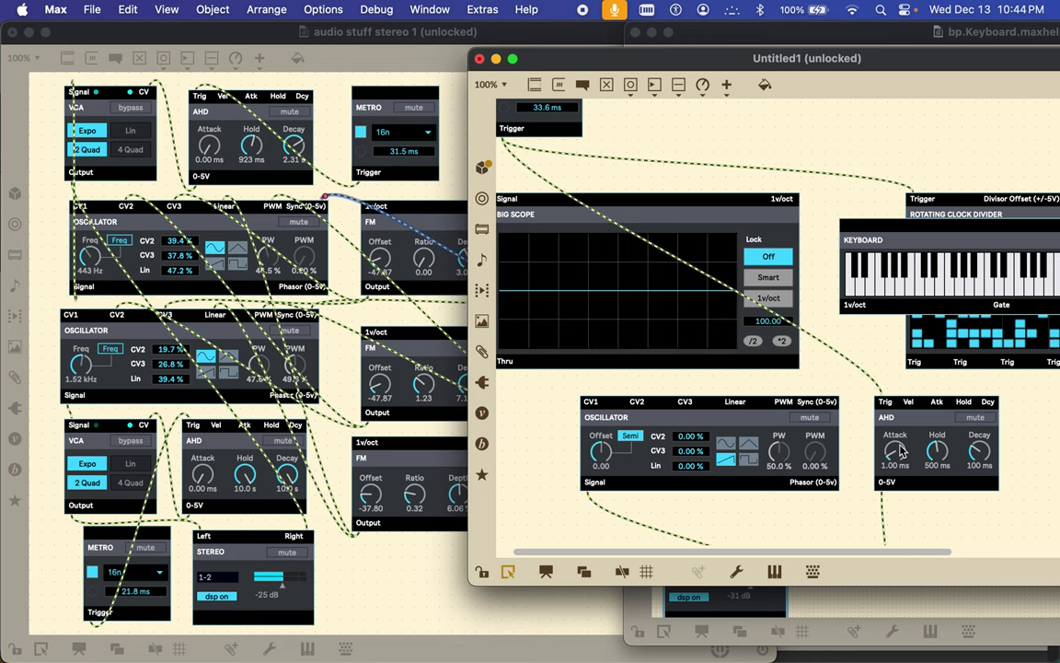
{"action": "scroll", "coordinate": [901, 450], "scroll_direction": "up", "scroll_amount": 4}
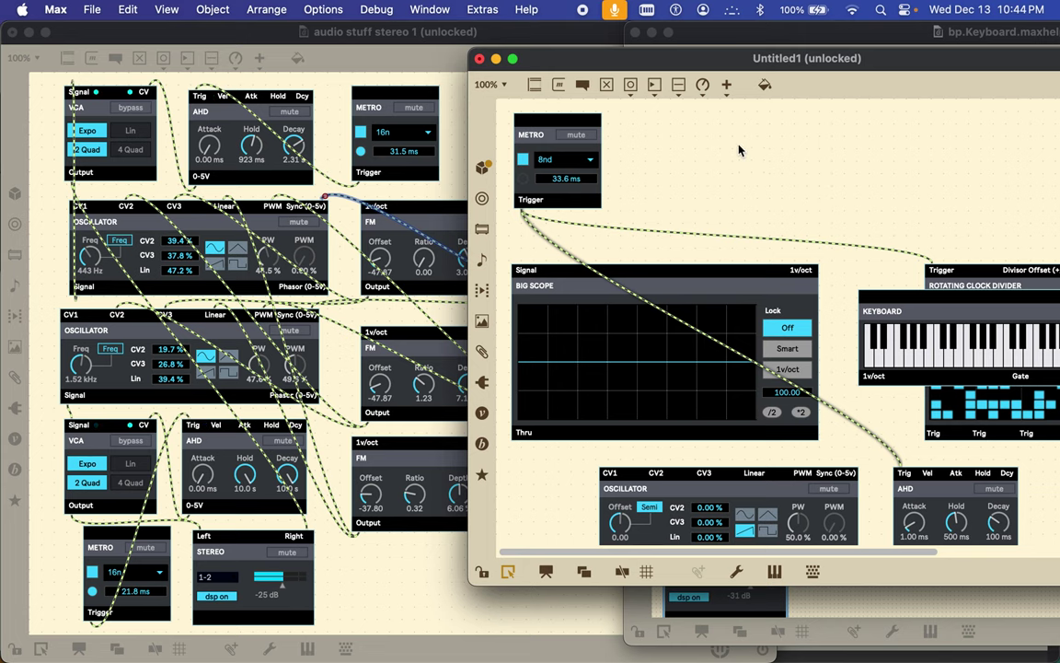
- Delete the Keyboard module covering the Rotating Clock Divider
{"action": "left_click_drag", "start_coordinate": [715, 60], "coordinate": [226, 62]}
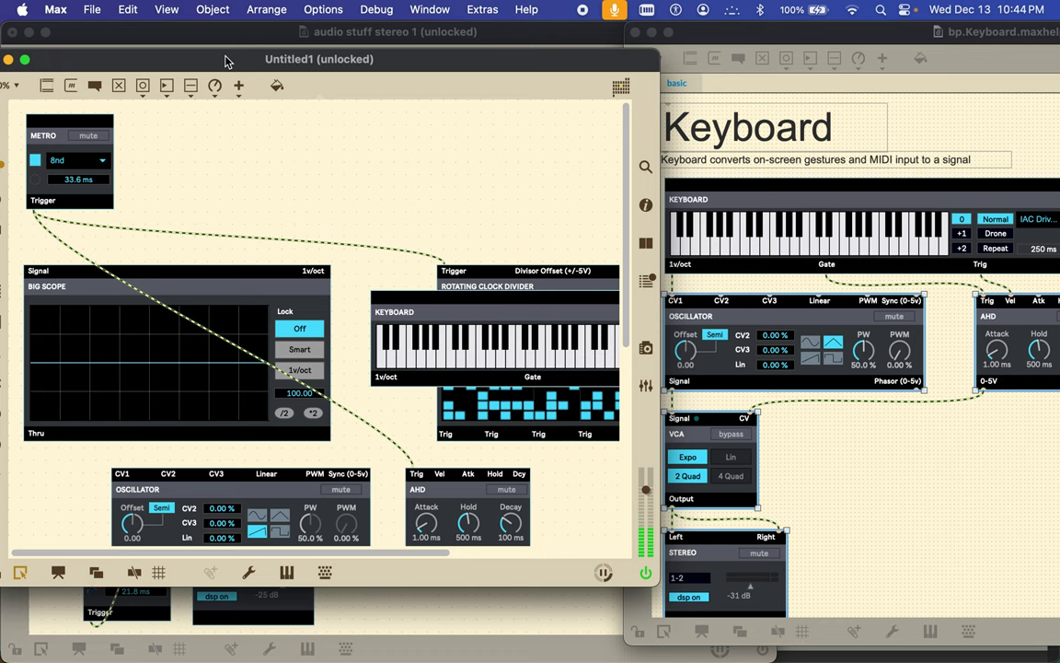
{"action": "left_click", "coordinate": [384, 291]}
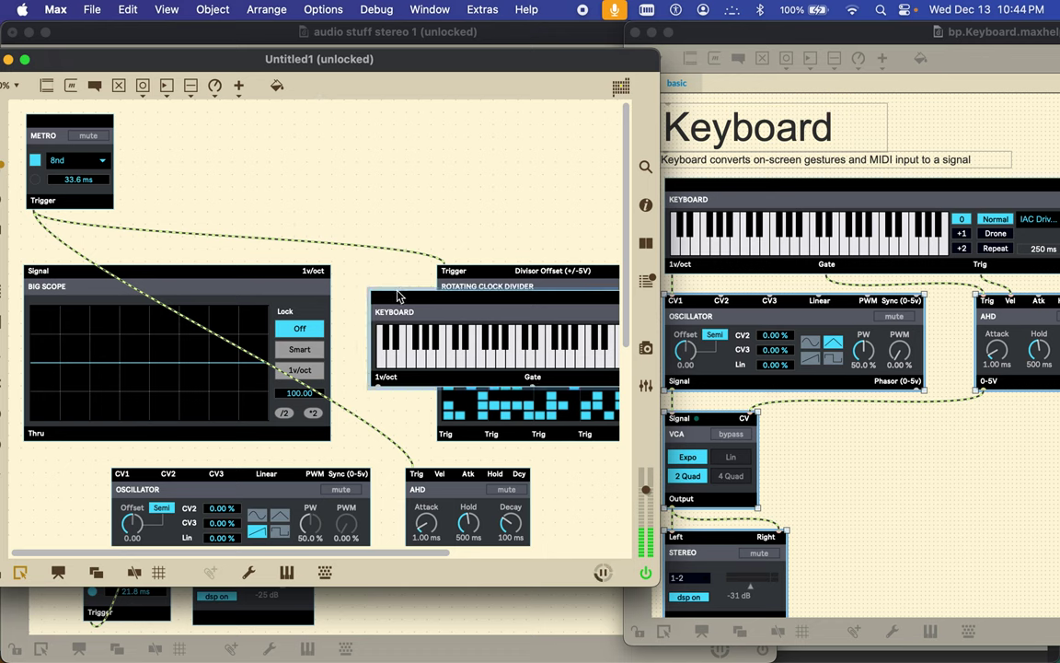
{"action": "left_click", "coordinate": [398, 293]}
{"action": "key", "text": "BackSpace"}
- Place the Rotating Clock Divider beside the Metro, the Big Scope beneath it and the AHD to its right, with AHD Hold at 10.0 s
{"action": "left_click_drag", "start_coordinate": [504, 276], "coordinate": [189, 128]}
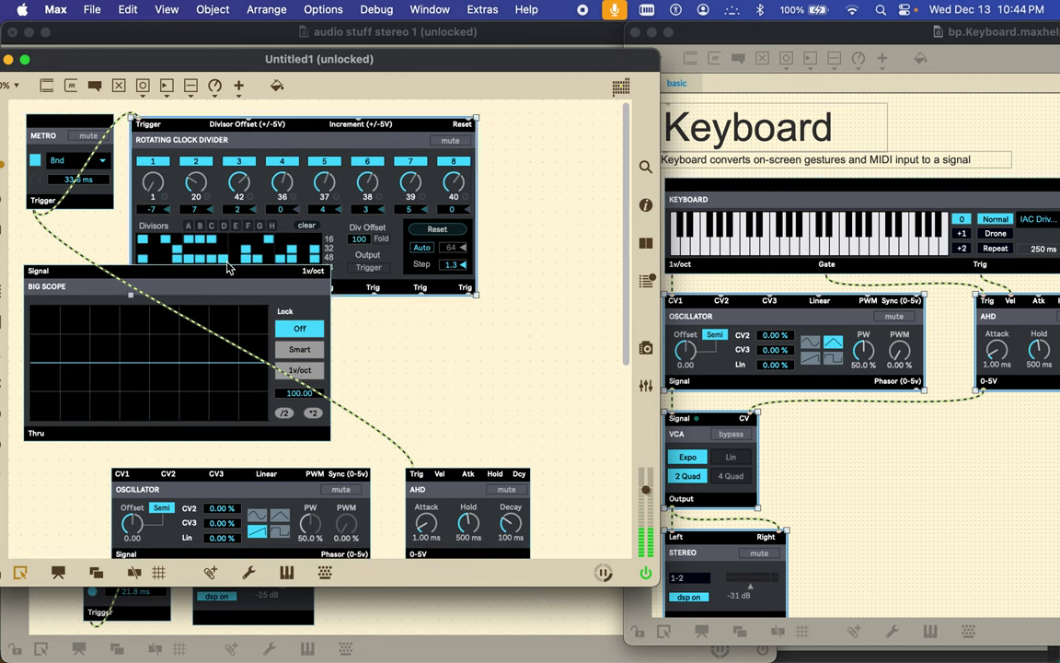
{"action": "left_click_drag", "start_coordinate": [229, 268], "coordinate": [230, 320]}
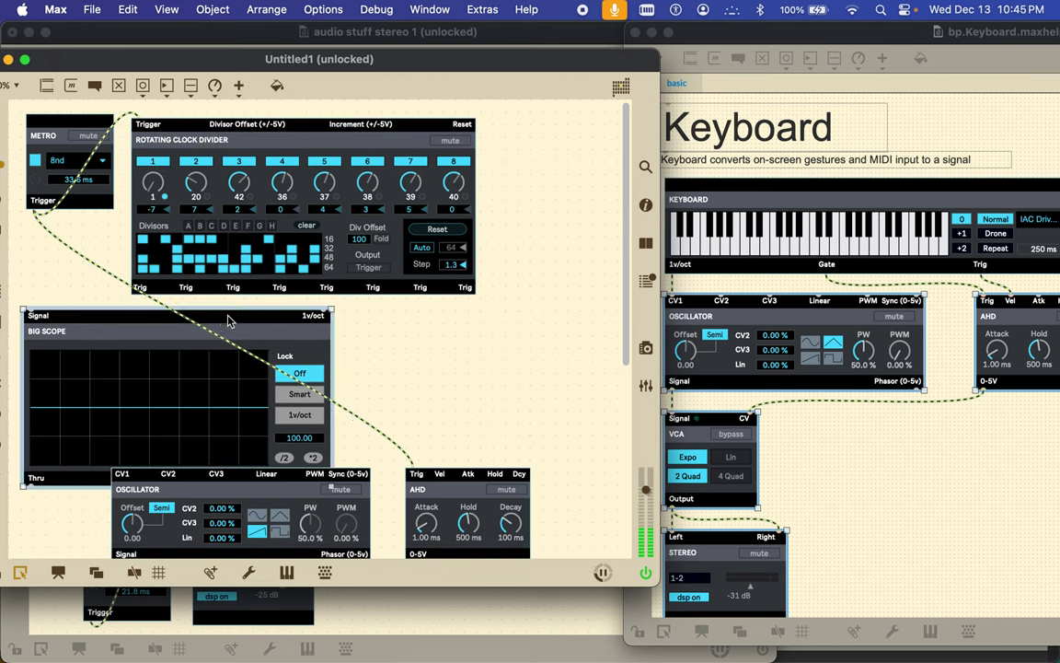
{"action": "left_click_drag", "start_coordinate": [455, 490], "coordinate": [548, 144]}
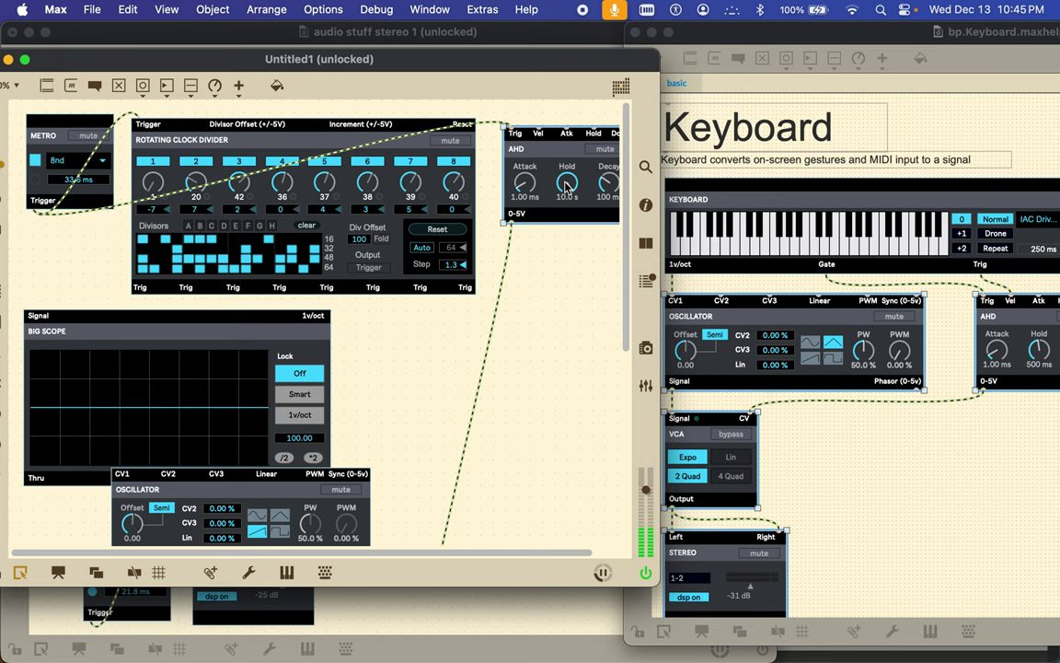
{"action": "scroll", "coordinate": [539, 271], "scroll_direction": "down", "scroll_amount": 3}
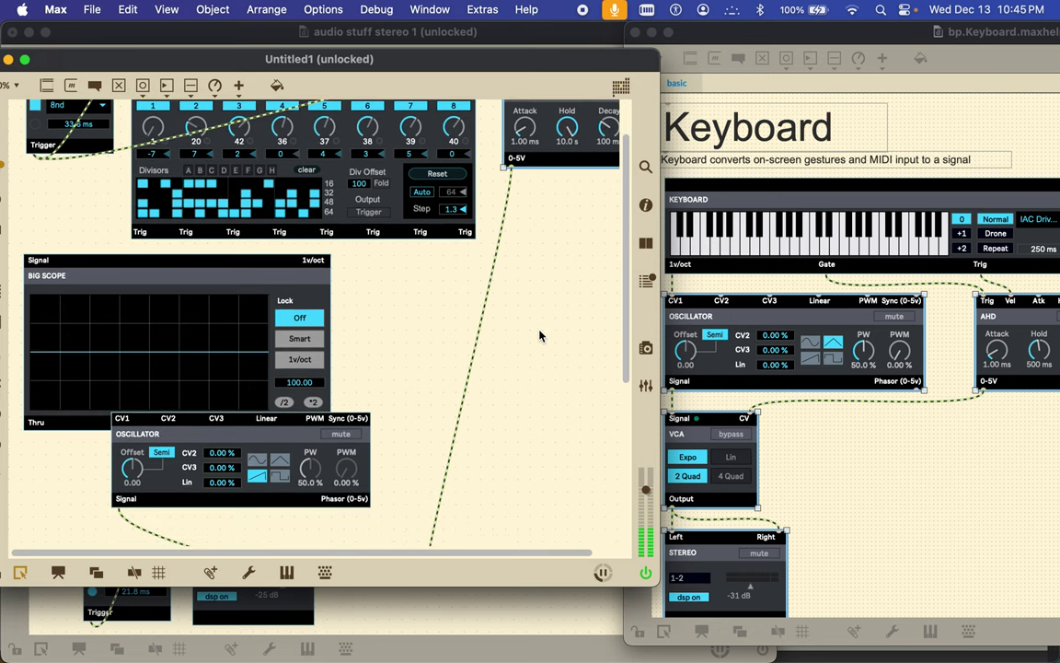
{"action": "scroll", "coordinate": [539, 336], "scroll_direction": "up", "scroll_amount": 5}
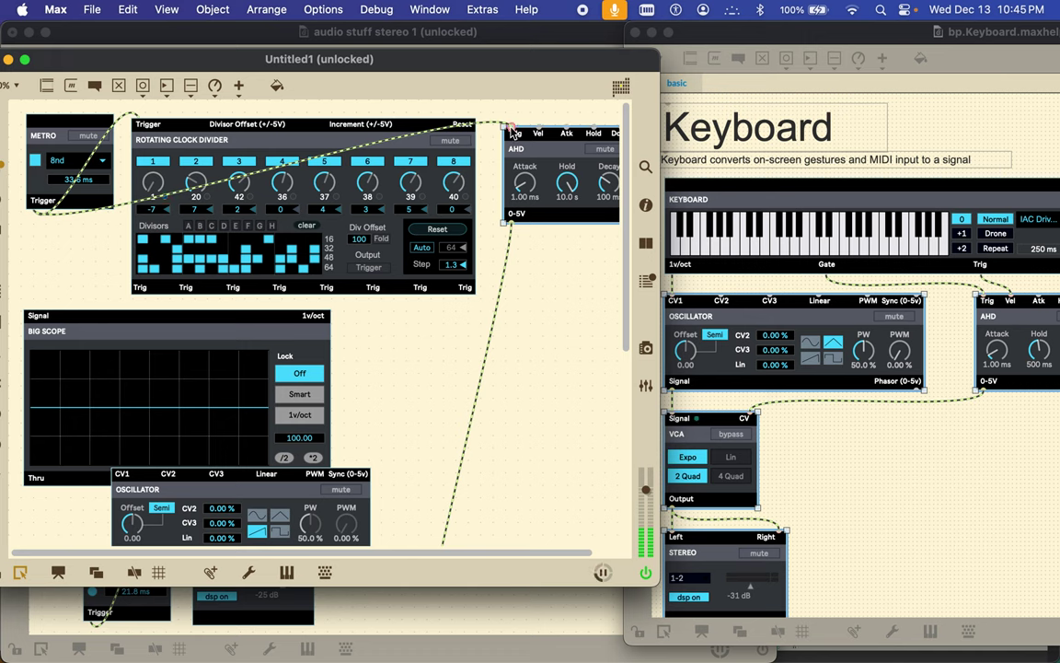
{"action": "left_click", "coordinate": [479, 122]}
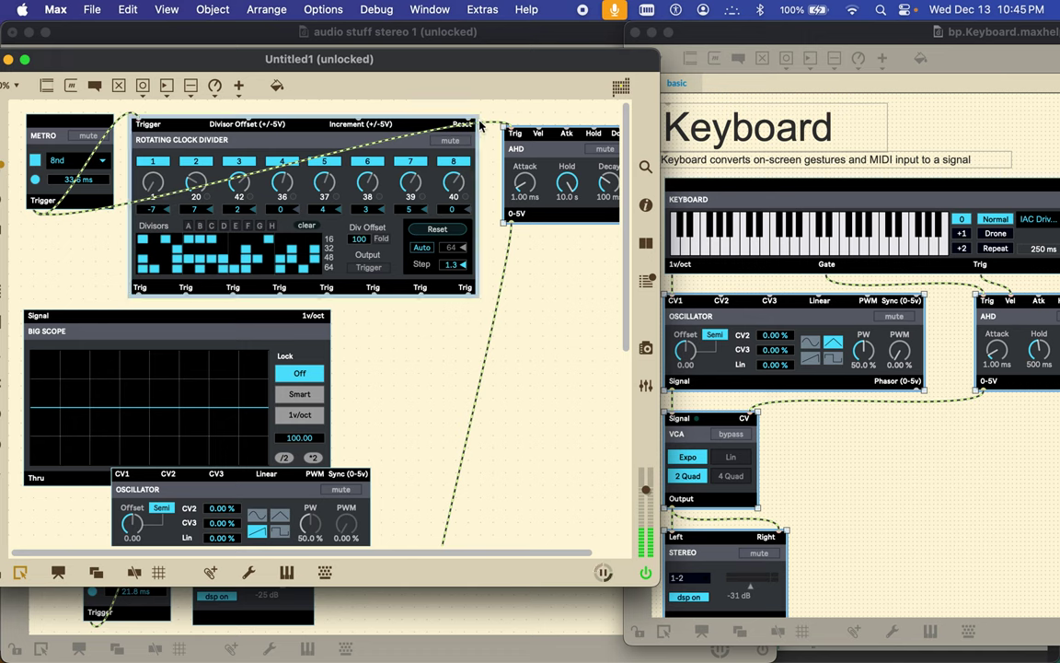
- Delete the cord from the Metro to the AHD, and connect the Rotating Clock Divider's first Trig output to the AHD's Trig input
{"action": "left_click", "coordinate": [491, 126]}
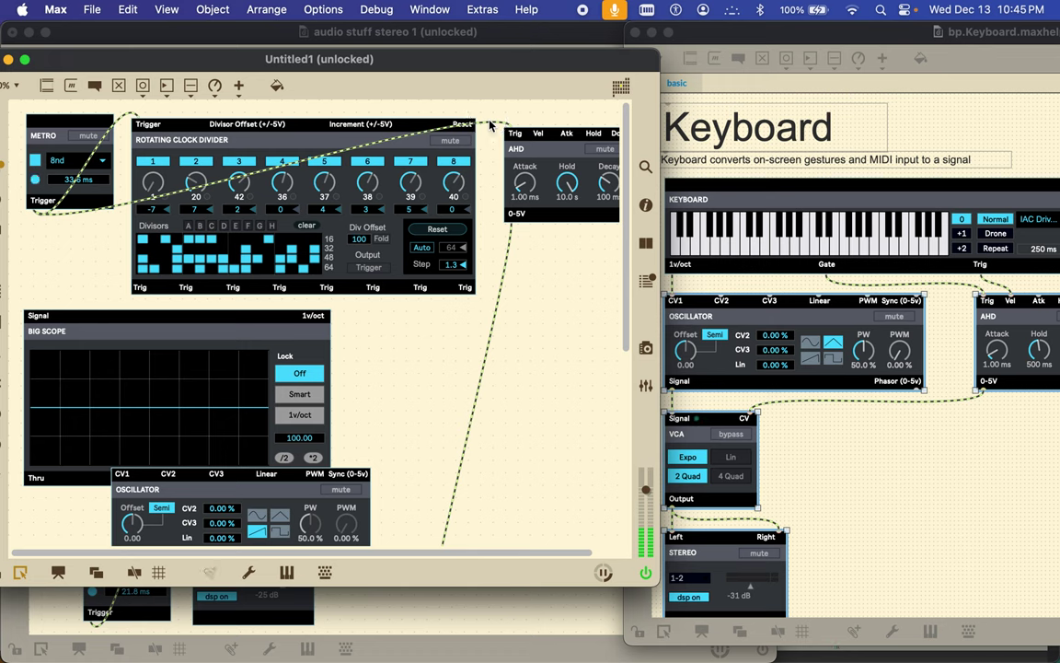
{"action": "left_click", "coordinate": [489, 123]}
{"action": "key", "text": "BackSpace"}
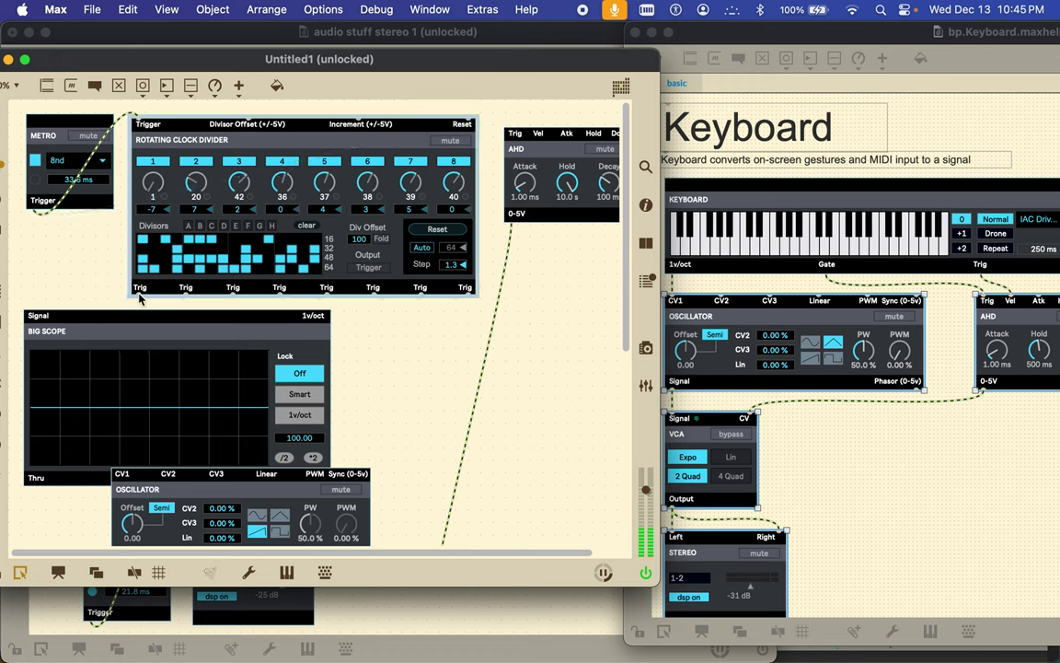
{"action": "left_click_drag", "start_coordinate": [139, 297], "coordinate": [509, 123]}
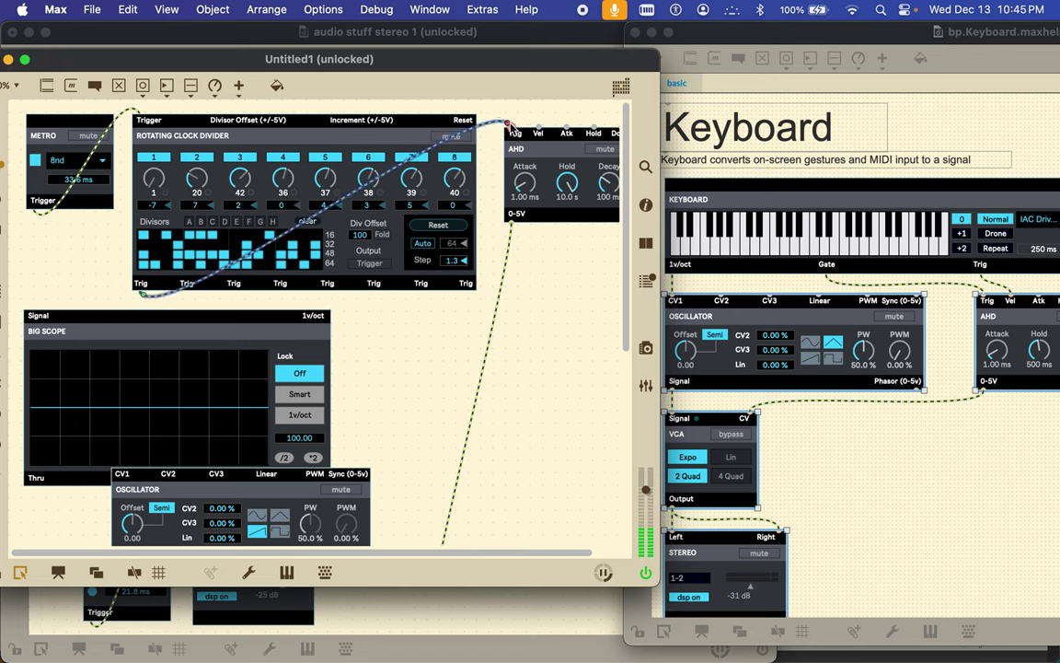
- Copy the AHD module and paste seven copies of it into the patcher
{"action": "left_click", "coordinate": [530, 137]}
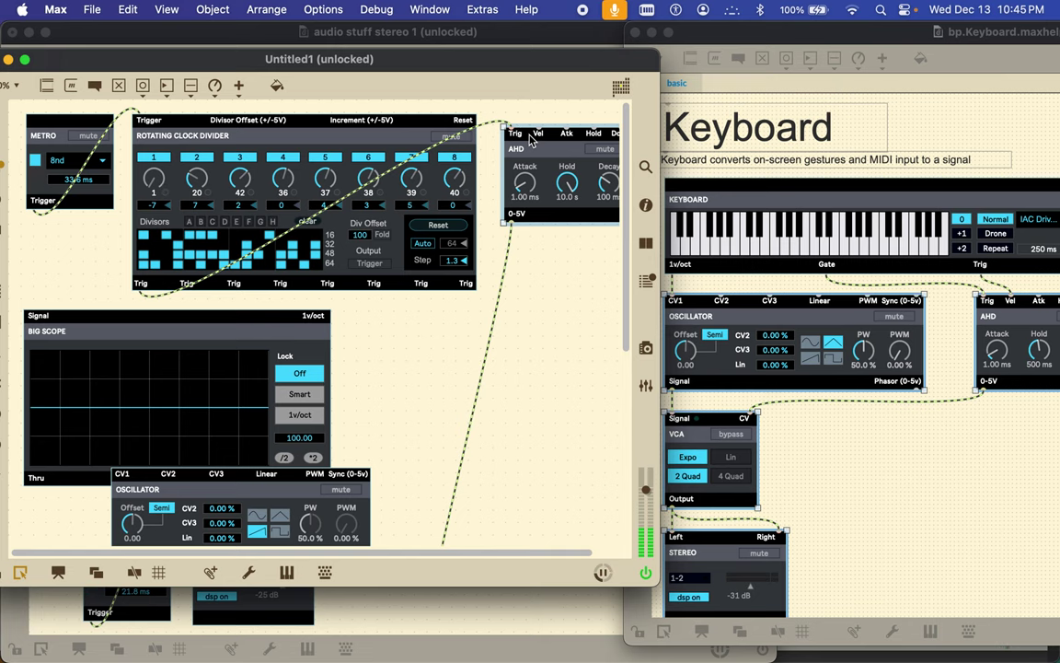
{"action": "key", "text": "super+c"}
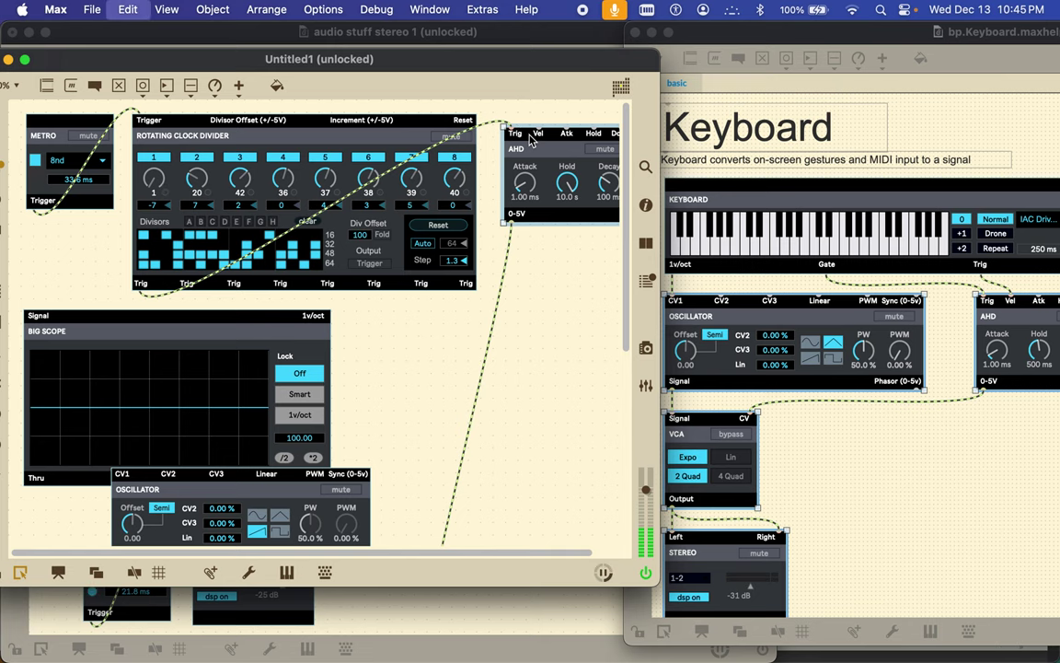
{"action": "scroll", "coordinate": [530, 138], "scroll_direction": "right", "scroll_amount": 2}
{"action": "key", "text": "super+v"}
{"action": "key", "text": "super+v"}
{"action": "key", "text": "super+v"}
{"action": "key", "text": "super+v"}
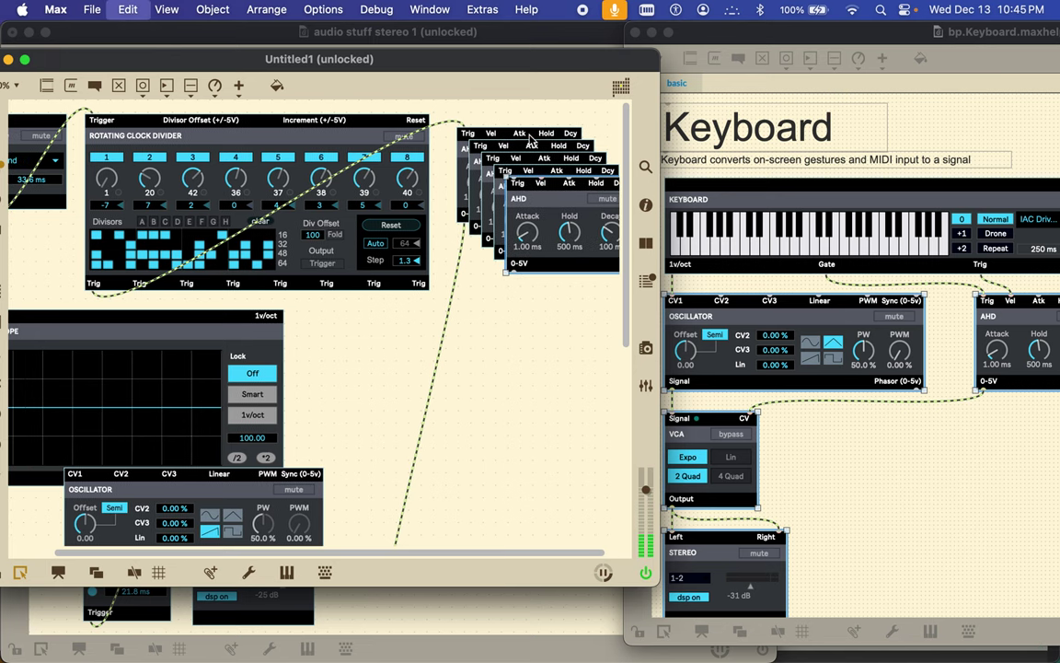
{"action": "key", "text": "super+v"}
{"action": "key", "text": "super+v"}
{"action": "key", "text": "super+v"}
{"action": "scroll", "coordinate": [530, 137], "scroll_direction": "right", "scroll_amount": 1}
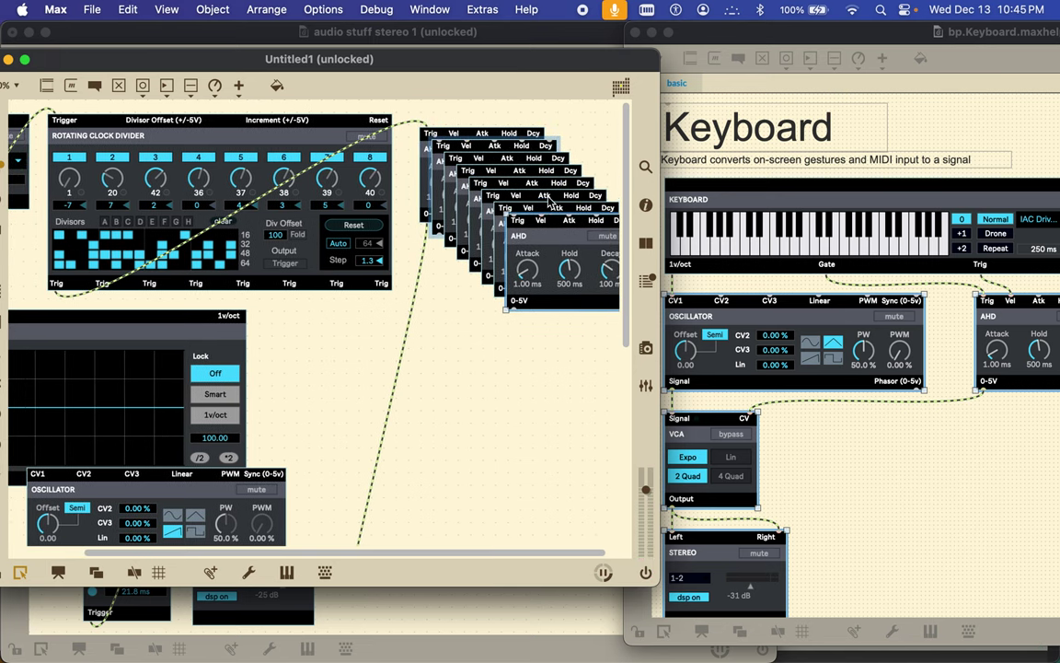
- Move two AHD copies off the stack and connect the Rotating Clock Divider's second and third Trig outputs to their Trig inputs
{"action": "left_click_drag", "start_coordinate": [523, 228], "coordinate": [536, 419]}
{"action": "left_click_drag", "start_coordinate": [101, 287], "coordinate": [494, 415]}
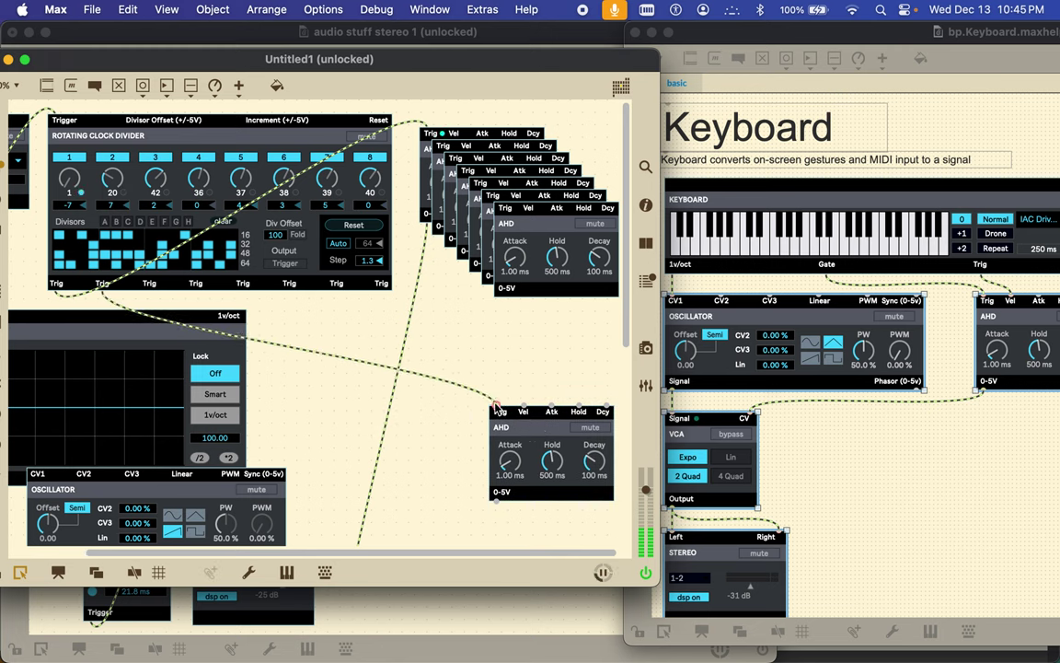
{"action": "left_click", "coordinate": [531, 210]}
{"action": "left_click_drag", "start_coordinate": [543, 214], "coordinate": [340, 337]}
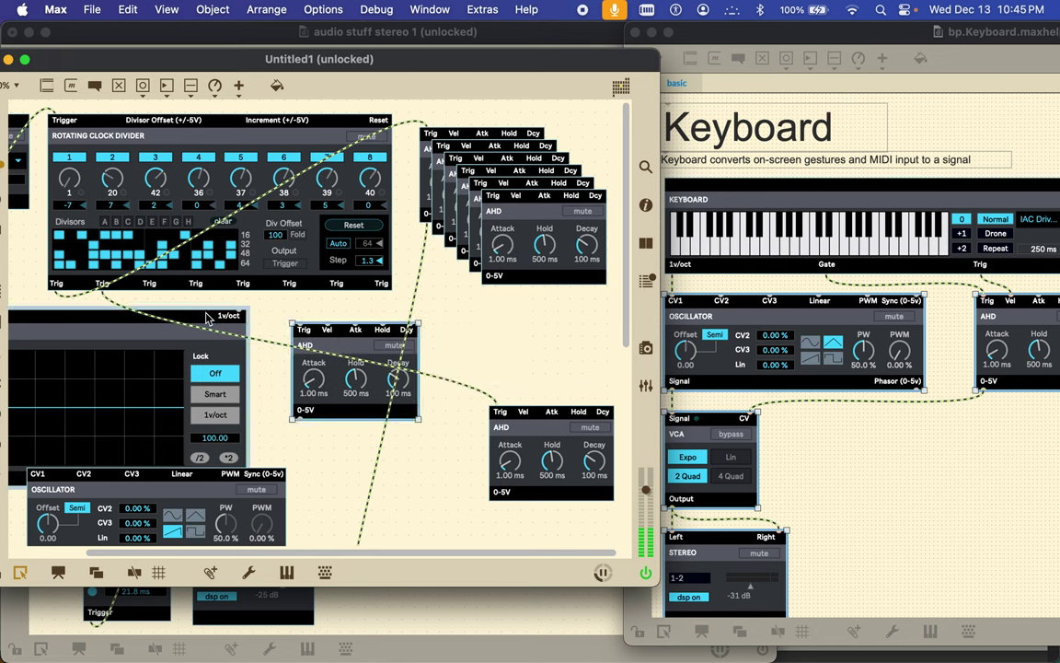
{"action": "left_click", "coordinate": [148, 290]}
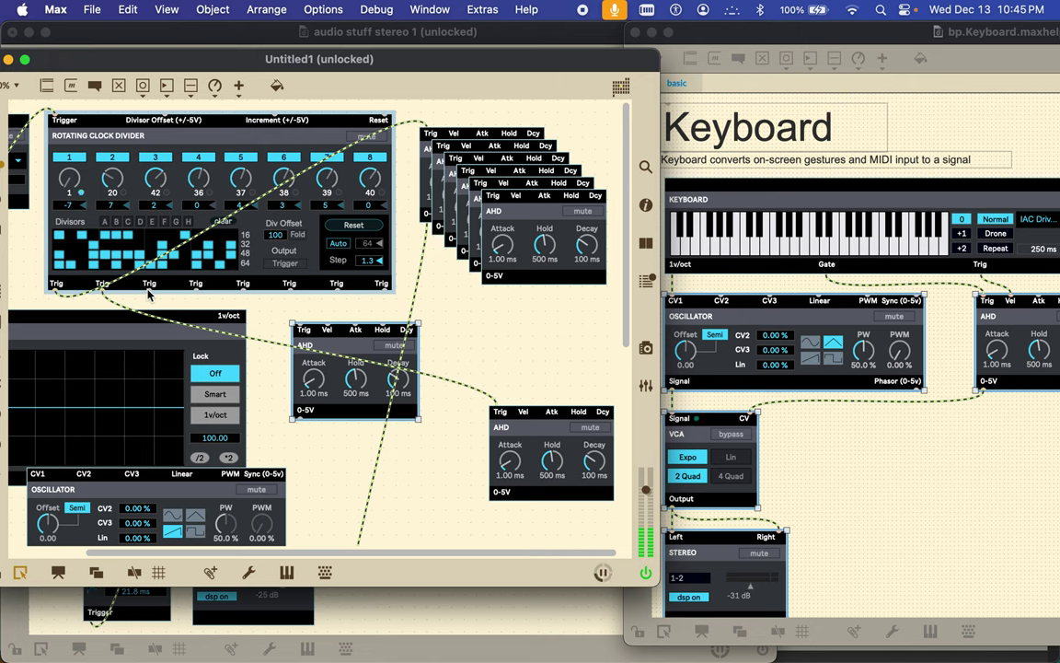
{"action": "mouse_move", "coordinate": [149, 284]}
{"action": "left_mouse_down"}
{"action": "mouse_move", "coordinate": [139, 276]}
{"action": "mouse_move", "coordinate": [307, 296]}
{"action": "mouse_move", "coordinate": [289, 324]}
{"action": "mouse_move", "coordinate": [297, 318]}
{"action": "left_mouse_up"}
- Place three more AHD copies in free space and connect the clock divider's fourth, fifth and sixth Trig outputs to their Trig inputs
{"action": "left_click", "coordinate": [195, 294]}
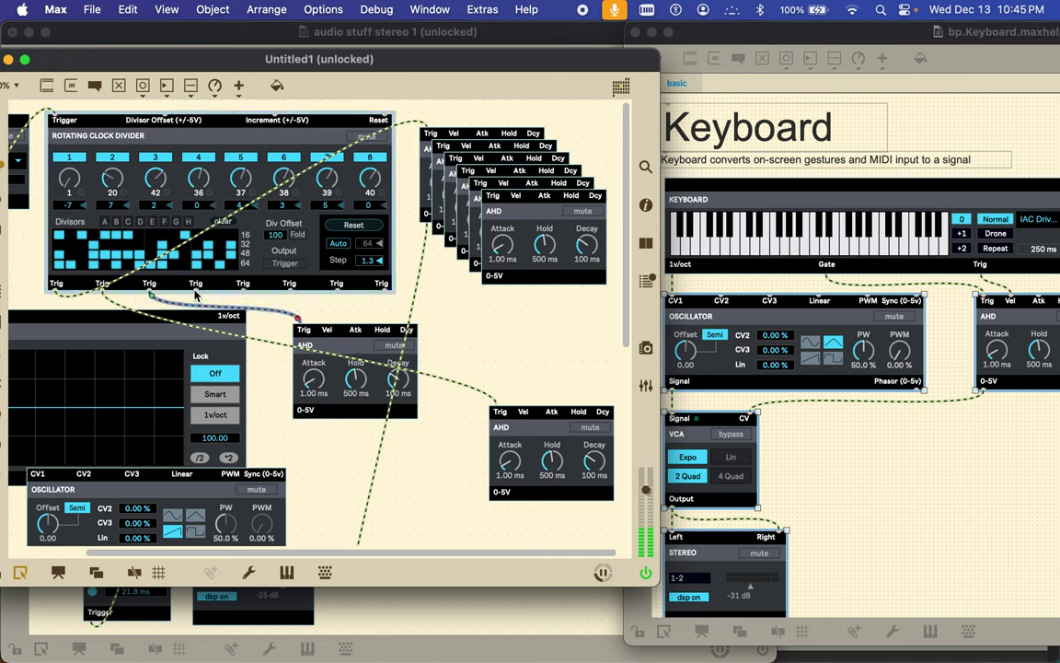
{"action": "left_click_drag", "start_coordinate": [196, 285], "coordinate": [544, 323]}
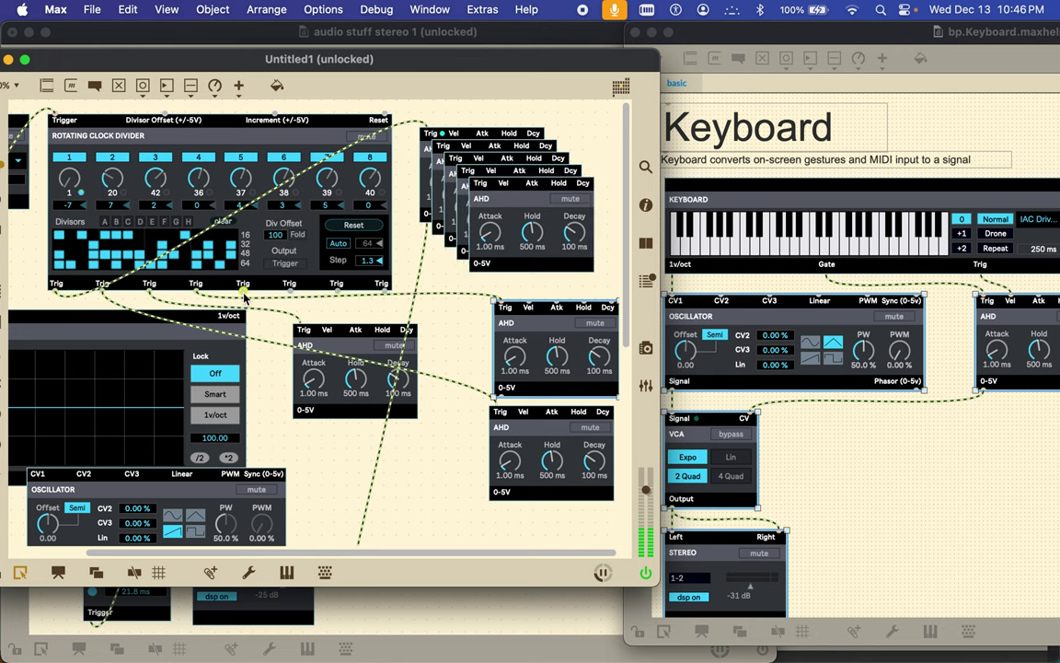
{"action": "left_click_drag", "start_coordinate": [242, 285], "coordinate": [320, 459]}
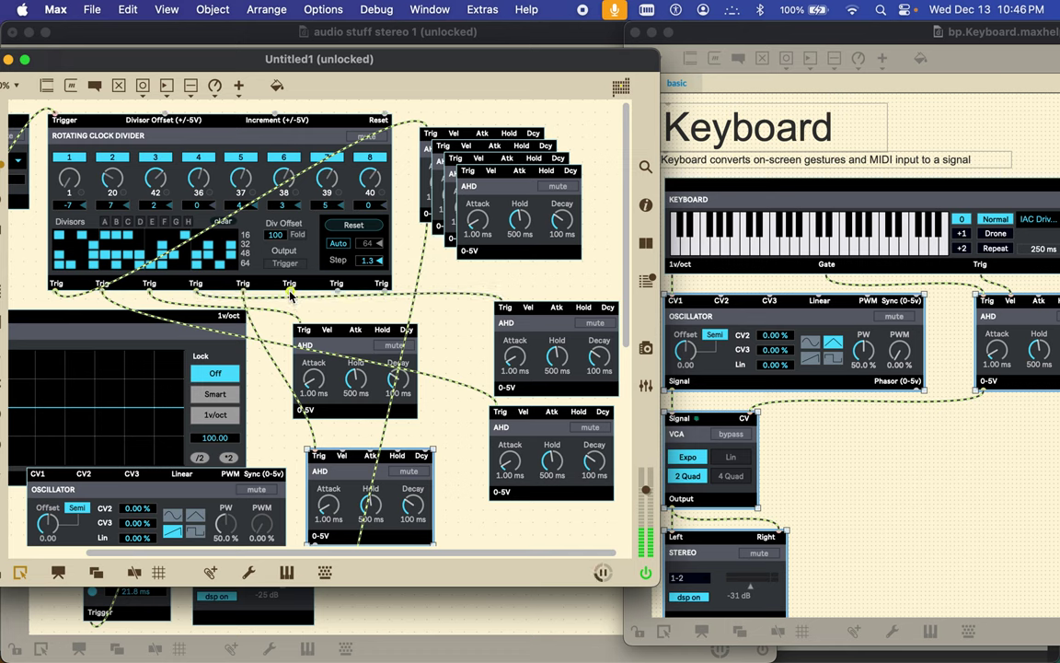
{"action": "left_click_drag", "start_coordinate": [289, 293], "coordinate": [521, 506]}
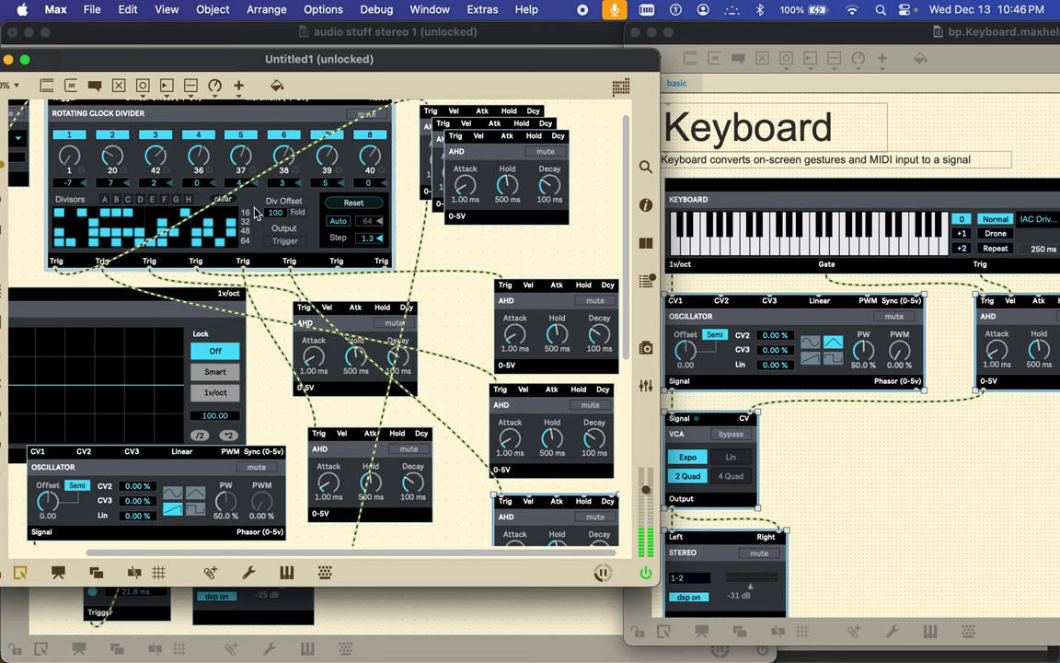
- Separate the last two stacked AHD copies and connect the clock divider's seventh and eighth Trig outputs to their Trig inputs
{"action": "left_click", "coordinate": [468, 146]}
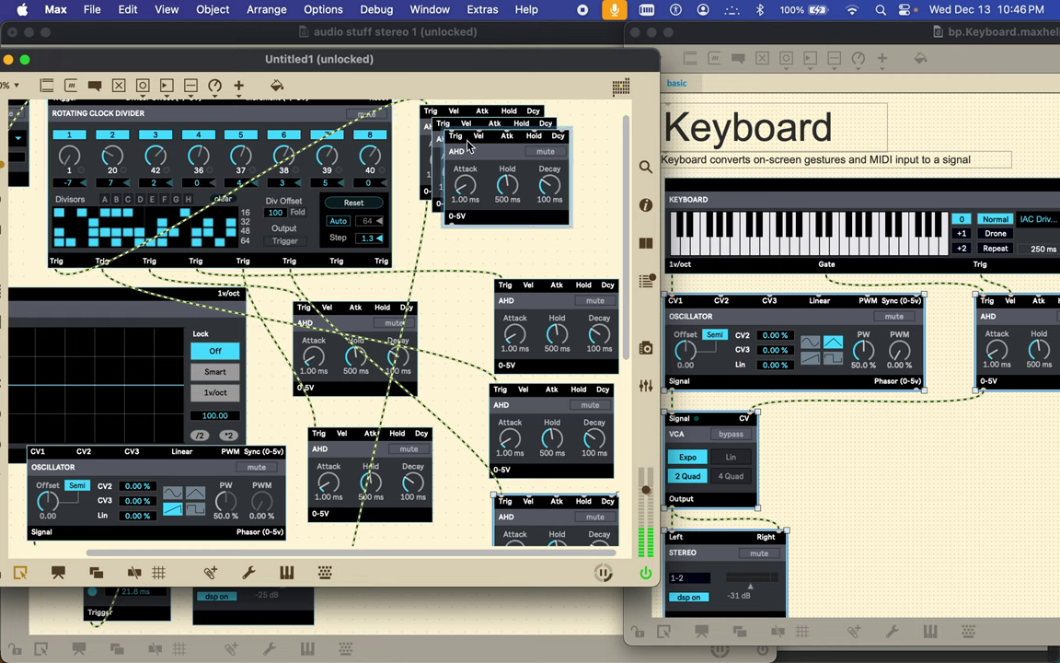
{"action": "left_click_drag", "start_coordinate": [471, 143], "coordinate": [600, 134]}
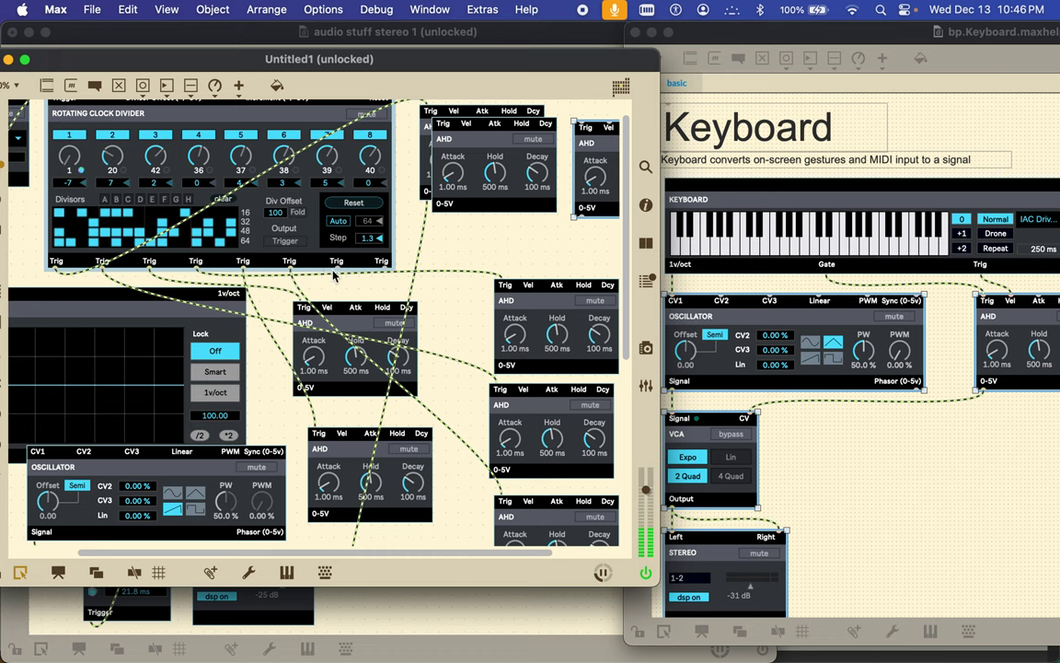
{"action": "left_click", "coordinate": [336, 274]}
{"action": "left_click_drag", "start_coordinate": [430, 125], "coordinate": [469, 225]}
{"action": "left_click", "coordinate": [595, 145]}
{"action": "left_click_drag", "start_coordinate": [550, 279], "coordinate": [590, 288]}
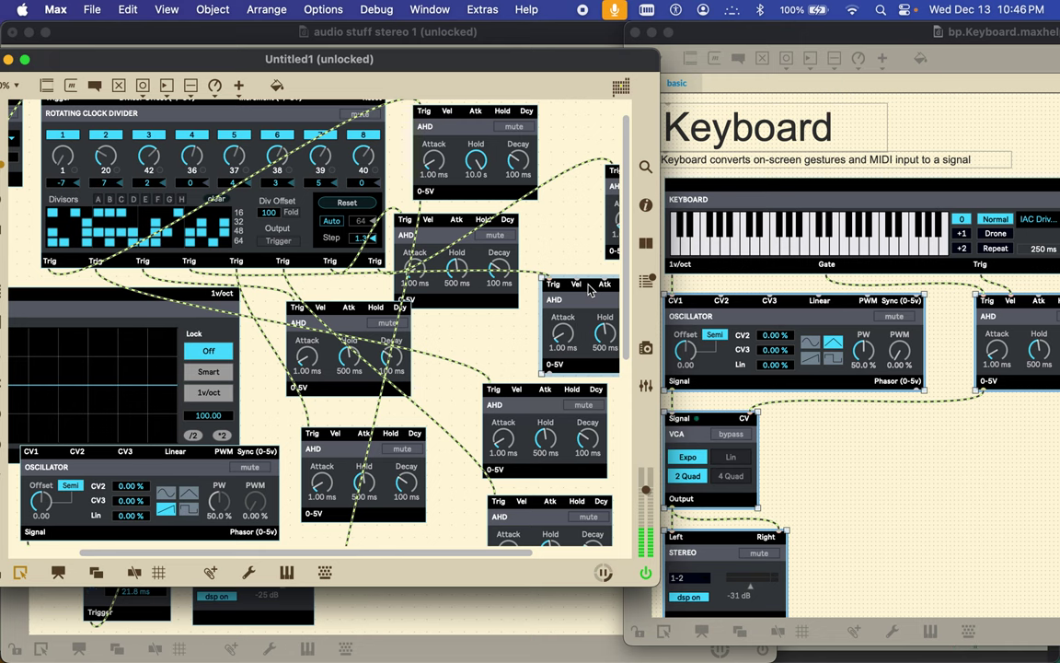
- Shift the selected Oscillator, AHD, VCA and Stereo group slightly to the right in the Keyboard help patcher
{"action": "scroll", "coordinate": [324, 412], "scroll_direction": "down", "scroll_amount": 5}
{"action": "scroll", "coordinate": [324, 411], "scroll_direction": "left", "scroll_amount": 3}
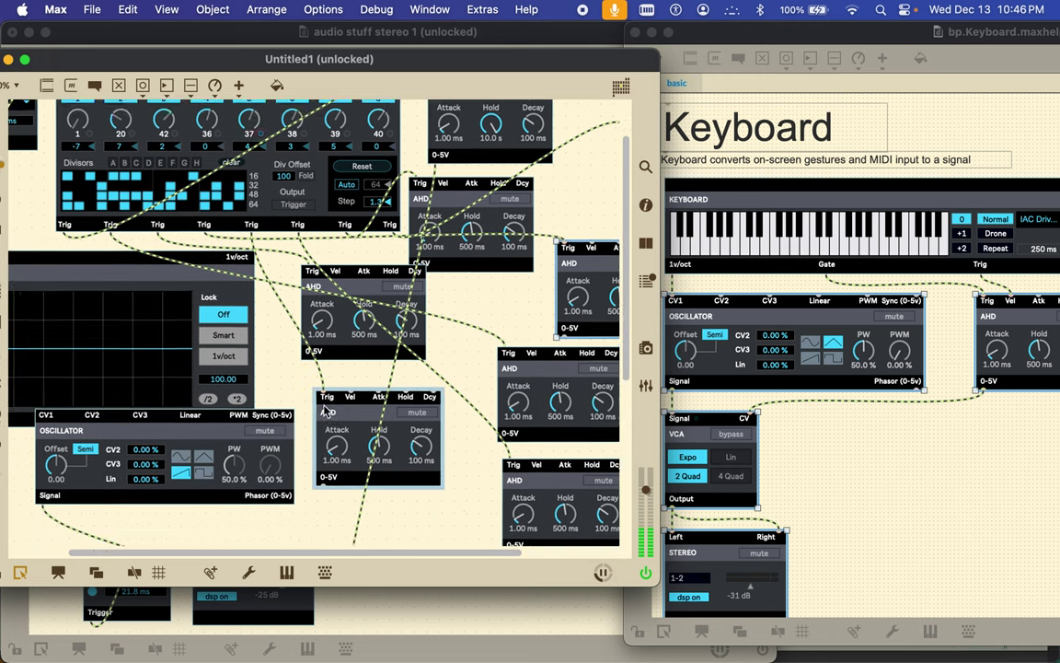
{"action": "left_click", "coordinate": [257, 443]}
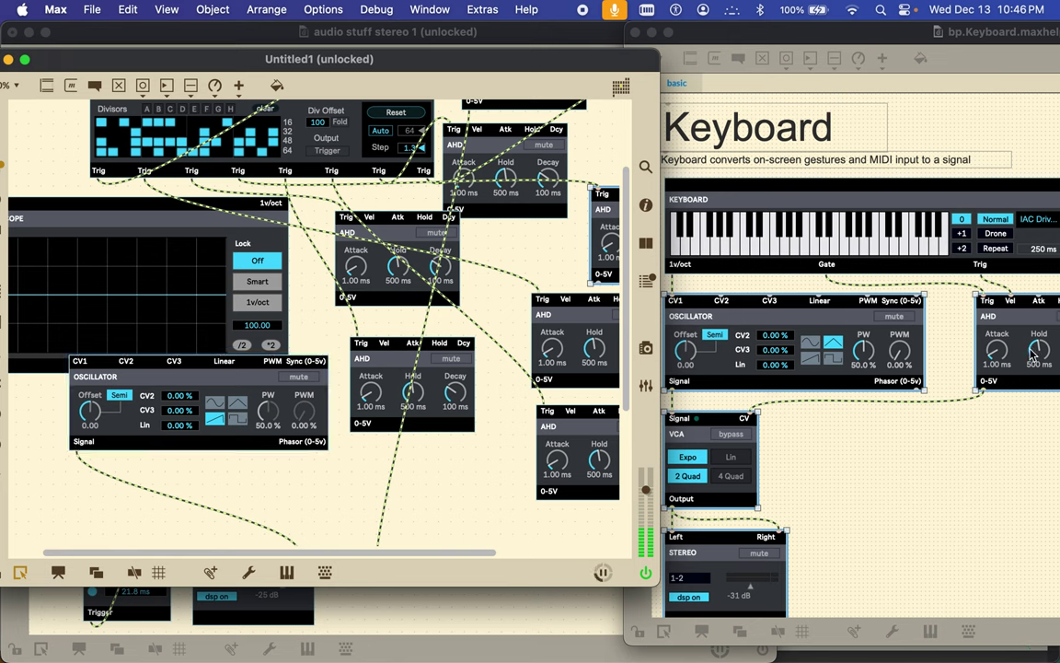
{"action": "left_click_drag", "start_coordinate": [727, 433], "coordinate": [768, 428]}
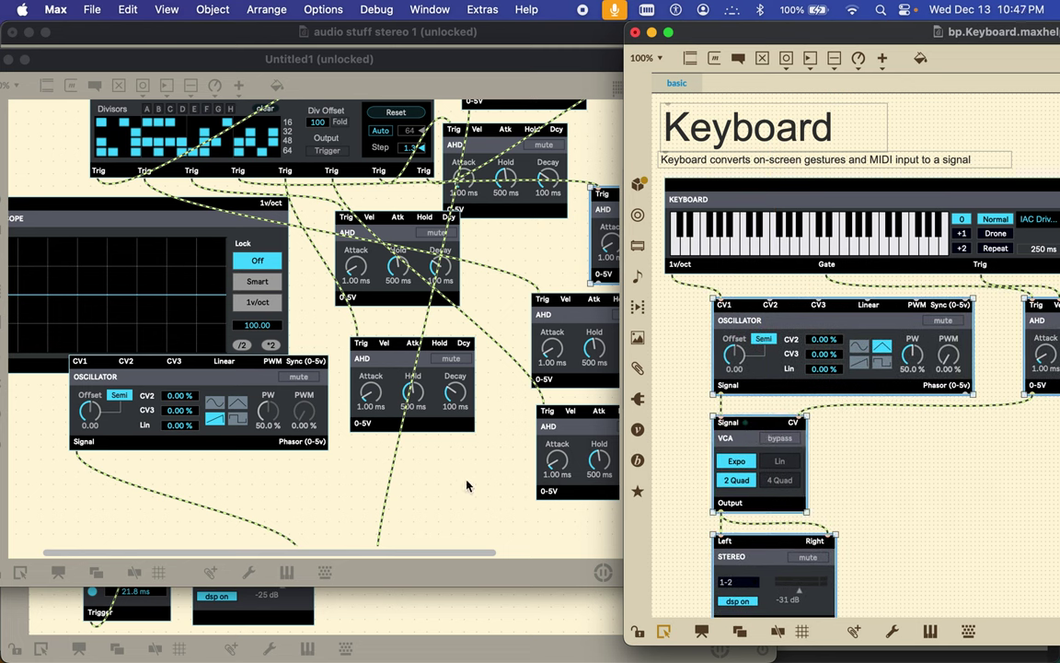
- Examine the layout of the AHDs, Oscillator, VCA and Stereo in the untitled patcher
{"action": "scroll", "coordinate": [405, 487], "scroll_direction": "down", "scroll_amount": 5}
{"action": "scroll", "coordinate": [405, 487], "scroll_direction": "right", "scroll_amount": 5}
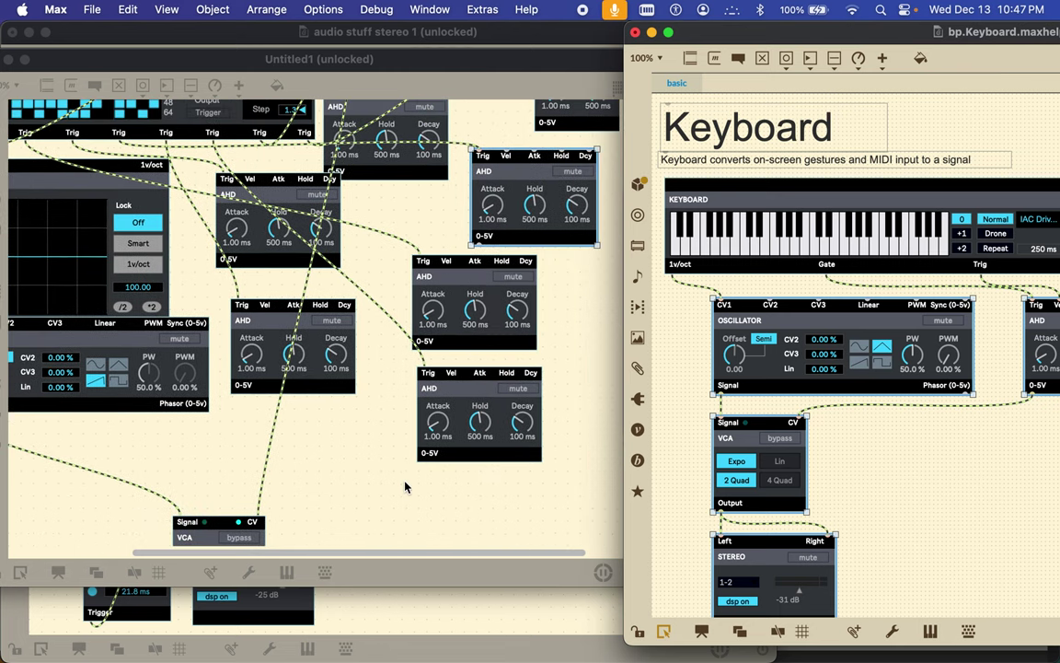
{"action": "scroll", "coordinate": [405, 487], "scroll_direction": "down", "scroll_amount": 3}
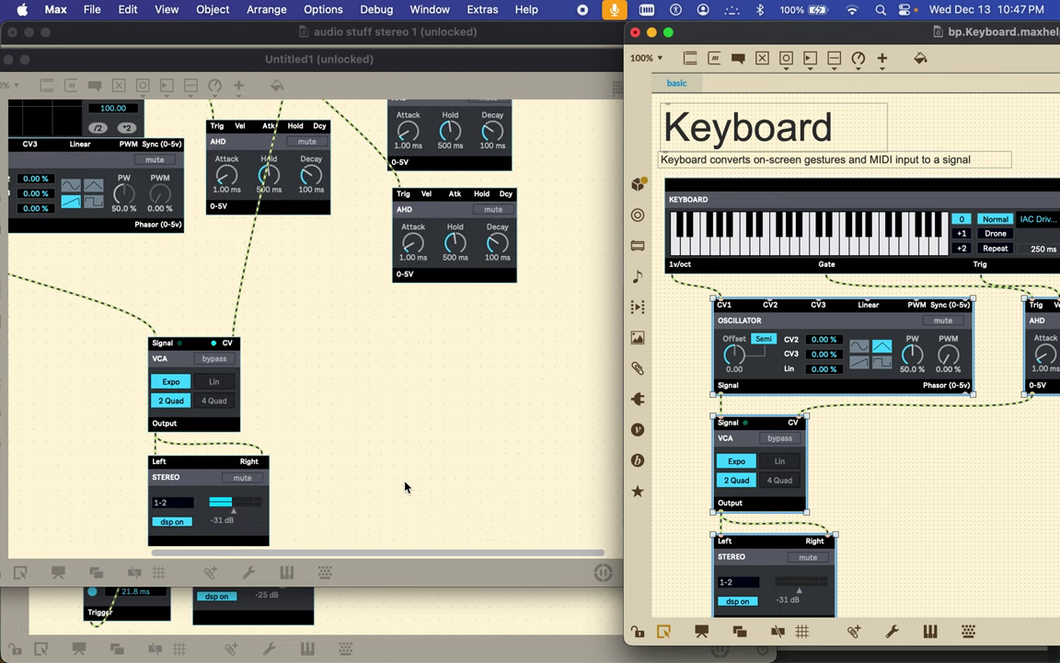
{"action": "scroll", "coordinate": [405, 487], "scroll_direction": "up", "scroll_amount": 7}
{"action": "scroll", "coordinate": [405, 487], "scroll_direction": "left", "scroll_amount": 1}
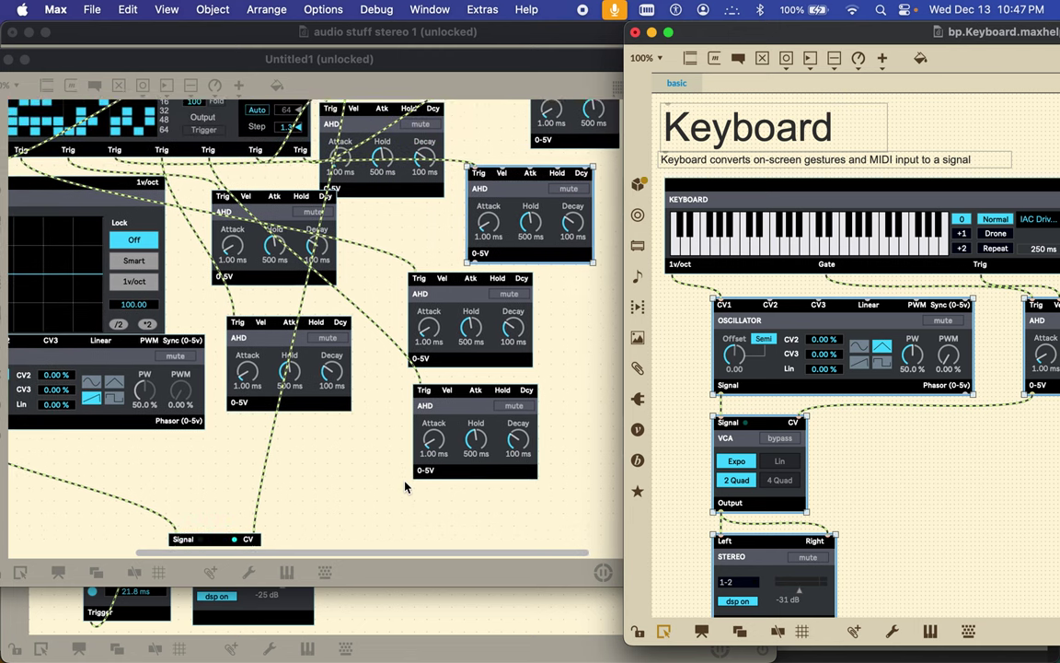
{"action": "scroll", "coordinate": [404, 487], "scroll_direction": "up", "scroll_amount": 1}
{"action": "scroll", "coordinate": [405, 487], "scroll_direction": "up", "scroll_amount": 2}
{"action": "scroll", "coordinate": [404, 487], "scroll_direction": "down", "scroll_amount": 4}
{"action": "scroll", "coordinate": [404, 487], "scroll_direction": "down", "scroll_amount": 3}
{"action": "scroll", "coordinate": [405, 487], "scroll_direction": "left", "scroll_amount": 1}
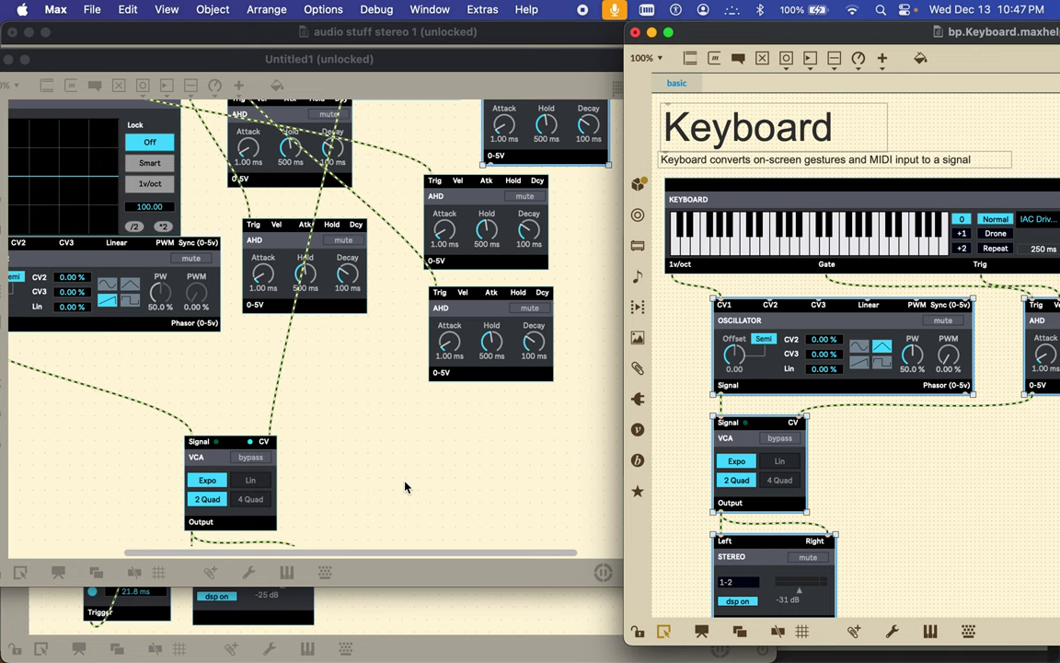
{"action": "scroll", "coordinate": [405, 487], "scroll_direction": "down", "scroll_amount": 4}
{"action": "scroll", "coordinate": [405, 487], "scroll_direction": "left", "scroll_amount": 5}
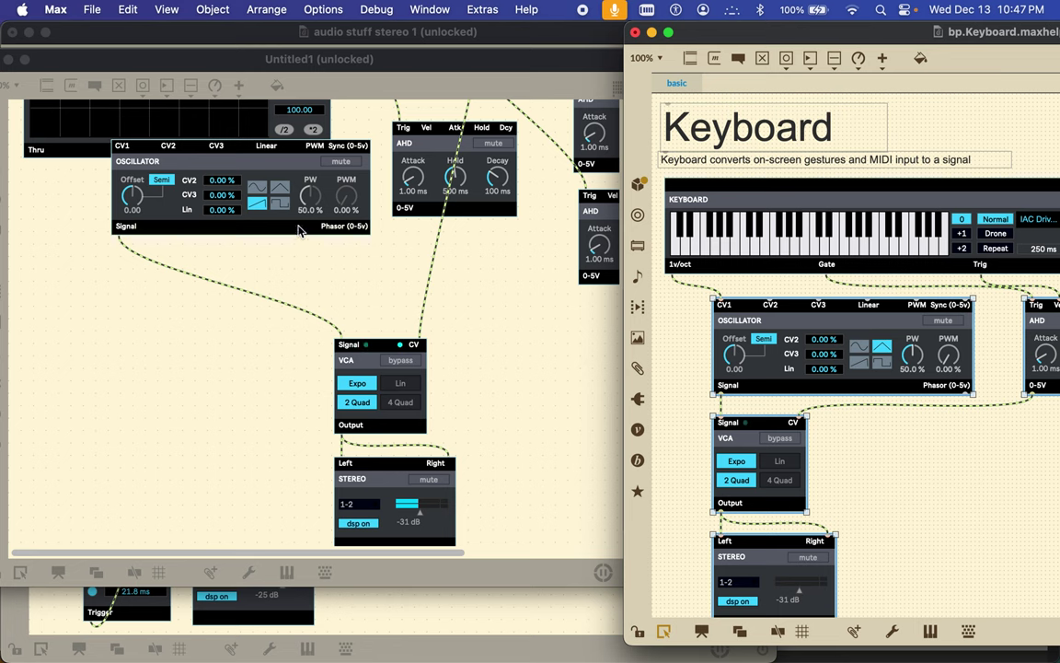
- Move the Oscillator clear of the Big Scope into the space beneath it, and shift the untitled patcher's window to the right
{"action": "left_click", "coordinate": [285, 146]}
{"action": "left_click_drag", "start_coordinate": [298, 148], "coordinate": [246, 211]}
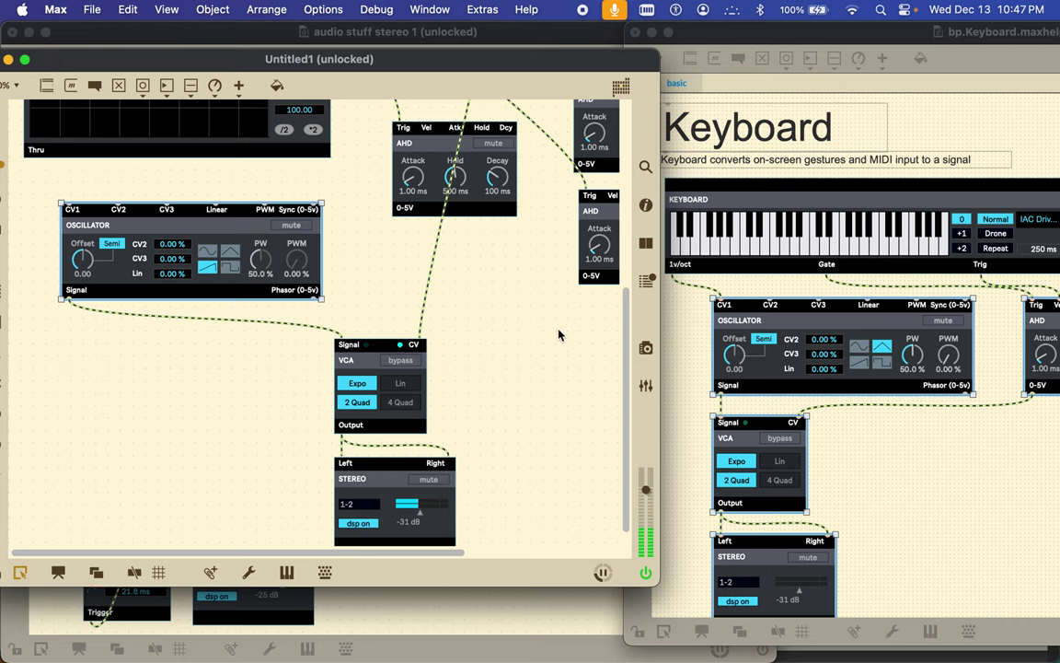
{"action": "left_click_drag", "start_coordinate": [257, 69], "coordinate": [592, 61]}
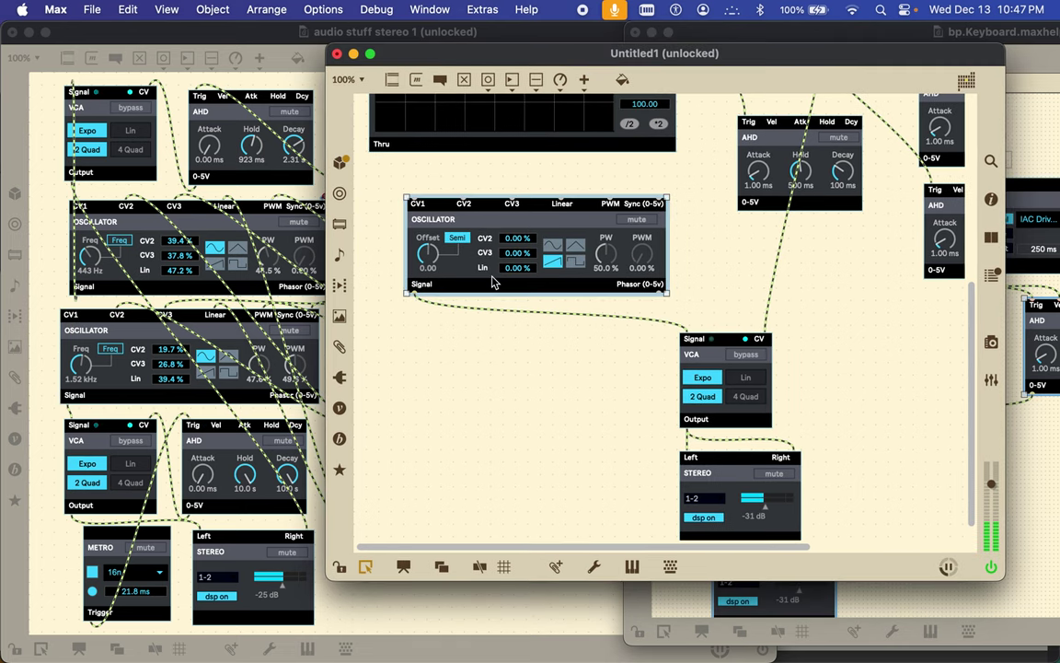
{"action": "left_click_drag", "start_coordinate": [478, 212], "coordinate": [450, 195]}
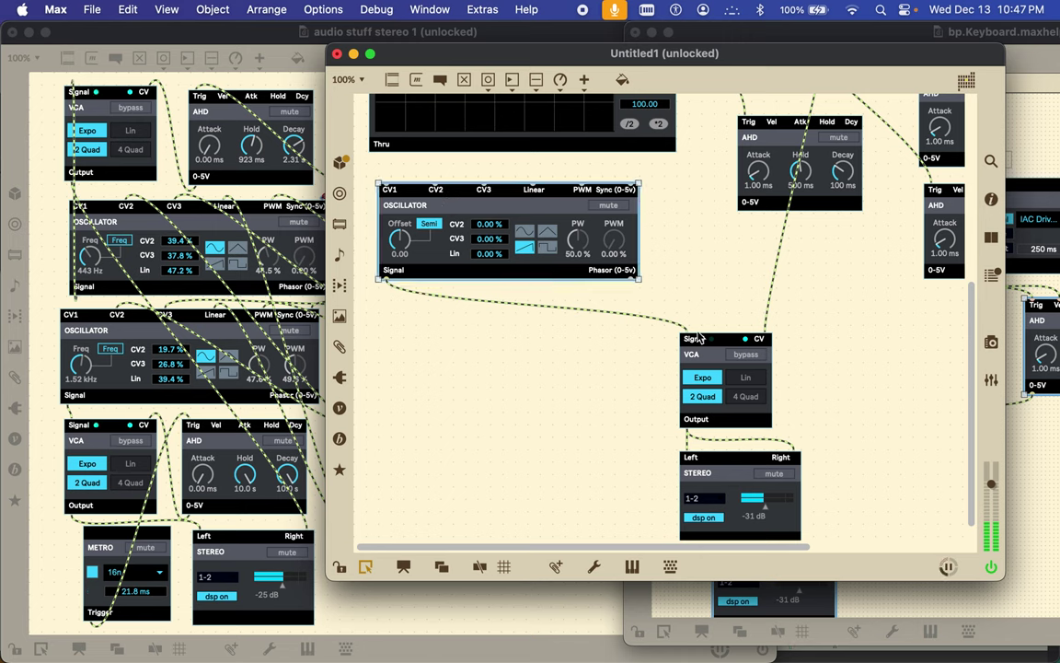
- Place the VCA directly beneath the Oscillator and delete the Stereo module
{"action": "left_click_drag", "start_coordinate": [688, 339], "coordinate": [412, 334]}
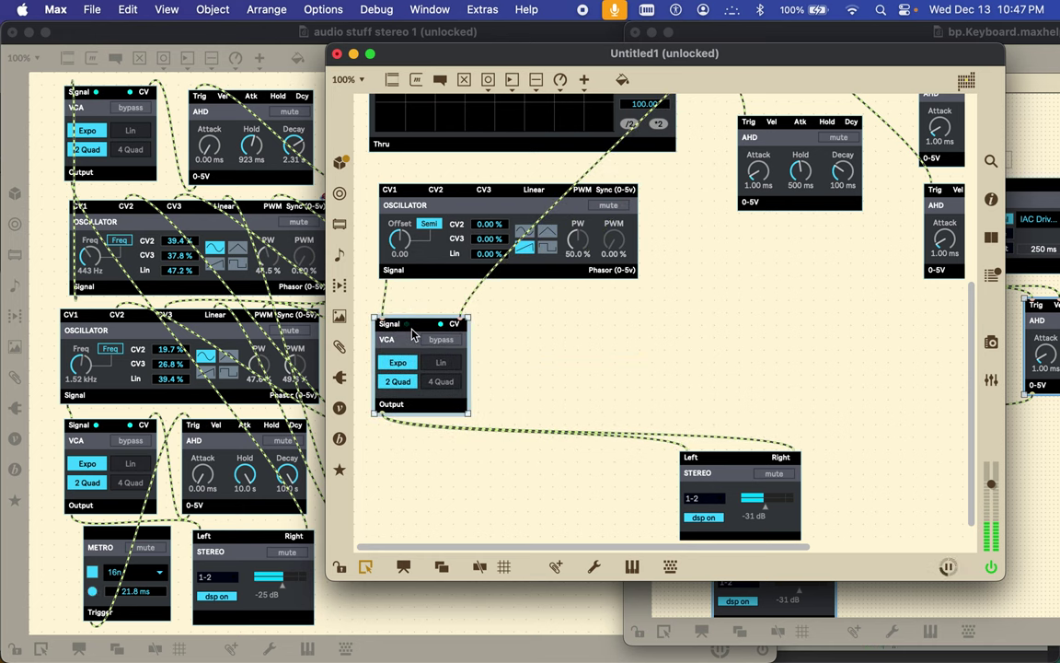
{"action": "left_click_drag", "start_coordinate": [411, 335], "coordinate": [414, 307]}
{"action": "left_click", "coordinate": [736, 463]}
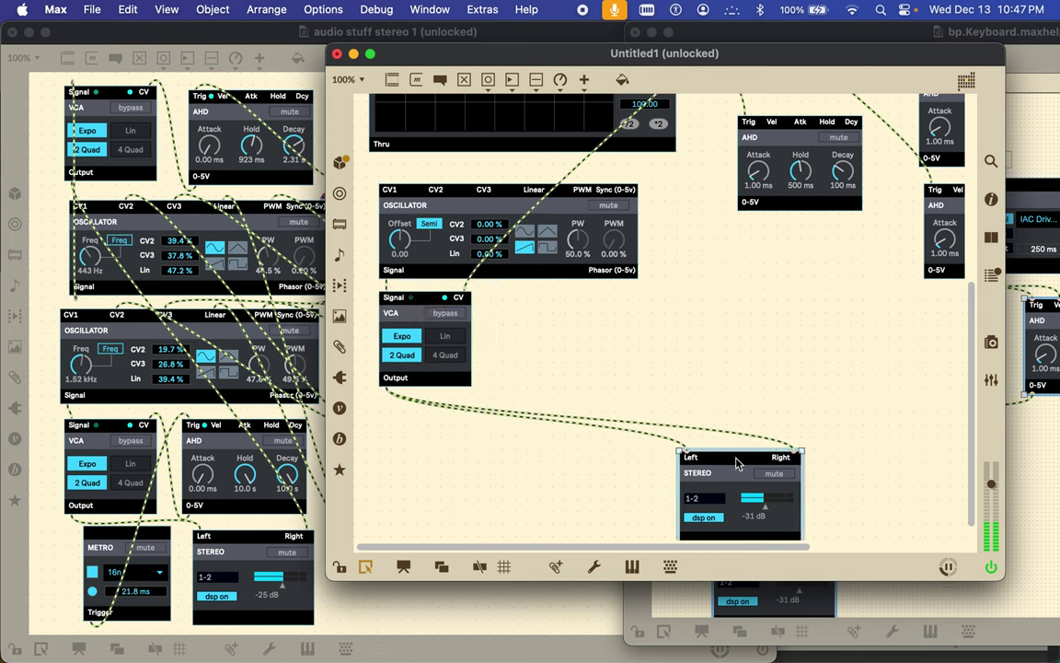
{"action": "key", "text": "BackSpace"}
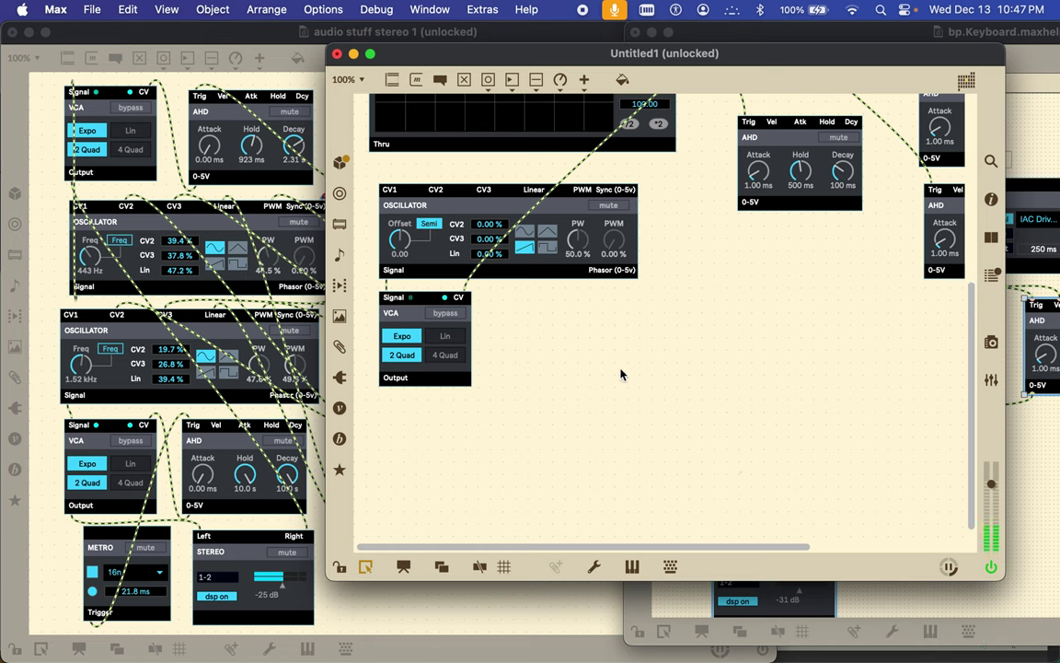
- Duplicate the Oscillator and VCA pair six times
{"action": "left_click_drag", "start_coordinate": [586, 367], "coordinate": [438, 258]}
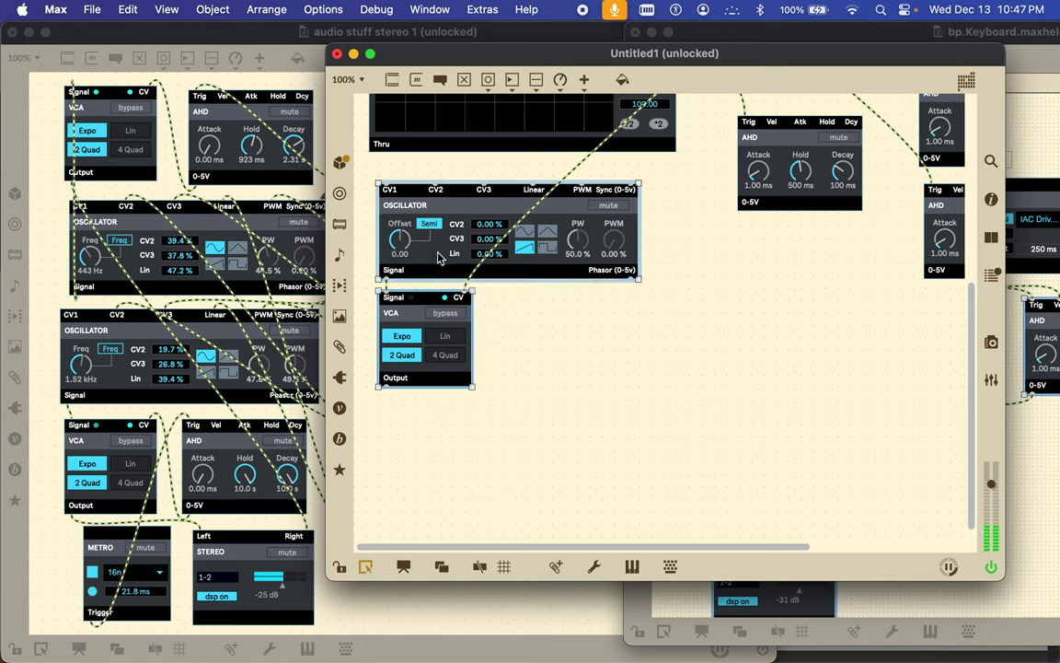
{"action": "key", "text": "super+d"}
{"action": "scroll", "coordinate": [439, 257], "scroll_direction": "up", "scroll_amount": 3}
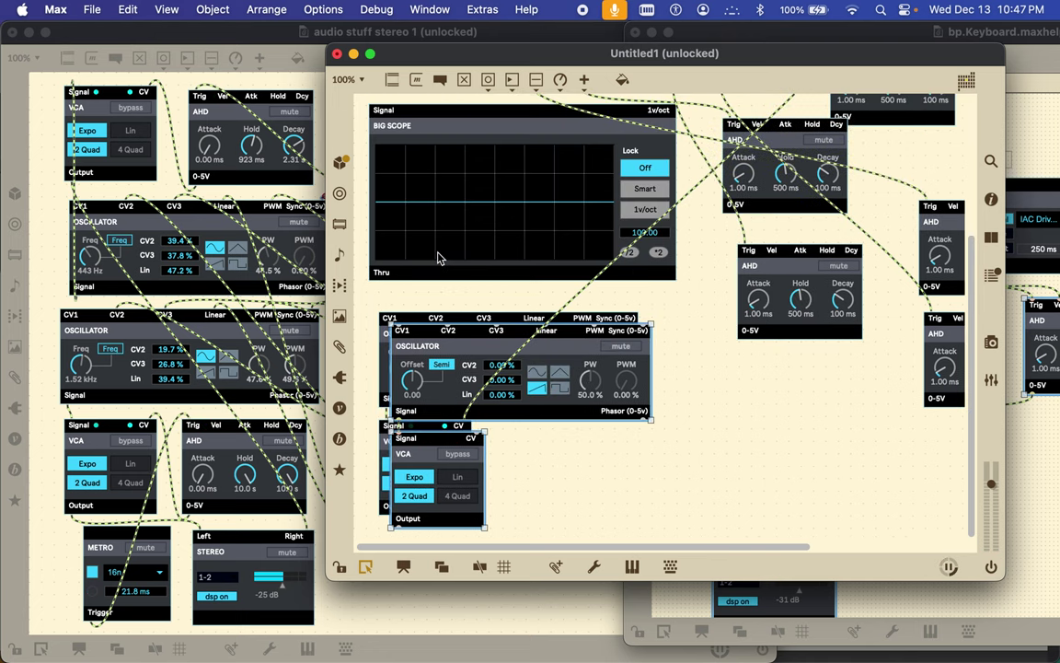
{"action": "key", "text": "super+d"}
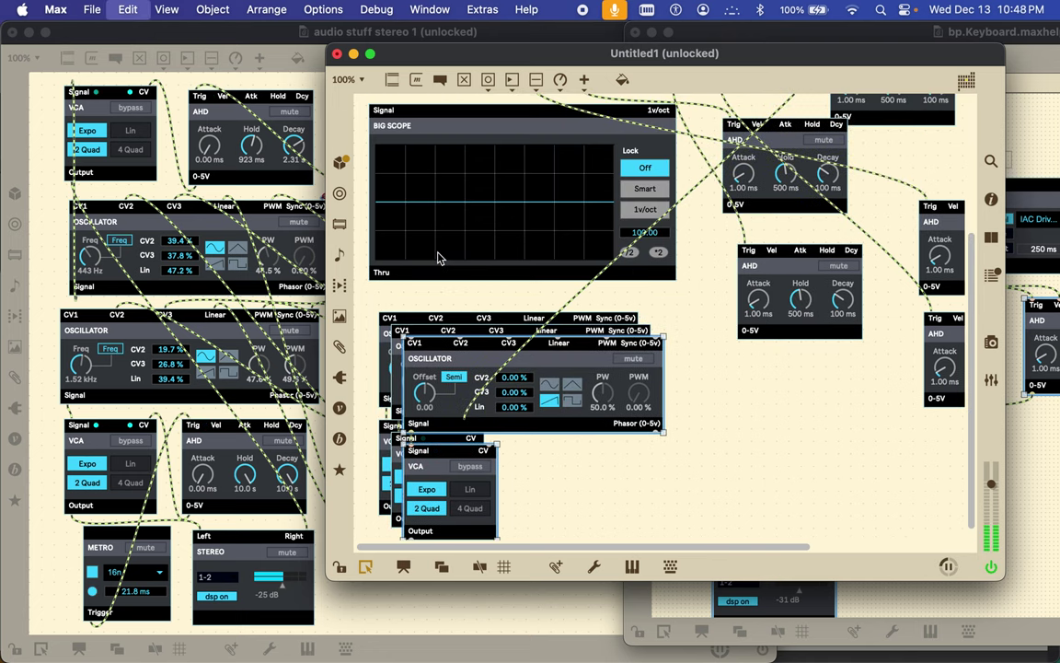
{"action": "key", "text": "super+d"}
{"action": "scroll", "coordinate": [438, 258], "scroll_direction": "down", "scroll_amount": 1}
{"action": "key", "text": "super+d"}
{"action": "scroll", "coordinate": [438, 257], "scroll_direction": "down", "scroll_amount": 1}
{"action": "key", "text": "super+d"}
{"action": "scroll", "coordinate": [438, 257], "scroll_direction": "down", "scroll_amount": 1}
{"action": "key", "text": "super+d"}
{"action": "scroll", "coordinate": [438, 258], "scroll_direction": "down", "scroll_amount": 1}
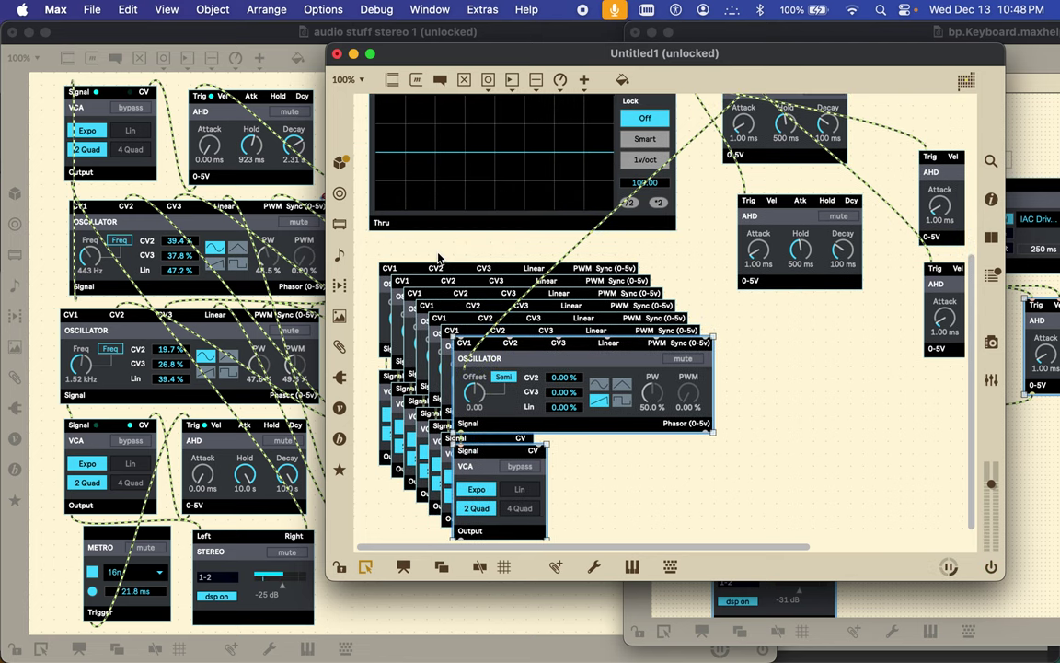
- Move the two frontmost Oscillator and VCA pairs out of the stack into free space to its right
{"action": "left_click_drag", "start_coordinate": [525, 346], "coordinate": [838, 405]}
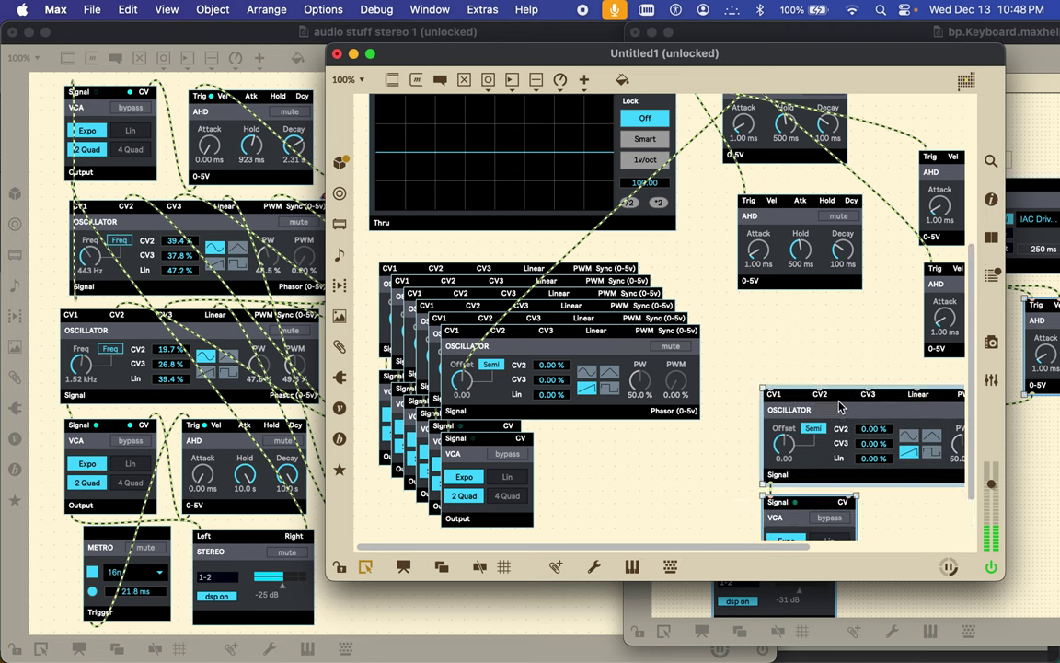
{"action": "left_click", "coordinate": [654, 418]}
{"action": "left_click_drag", "start_coordinate": [621, 339], "coordinate": [670, 420]}
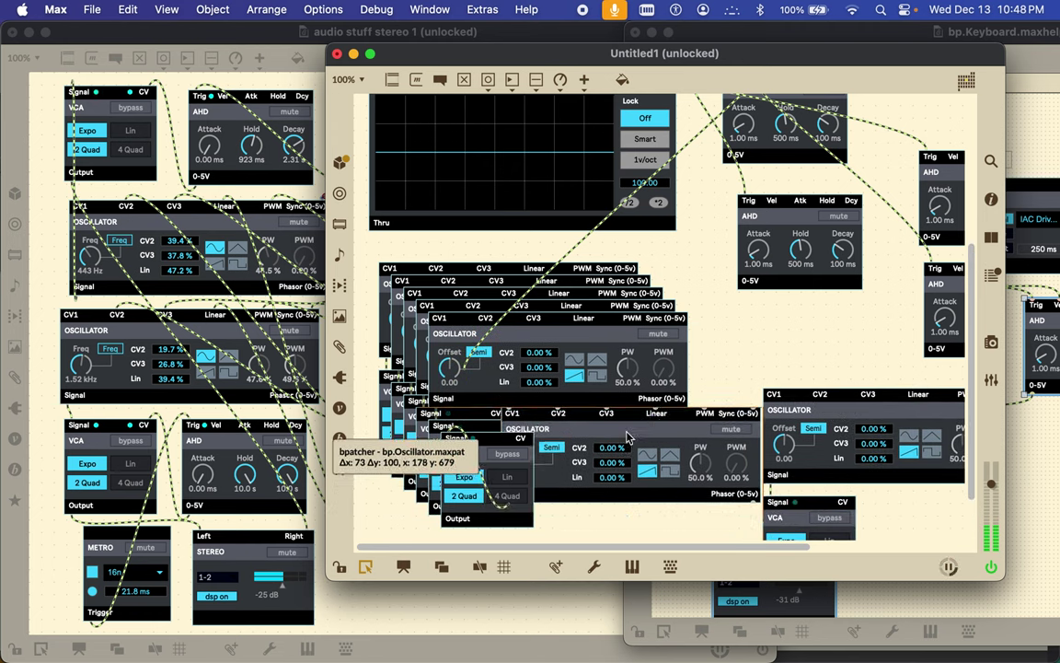
{"action": "left_click_drag", "start_coordinate": [512, 435], "coordinate": [605, 539]}
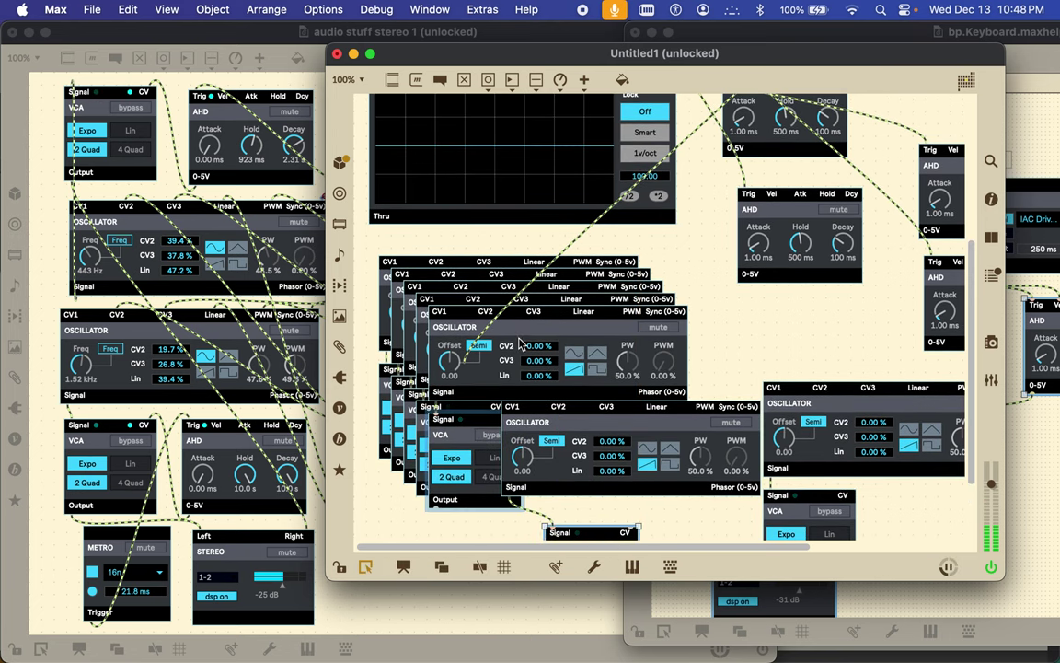
- Move two more Oscillator copies and a VCA from the stack to the open area beneath the AHDs
{"action": "left_click_drag", "start_coordinate": [590, 336], "coordinate": [913, 501]}
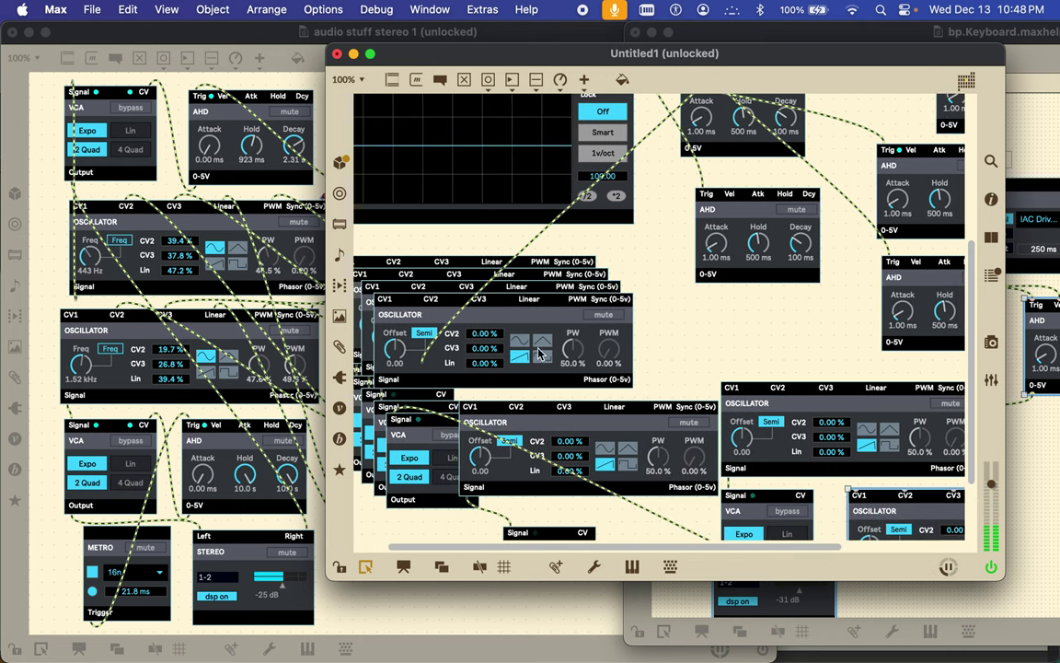
{"action": "left_click", "coordinate": [512, 307]}
{"action": "left_click_drag", "start_coordinate": [512, 307], "coordinate": [1010, 388]}
{"action": "left_click", "coordinate": [589, 391], "text": "shift"}
{"action": "left_click_drag", "start_coordinate": [589, 391], "coordinate": [921, 405]}
{"action": "scroll", "coordinate": [921, 405], "scroll_direction": "right", "scroll_amount": 5}
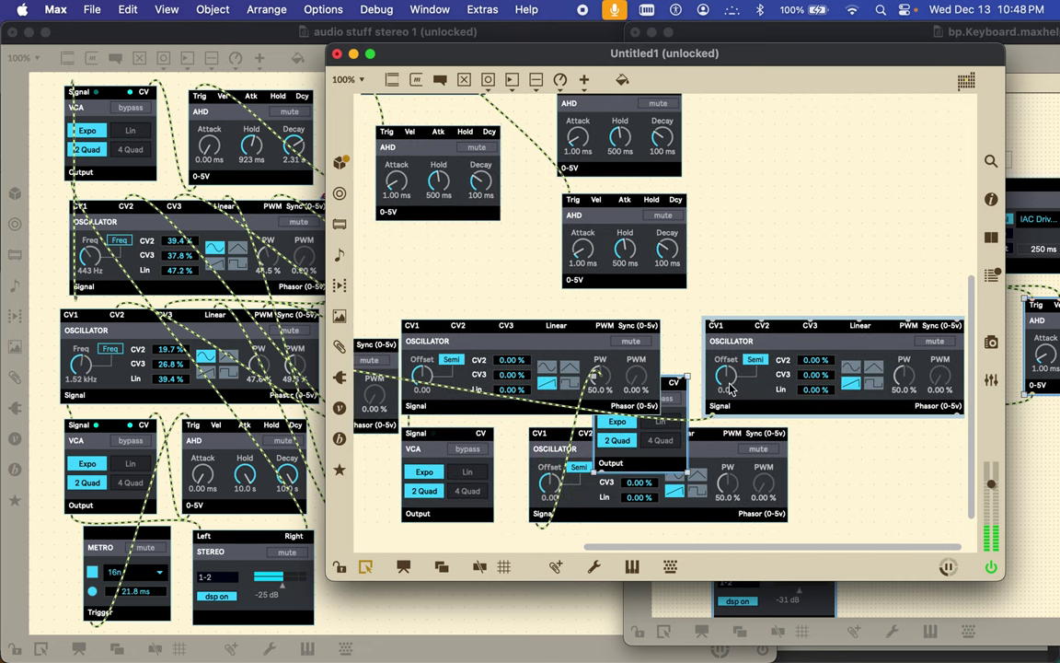